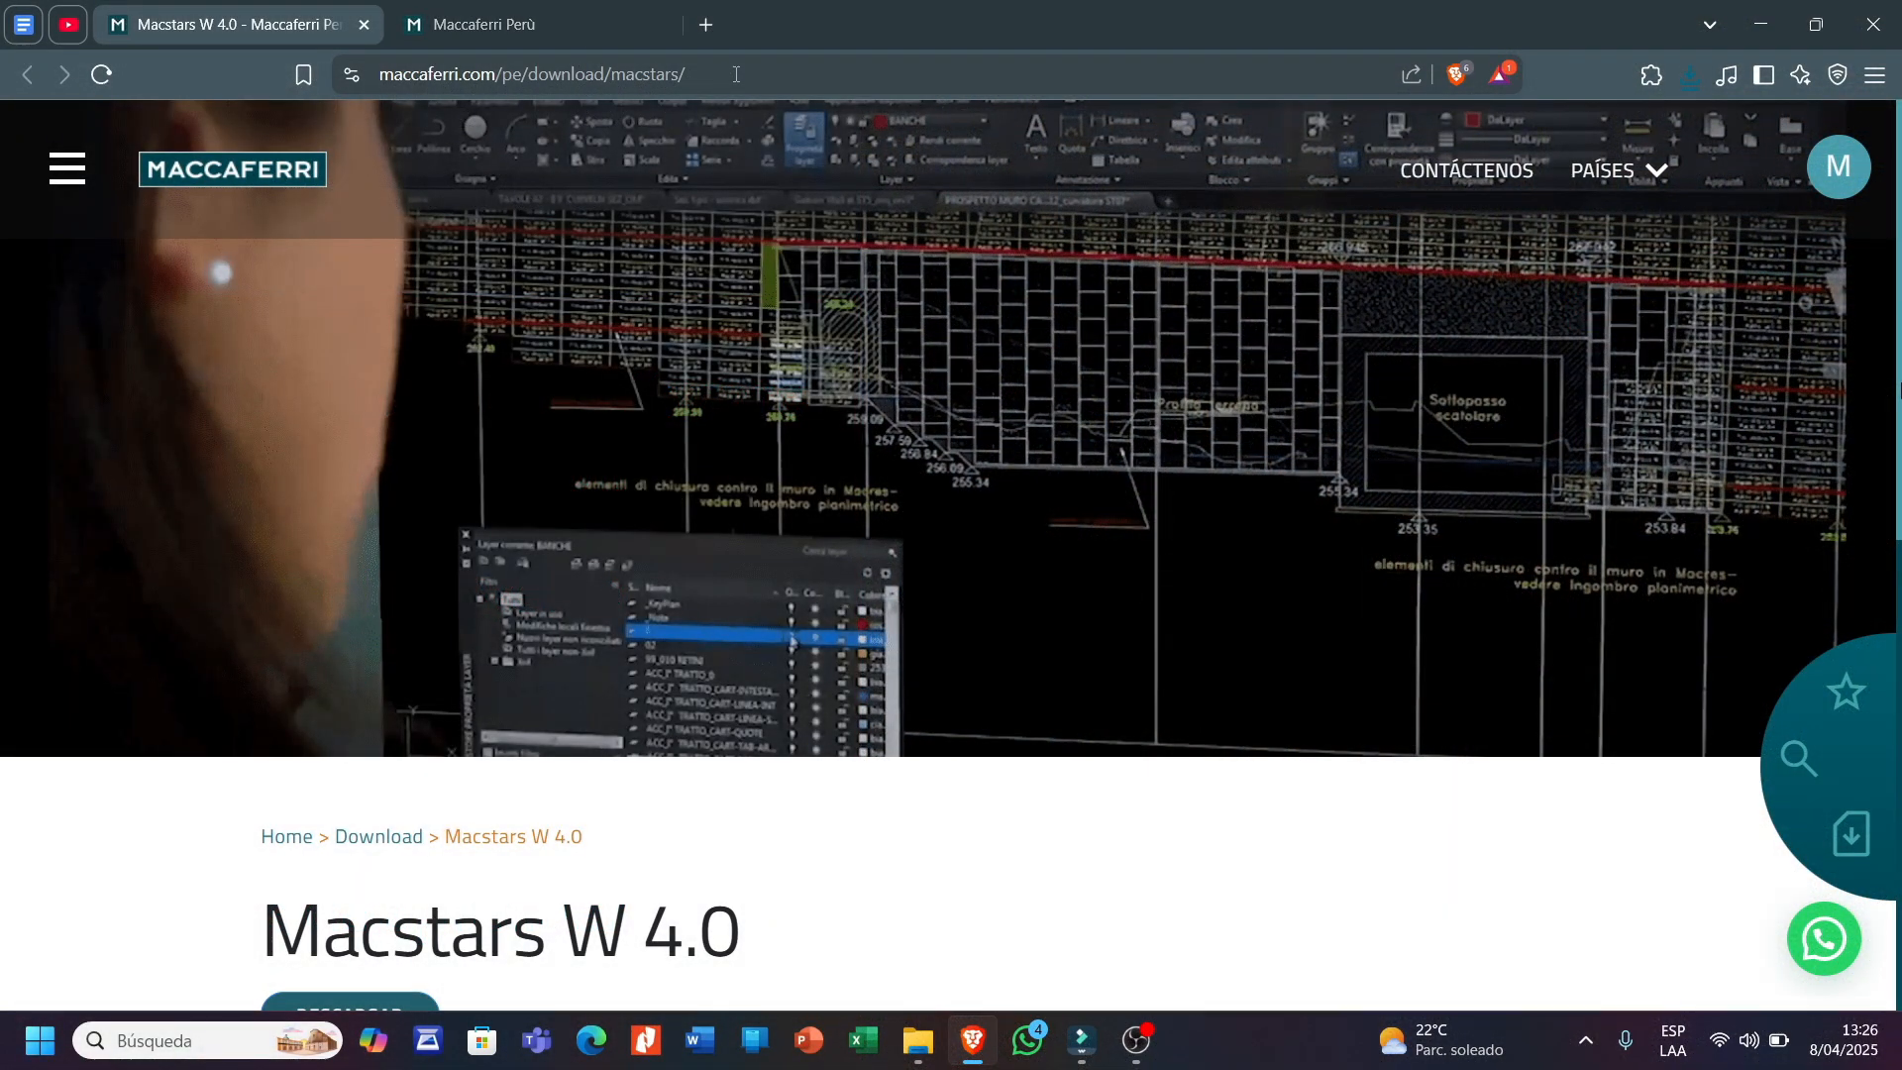
- On the Macstars W 4.0 page, scroll down and use DESCARGAR to download the installer ZIP
drag(735, 74, 335, 126)
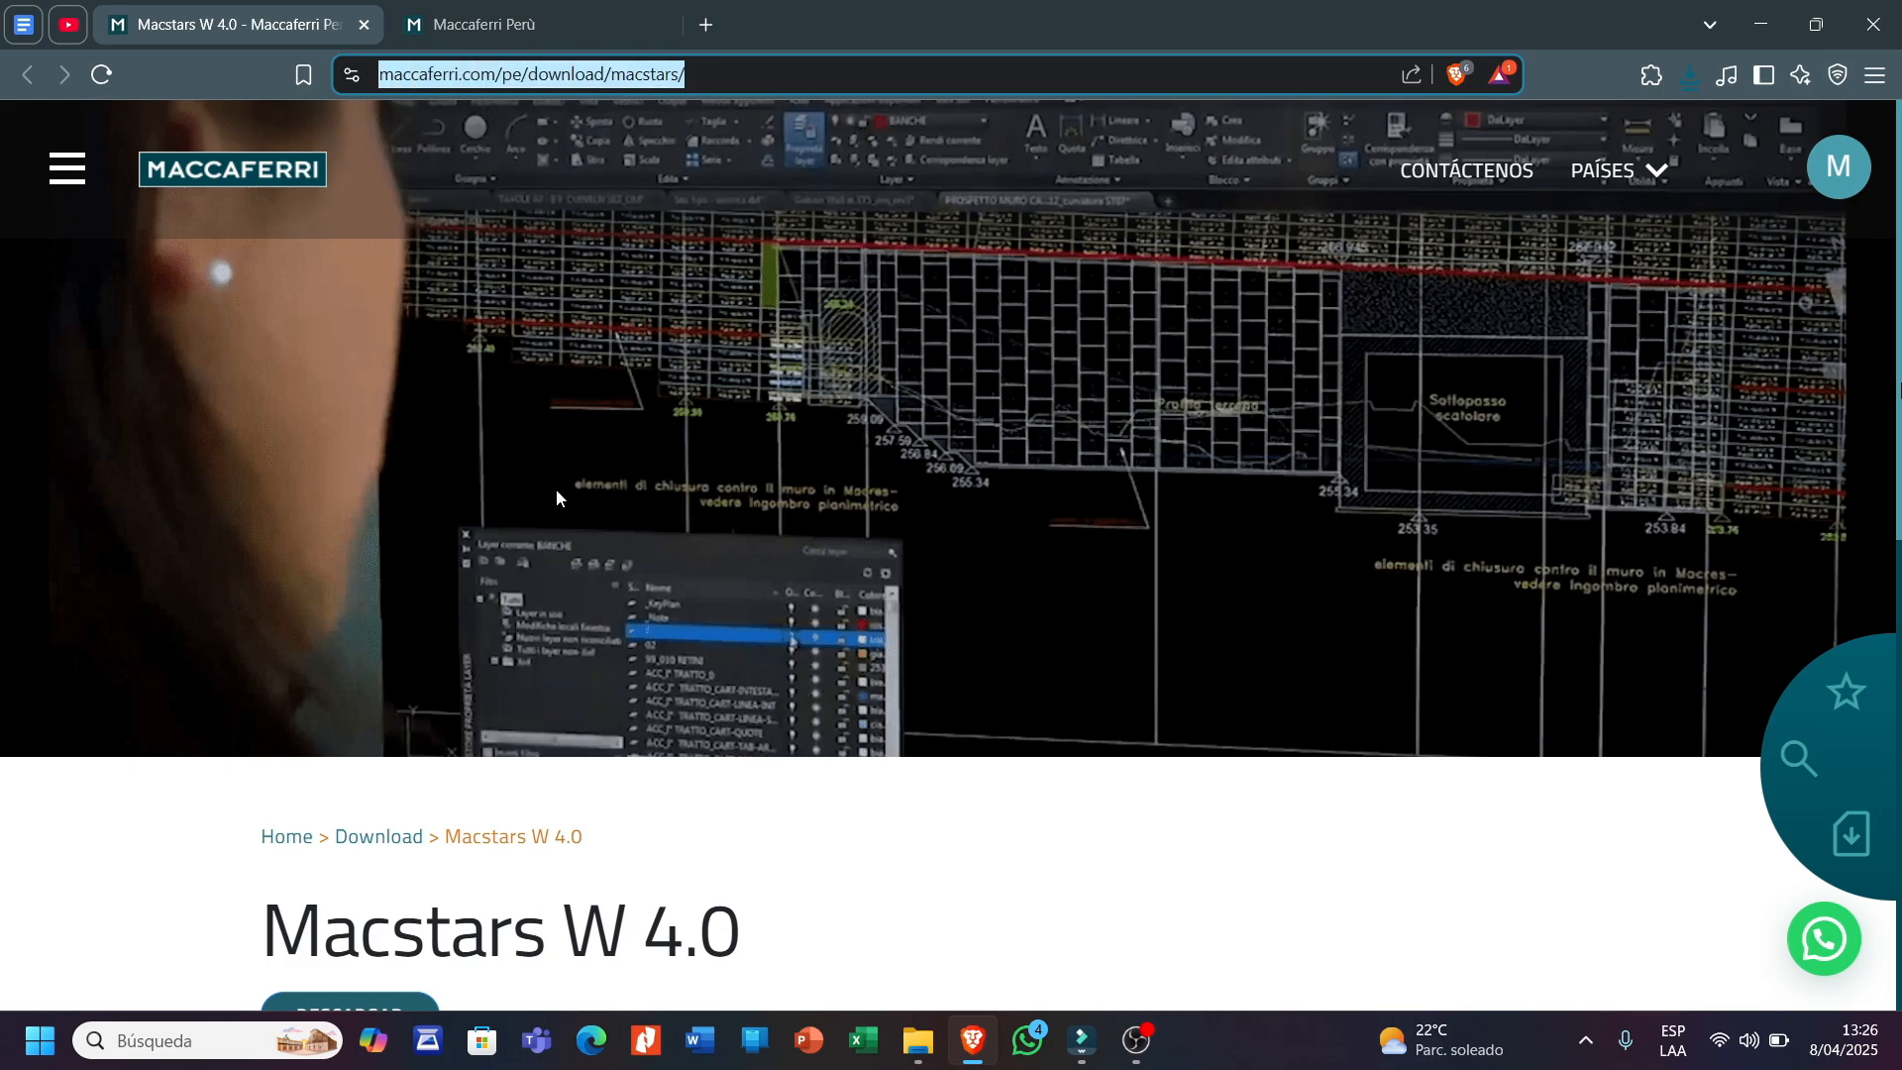
click(608, 816)
scroll(609, 815, down, 1)
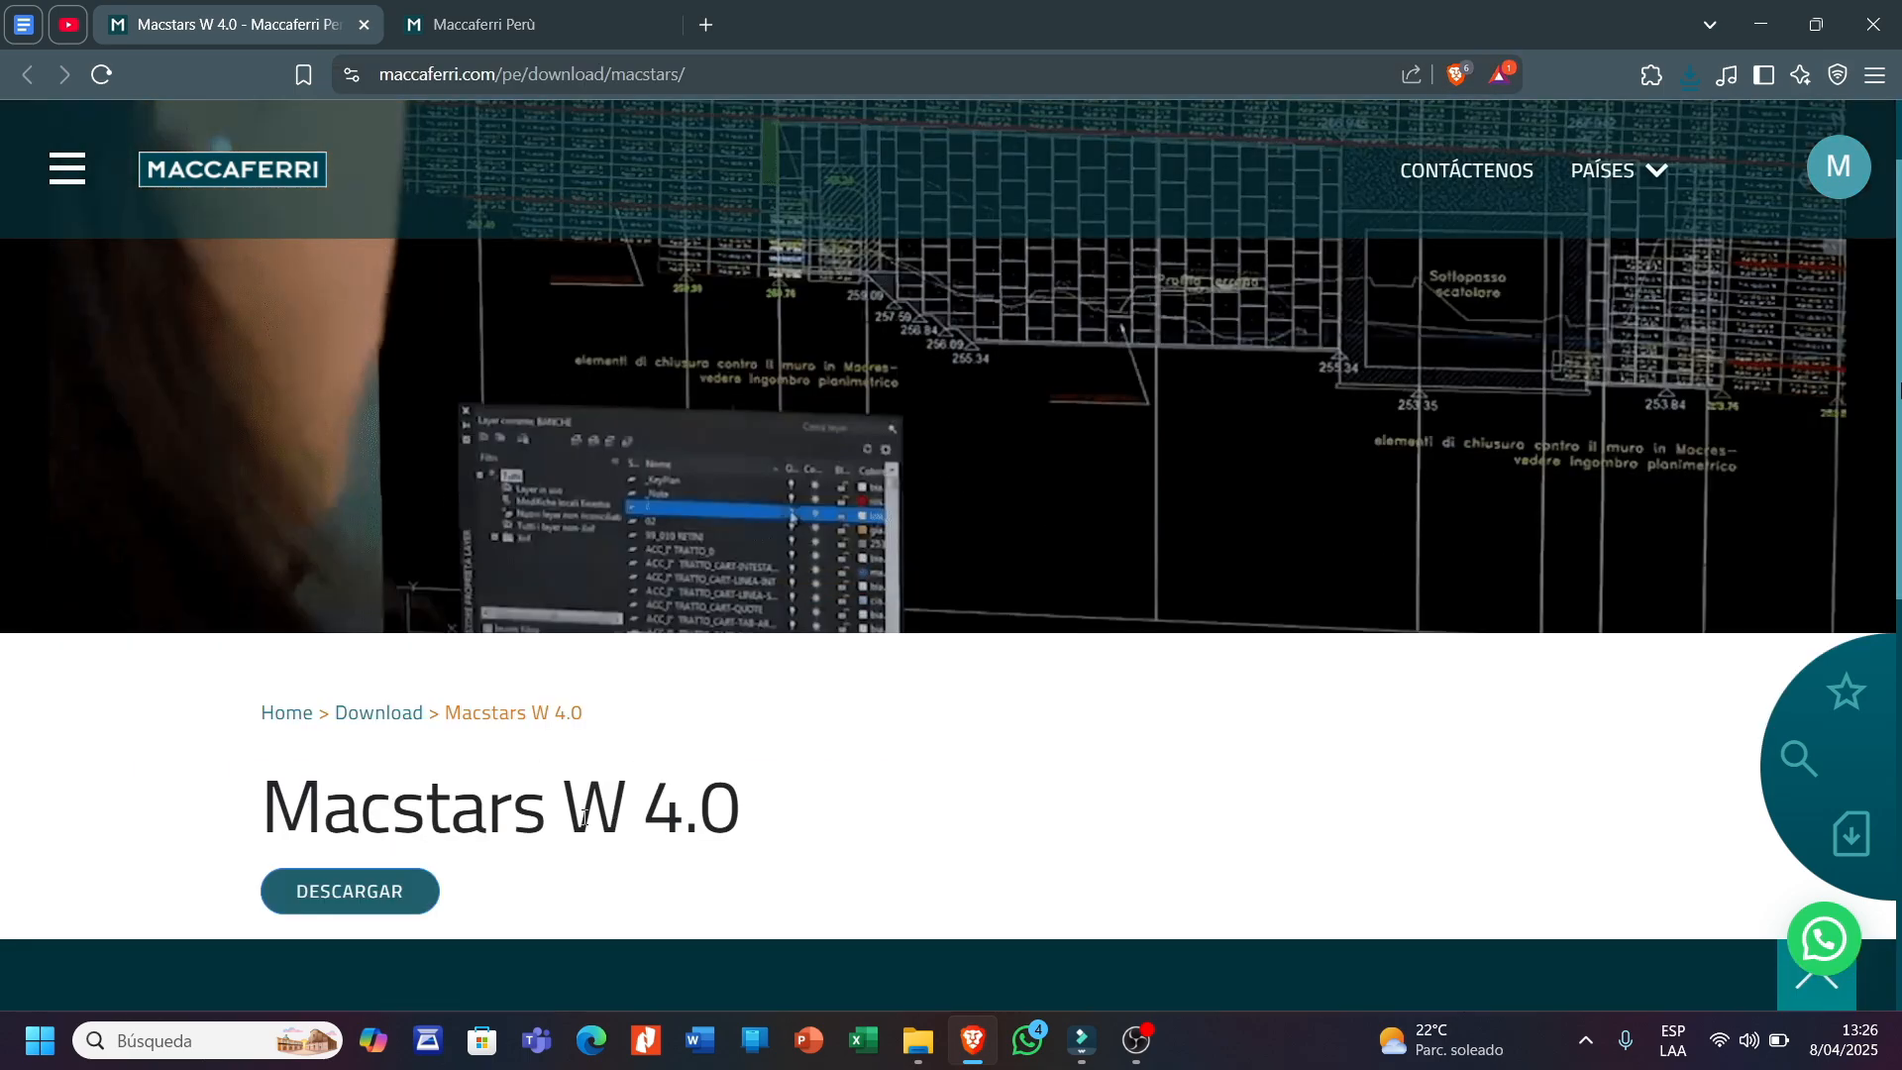
click(370, 894)
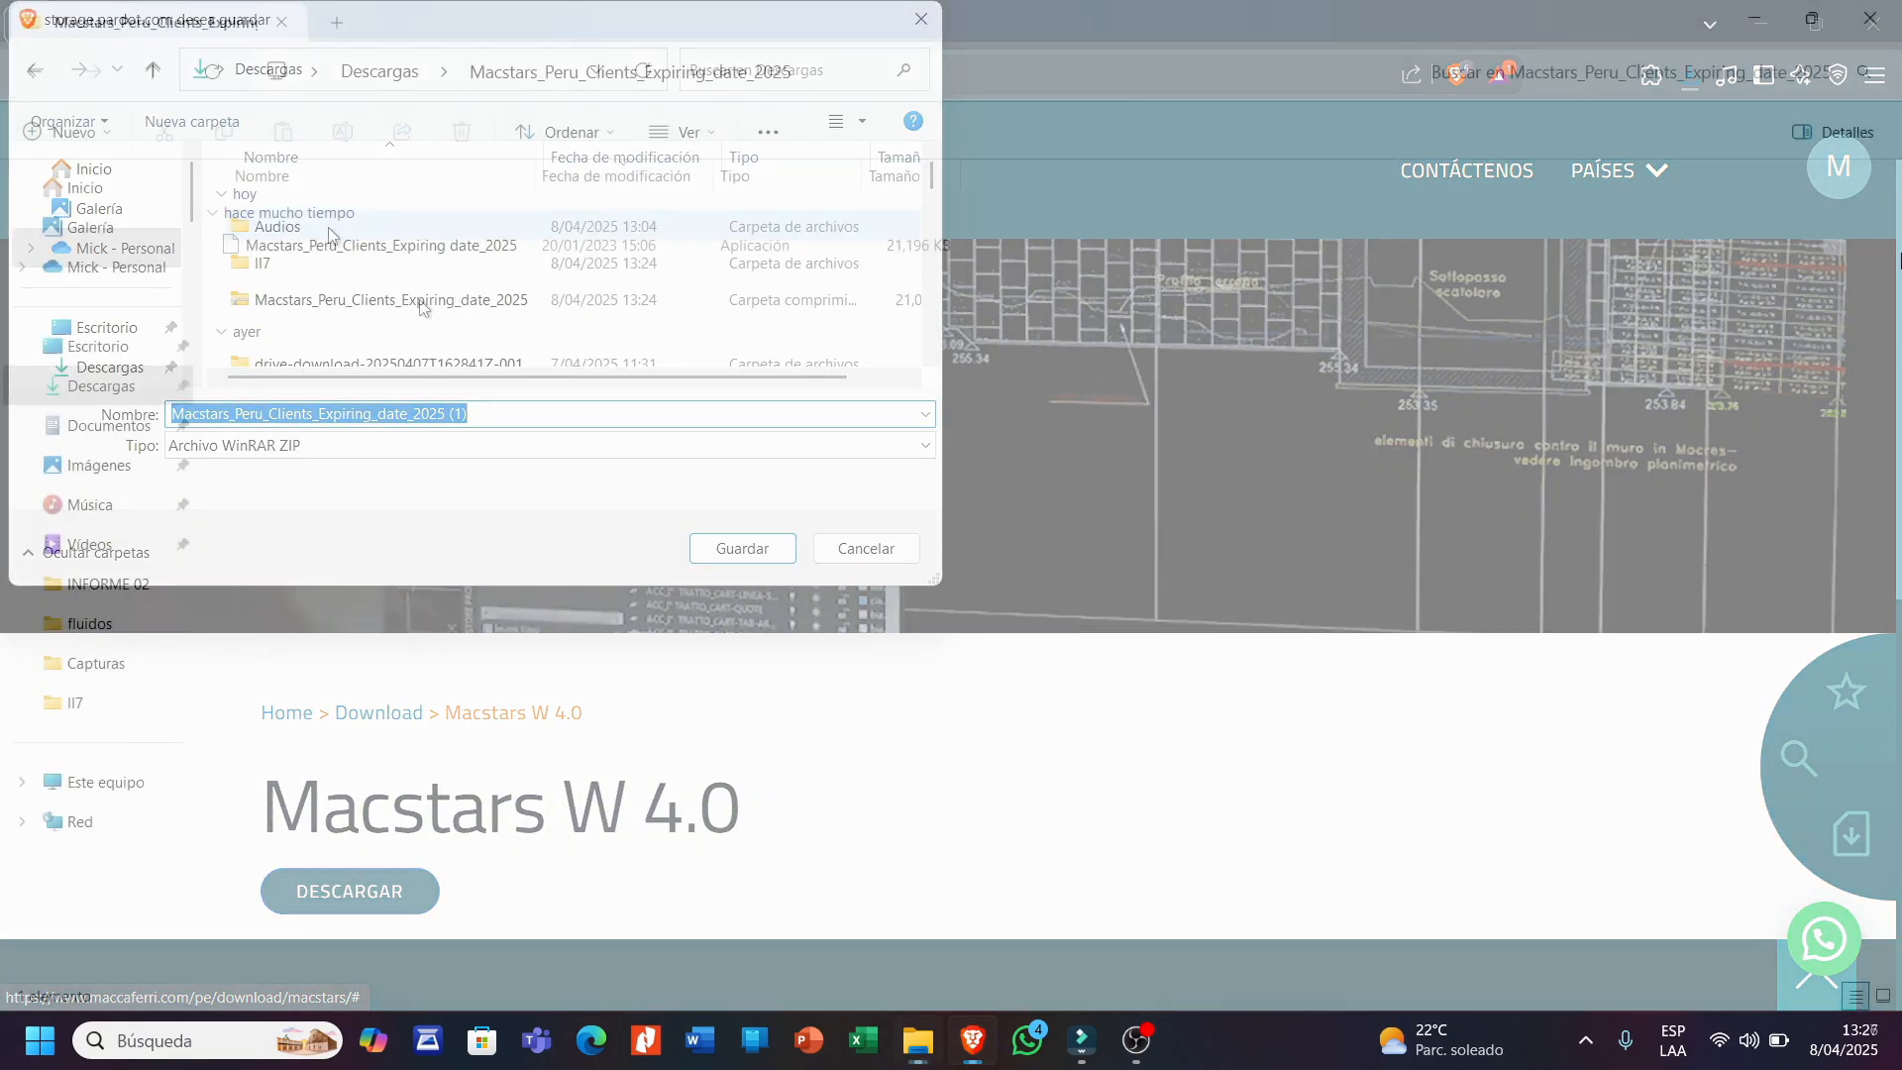
- Run the Macstars installer, accepting the destination path and licence holder details
click(571, 247)
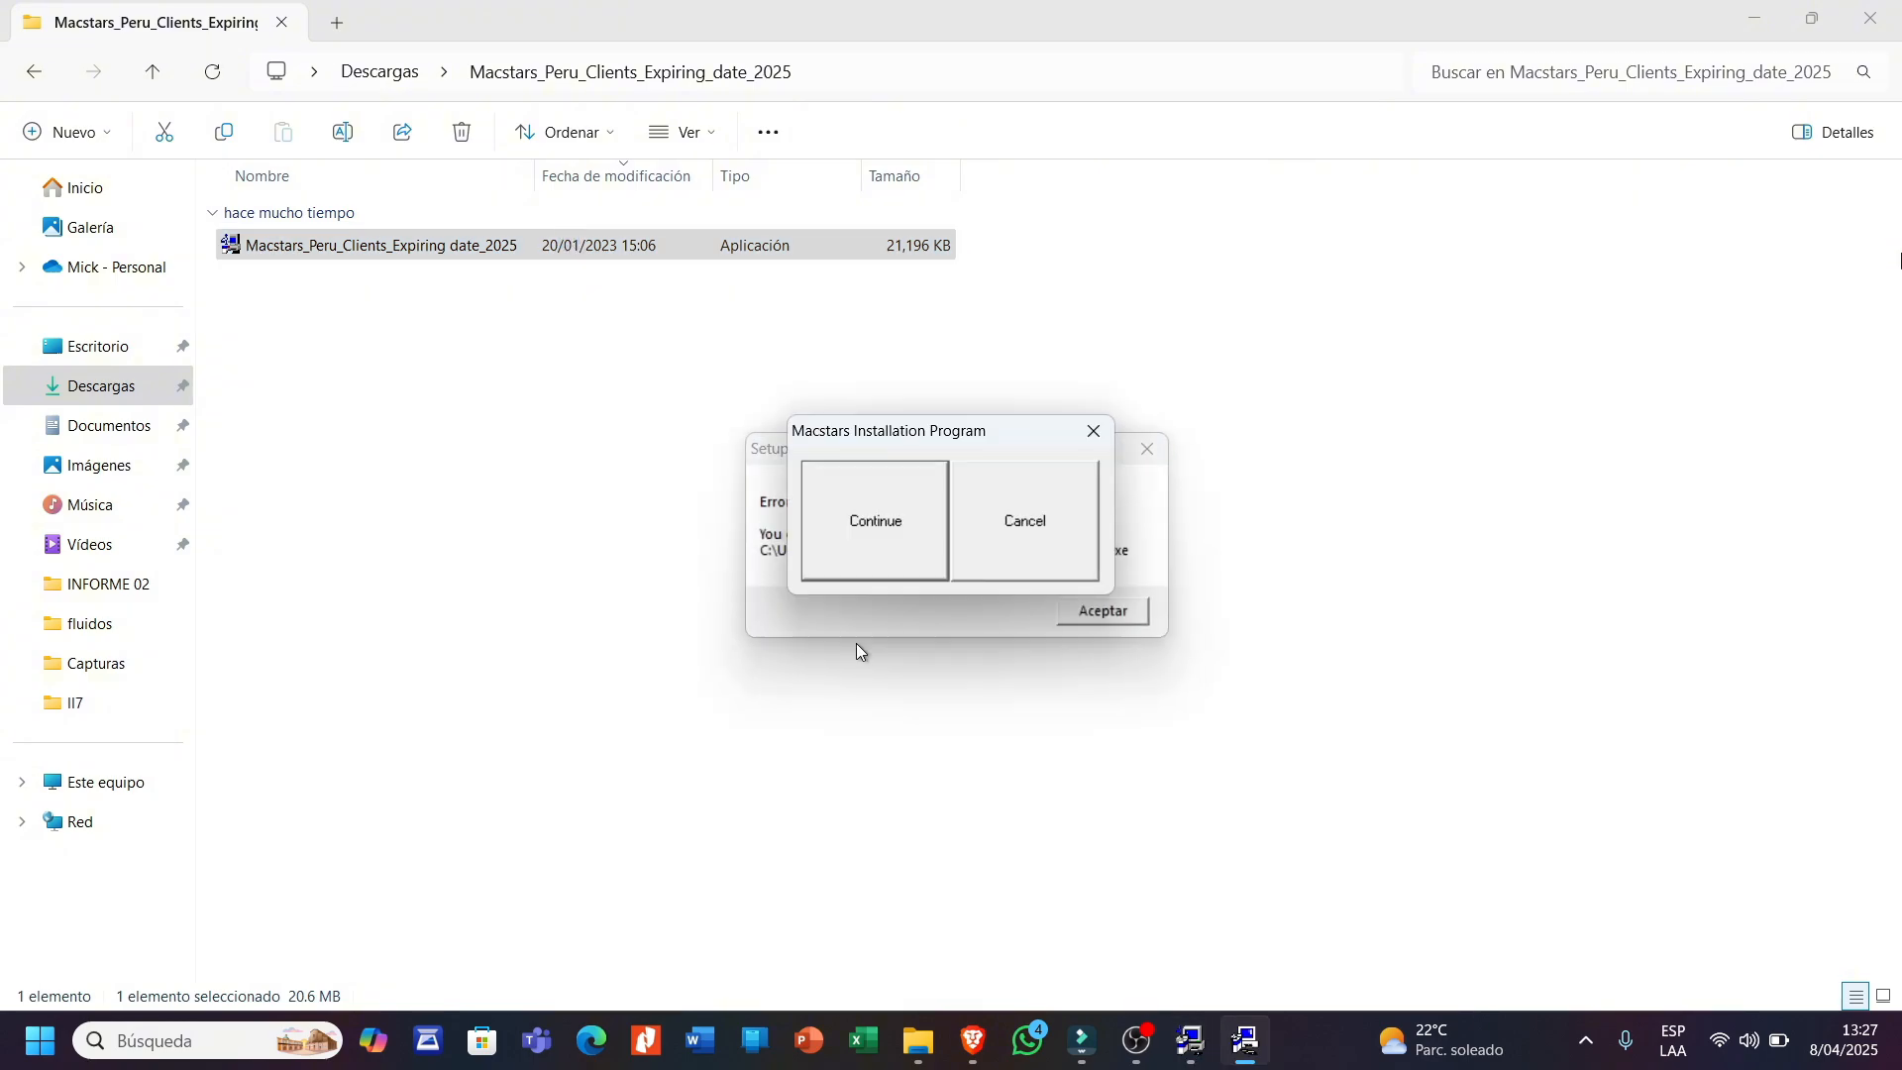
click(880, 531)
click(949, 566)
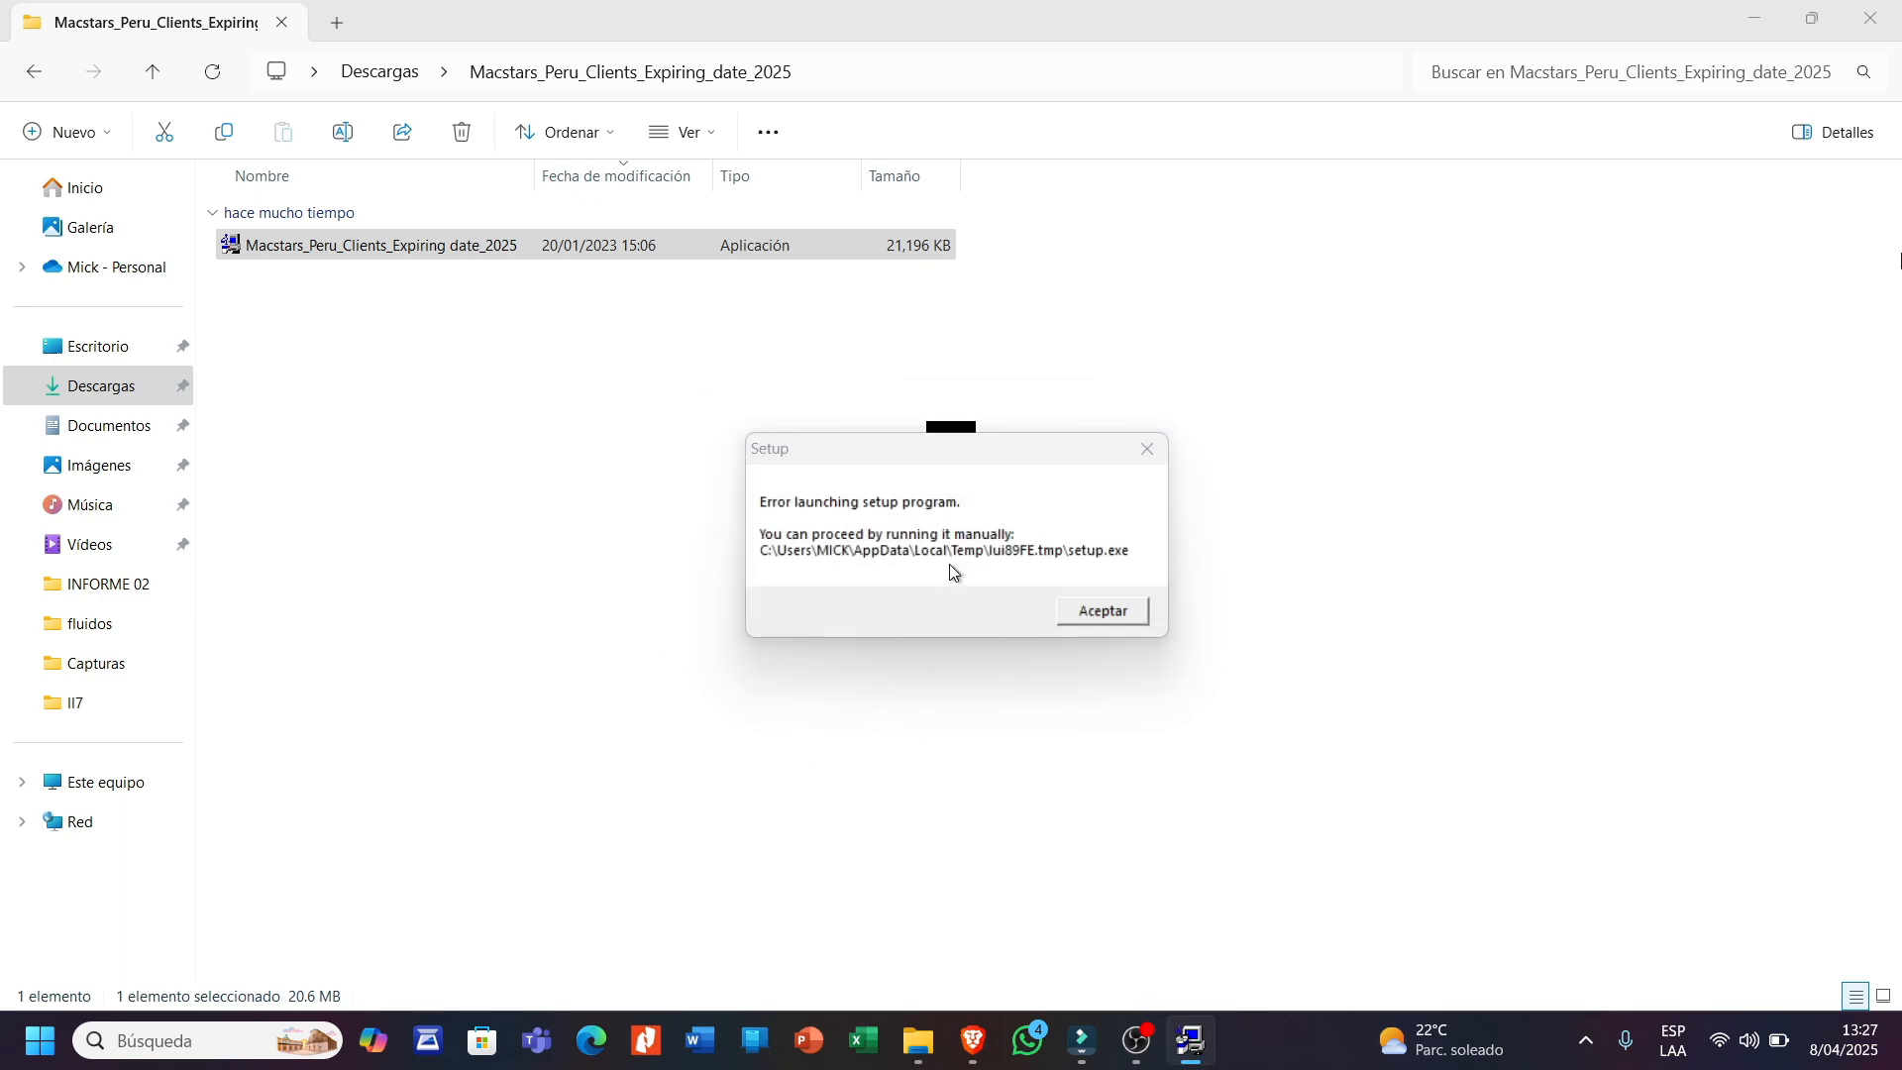
click(860, 578)
- Choose Spanish as the setup language and finish the installation
click(971, 513)
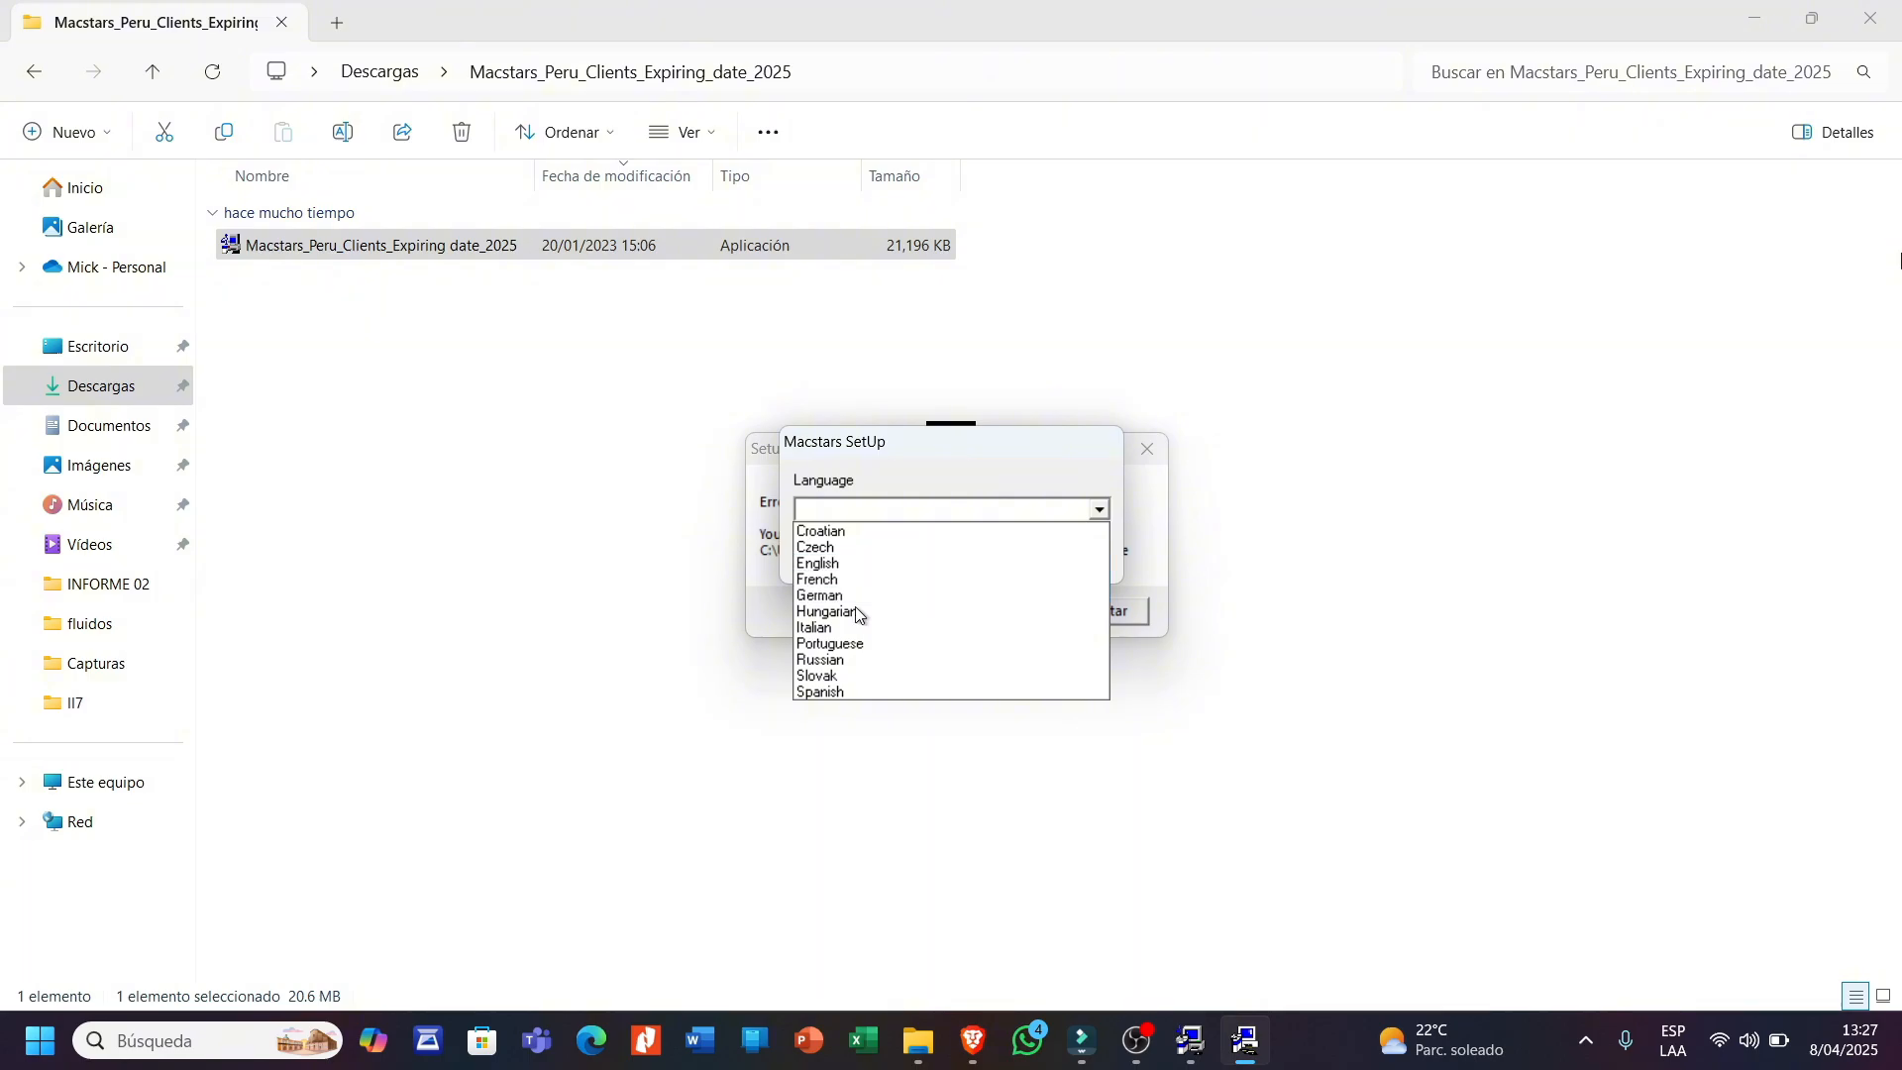
click(973, 507)
click(972, 507)
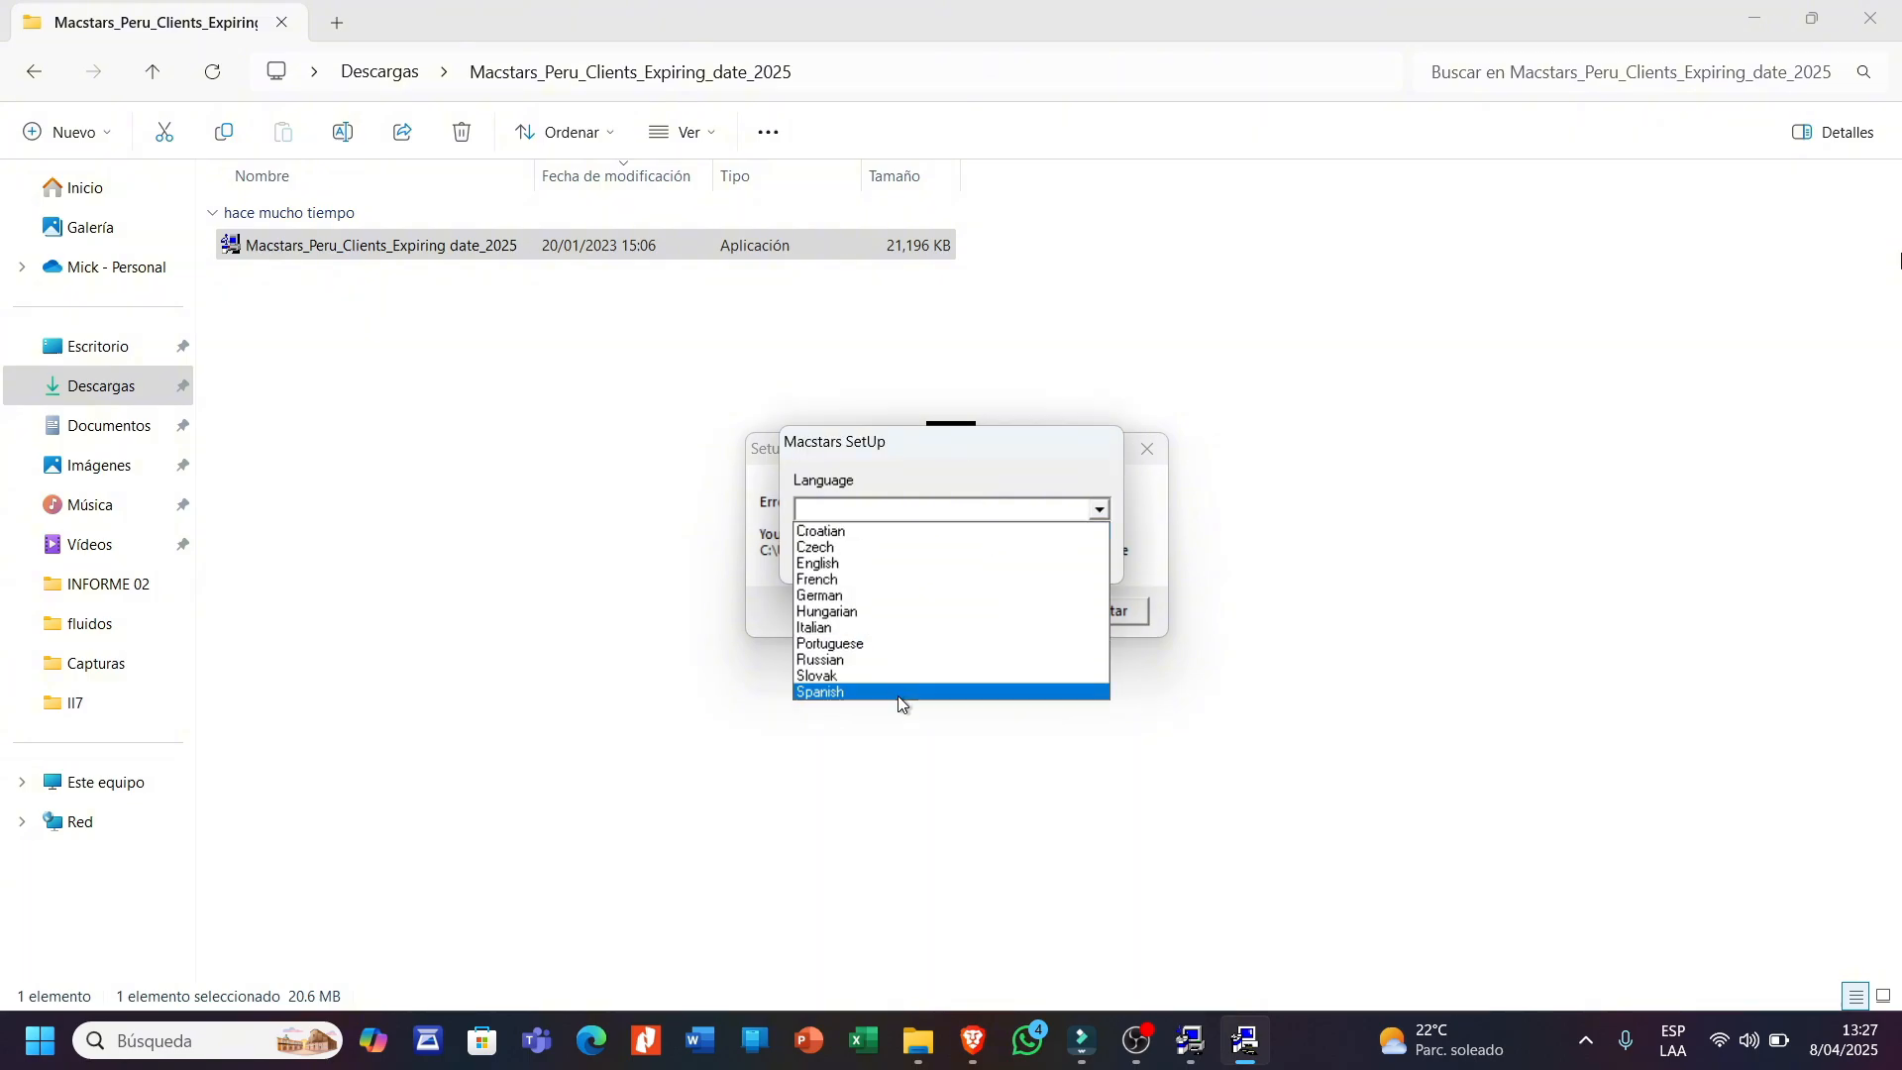
click(842, 693)
click(930, 554)
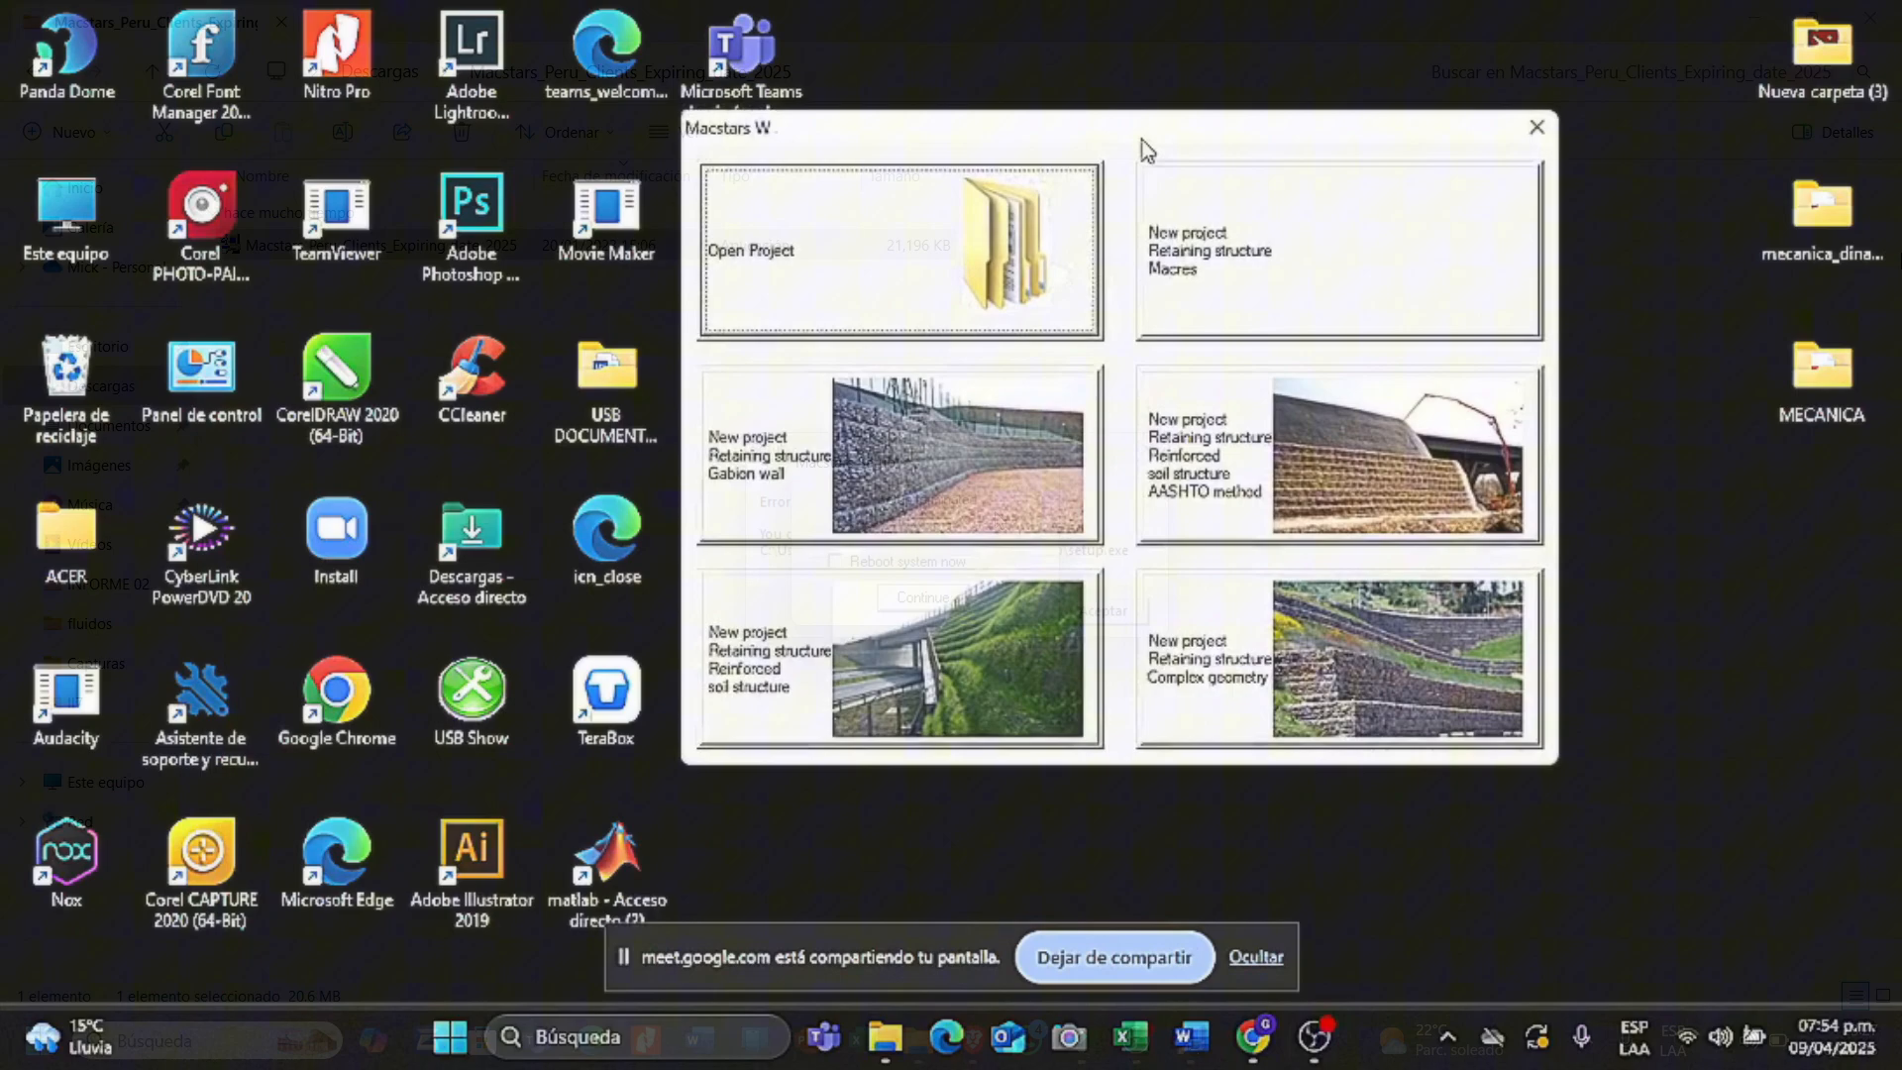
- Start a Retaining structure Complex geometry project, accepting None as the standard
drag(1142, 141, 1138, 173)
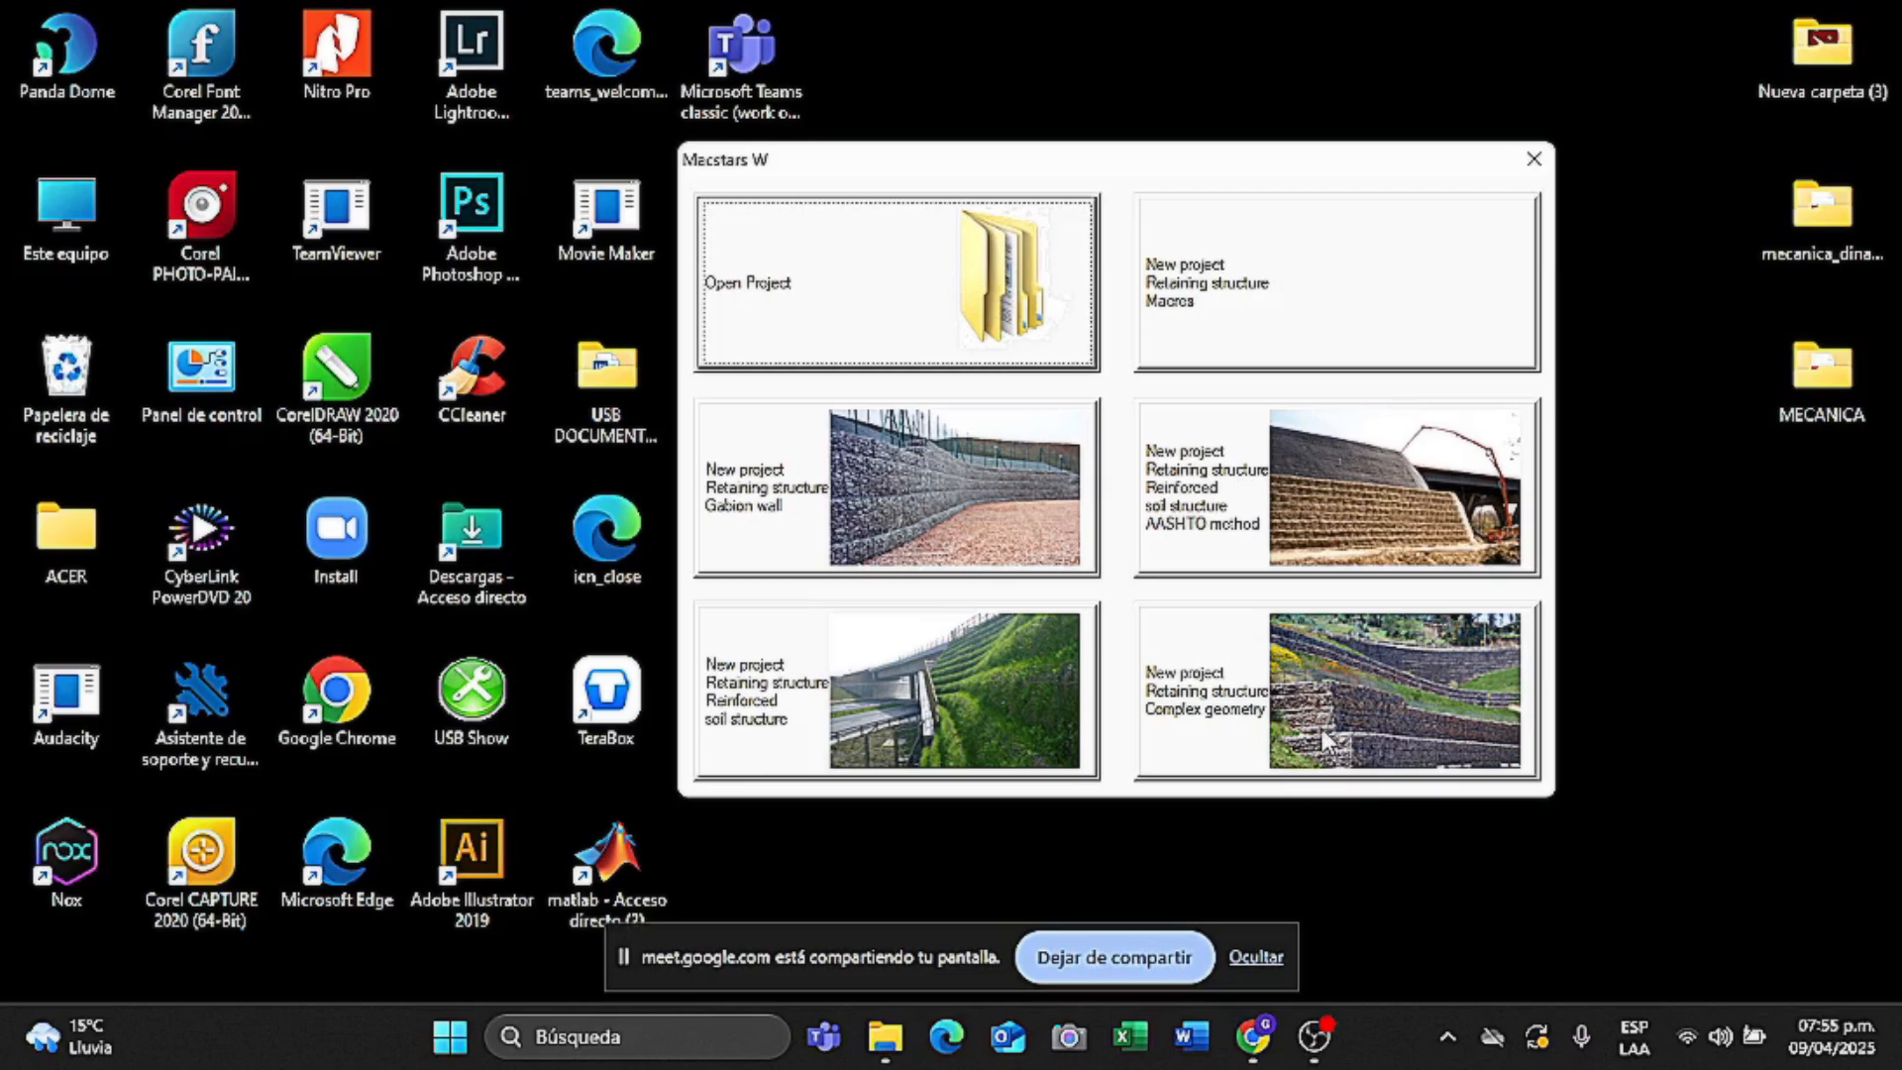
click(1228, 765)
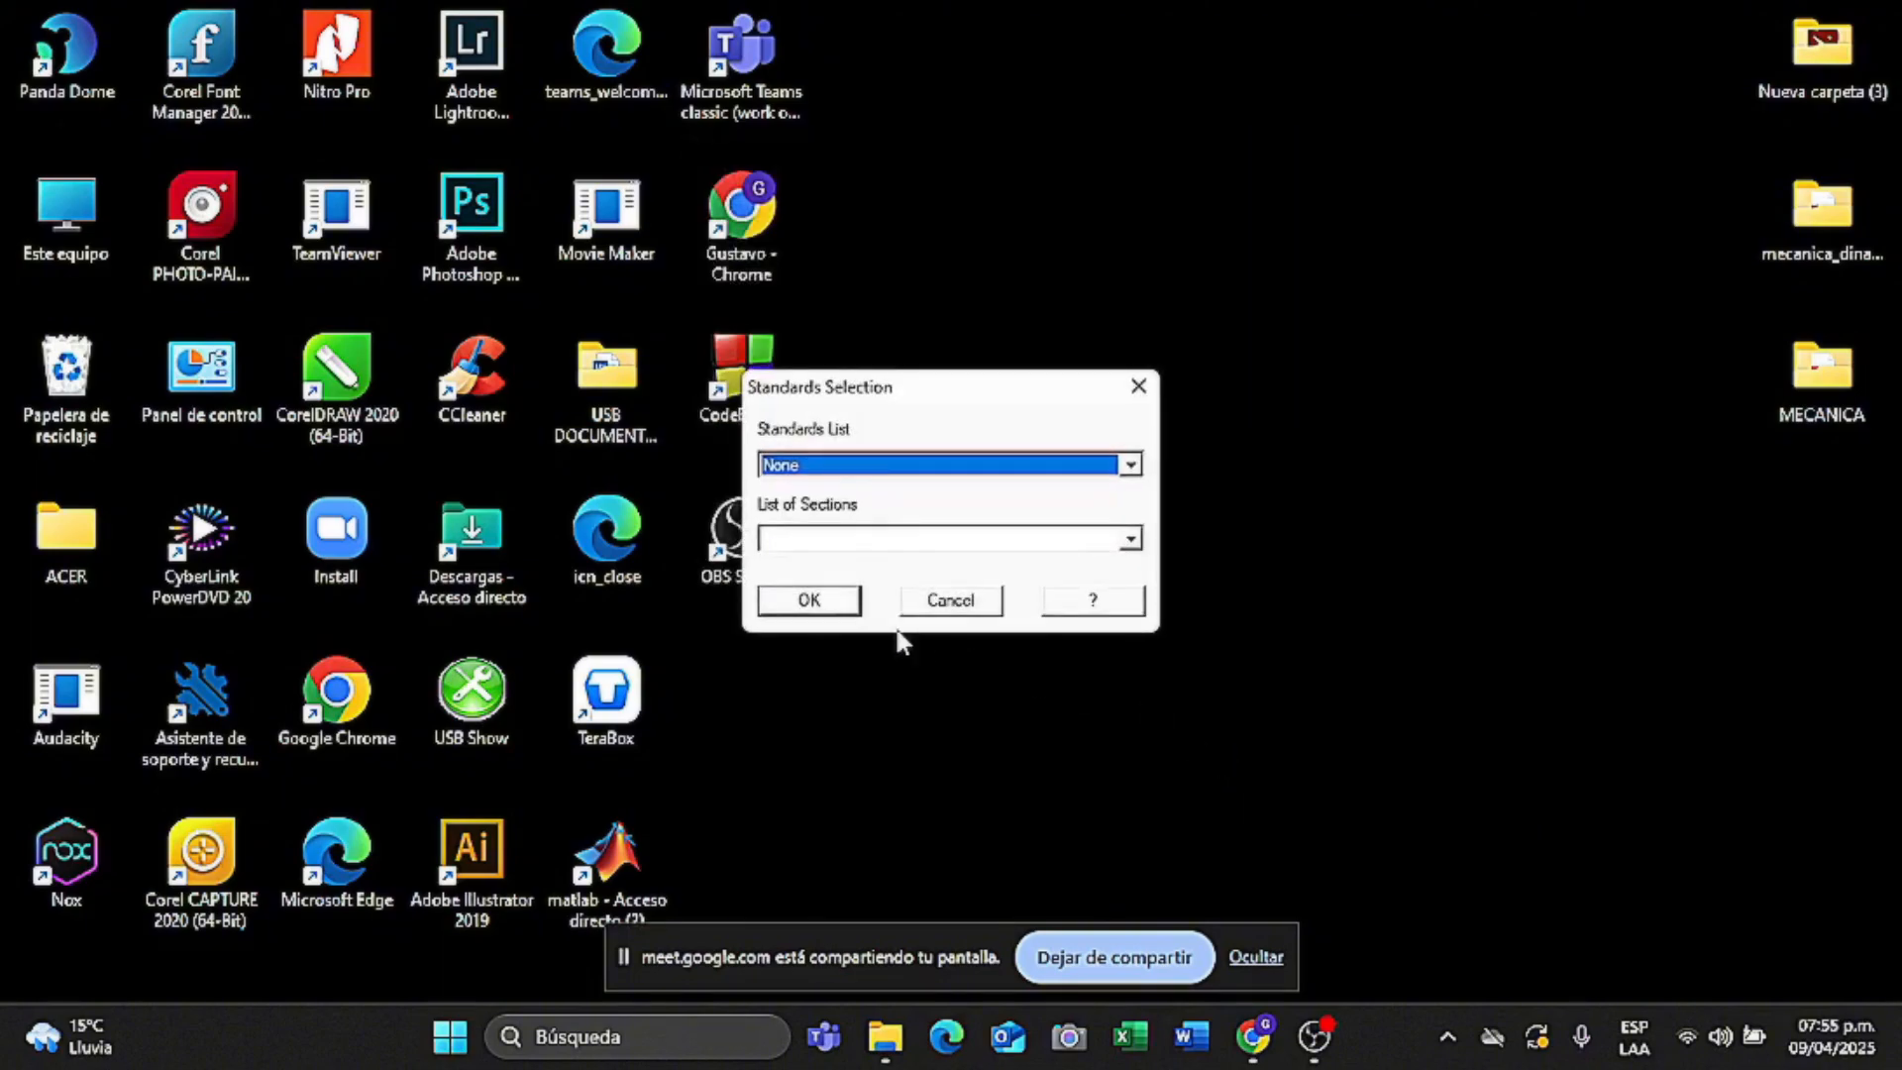
click(809, 599)
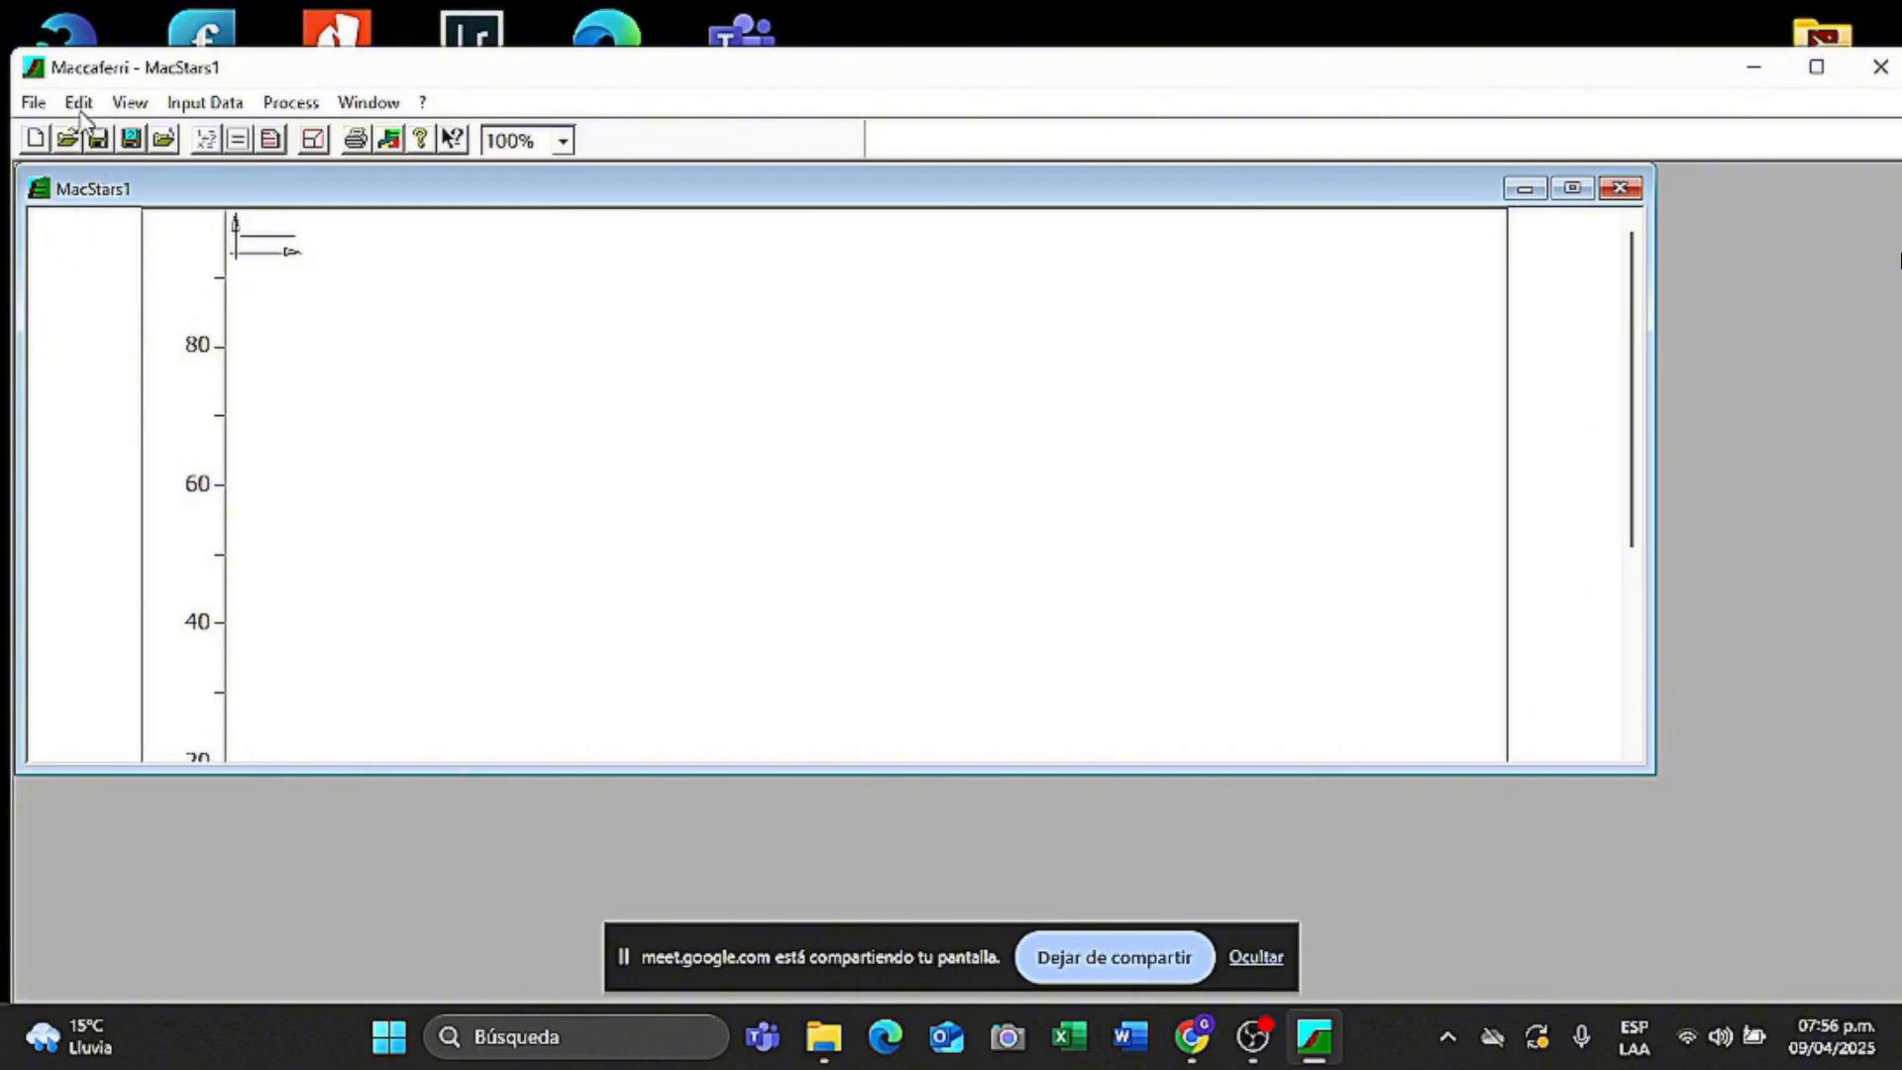
click(32, 103)
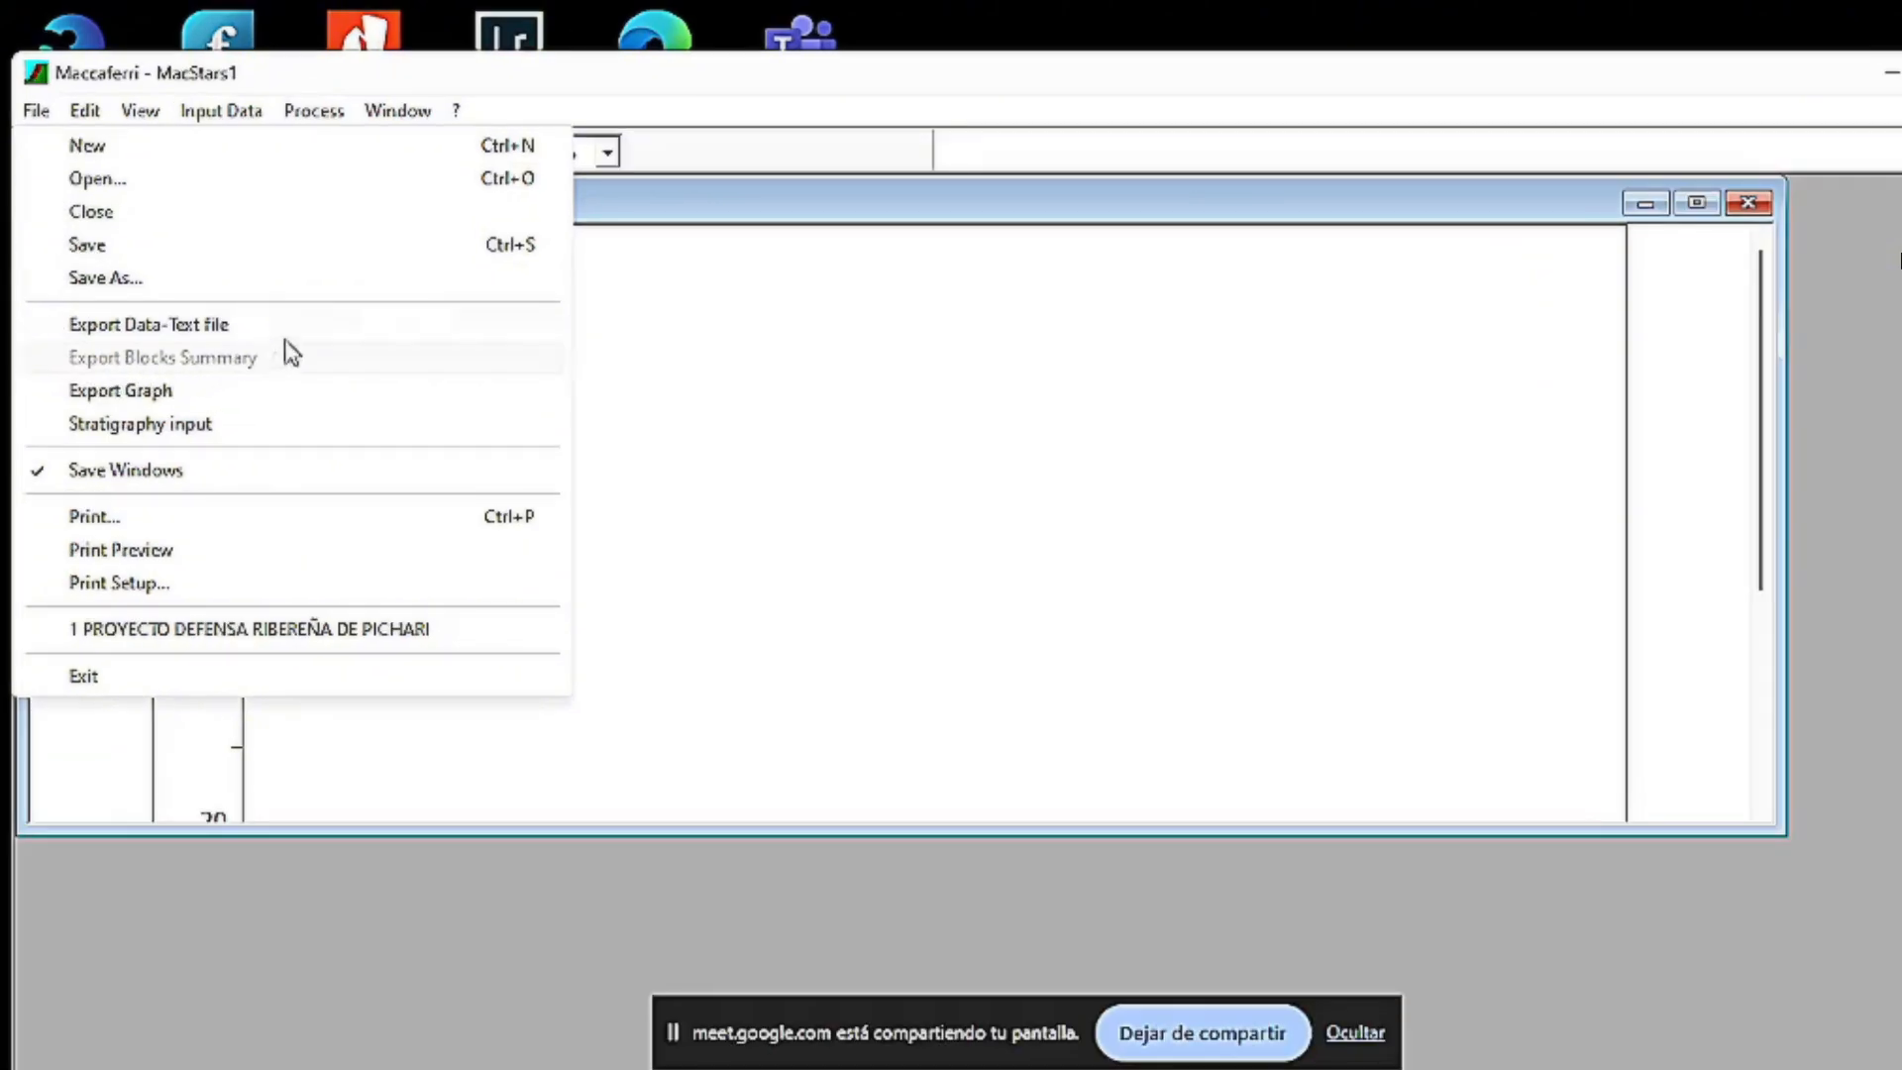
click(641, 269)
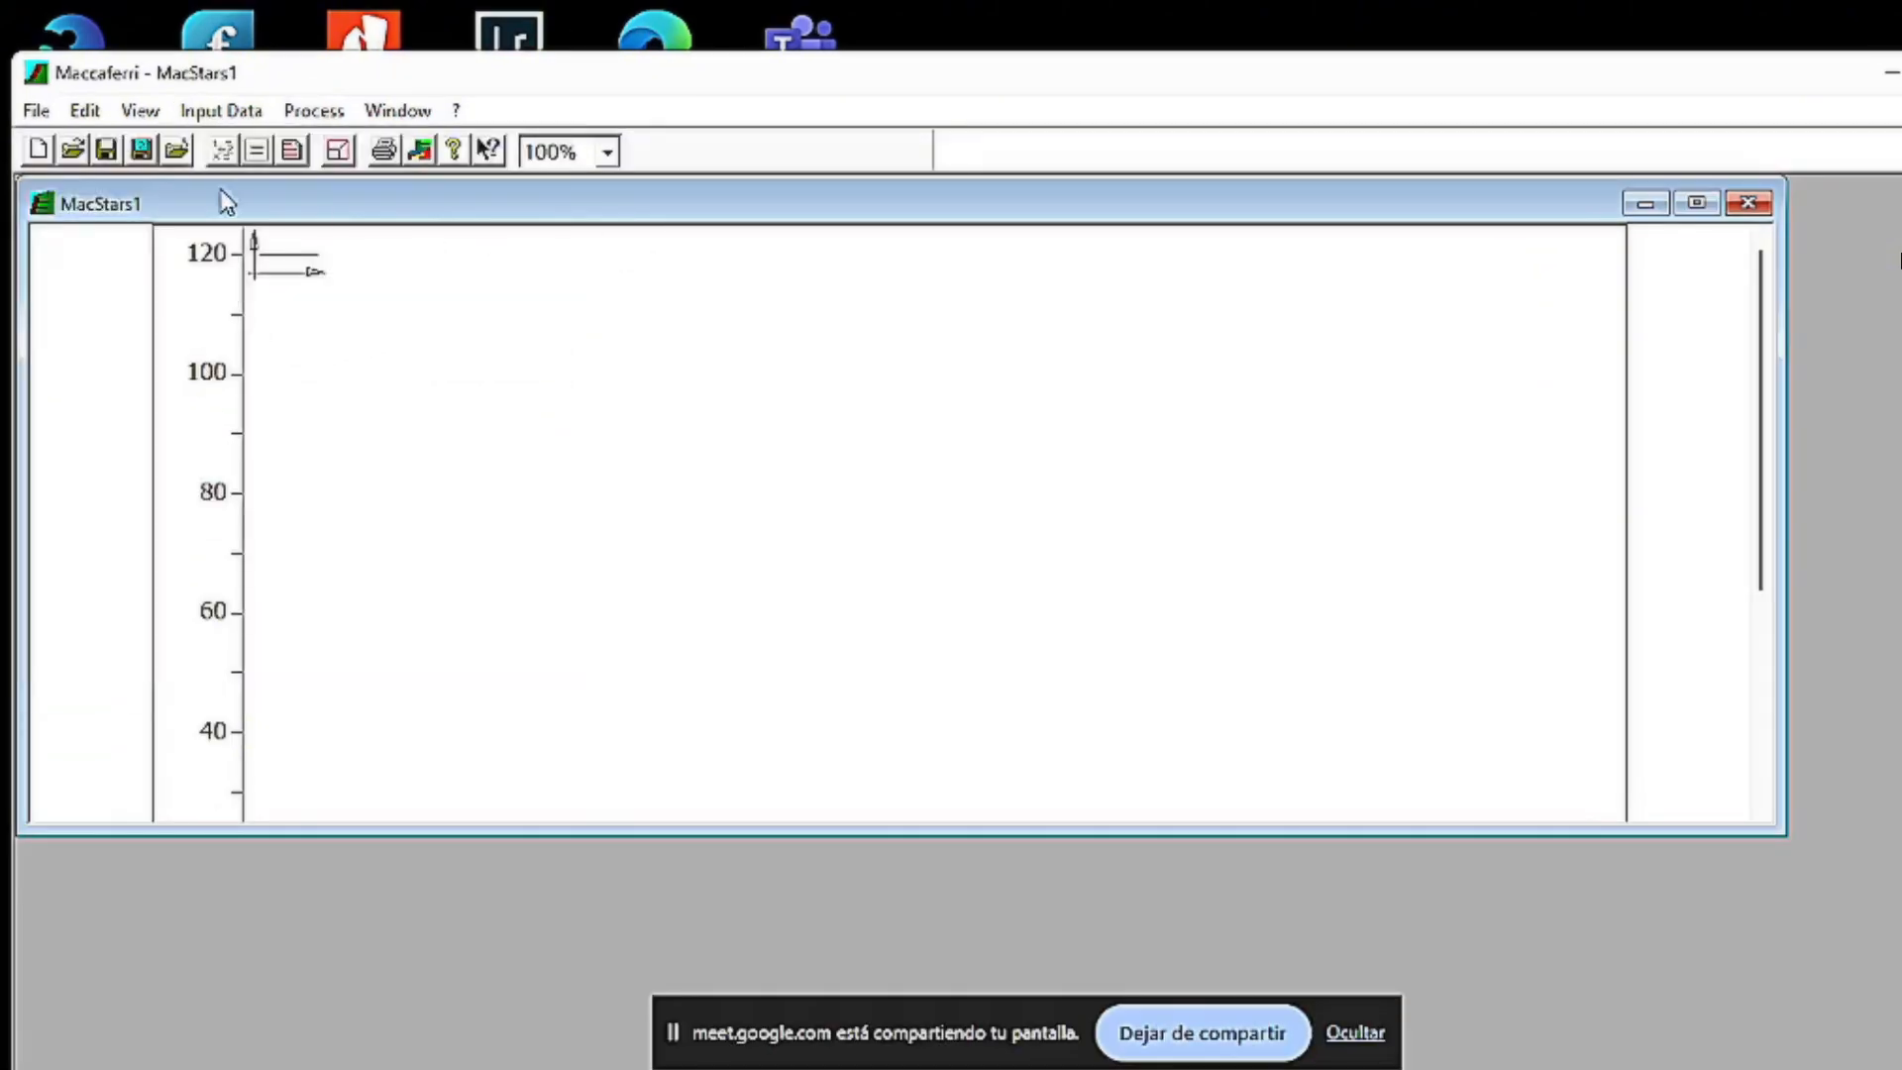
click(85, 111)
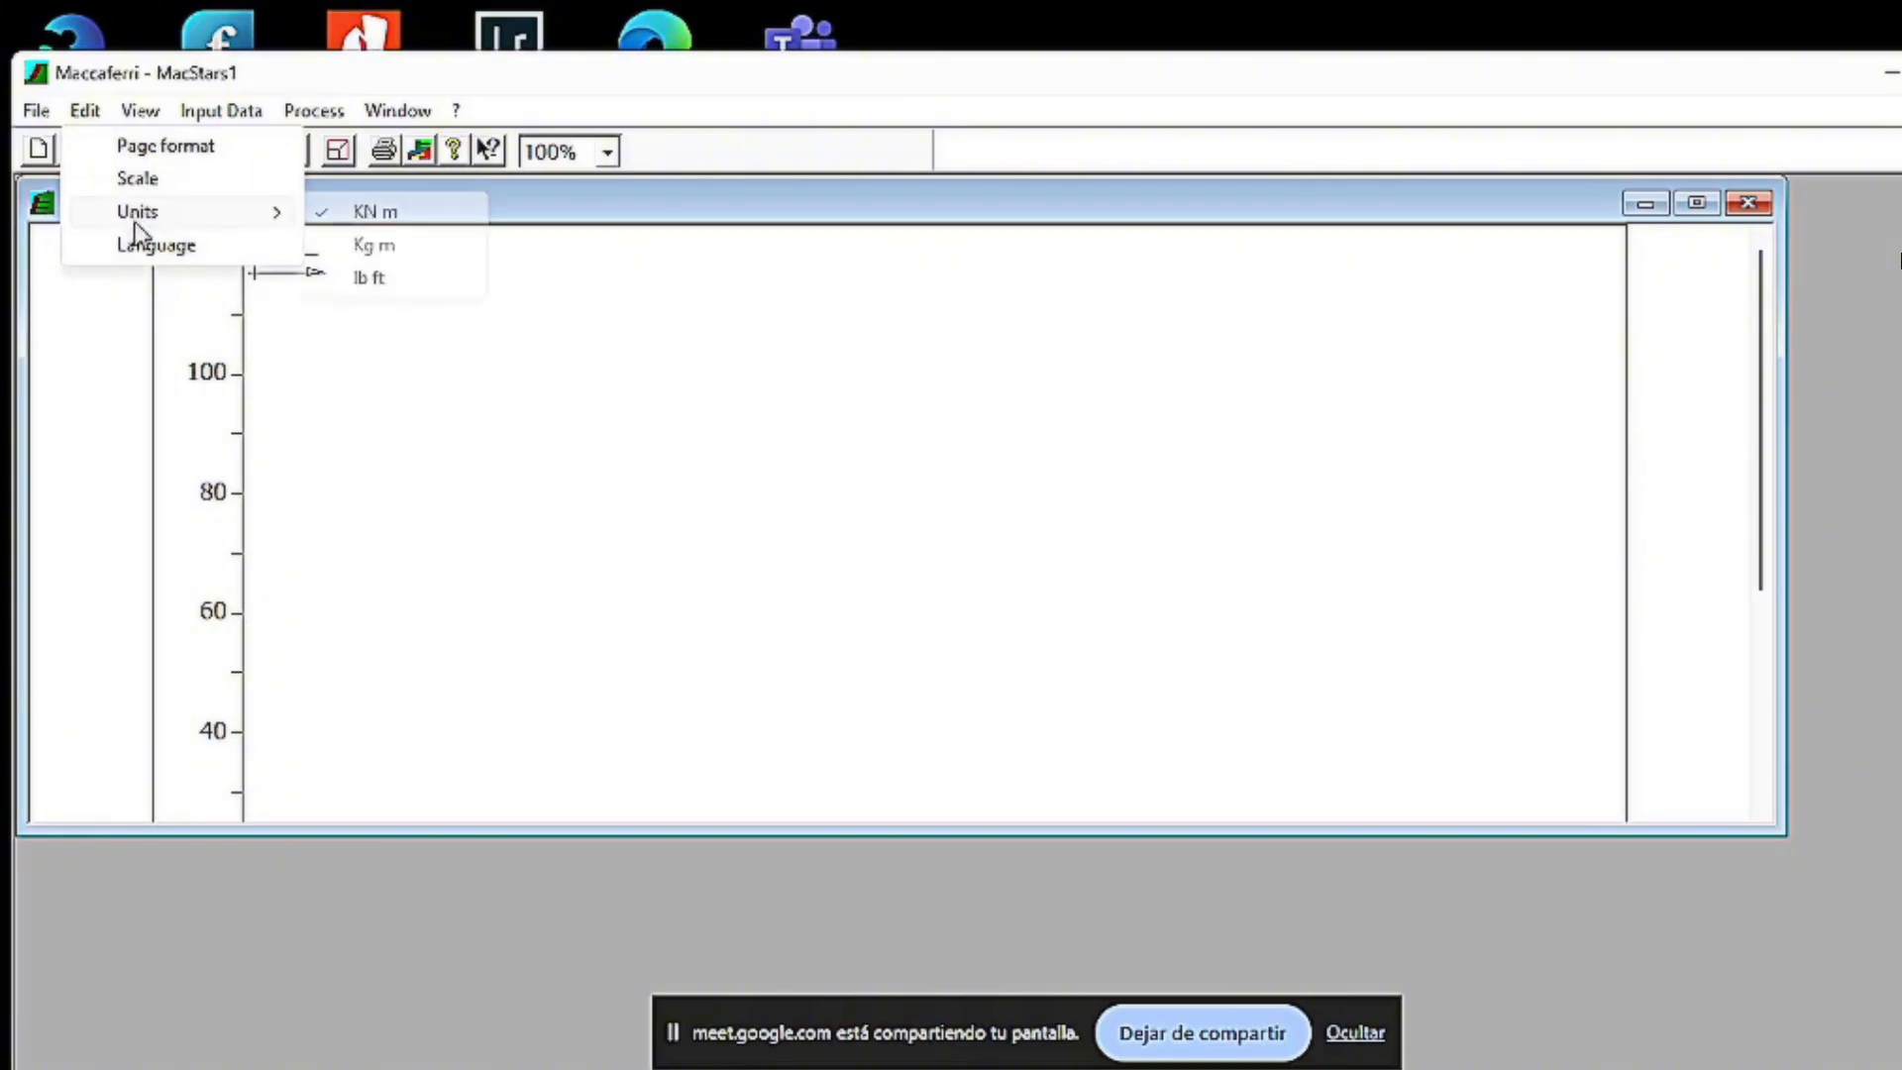
mouse_move(250, 221)
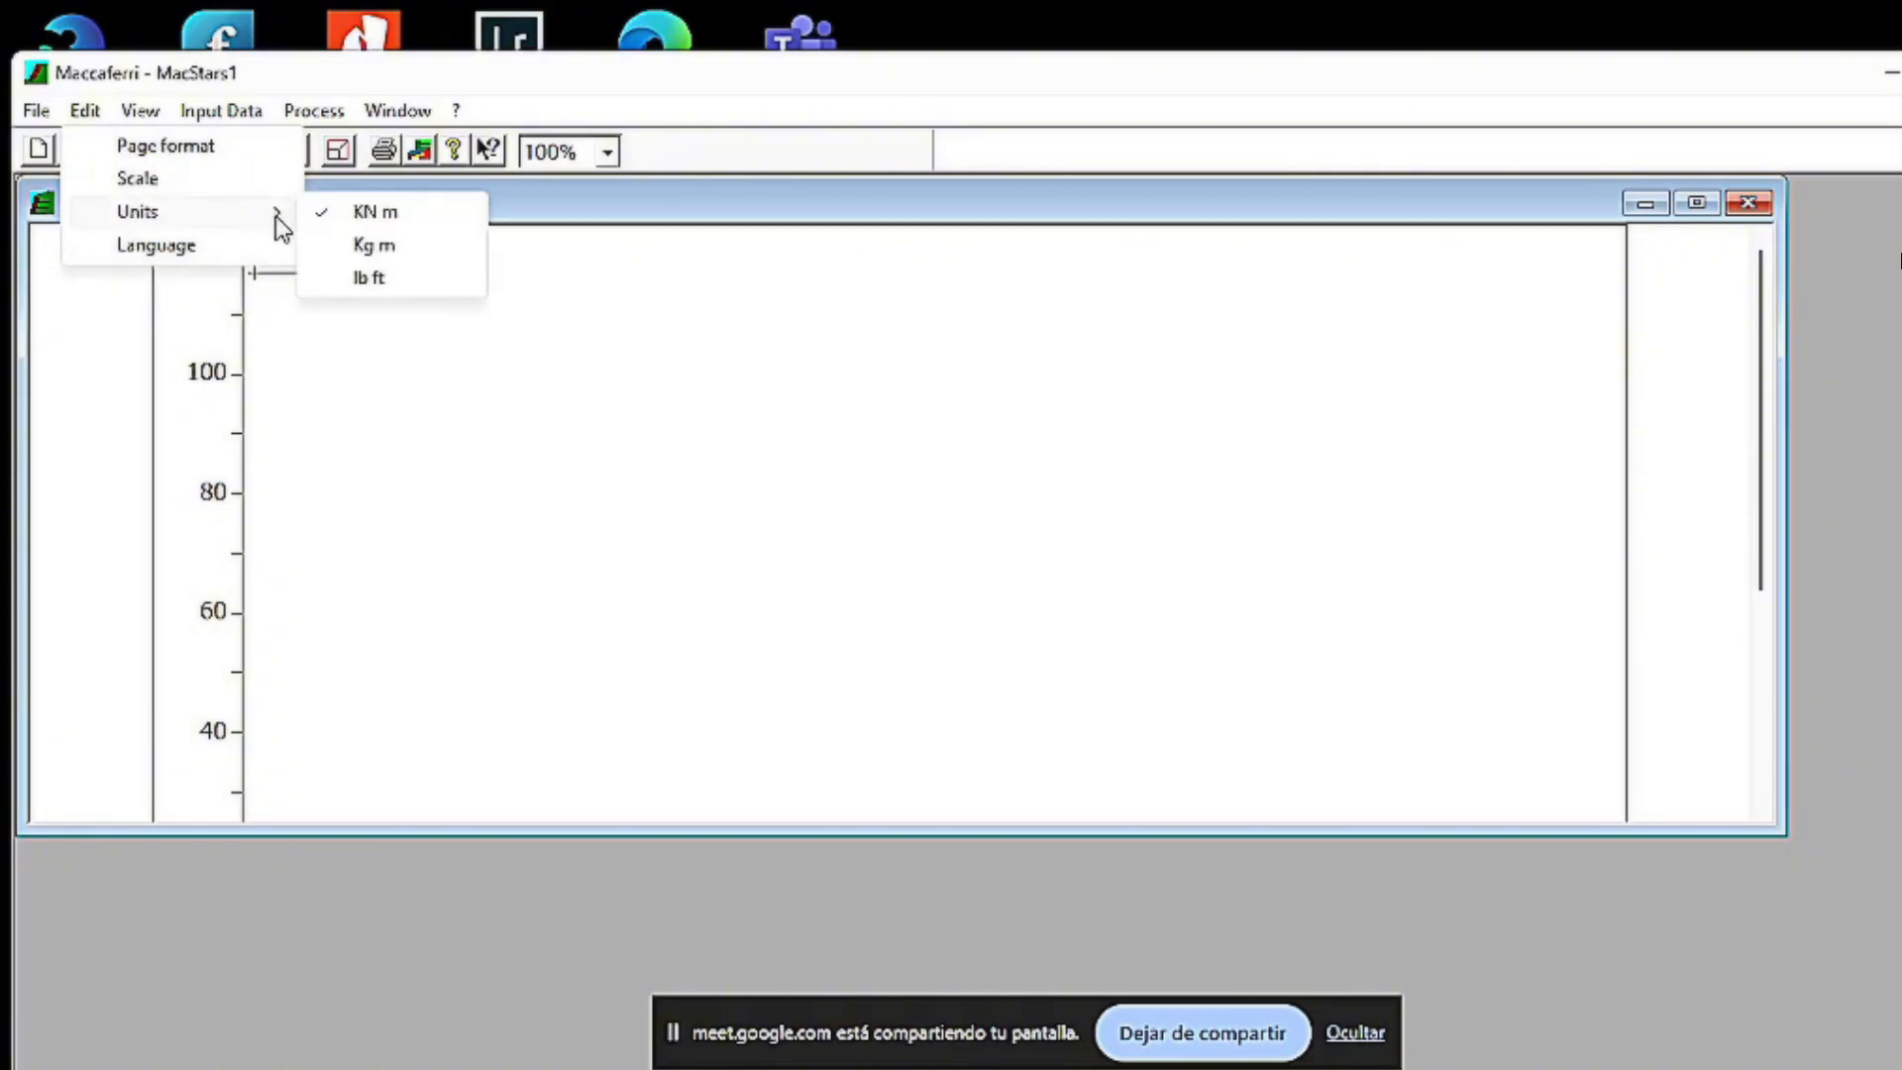
click(132, 113)
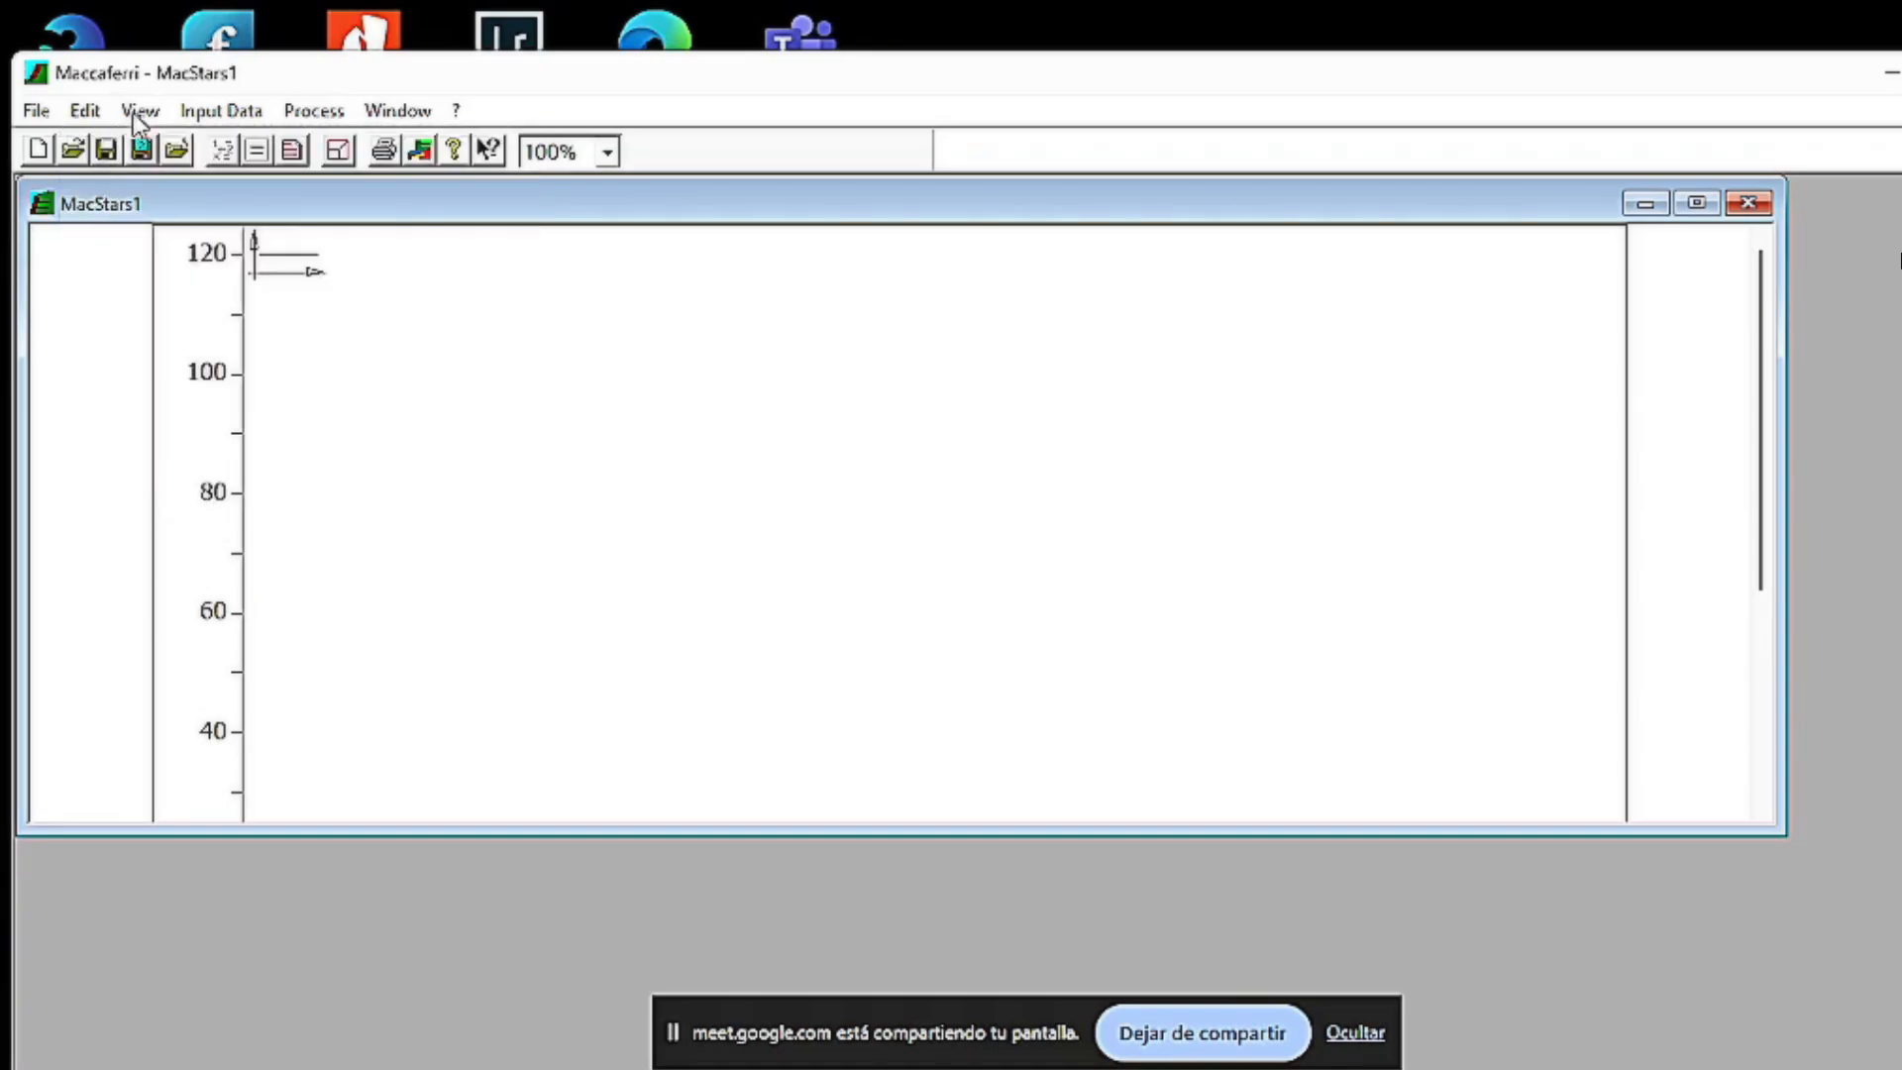
click(133, 112)
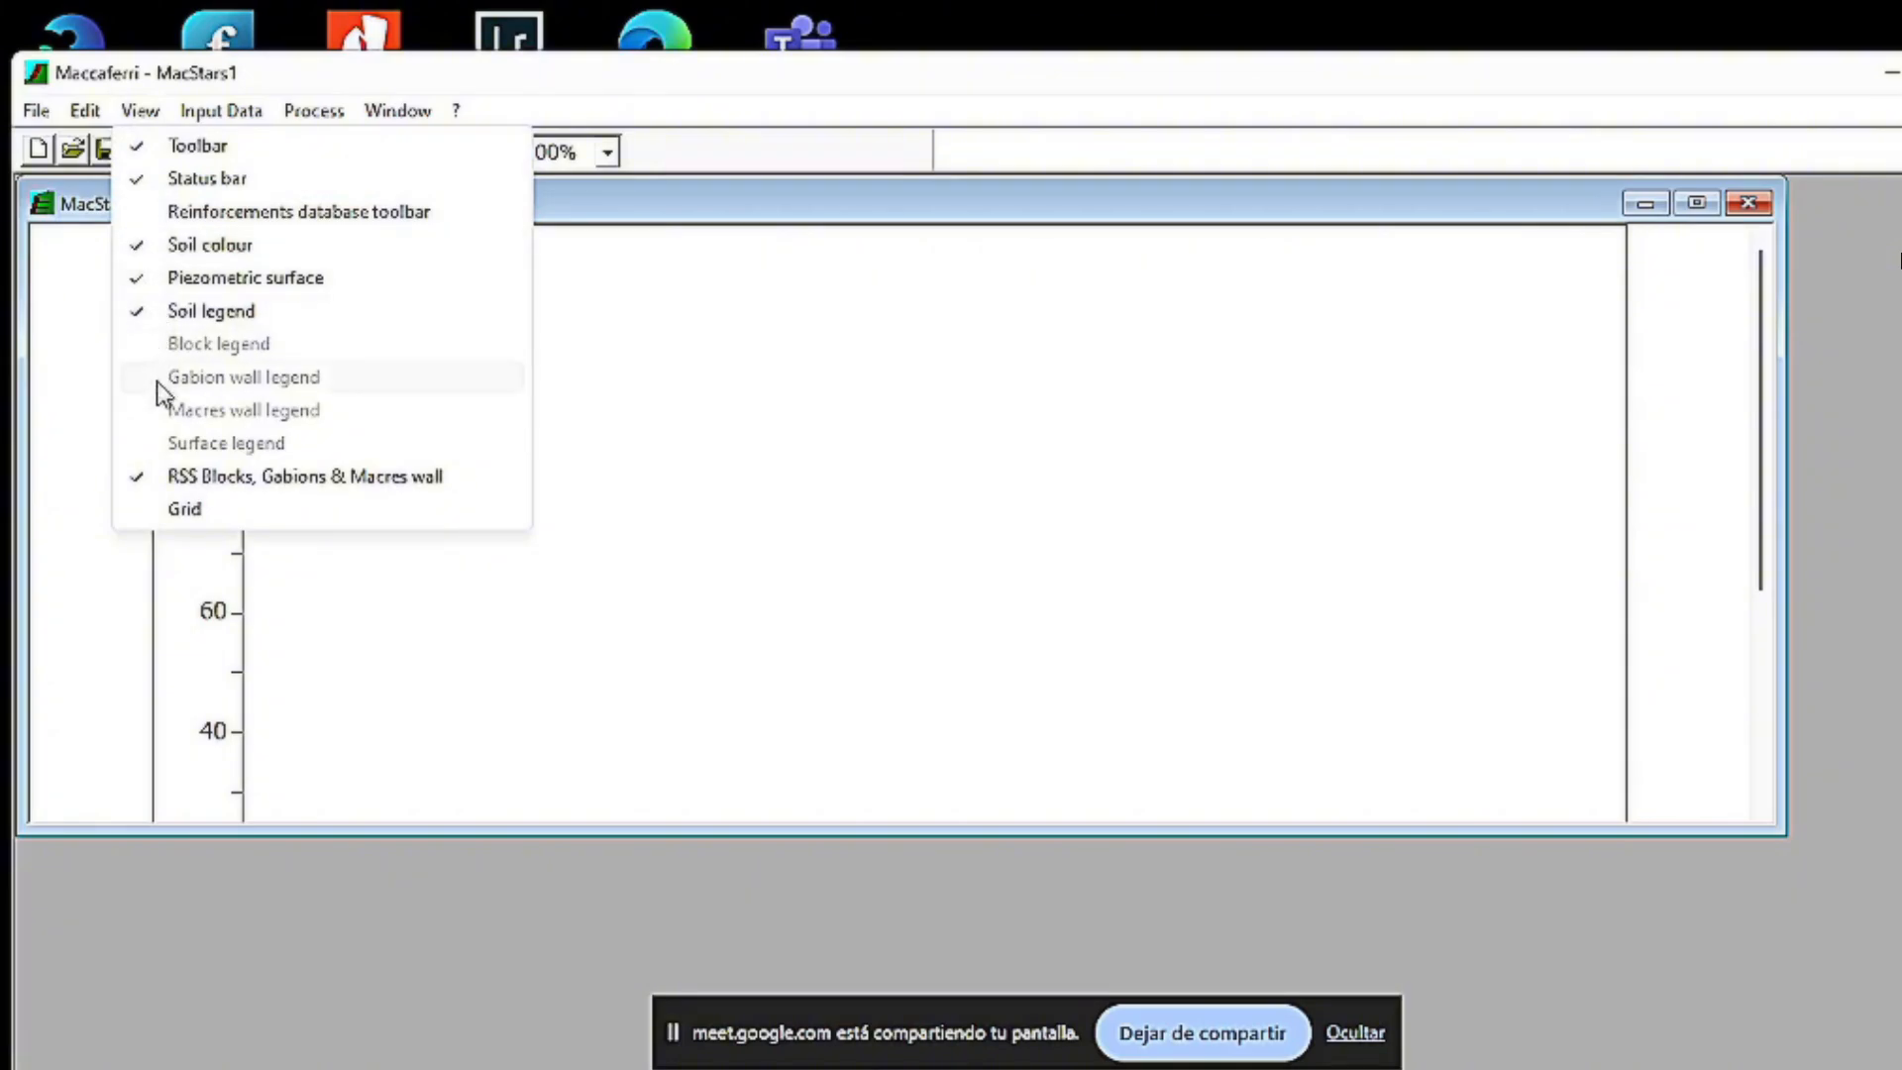
click(632, 597)
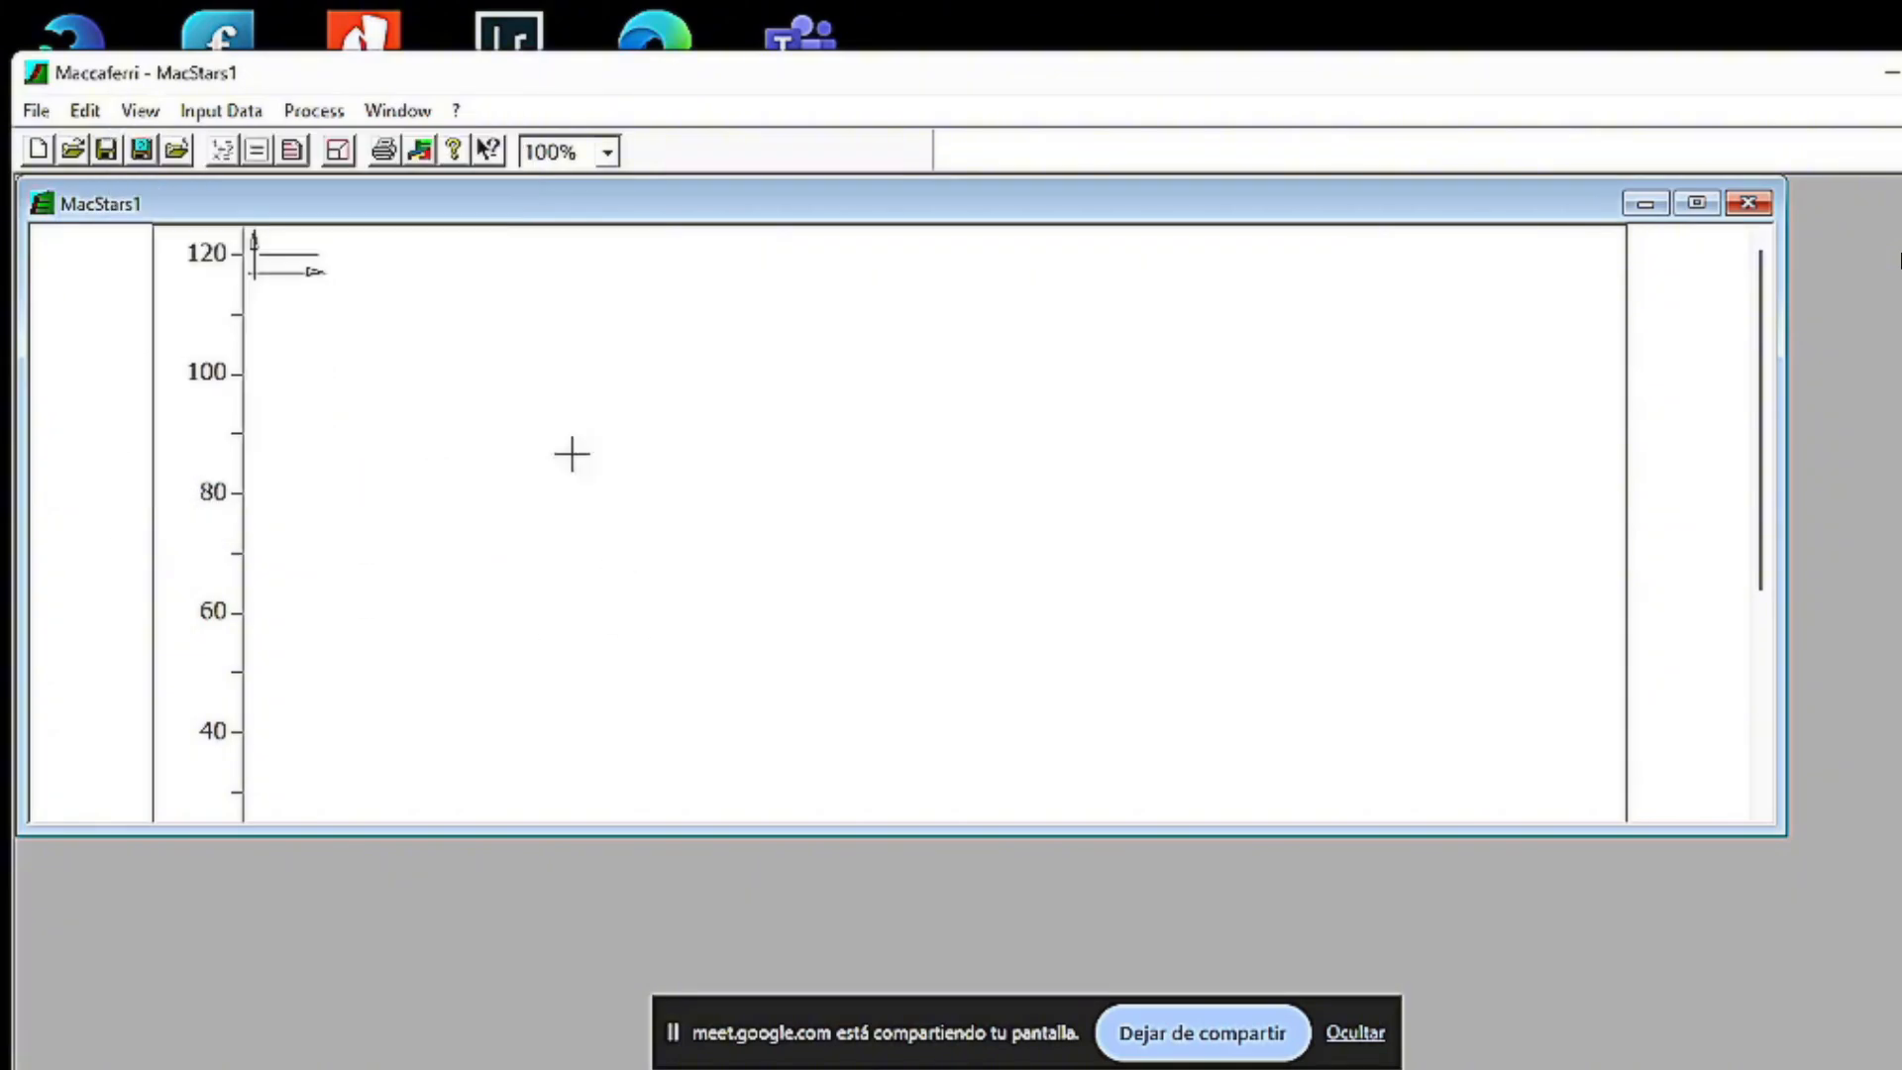
click(220, 113)
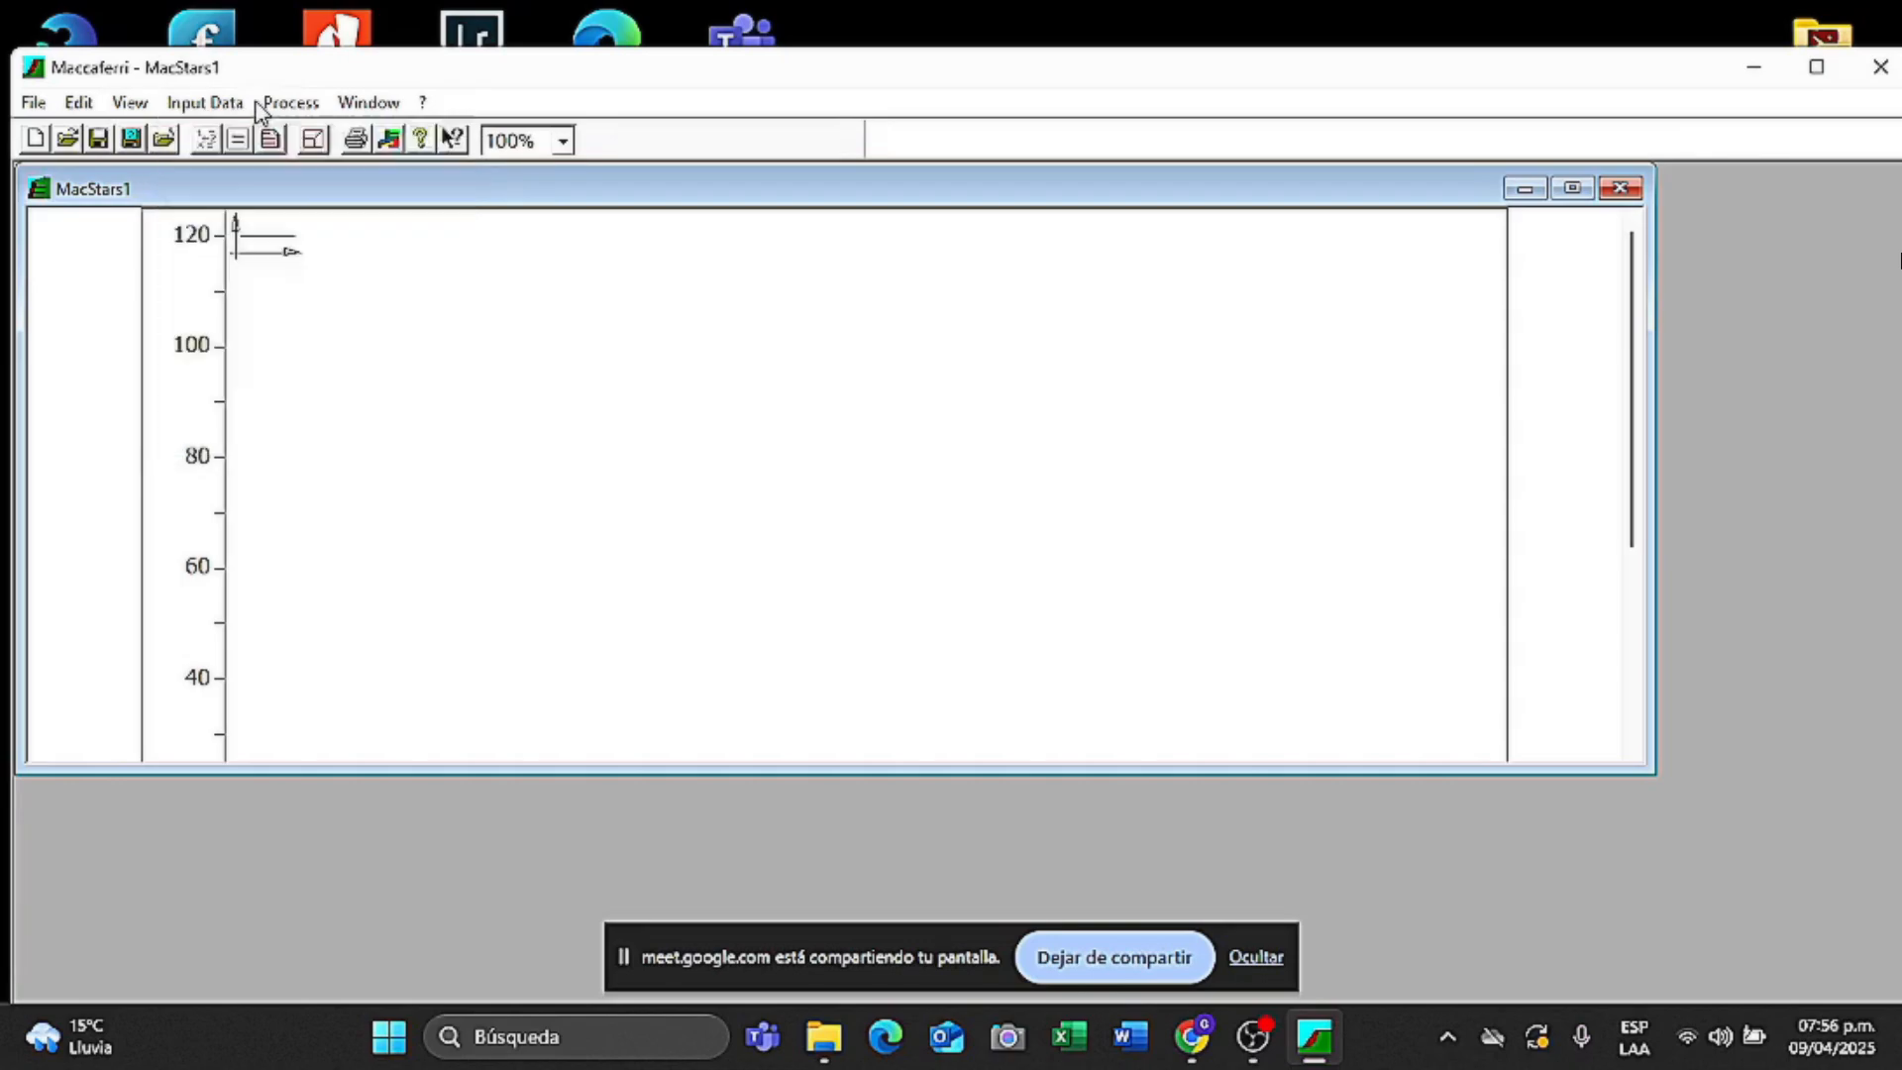
click(263, 104)
mouse_move(208, 102)
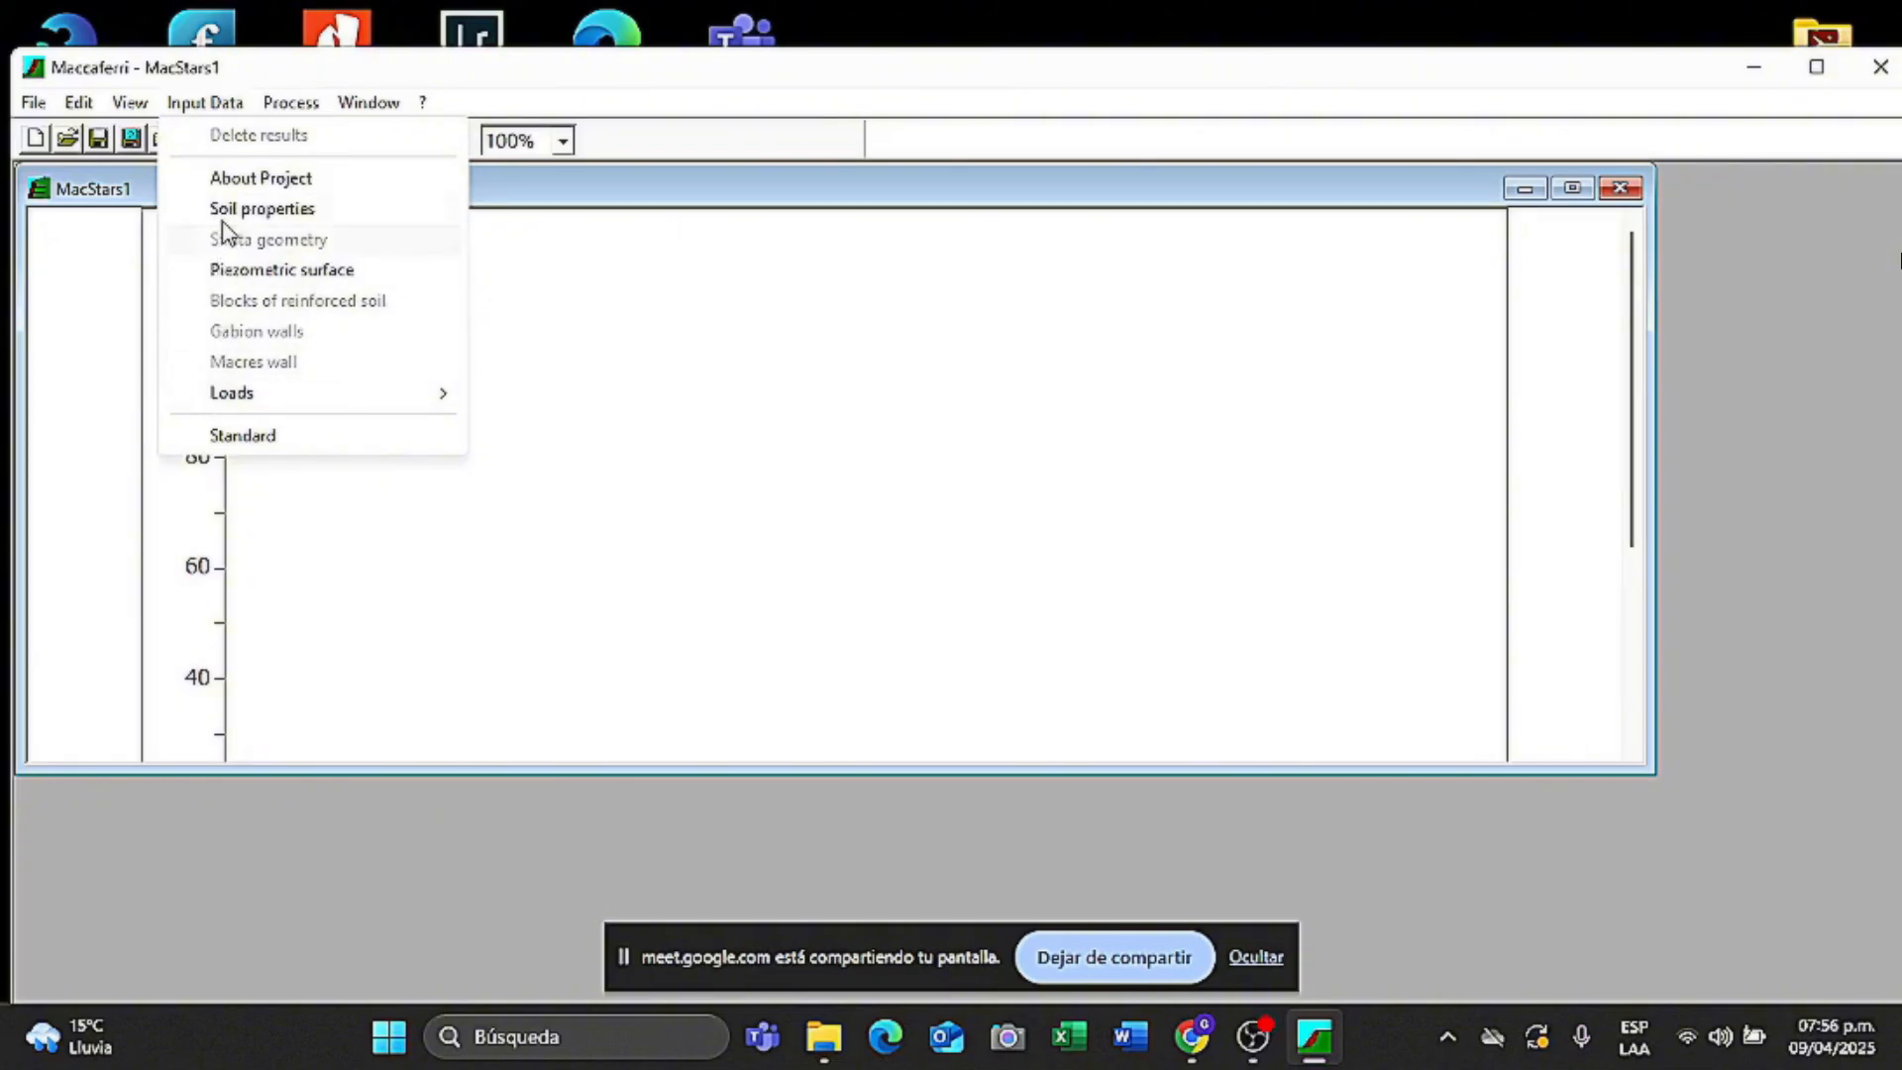
mouse_move(273, 119)
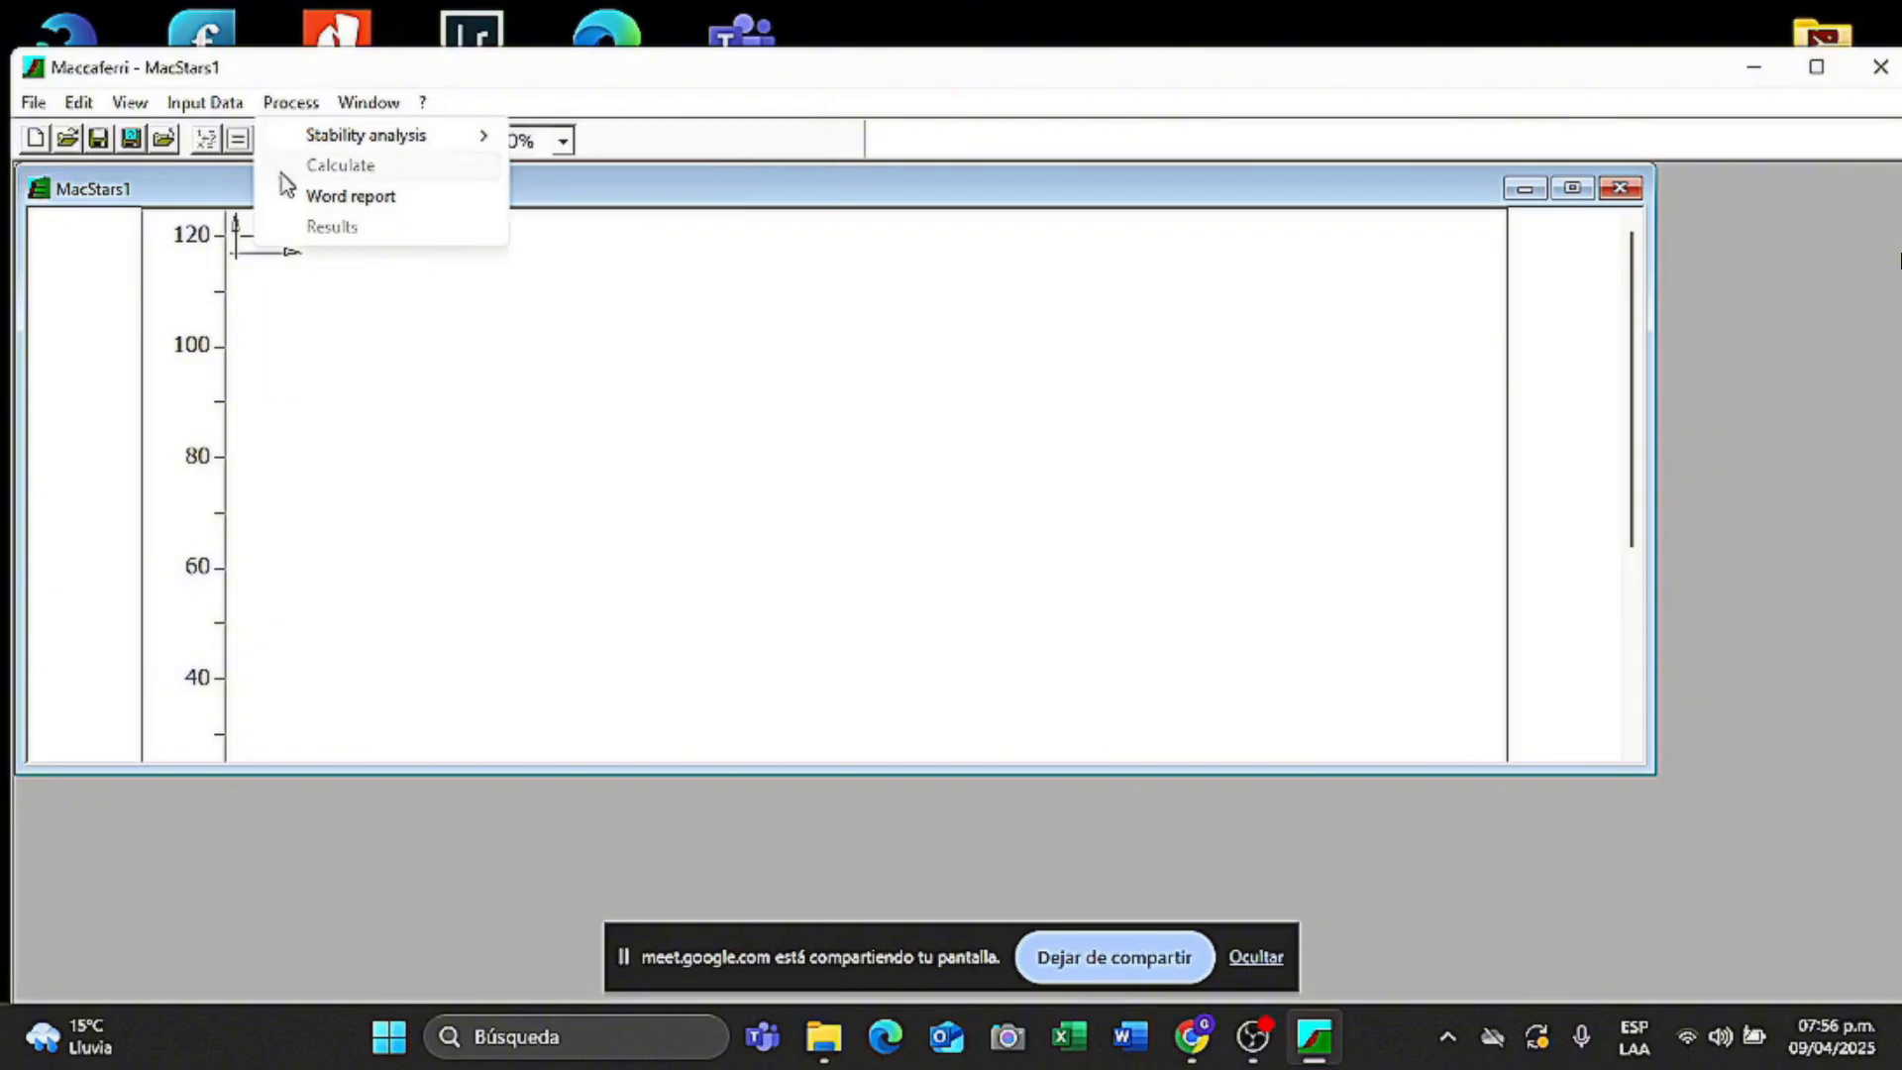
mouse_move(343, 105)
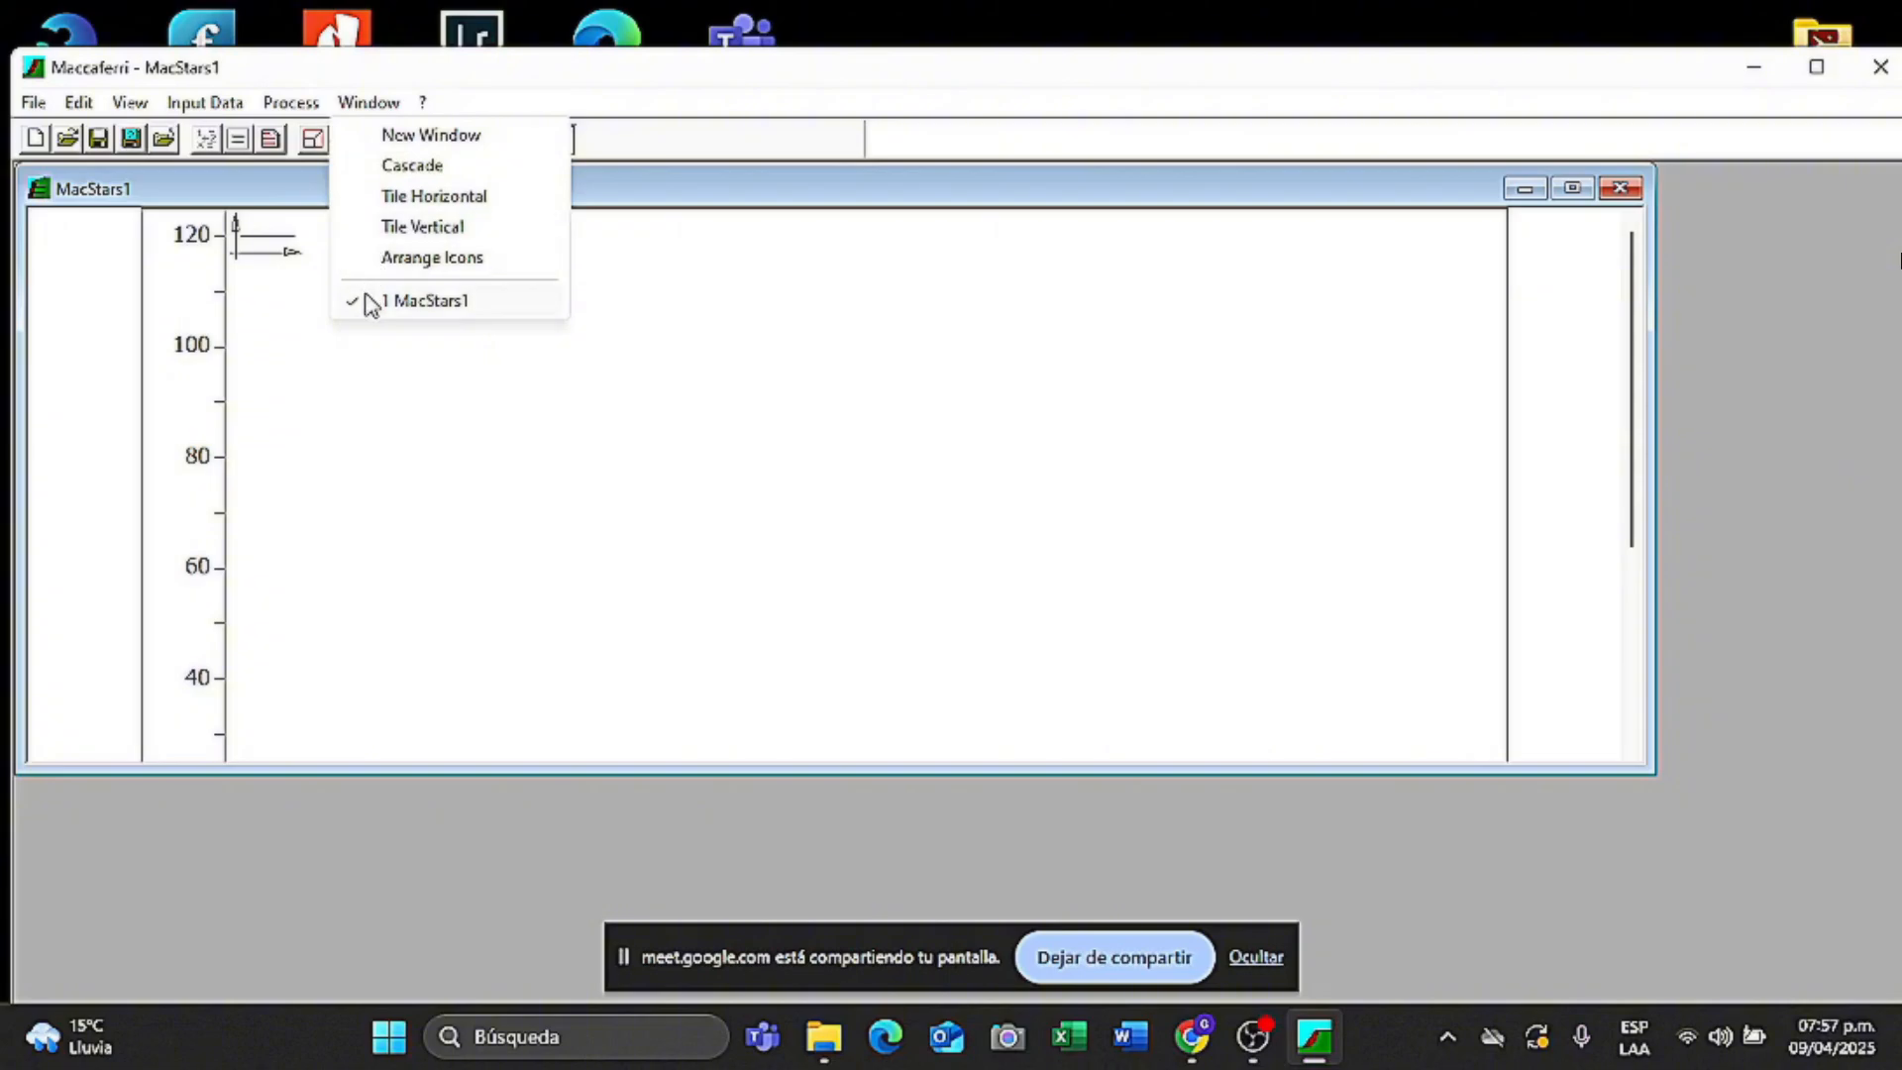
click(366, 367)
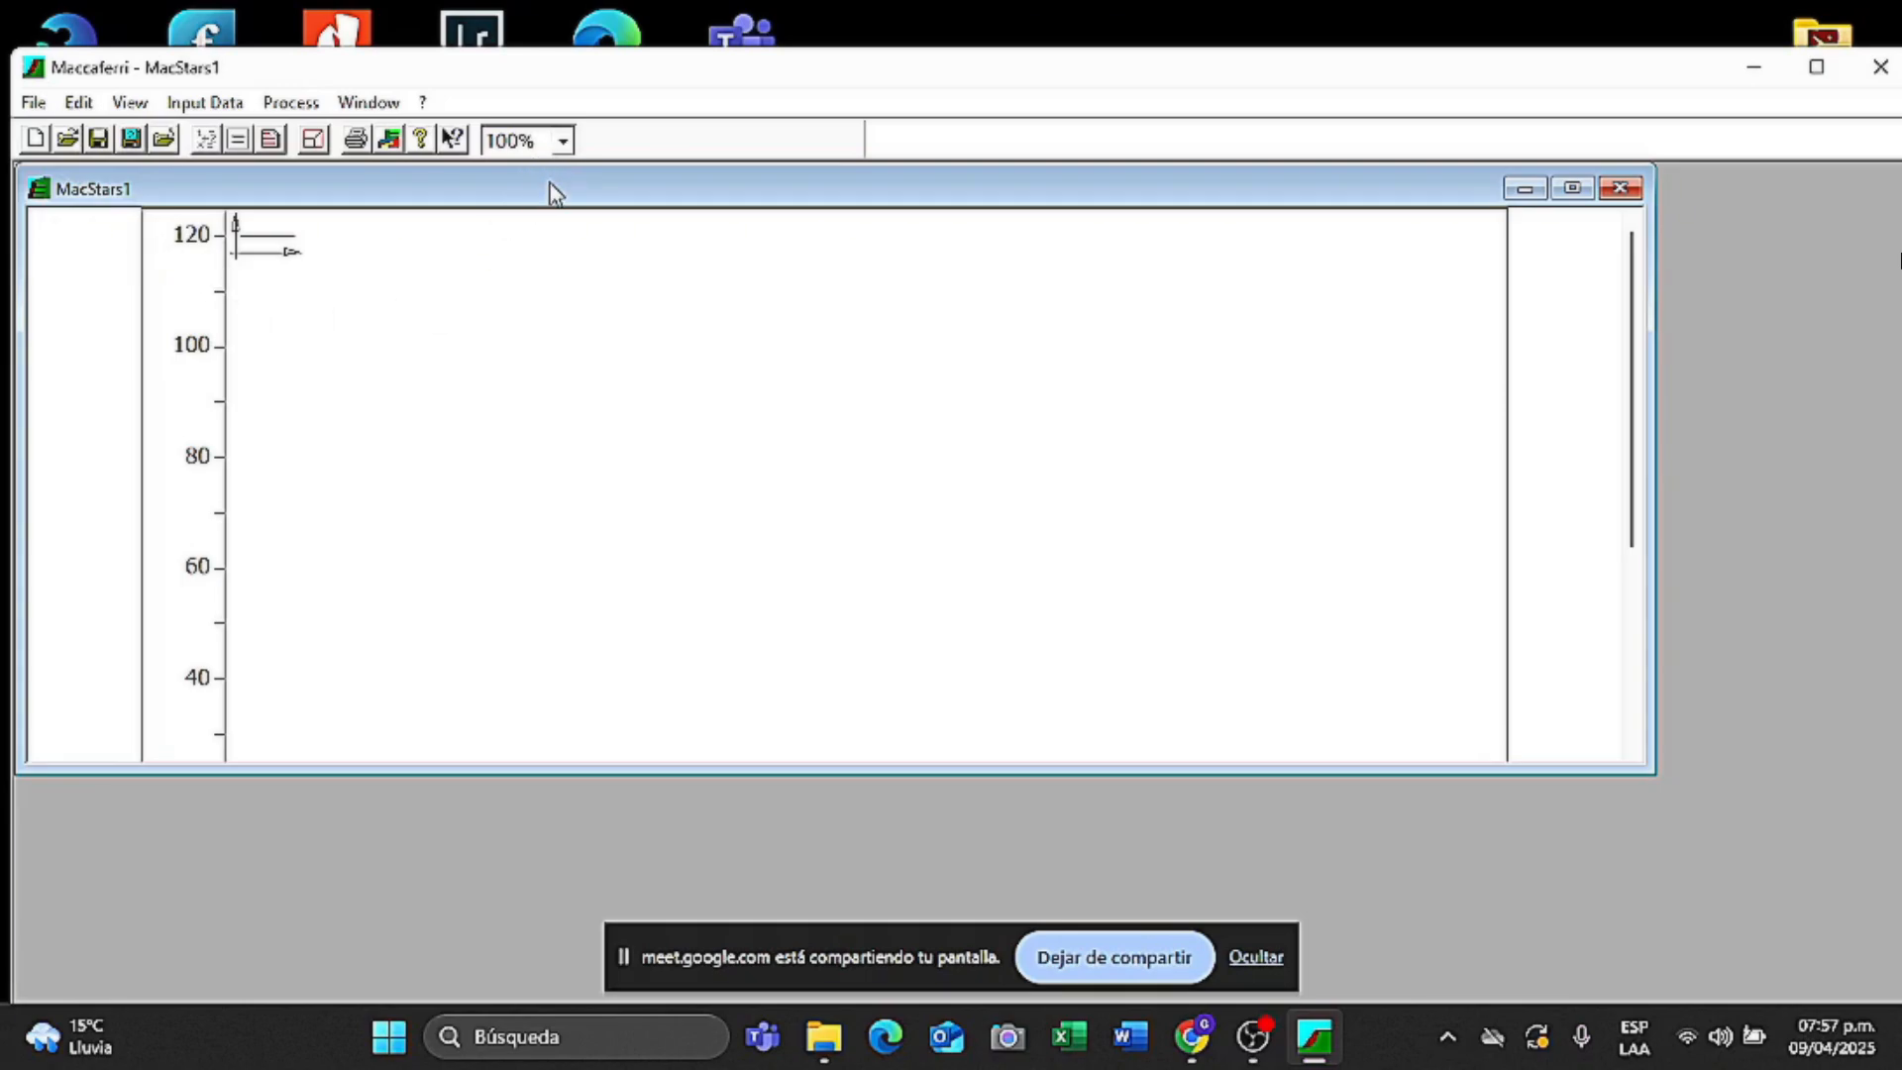
click(562, 143)
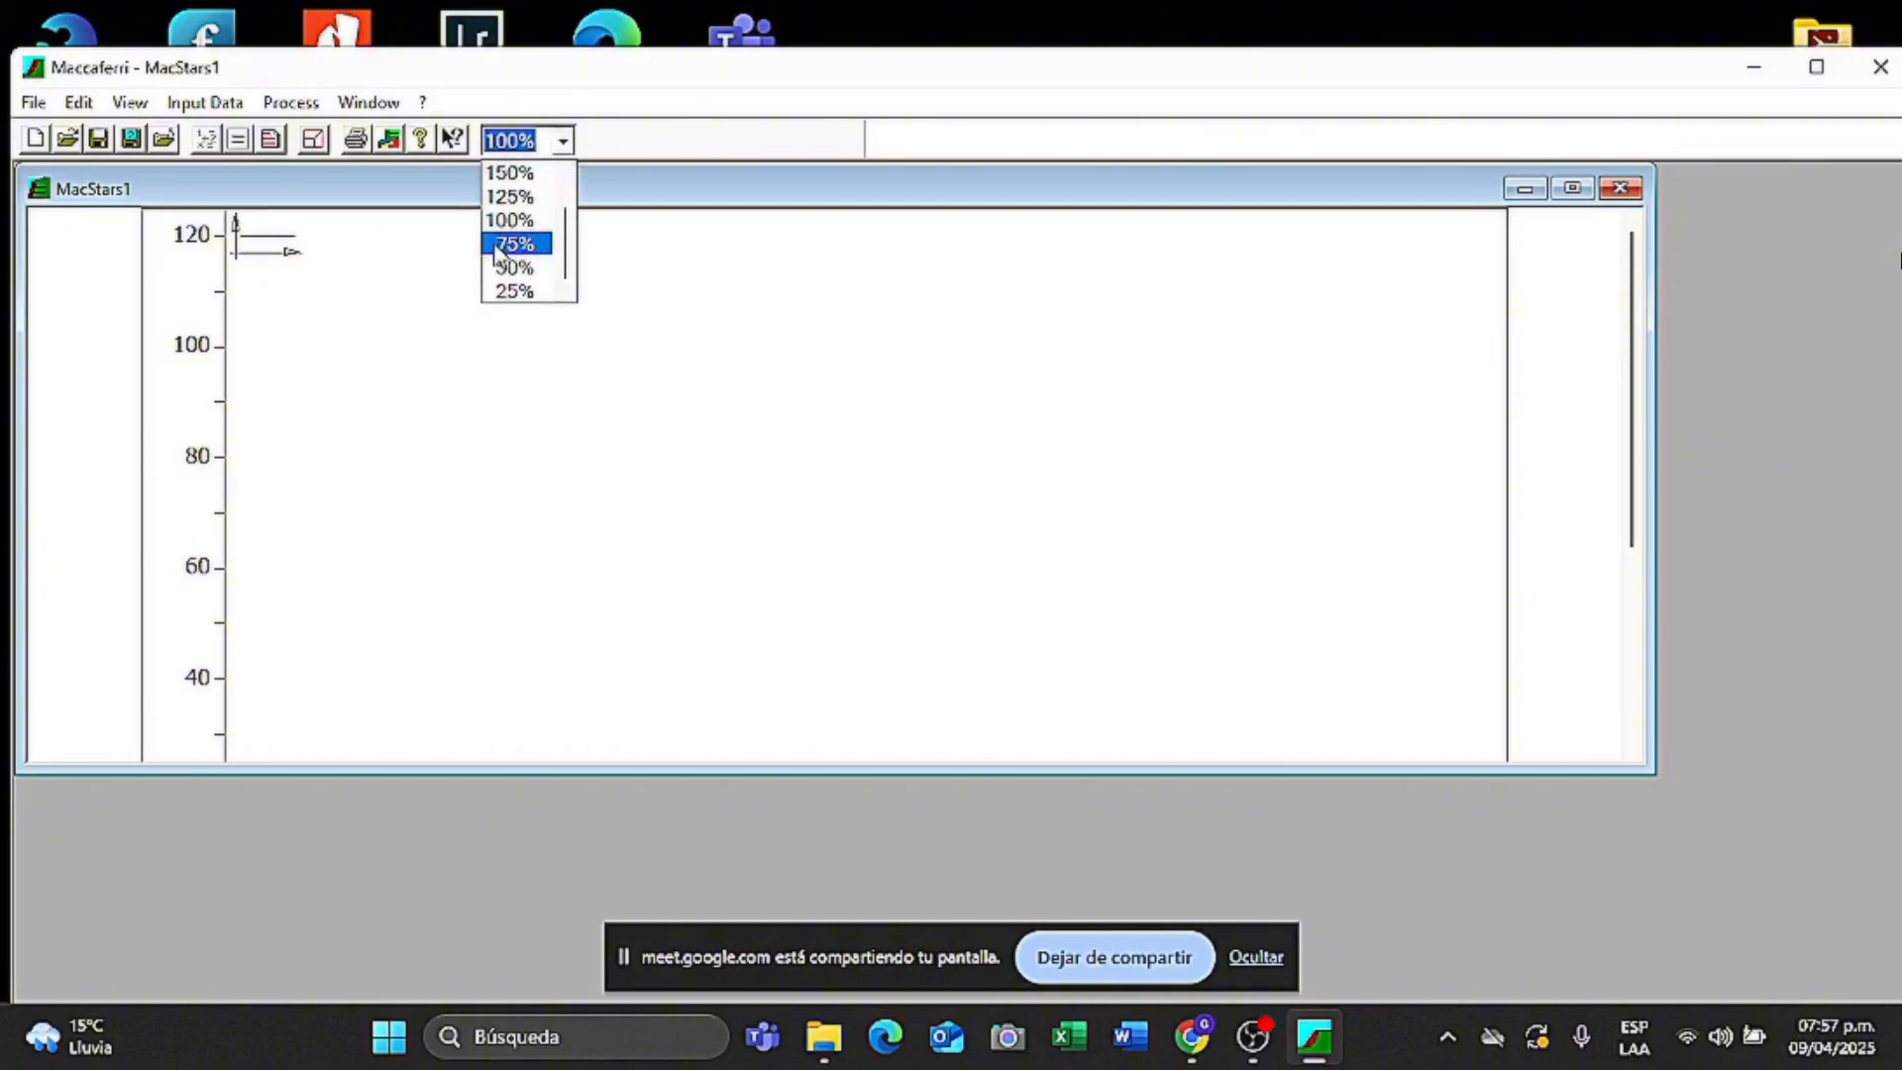
- Zoom the MacStars1 sheet to 75% and maximize its window to show the full plot
click(541, 247)
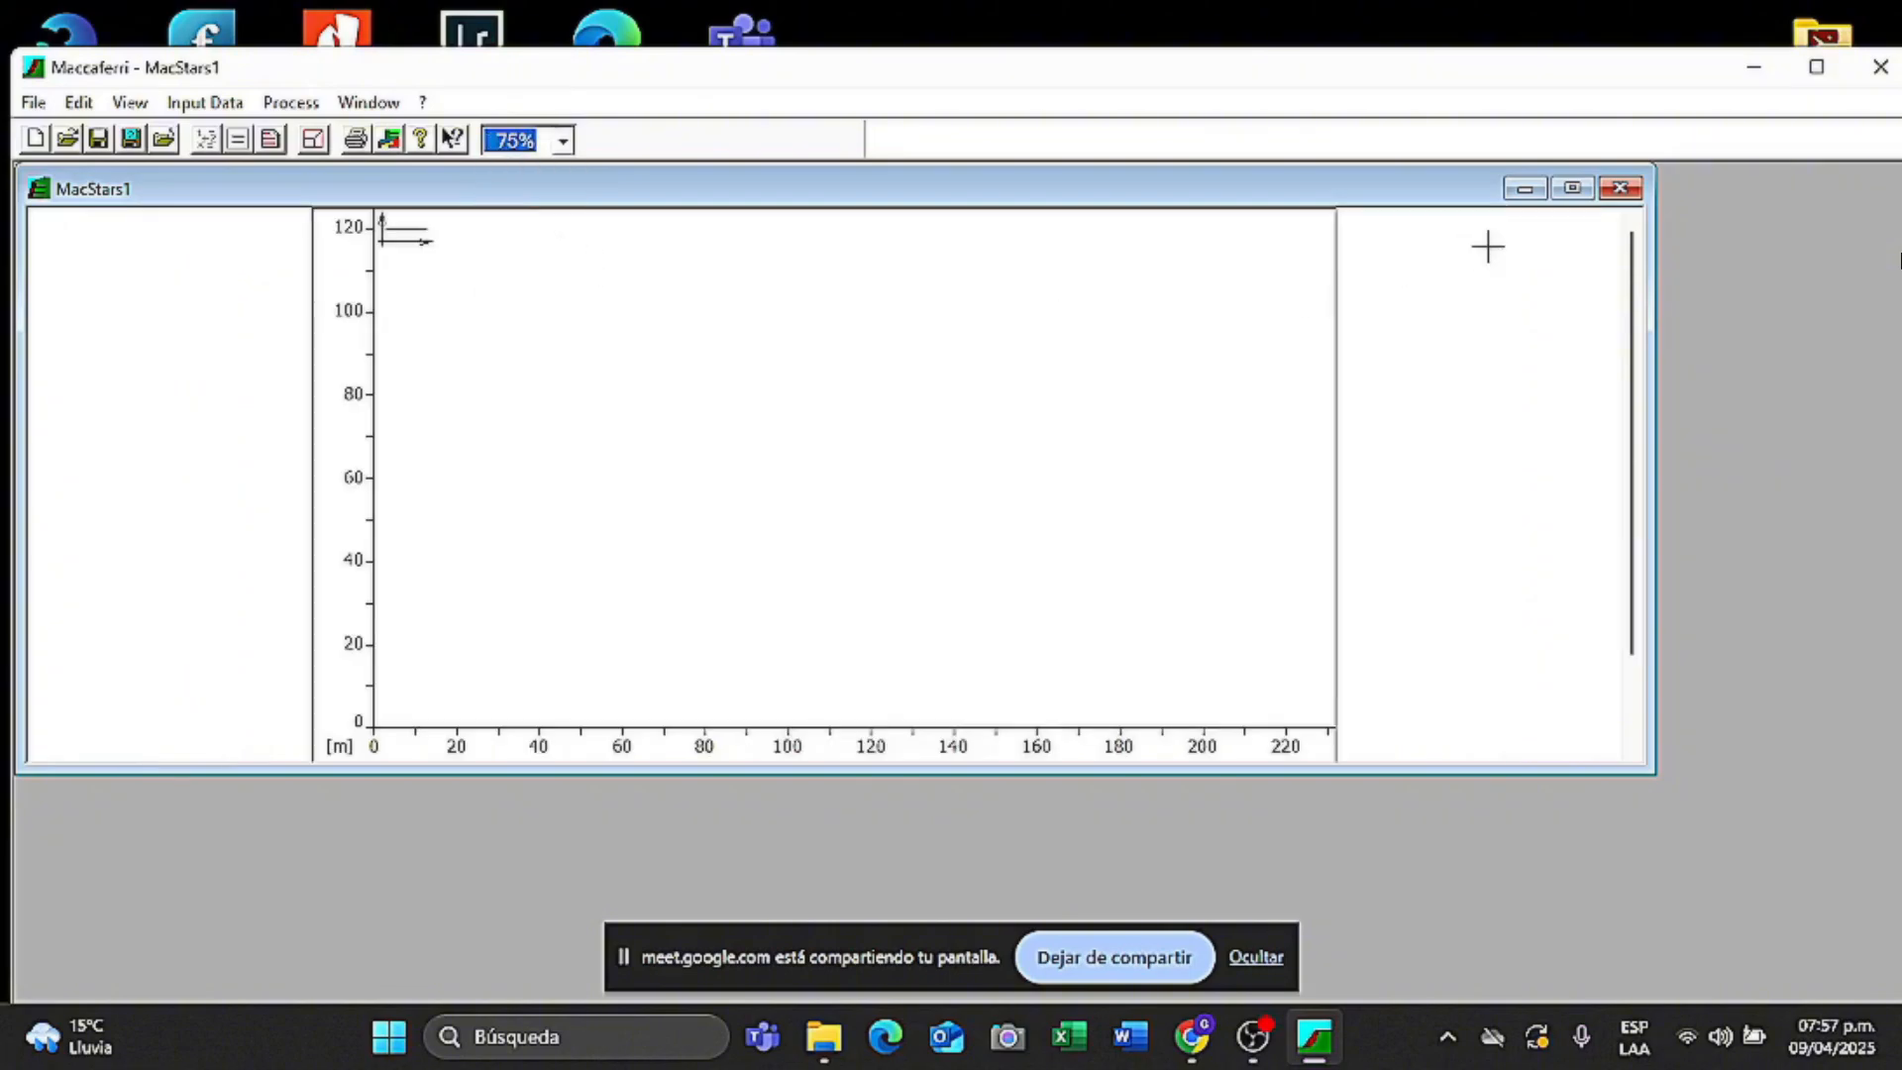
click(1571, 193)
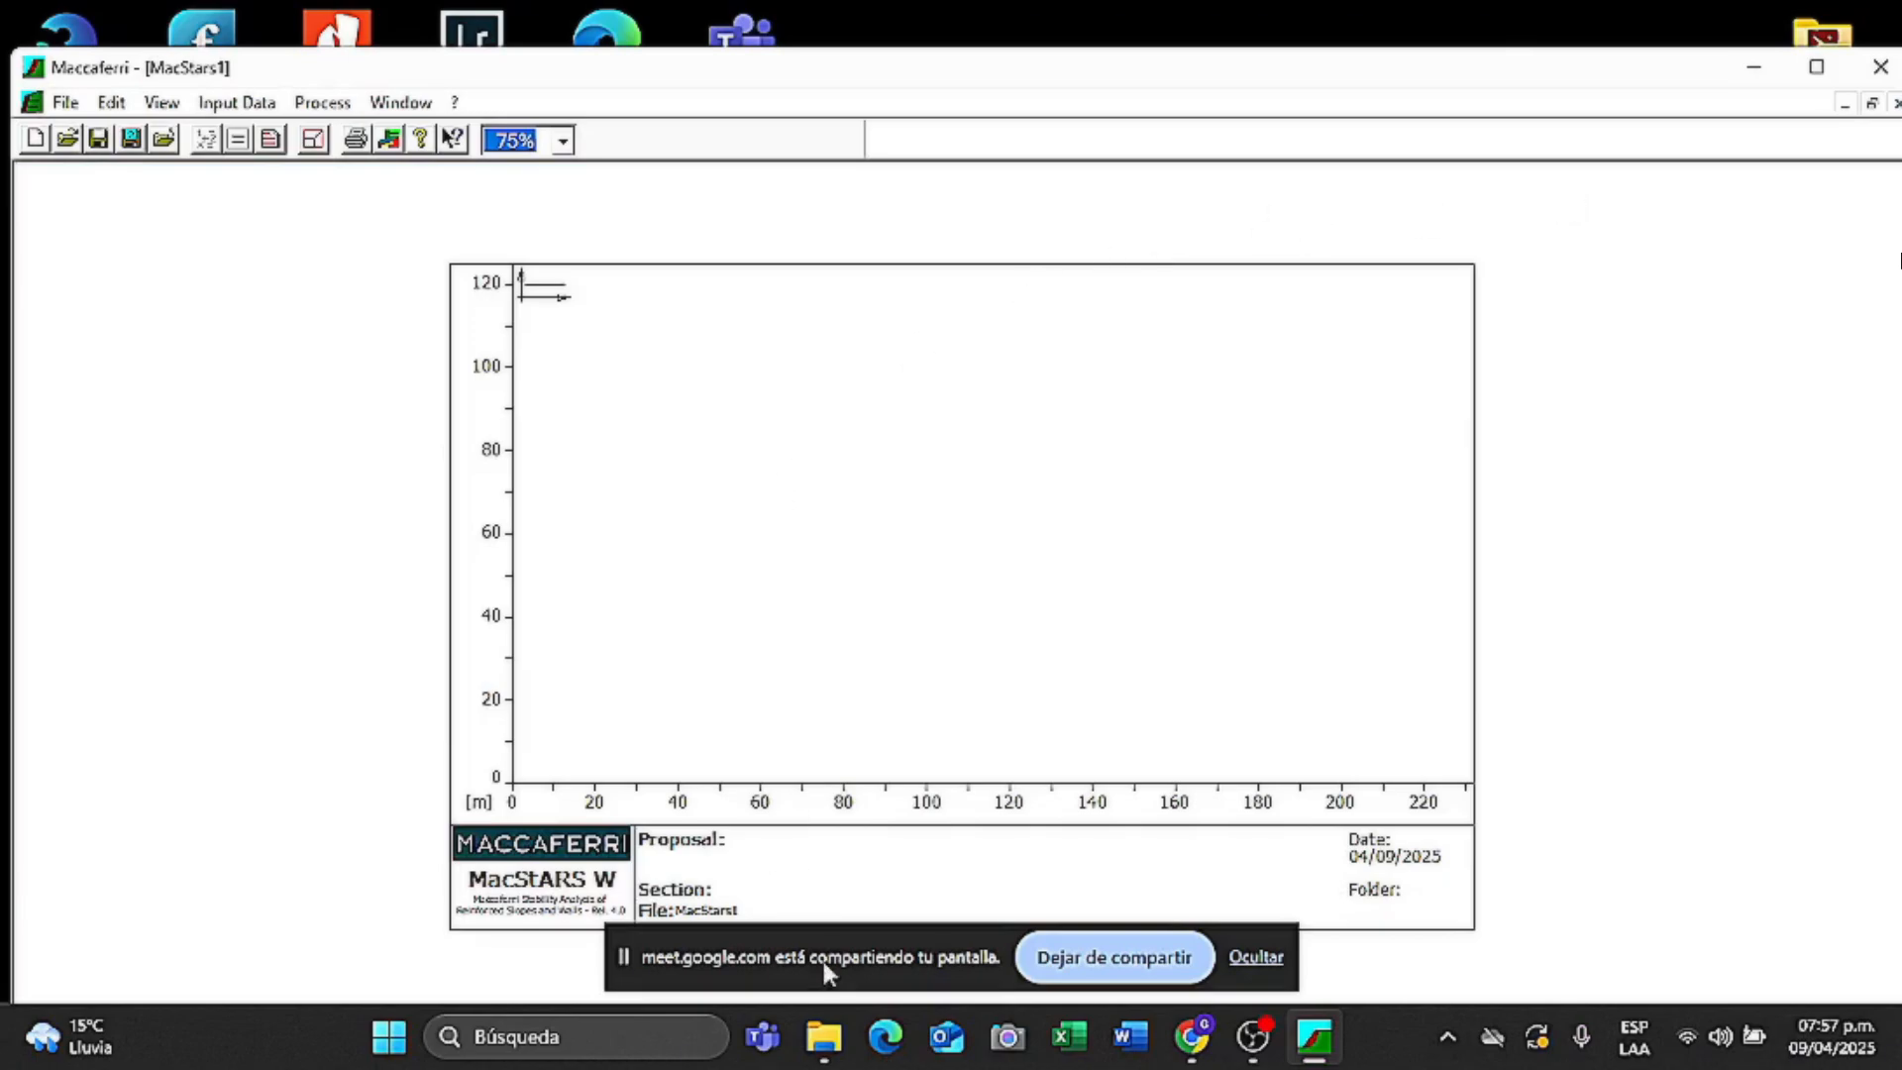
drag(826, 963, 267, 1045)
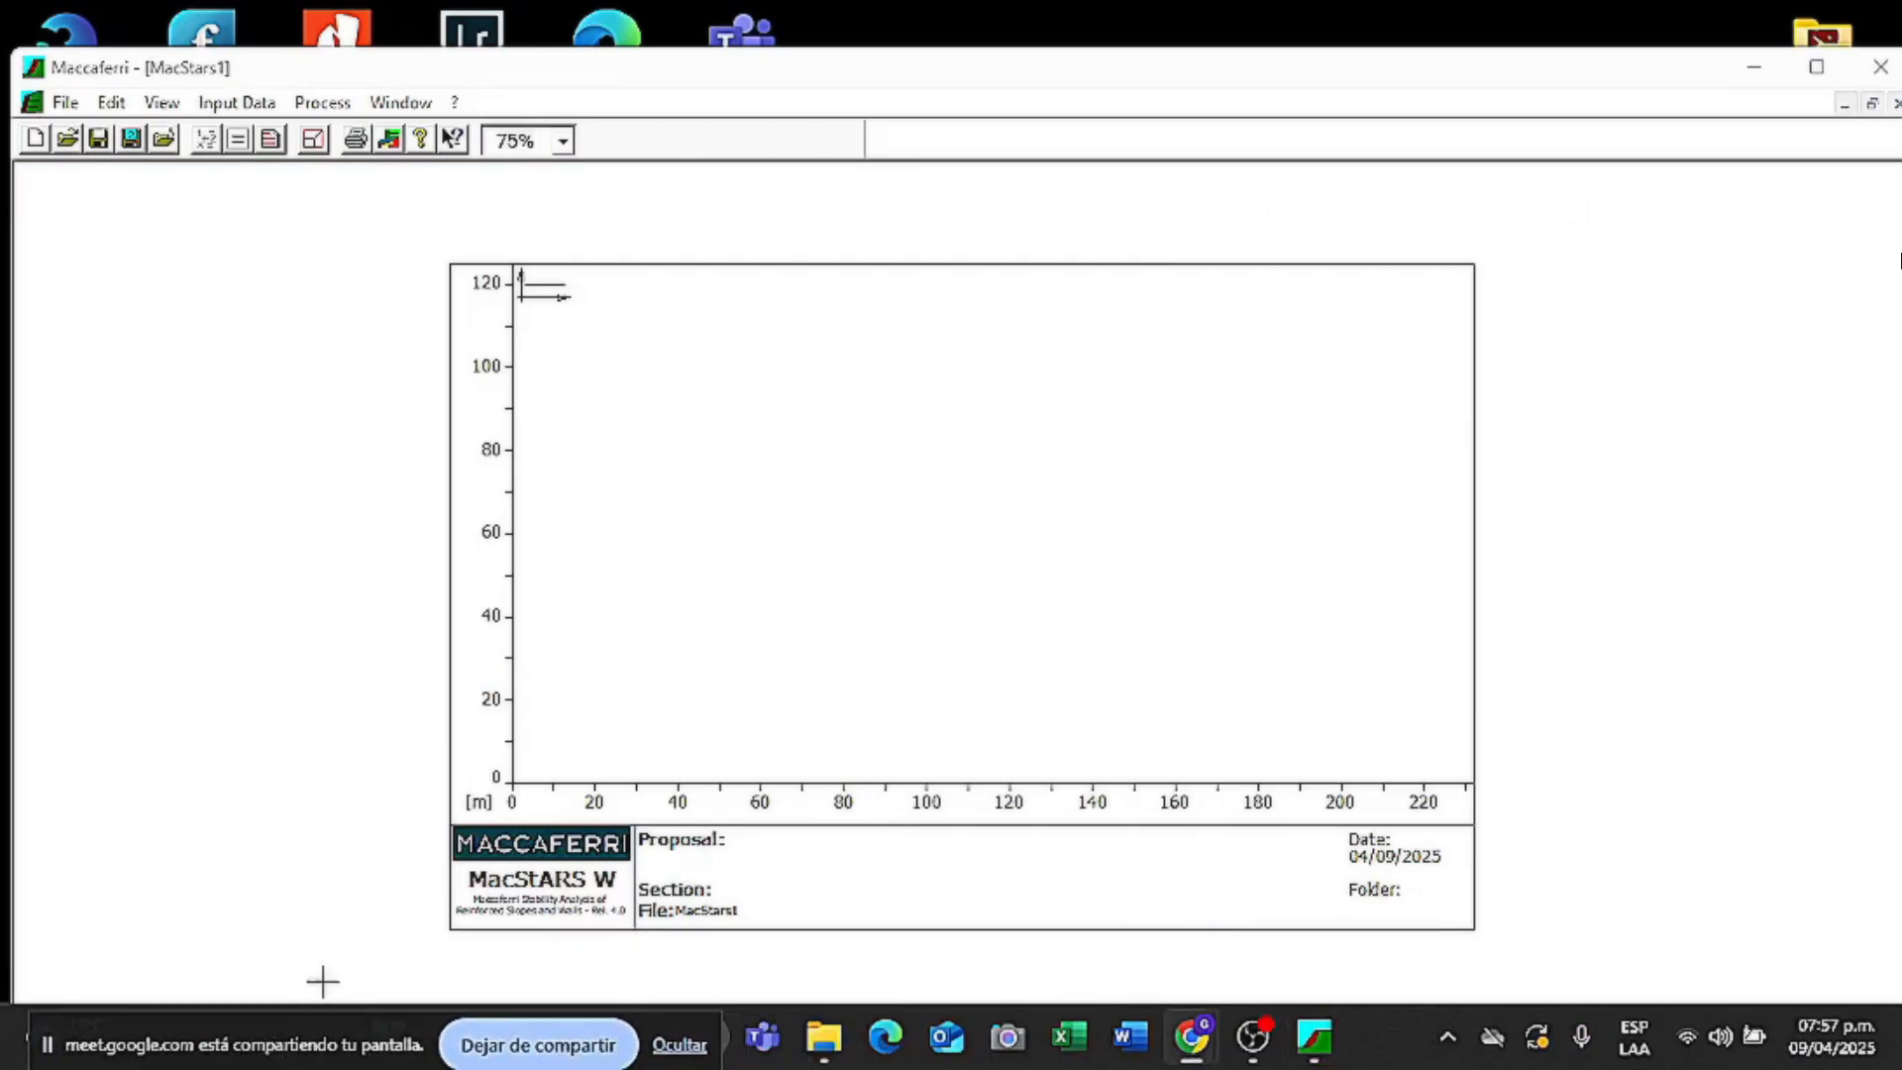
click(97, 202)
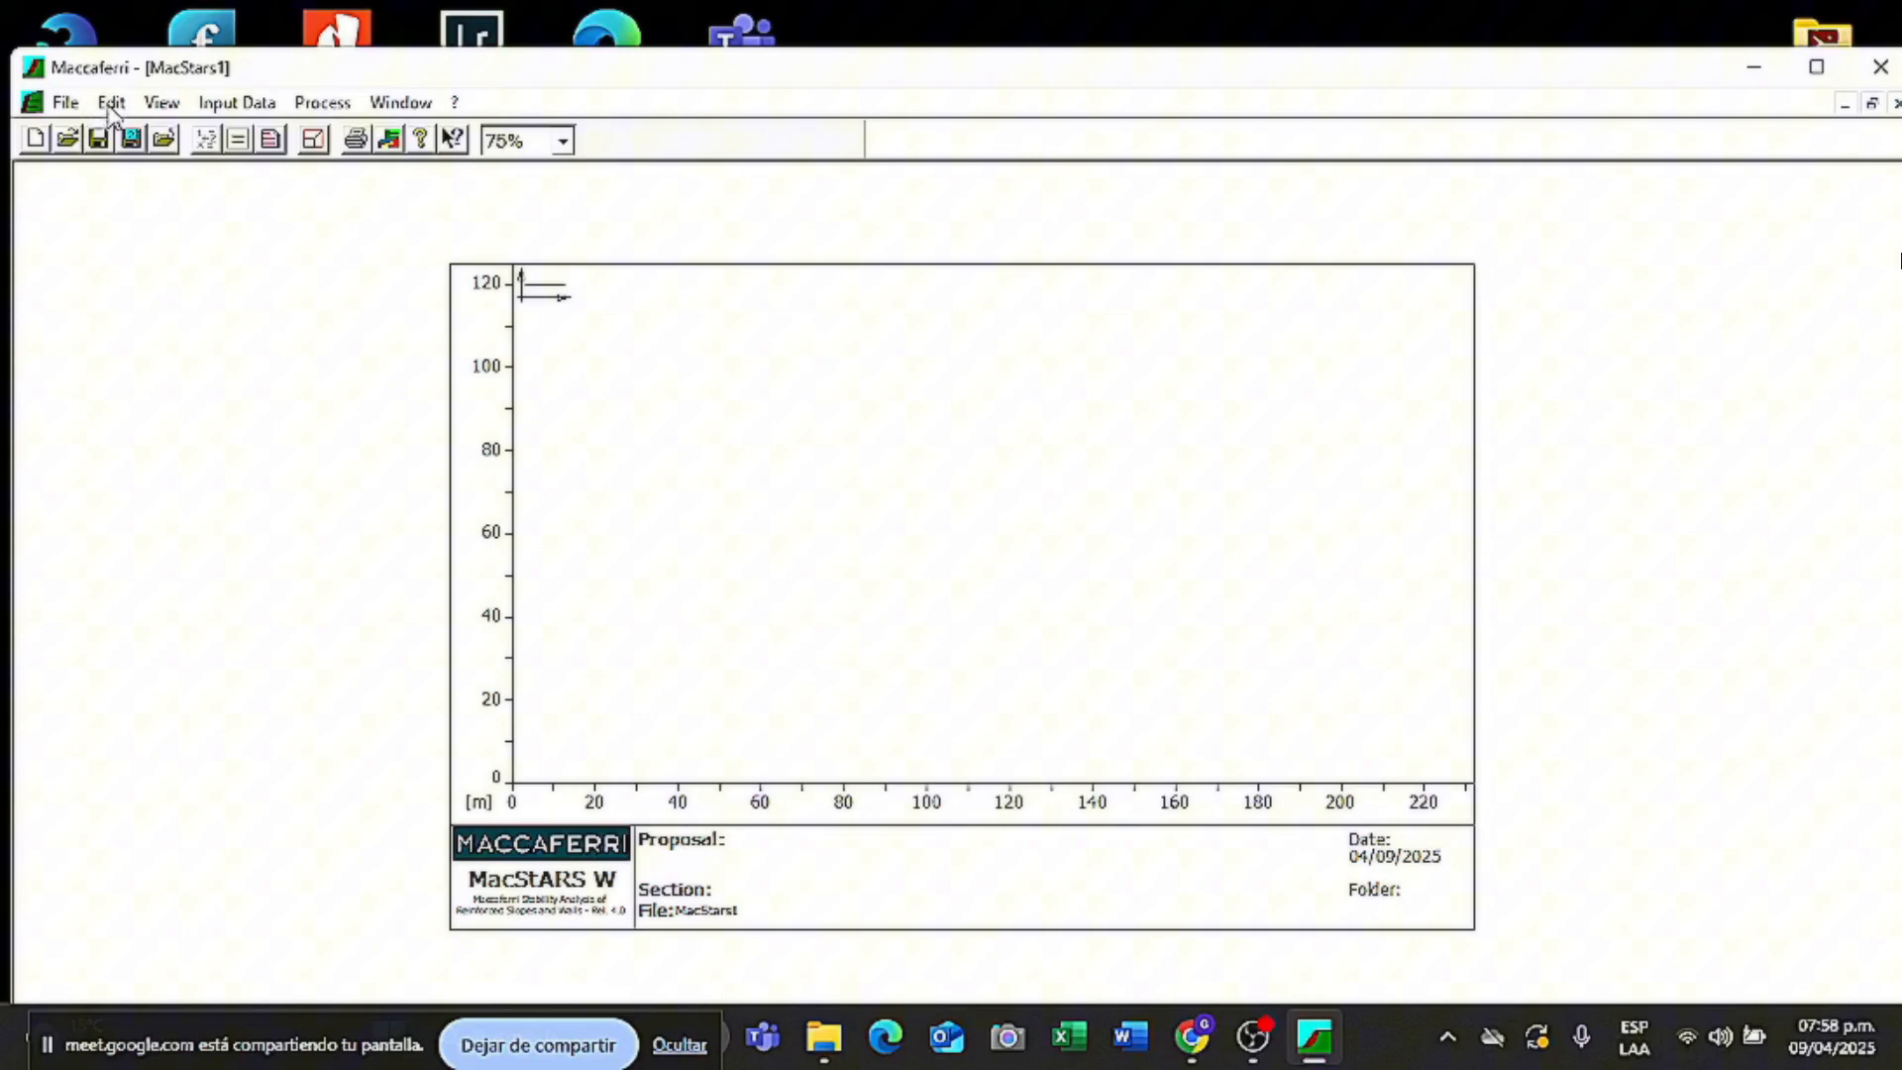
- Bring up the Input Data entries list from the View menu
click(163, 105)
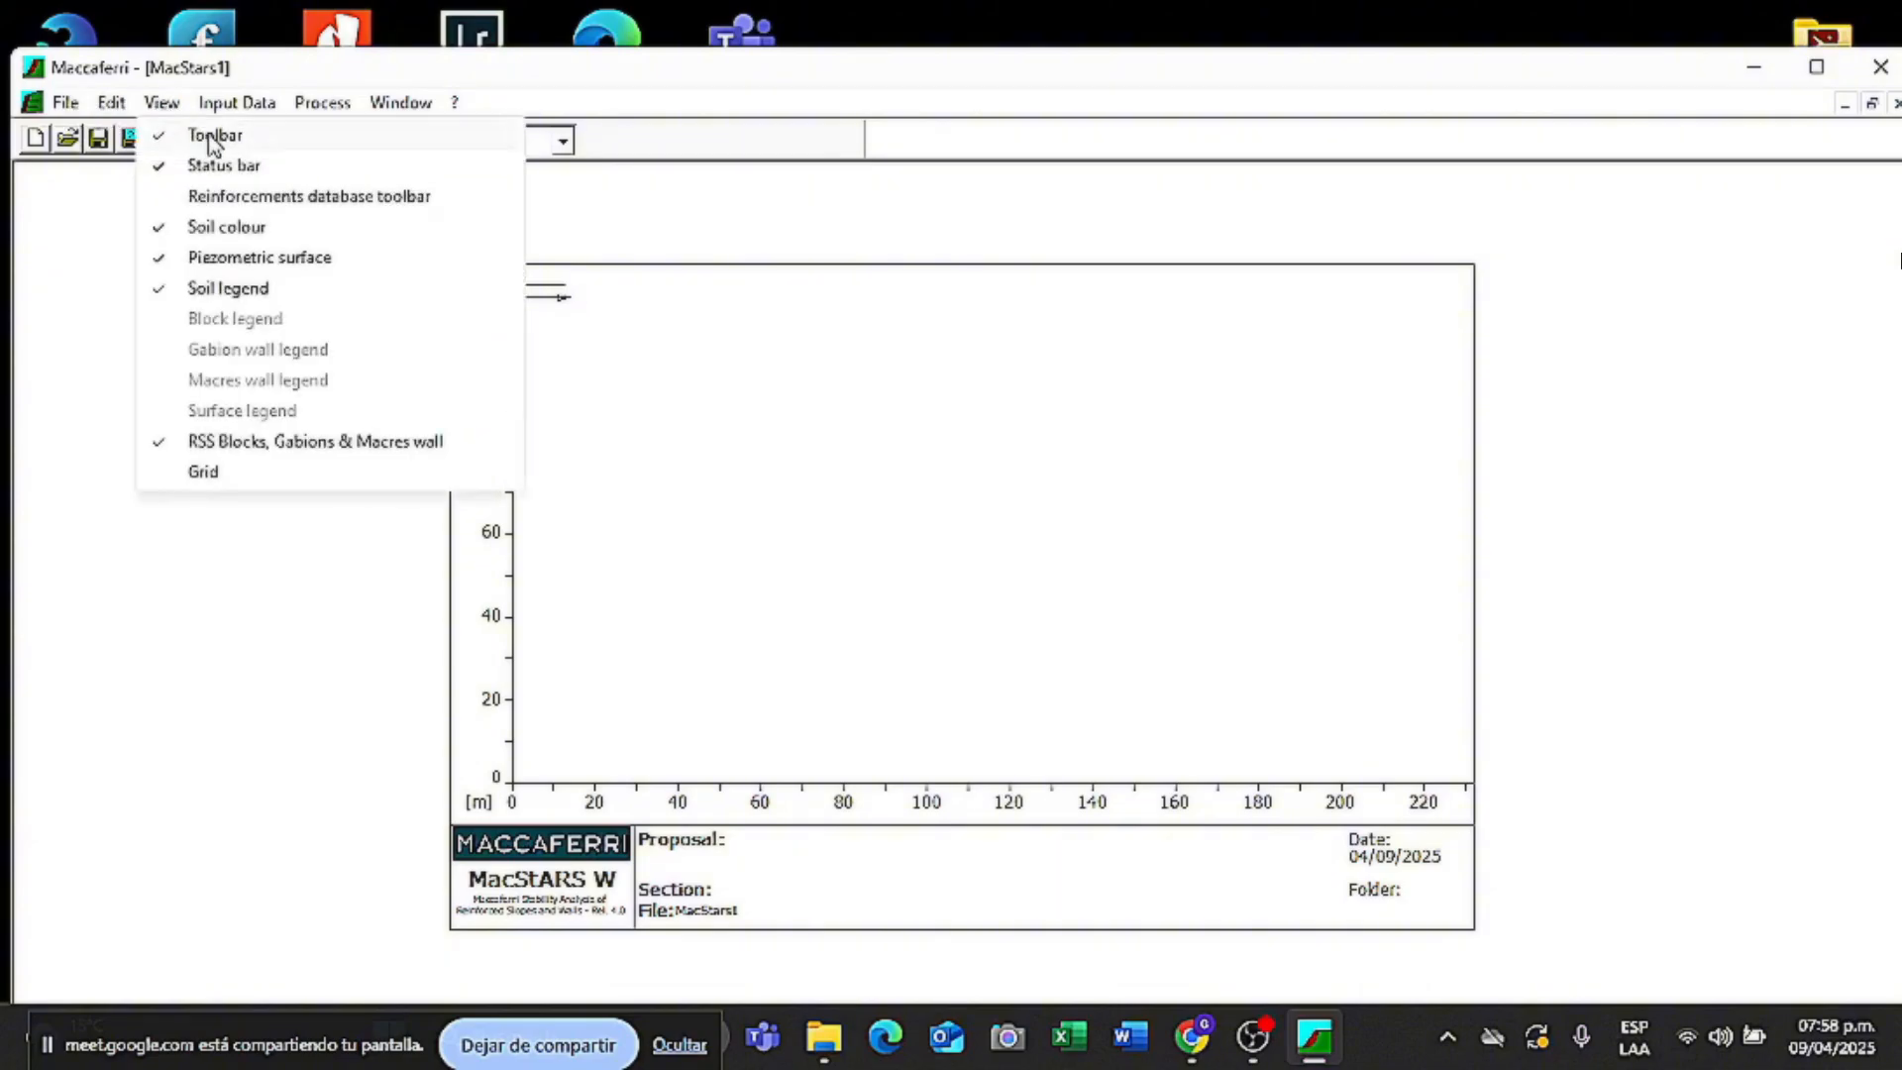
click(238, 104)
click(237, 104)
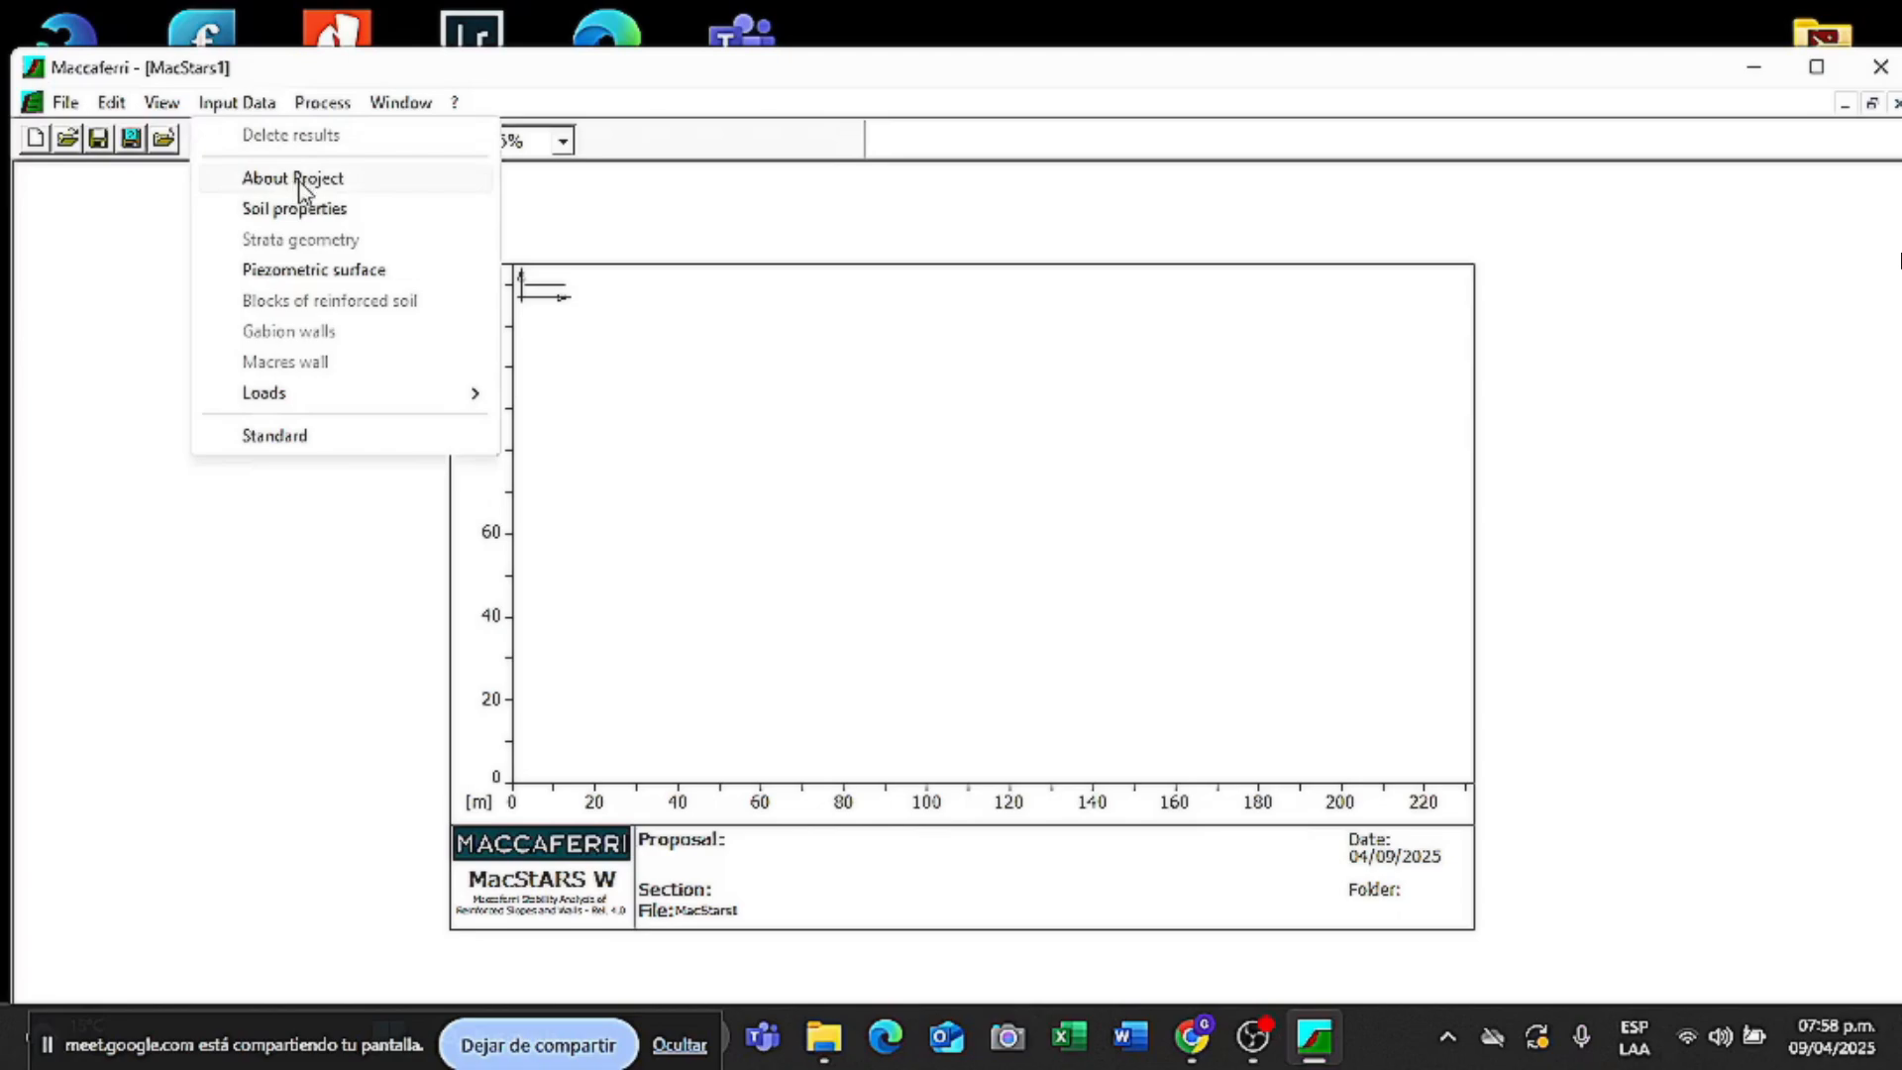
- In About Project, enter DEFENSA RIBEREÑA DEL RIO PICHARI, SECCION CRITICA, site PICHARI, folder A1
click(298, 181)
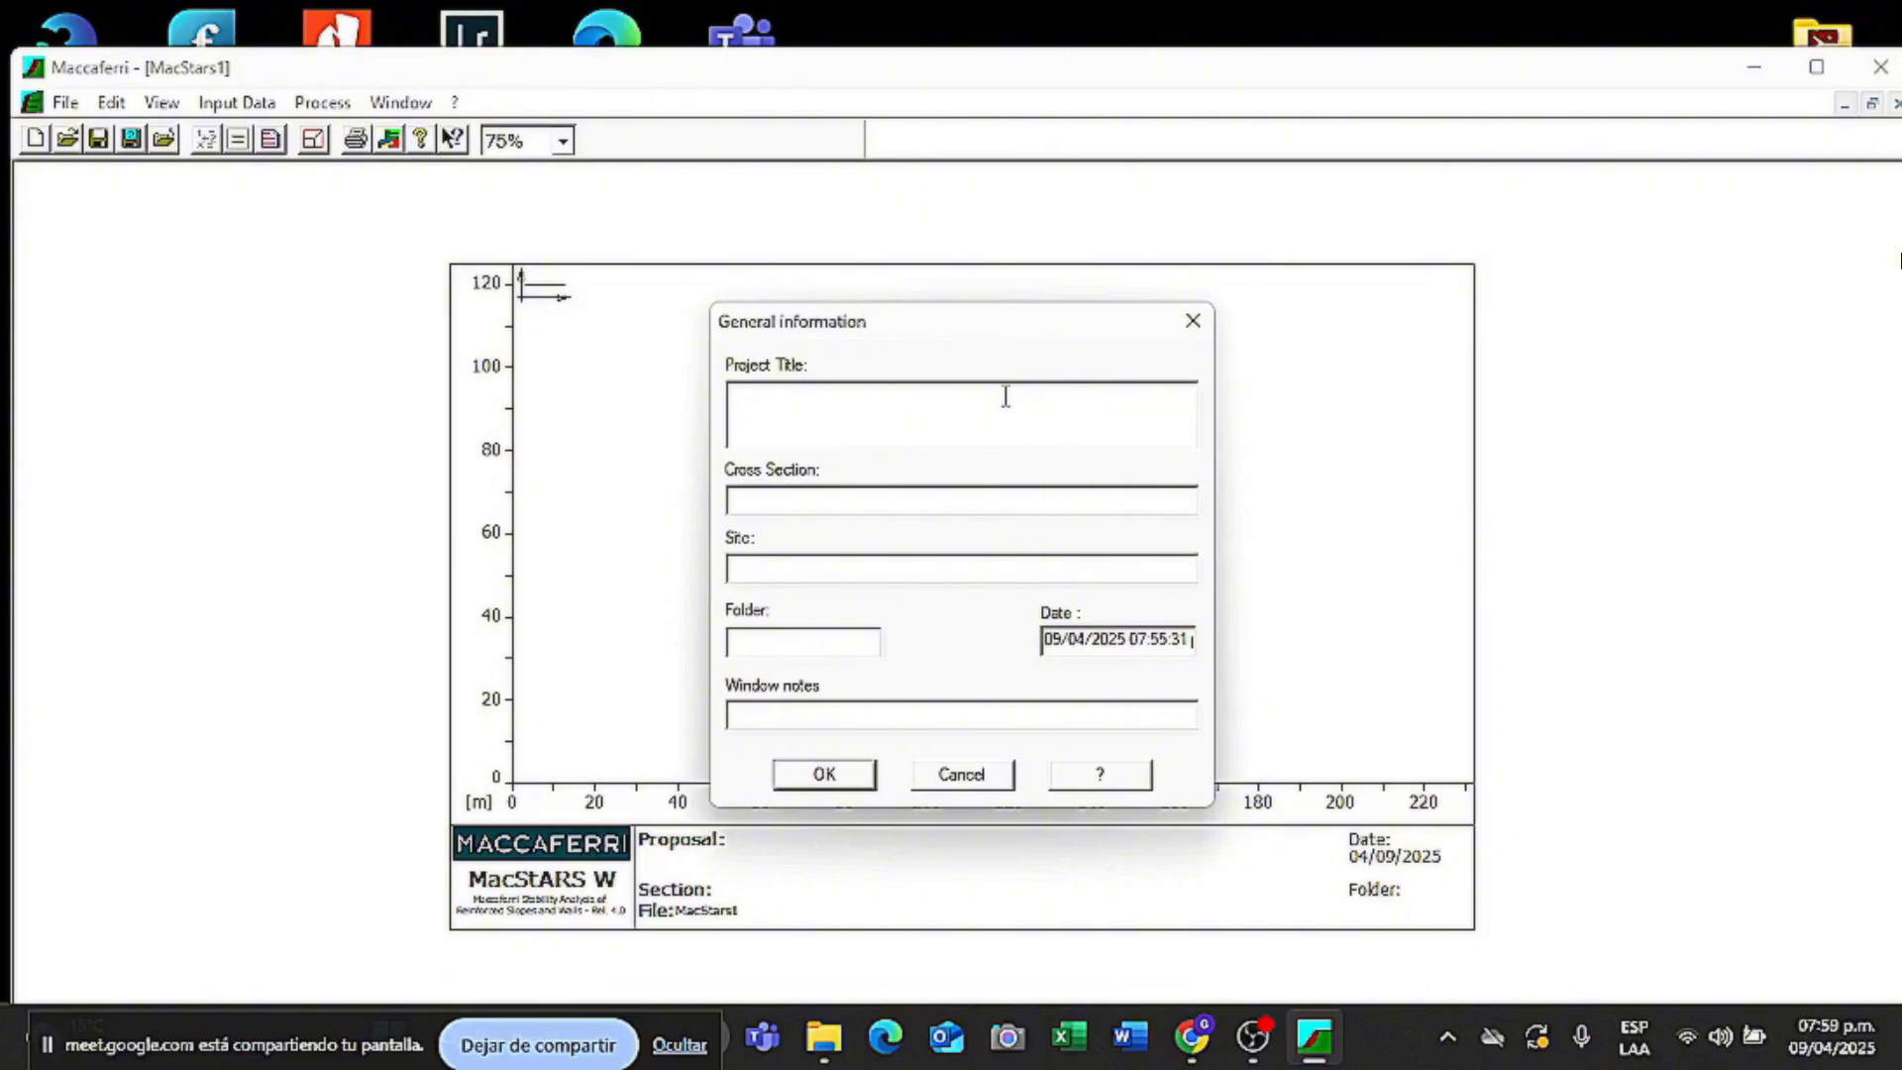
text(DEFENSA RIBEREÑ)
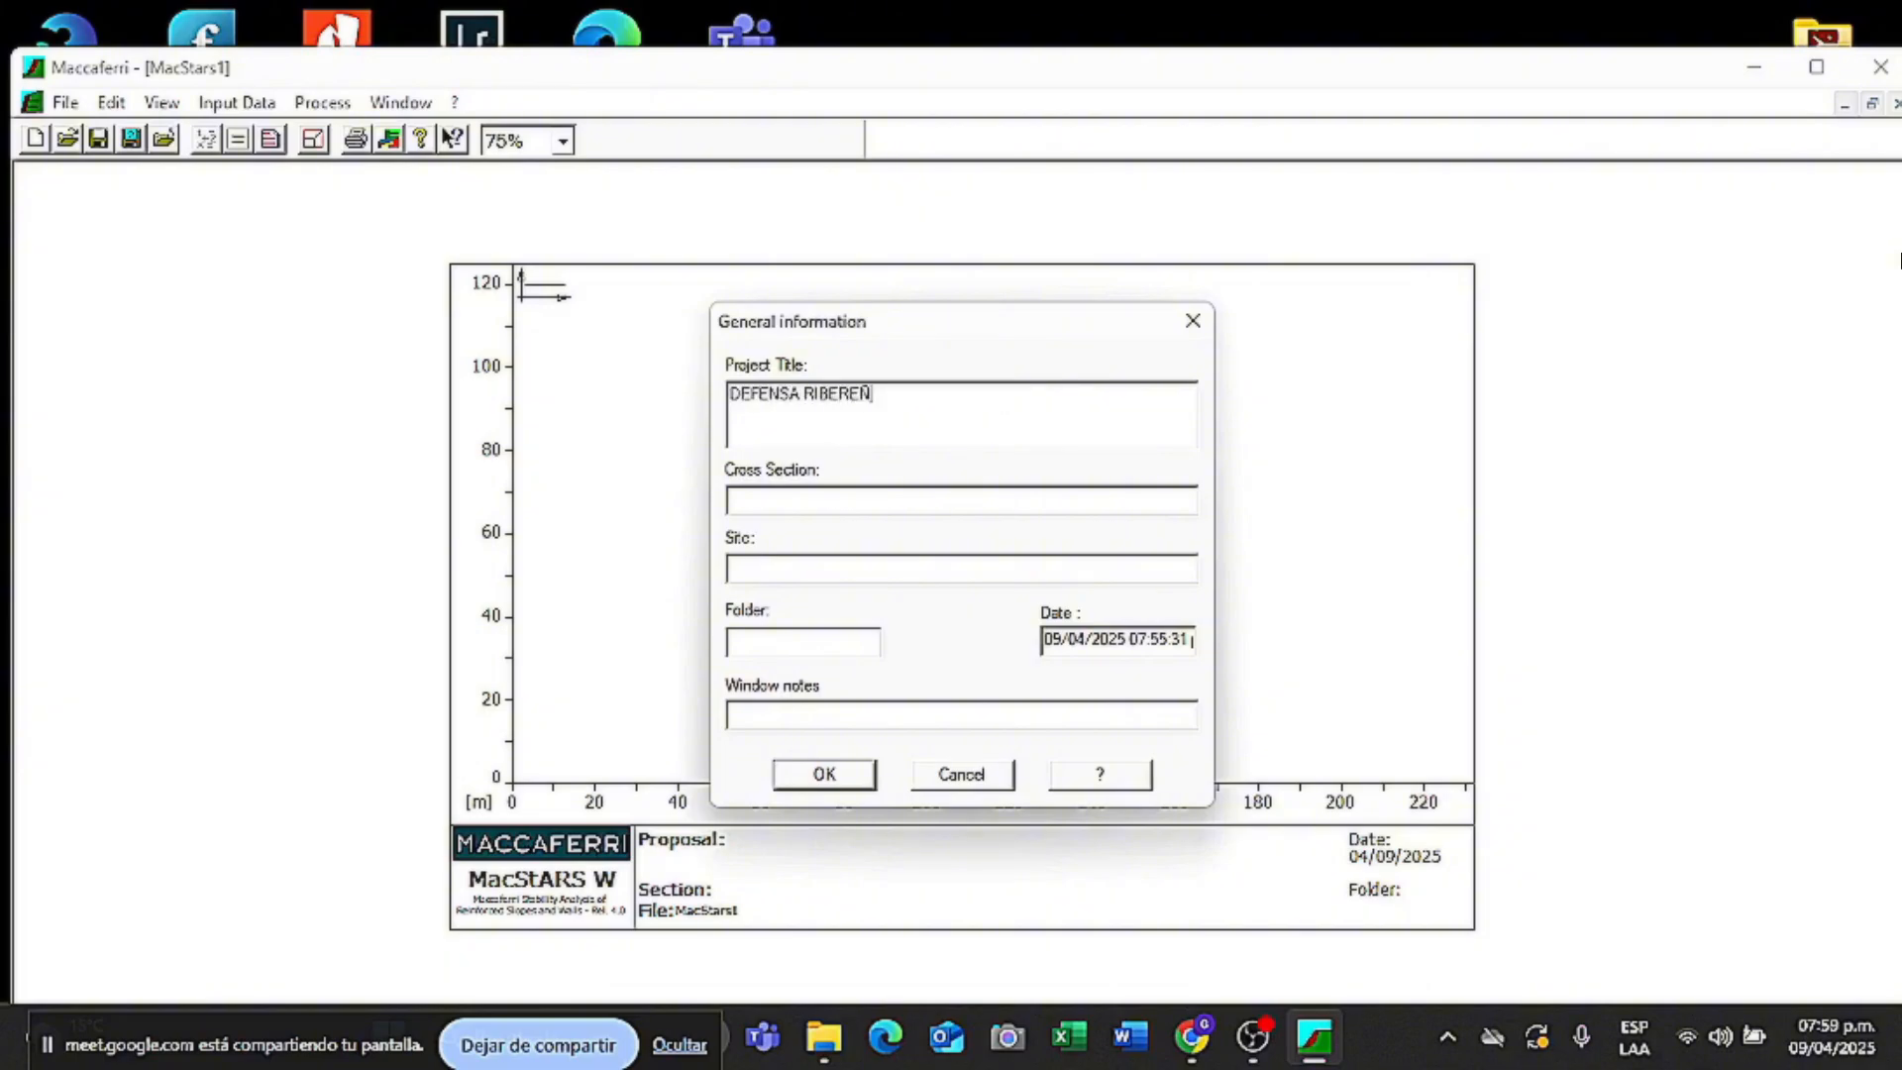
text(A DEL RIO PICHAR)
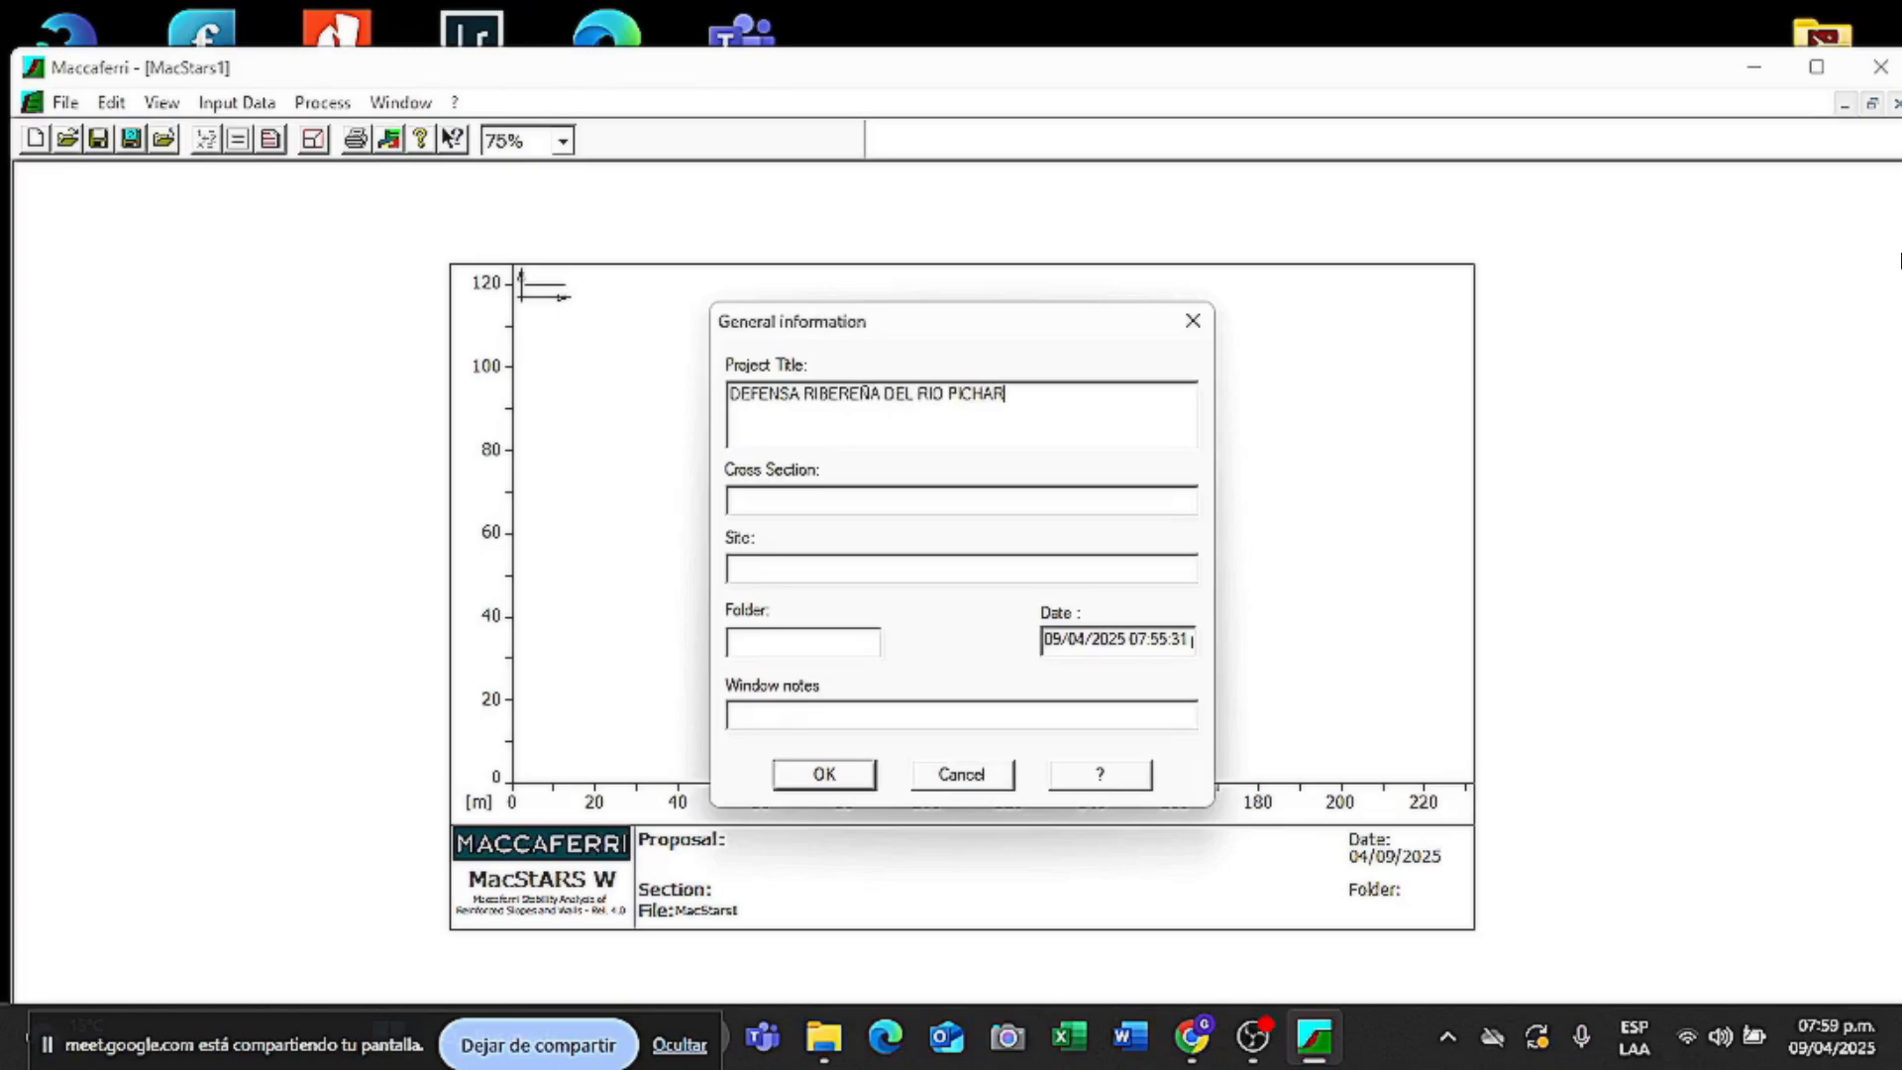
text(I)
click(939, 507)
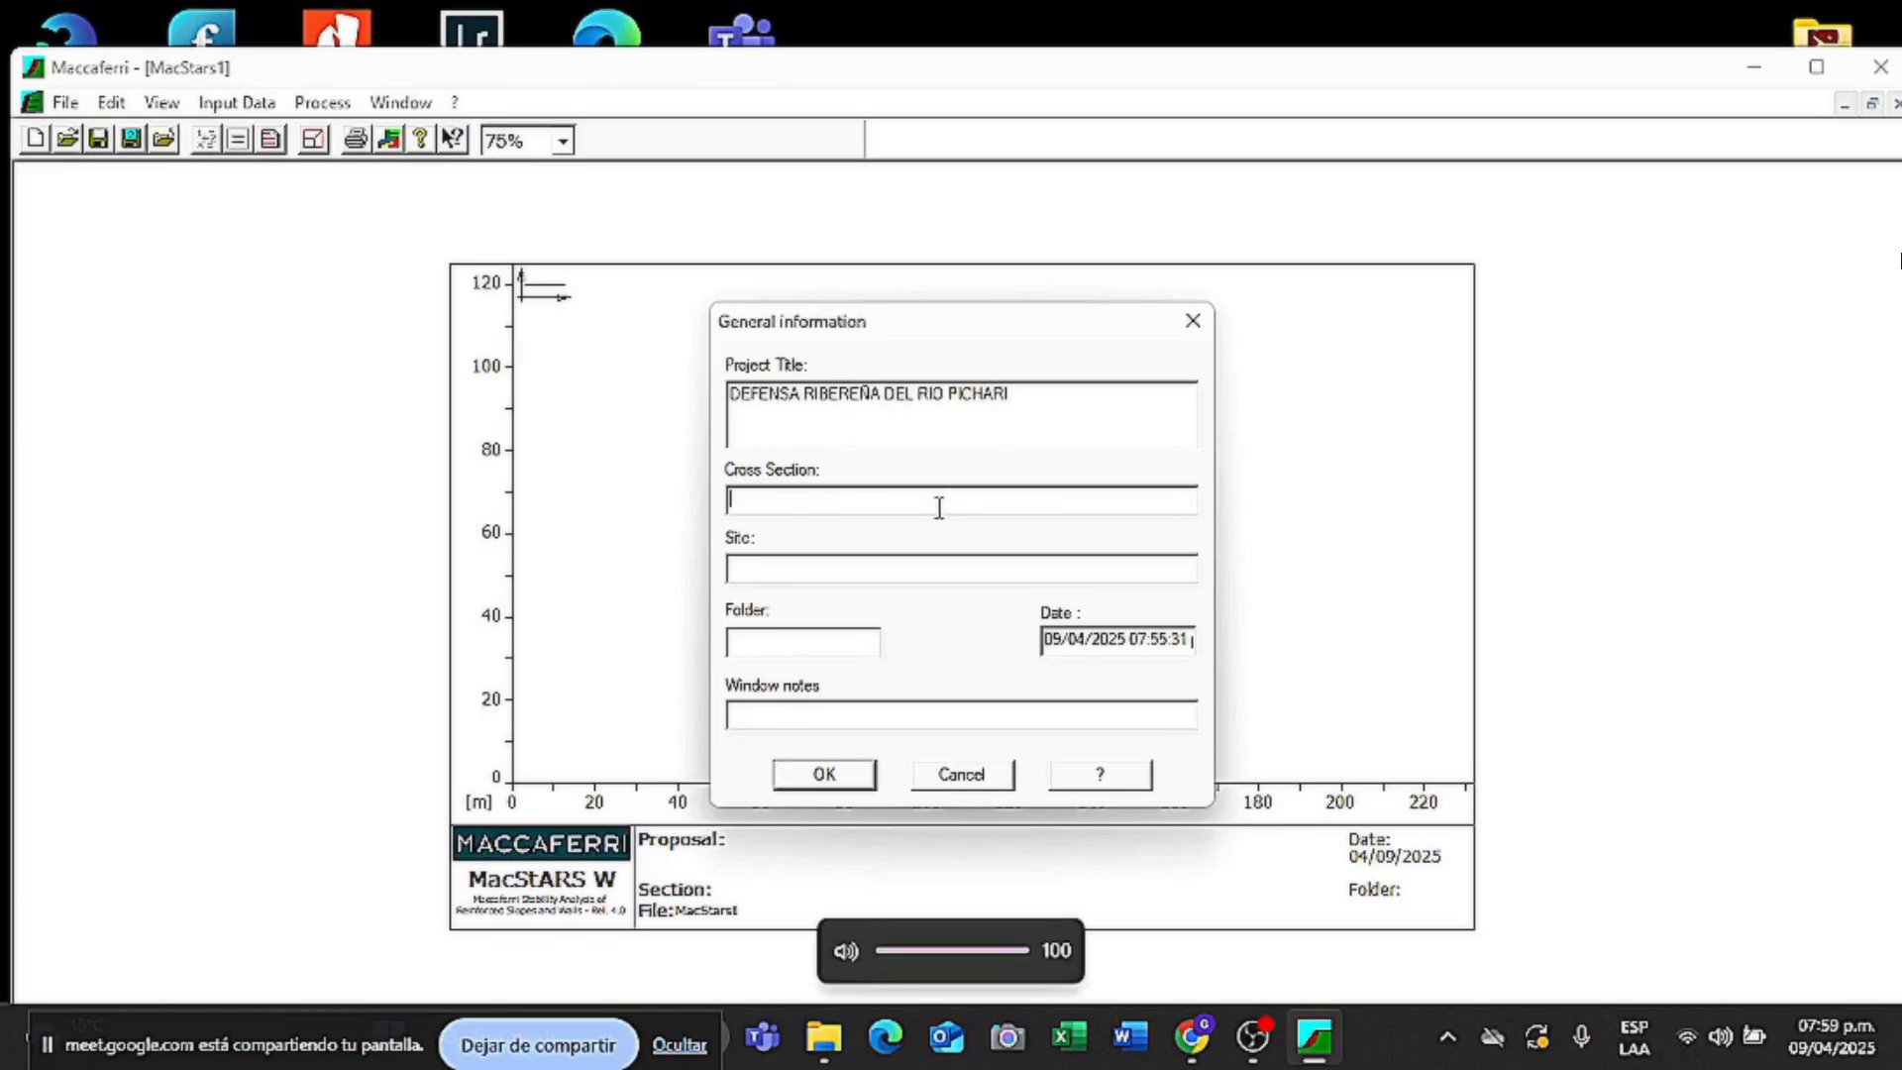
text(SECCION)
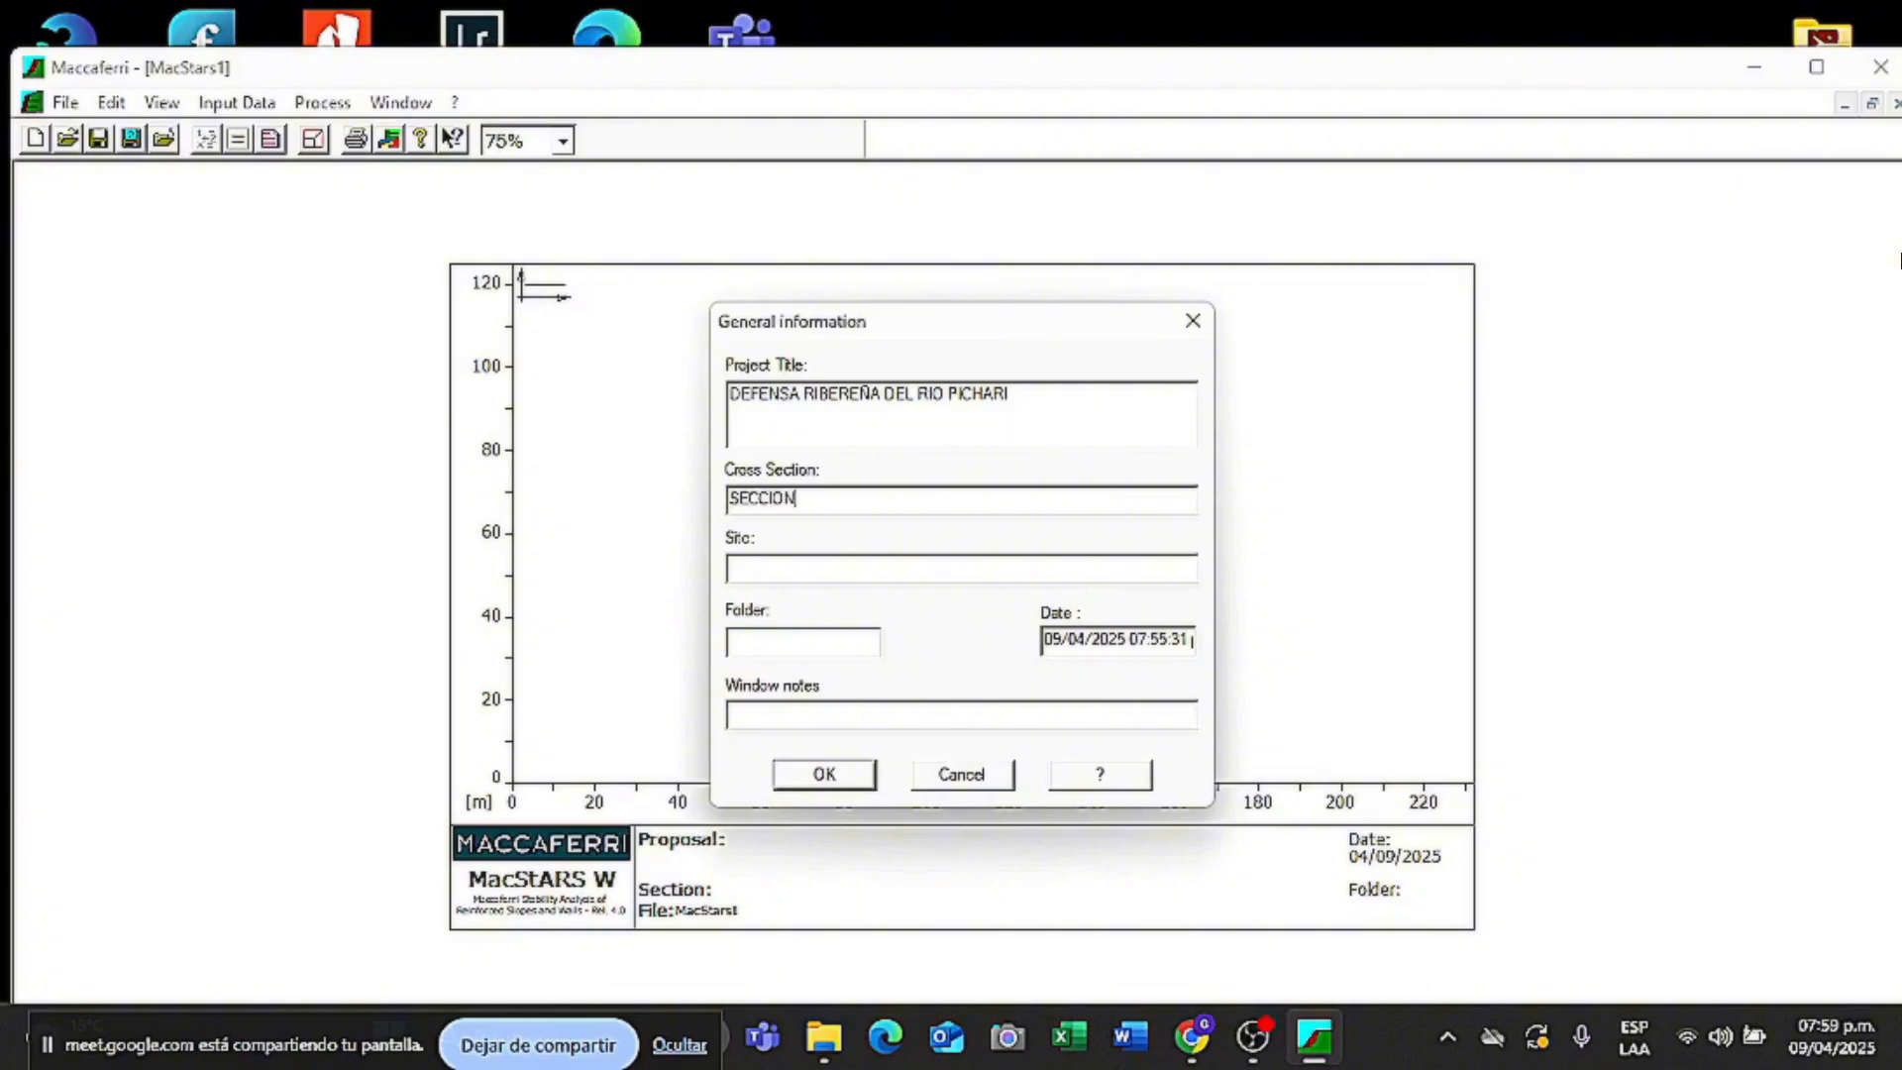
text( CRITICA)
click(834, 571)
text(PICHARI)
click(803, 652)
text(A1)
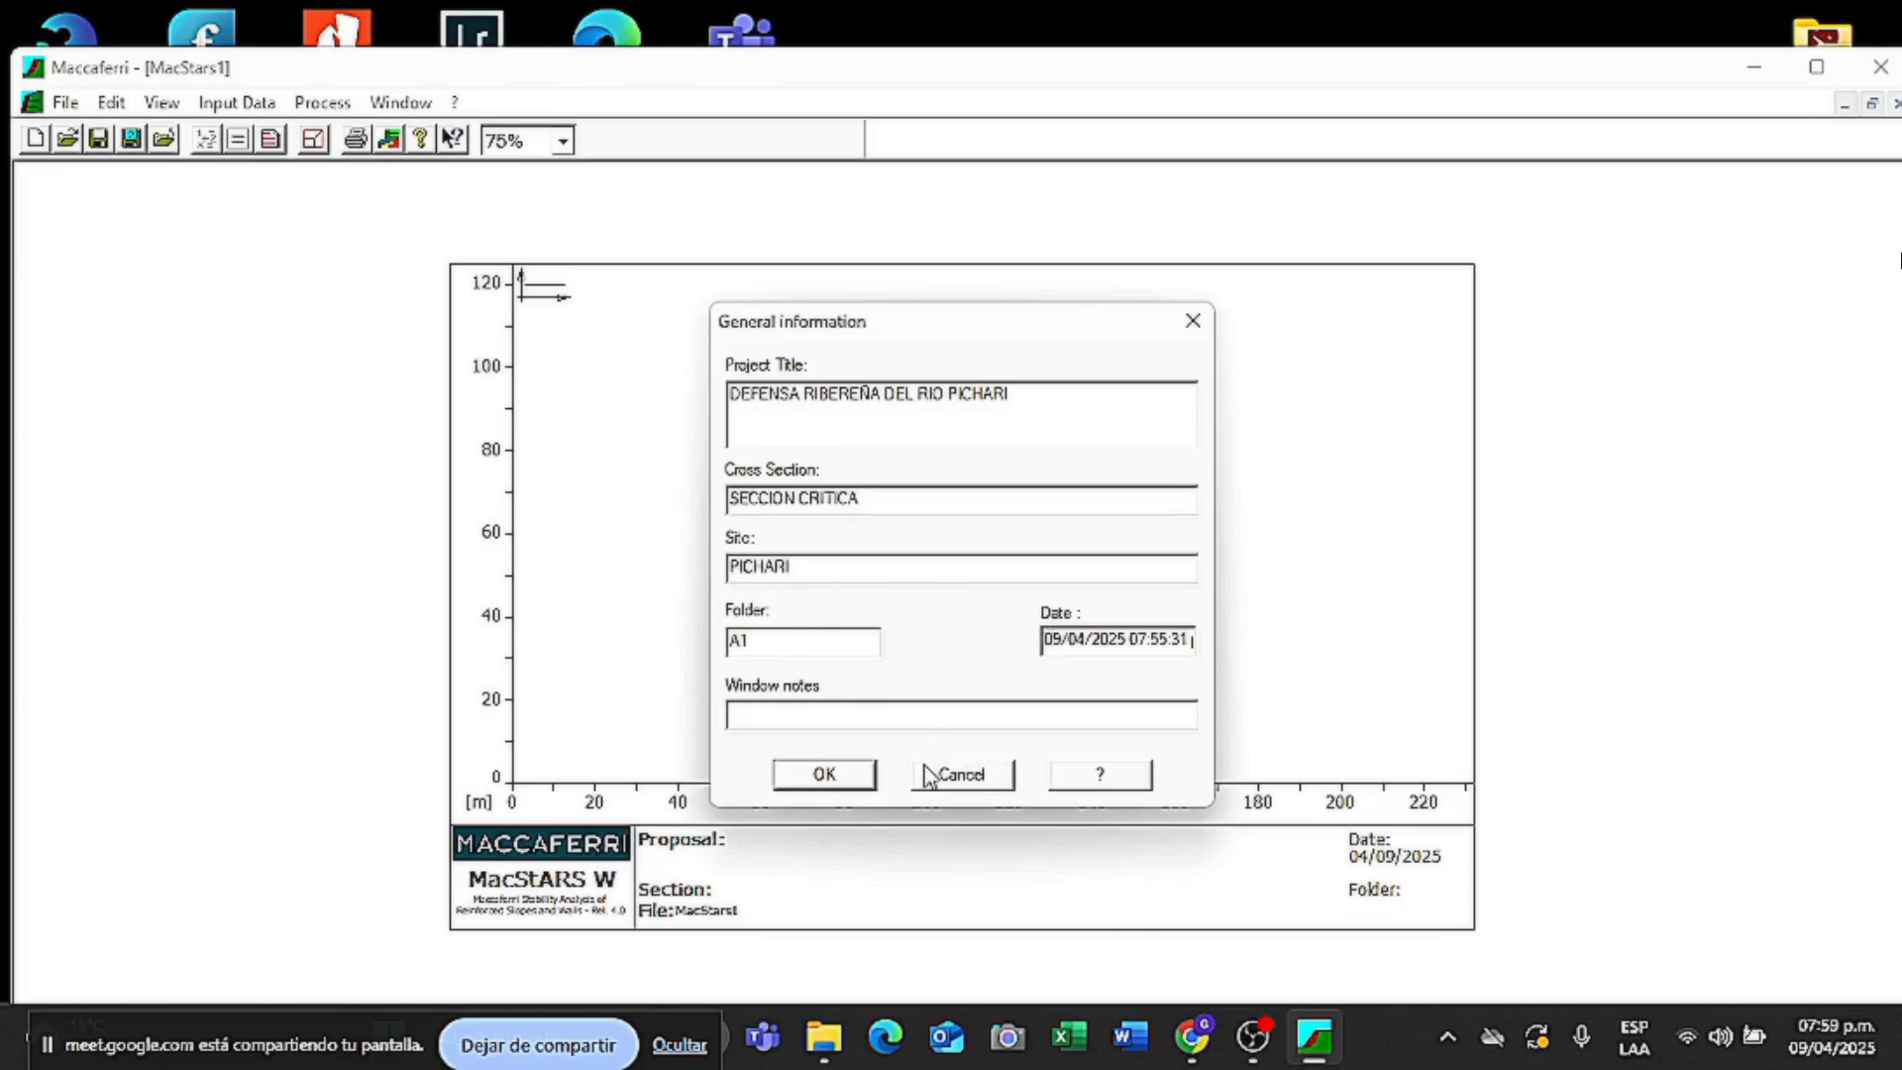
click(800, 783)
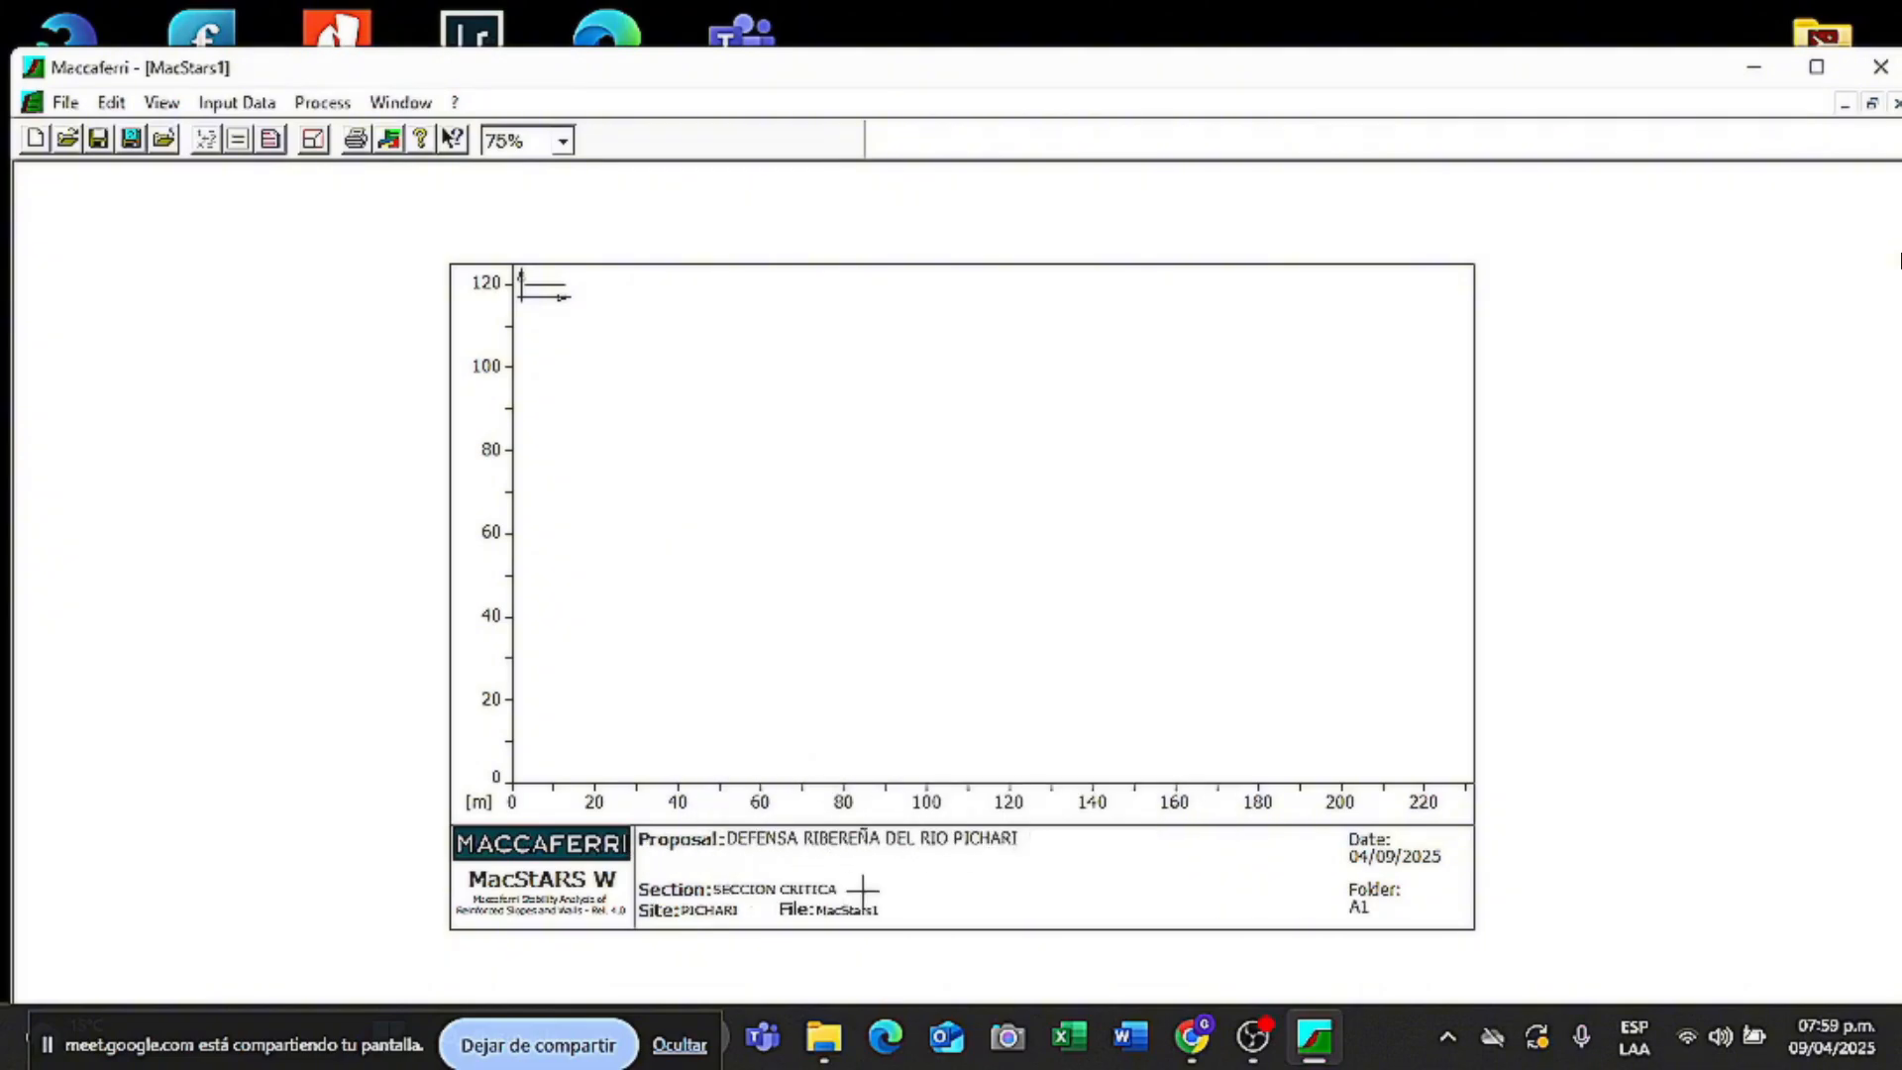
- Change the project units from KN m to Kg m
click(111, 103)
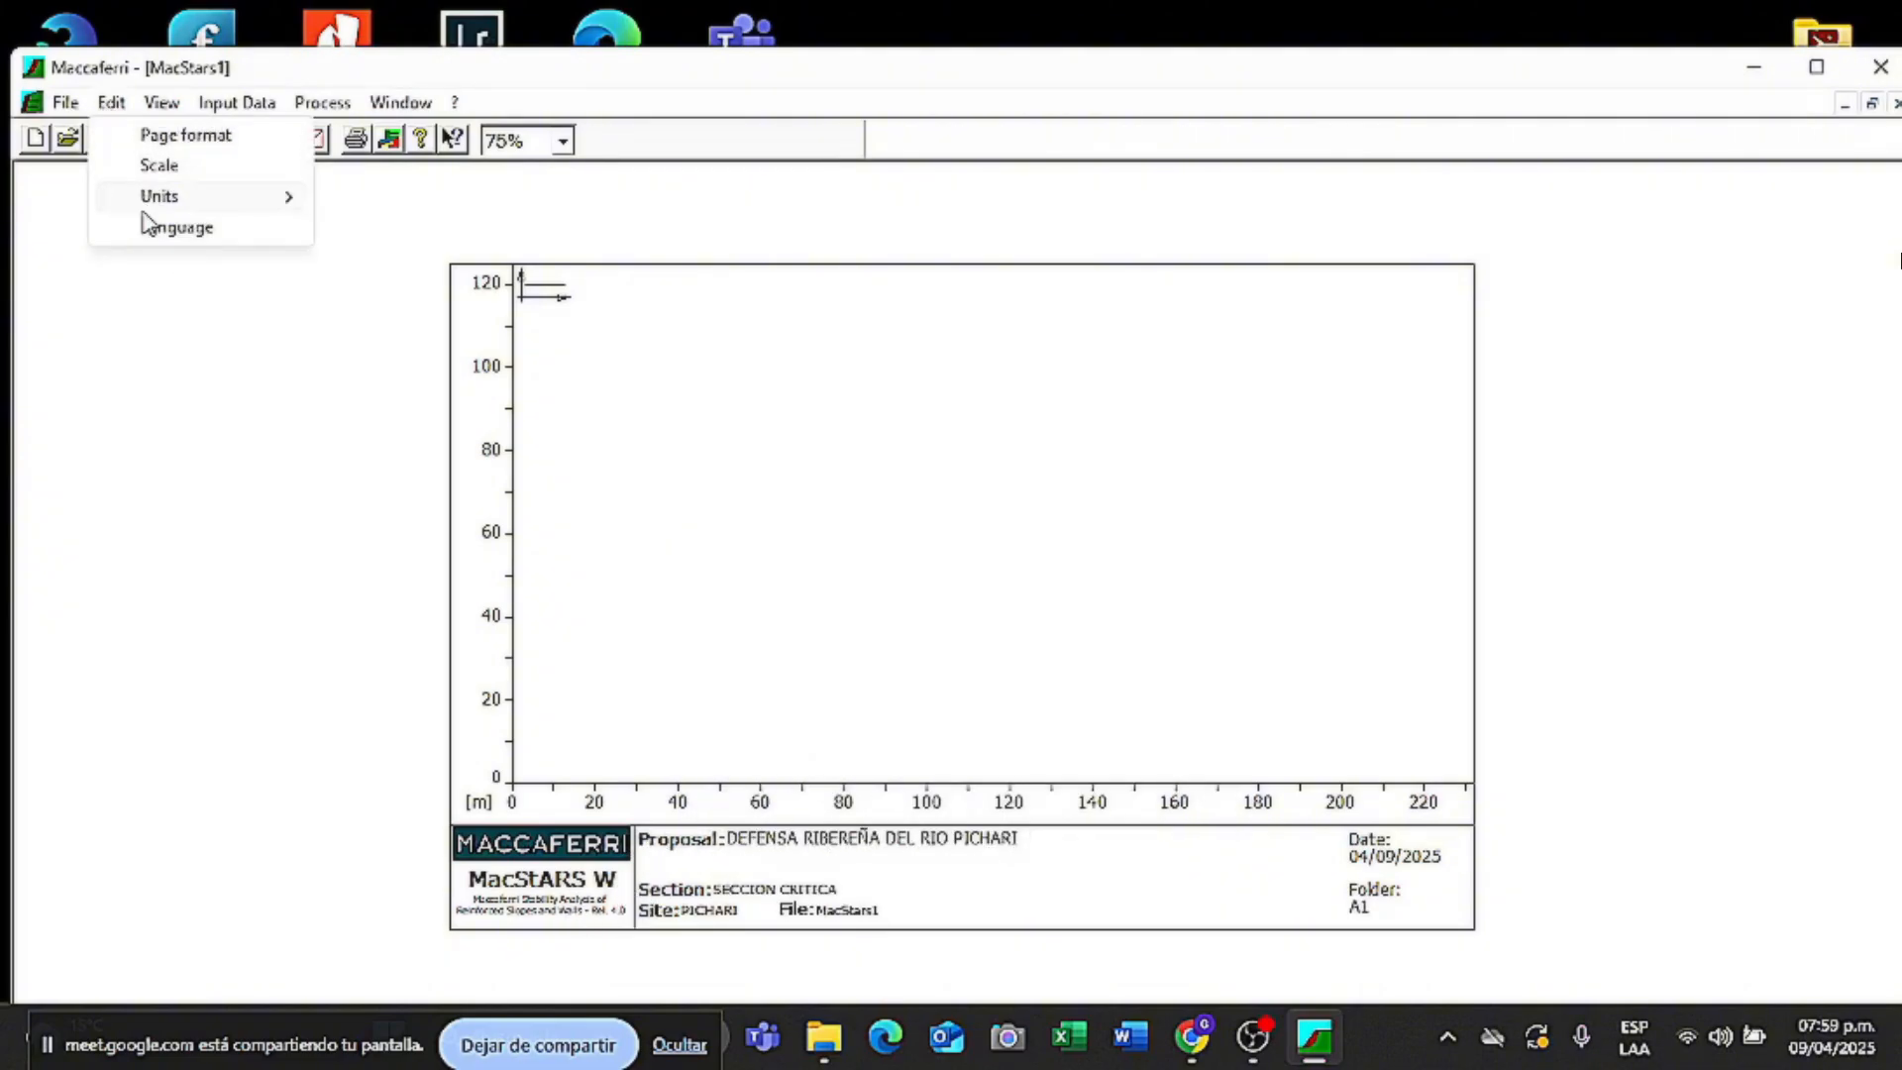
mouse_move(282, 198)
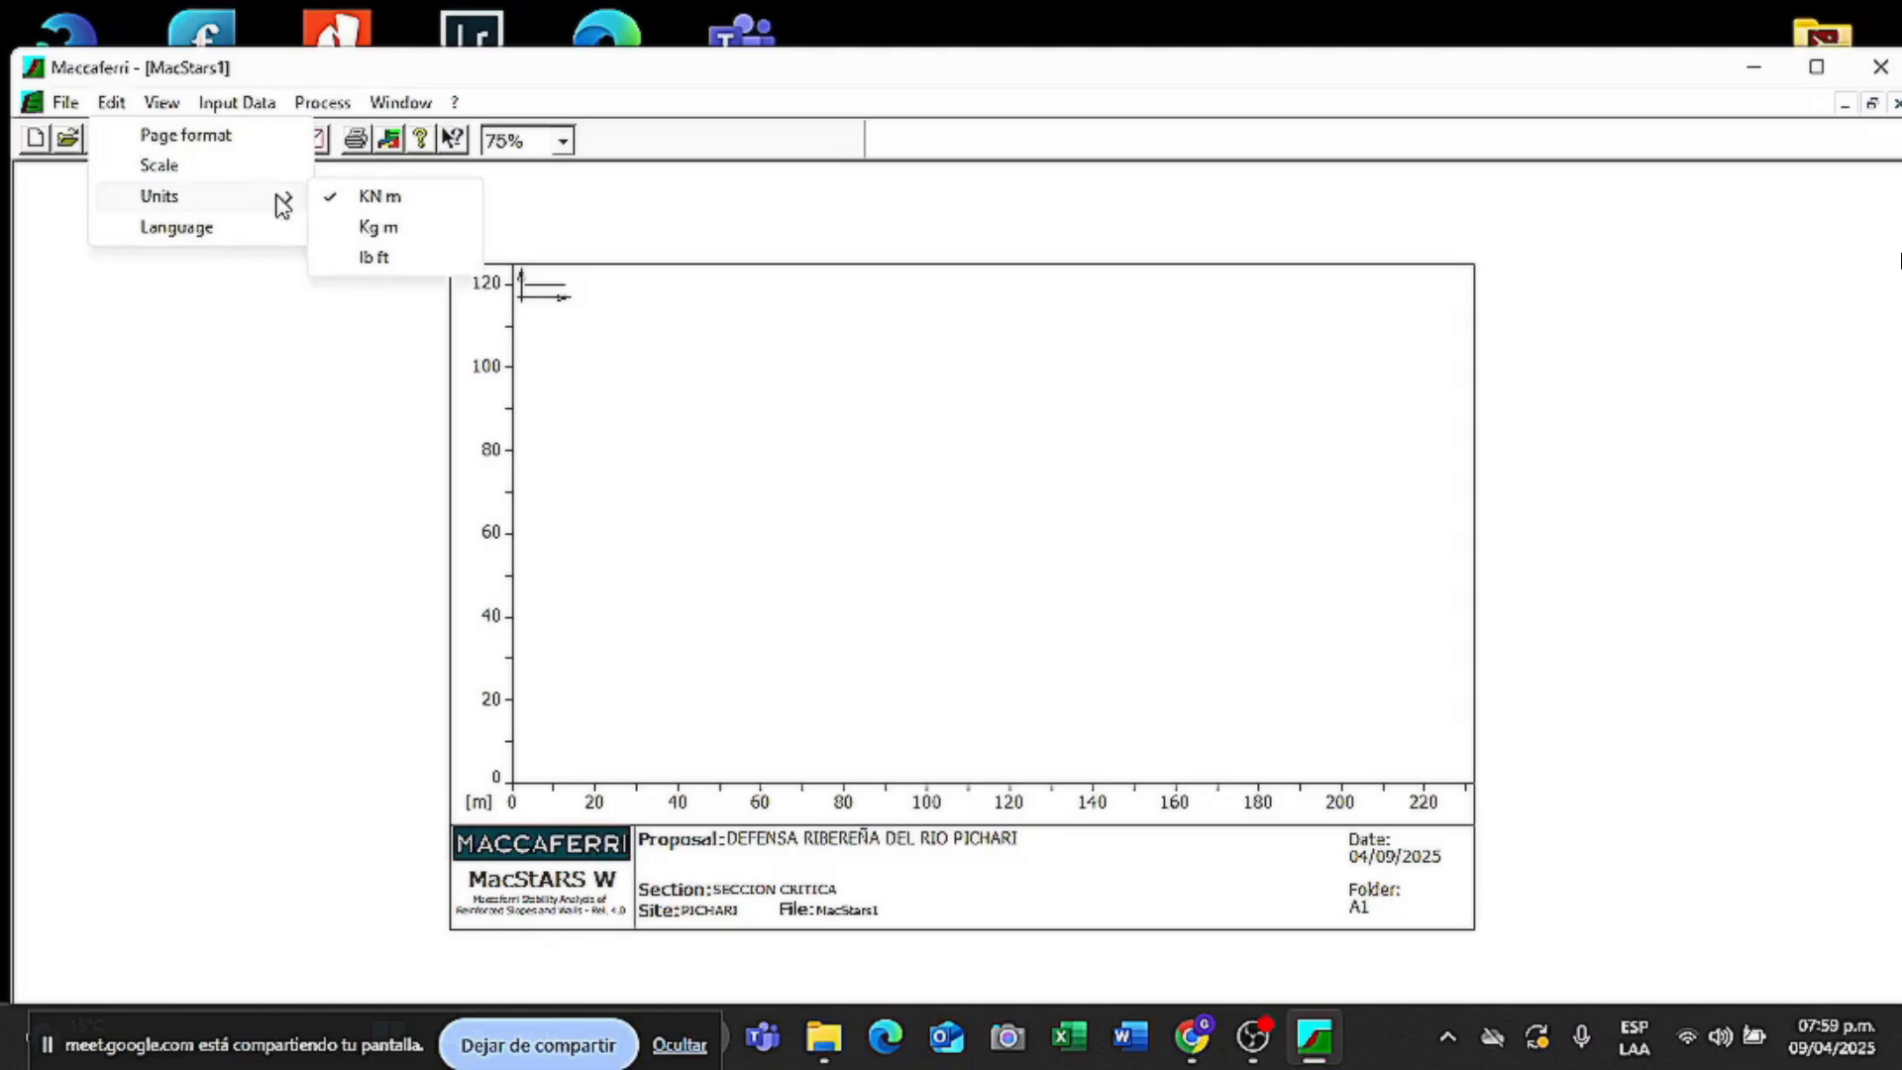
click(407, 229)
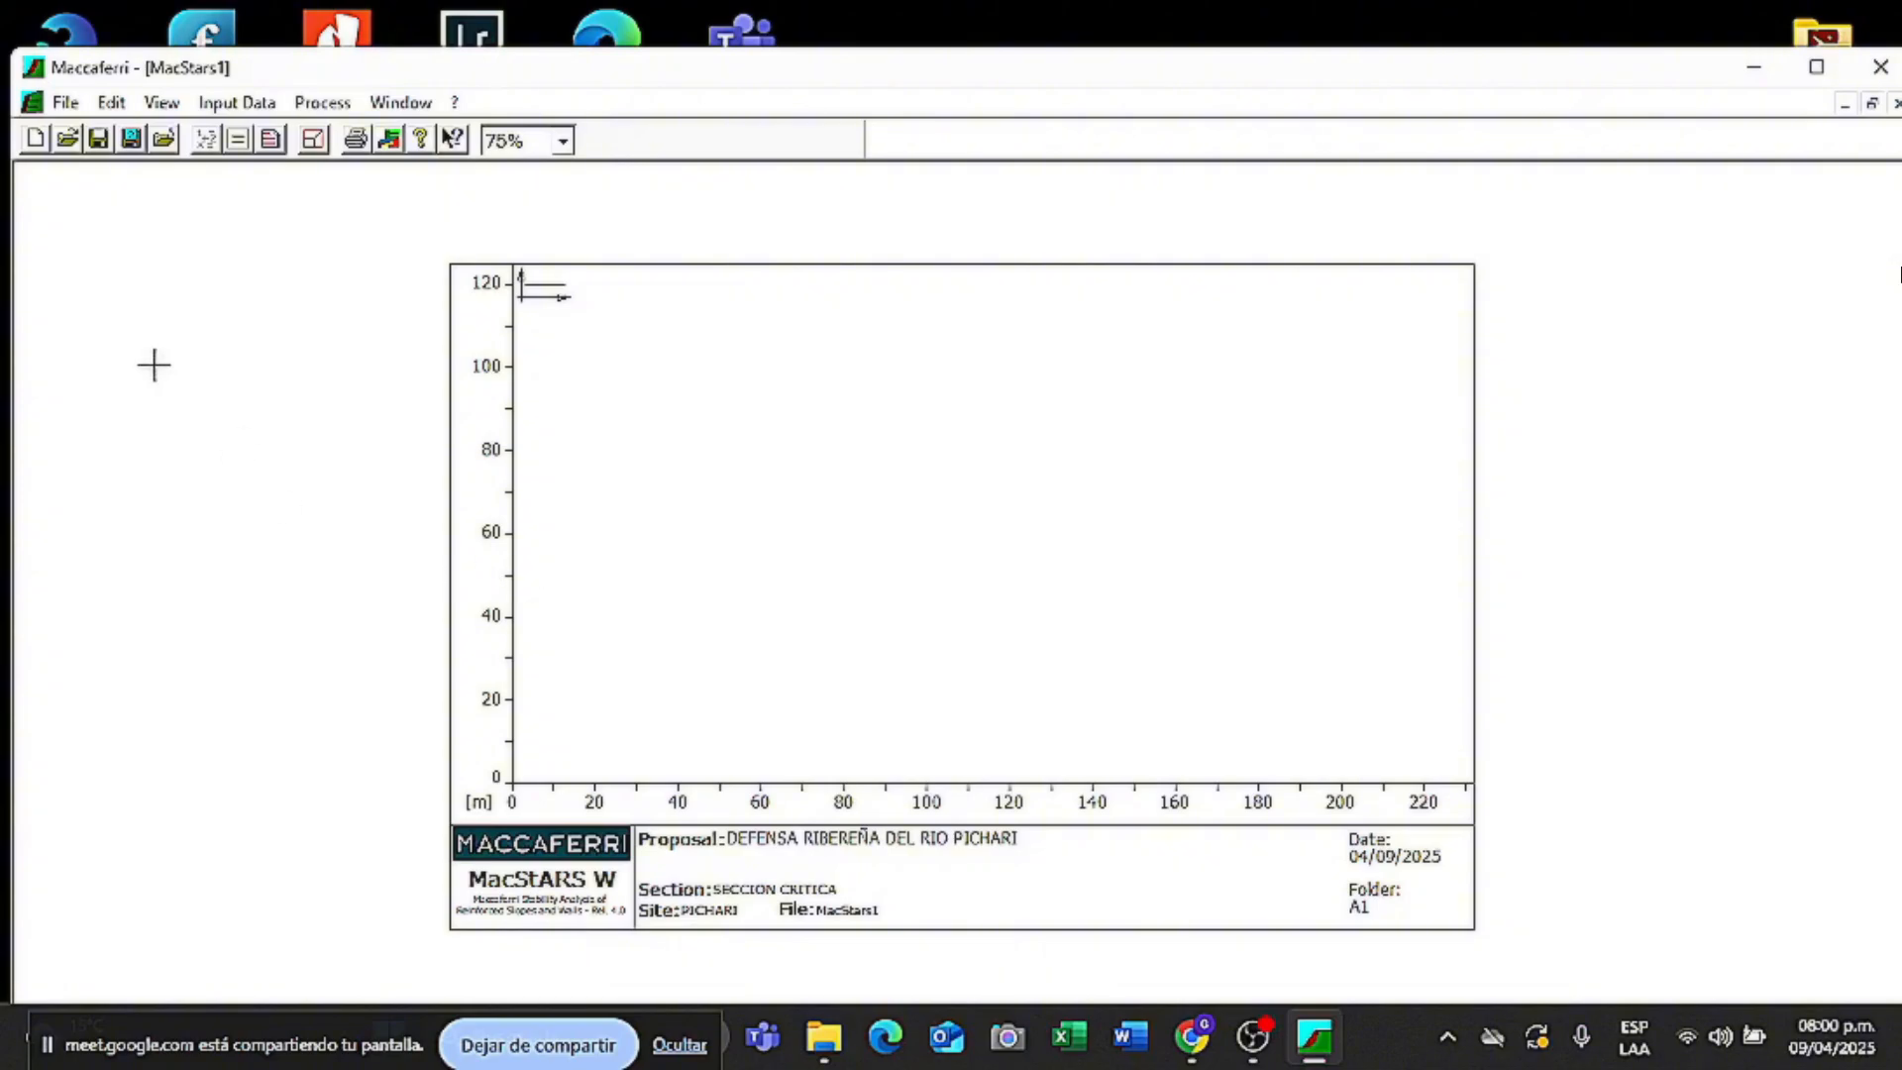
click(162, 105)
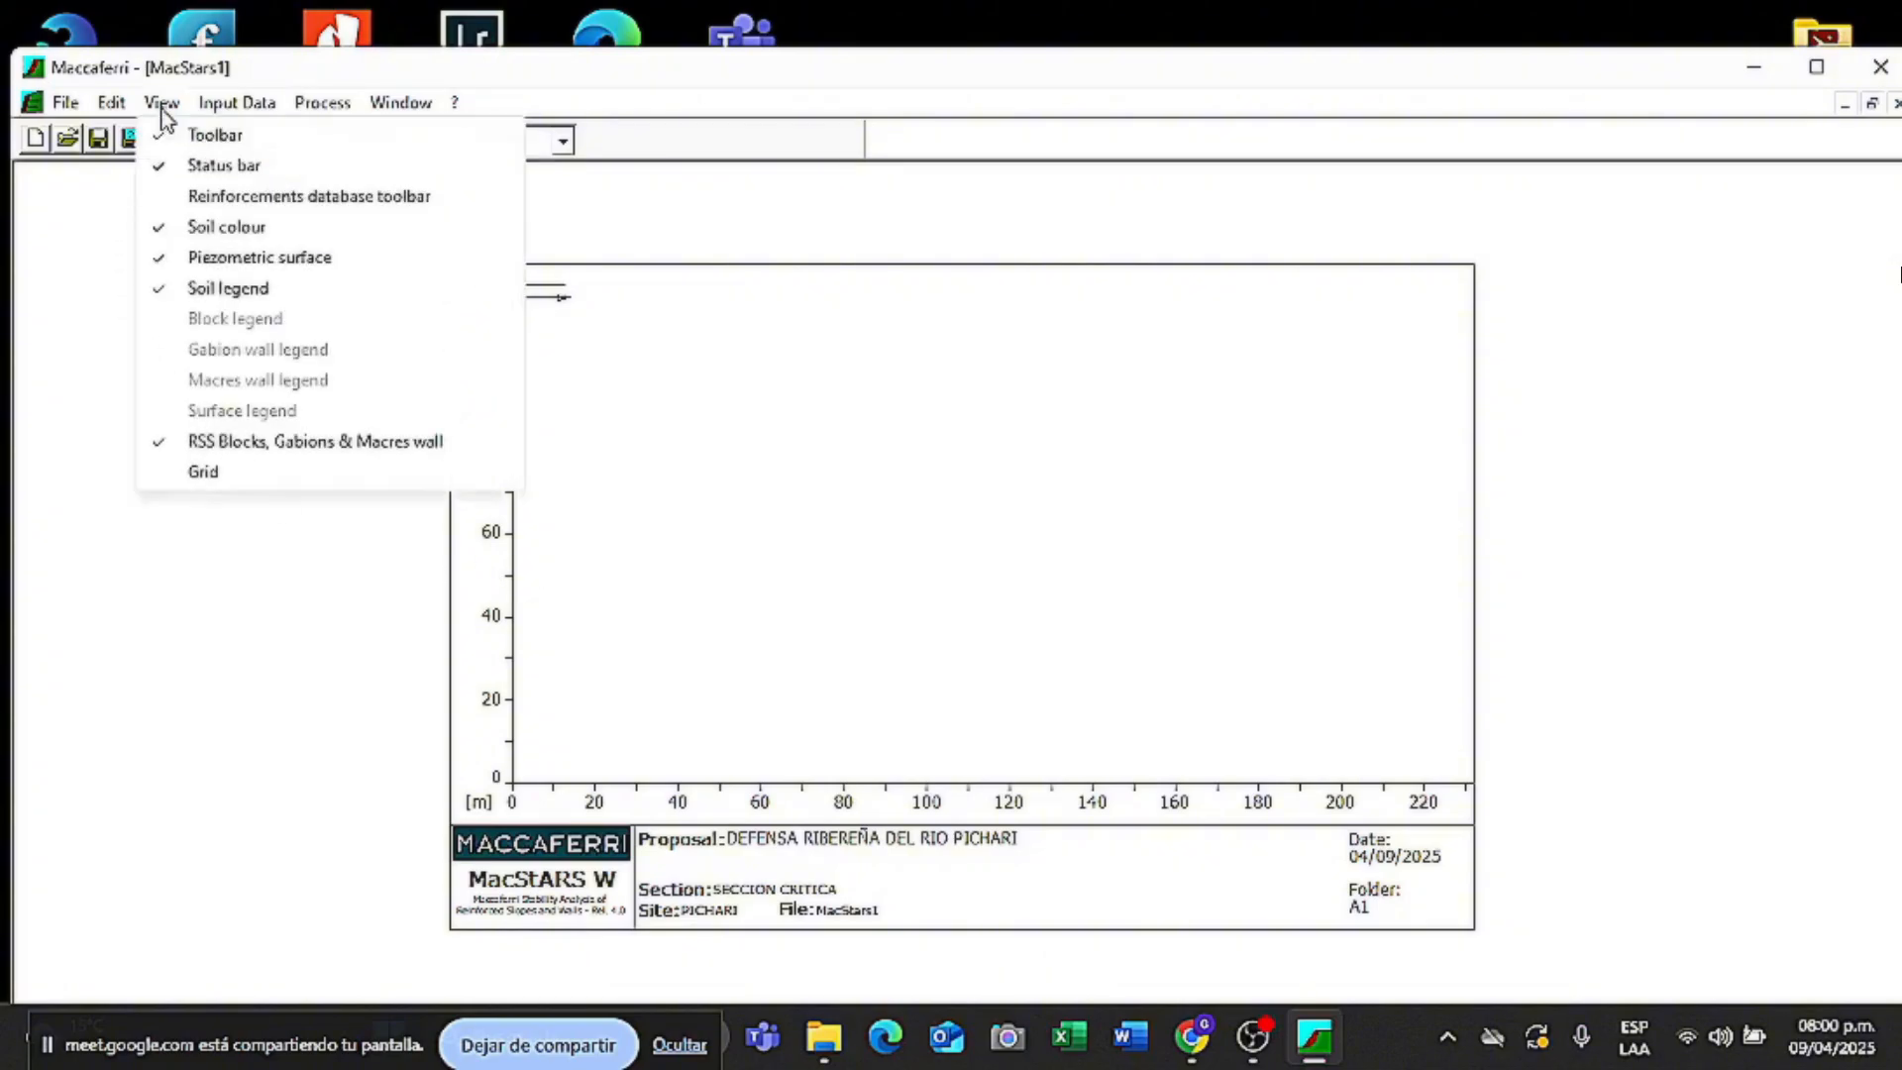
- In Soil properties, start a new soil with label GV and description GAVION
mouse_move(239, 110)
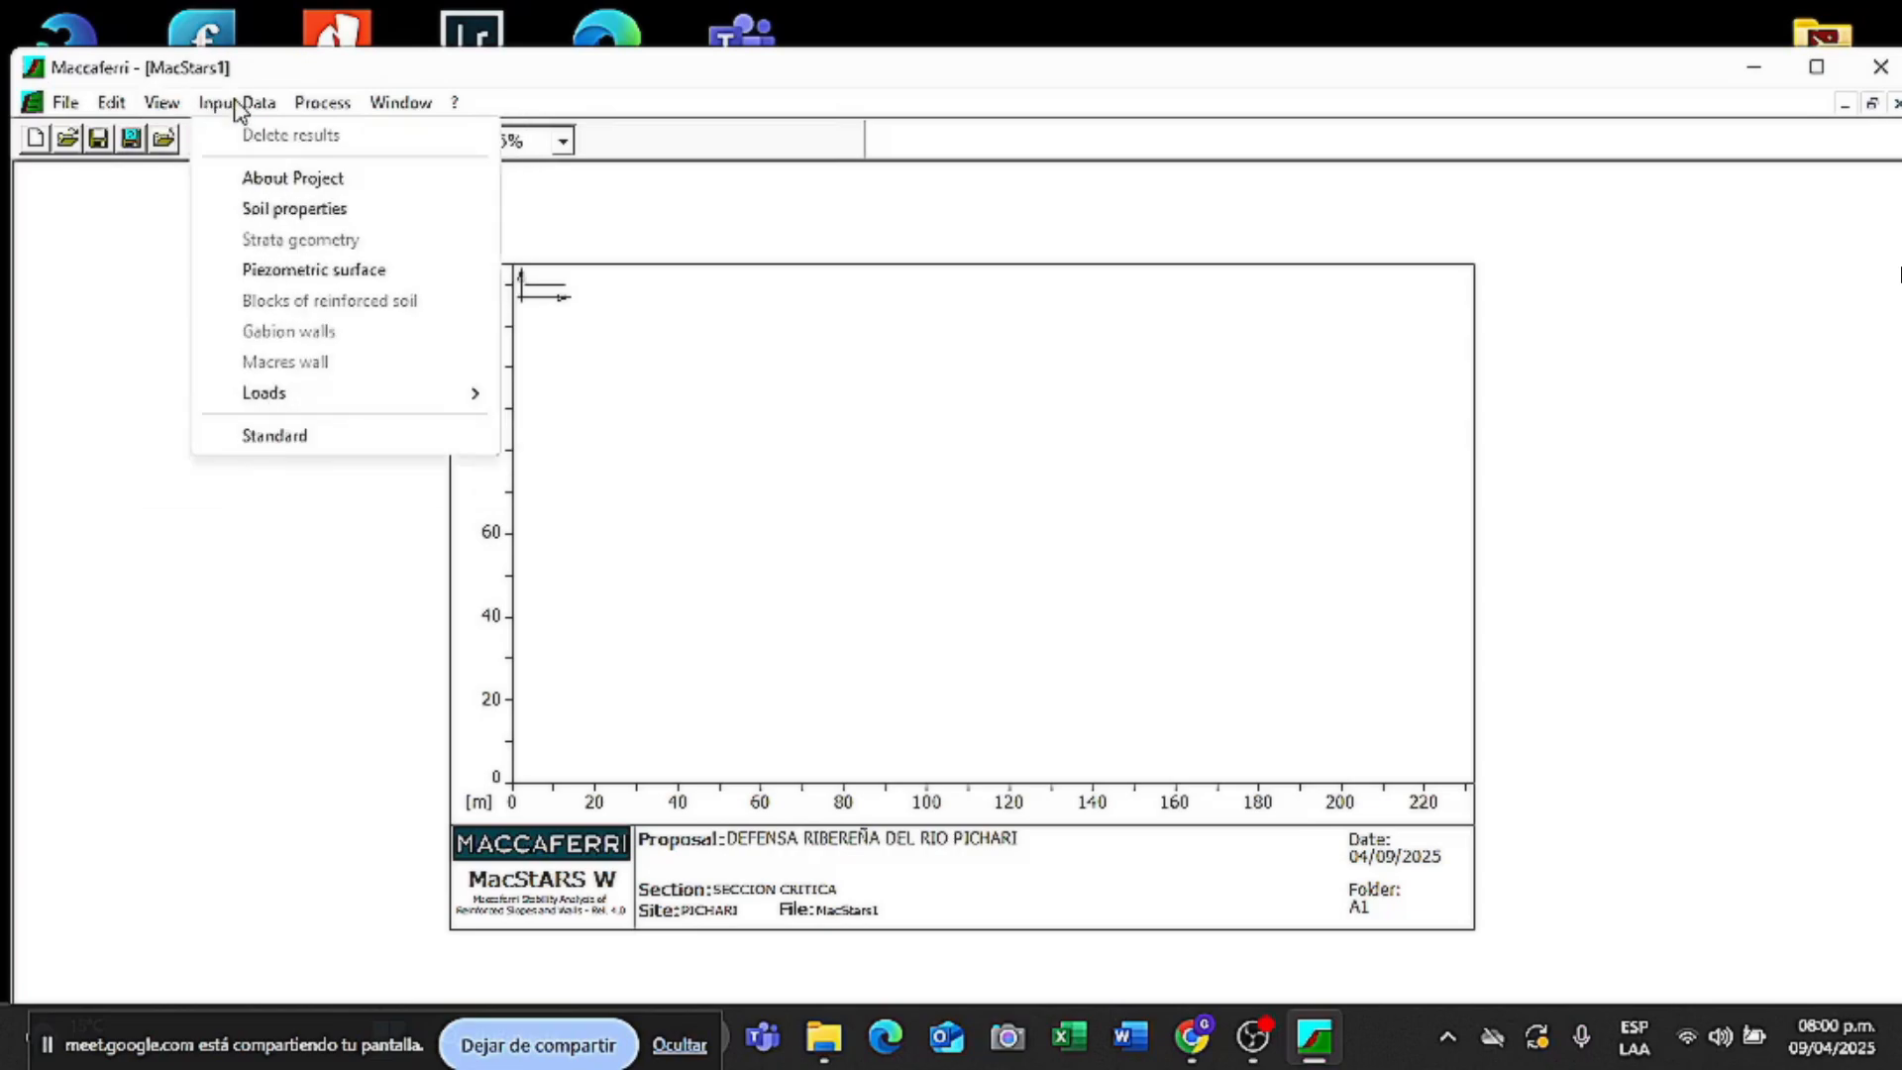
click(239, 110)
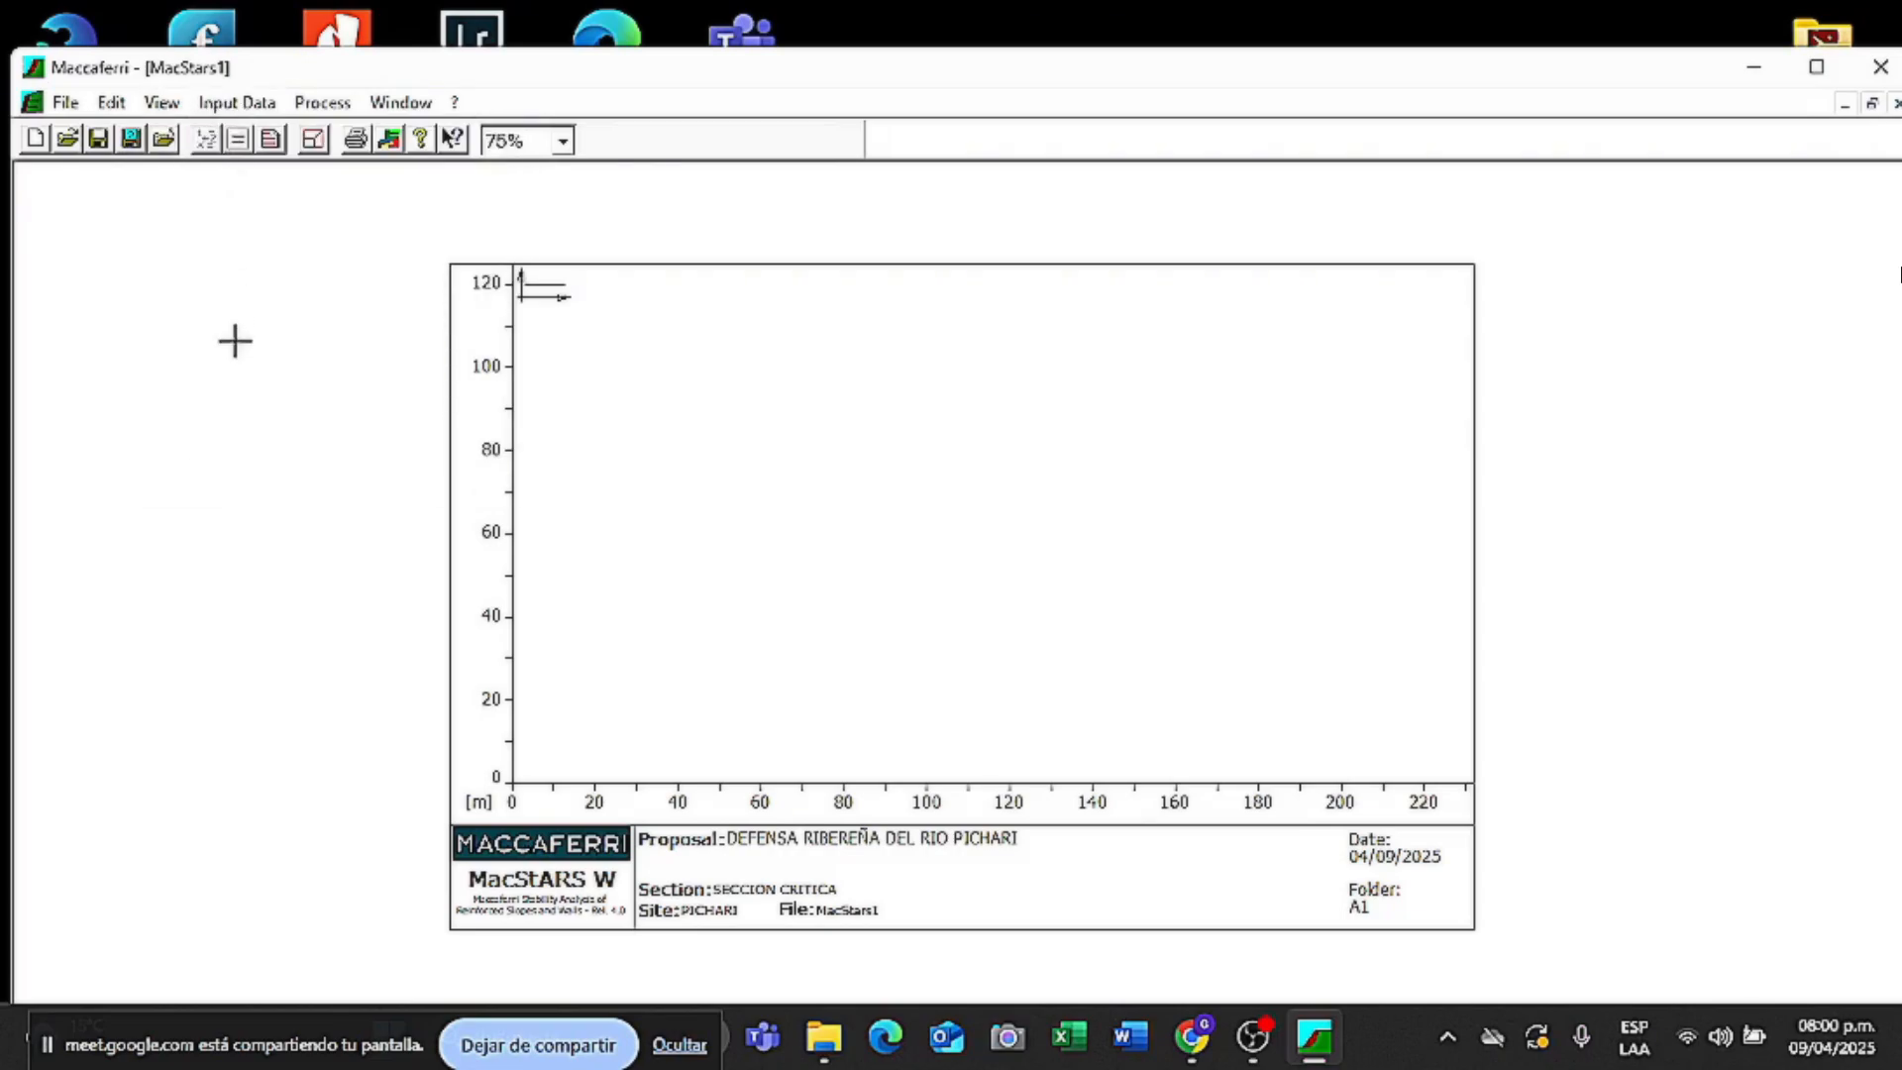
click(260, 109)
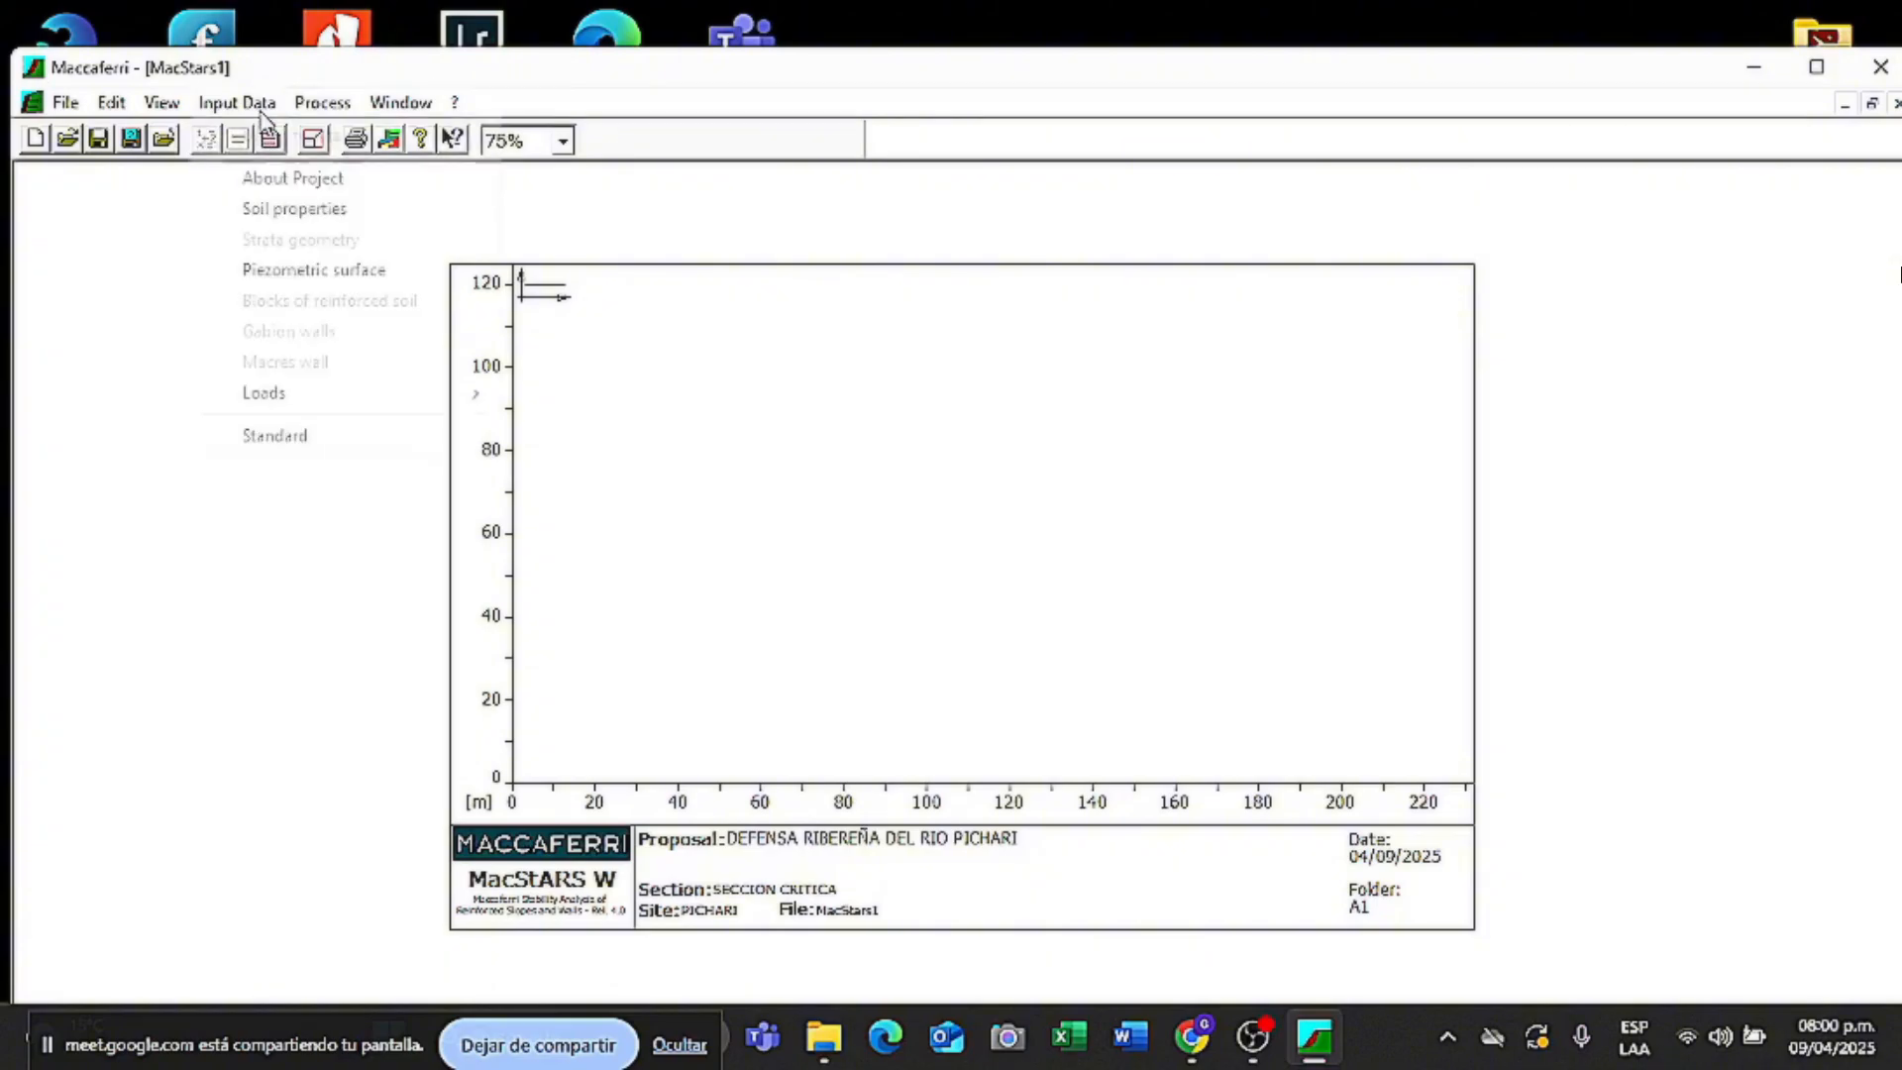
click(357, 211)
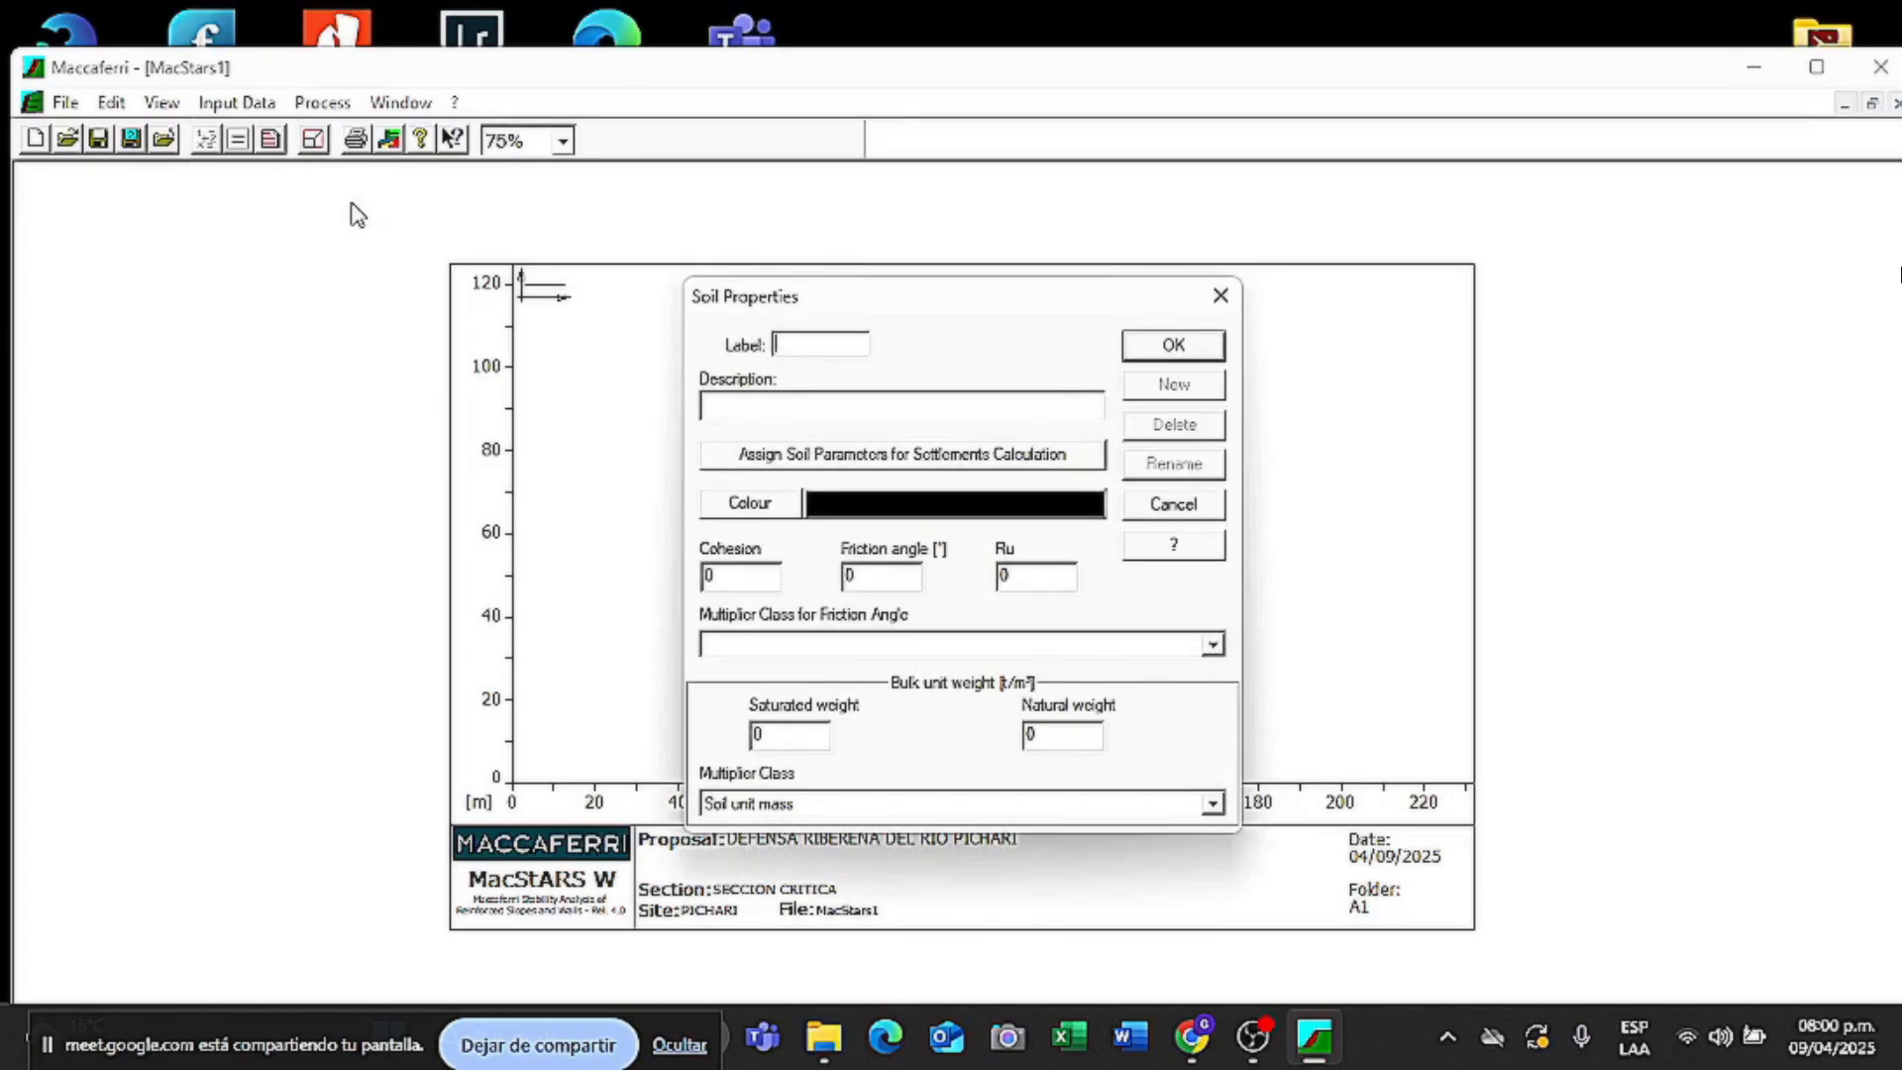
text(G)
text(W)
click(794, 401)
text(GAVION)
- Give the GV soil a grey display colour
click(750, 505)
drag(1231, 331, 1386, 287)
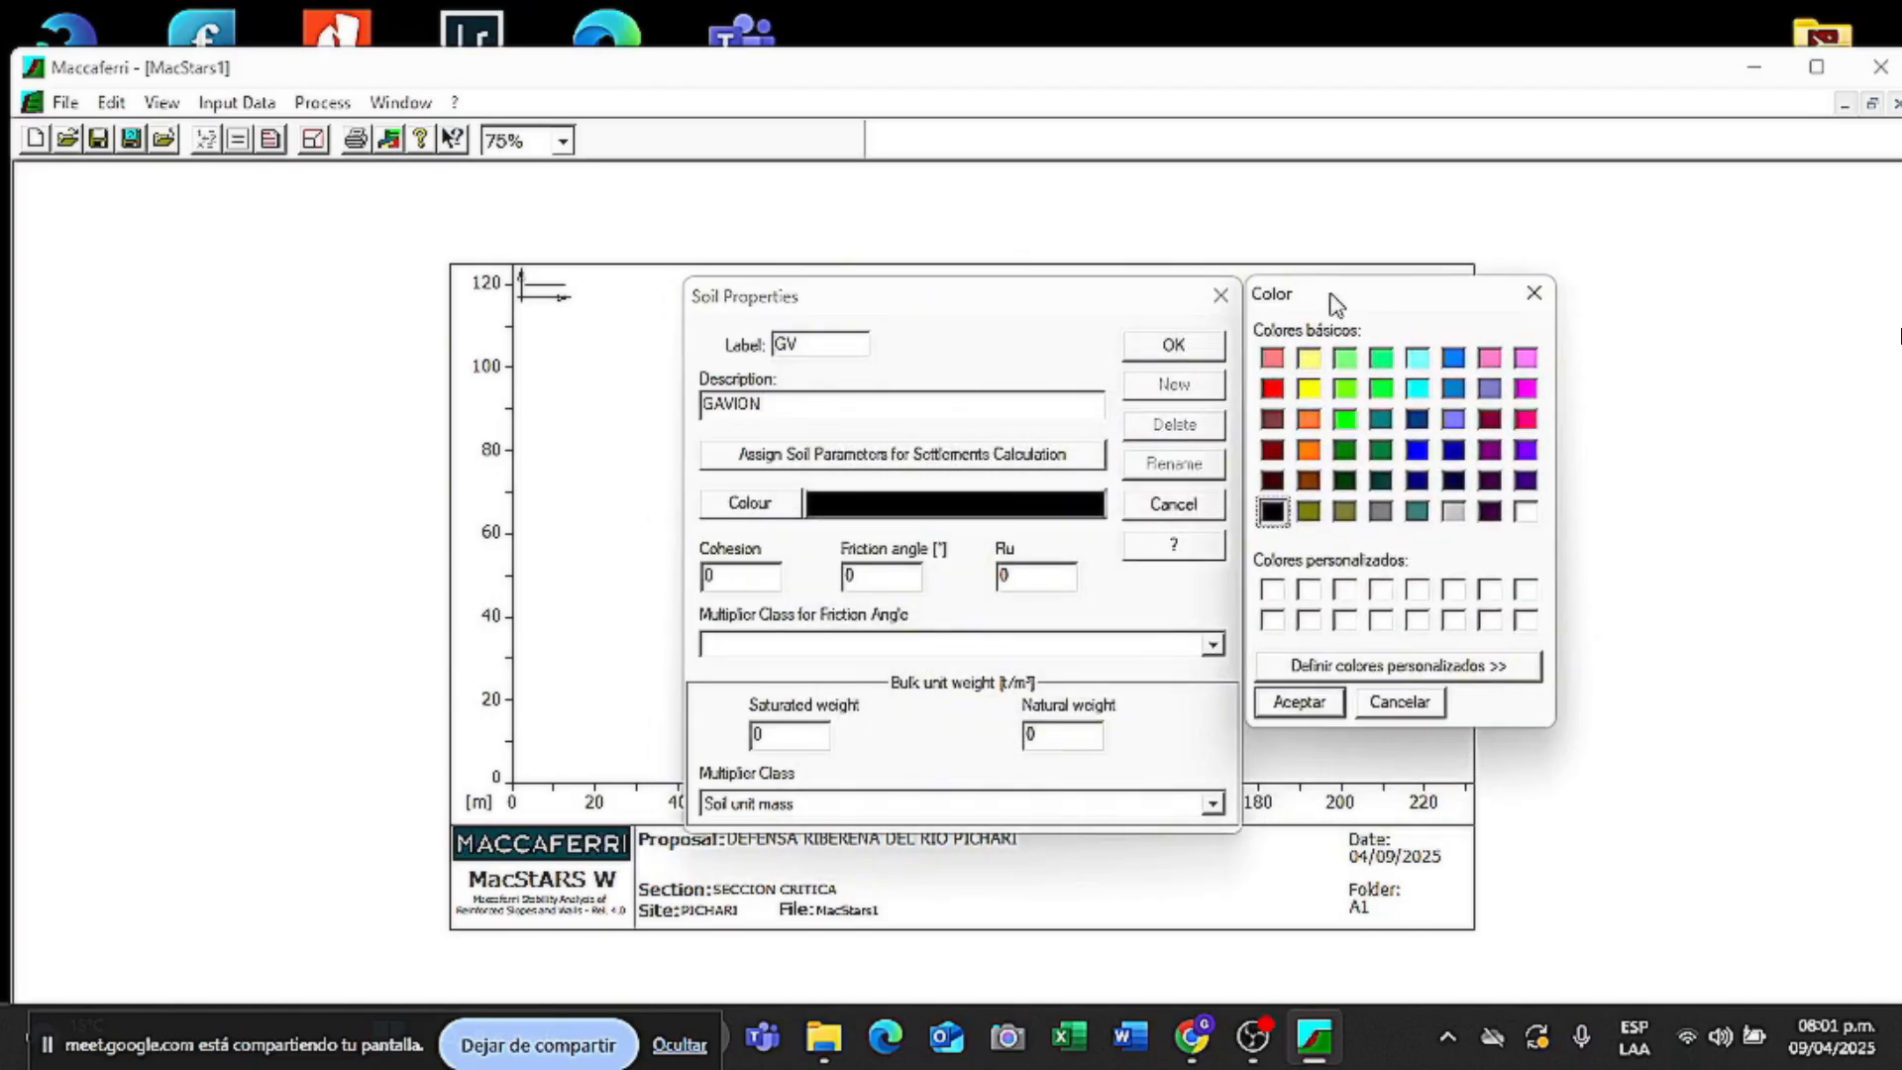
click(1415, 391)
click(1381, 511)
click(1293, 705)
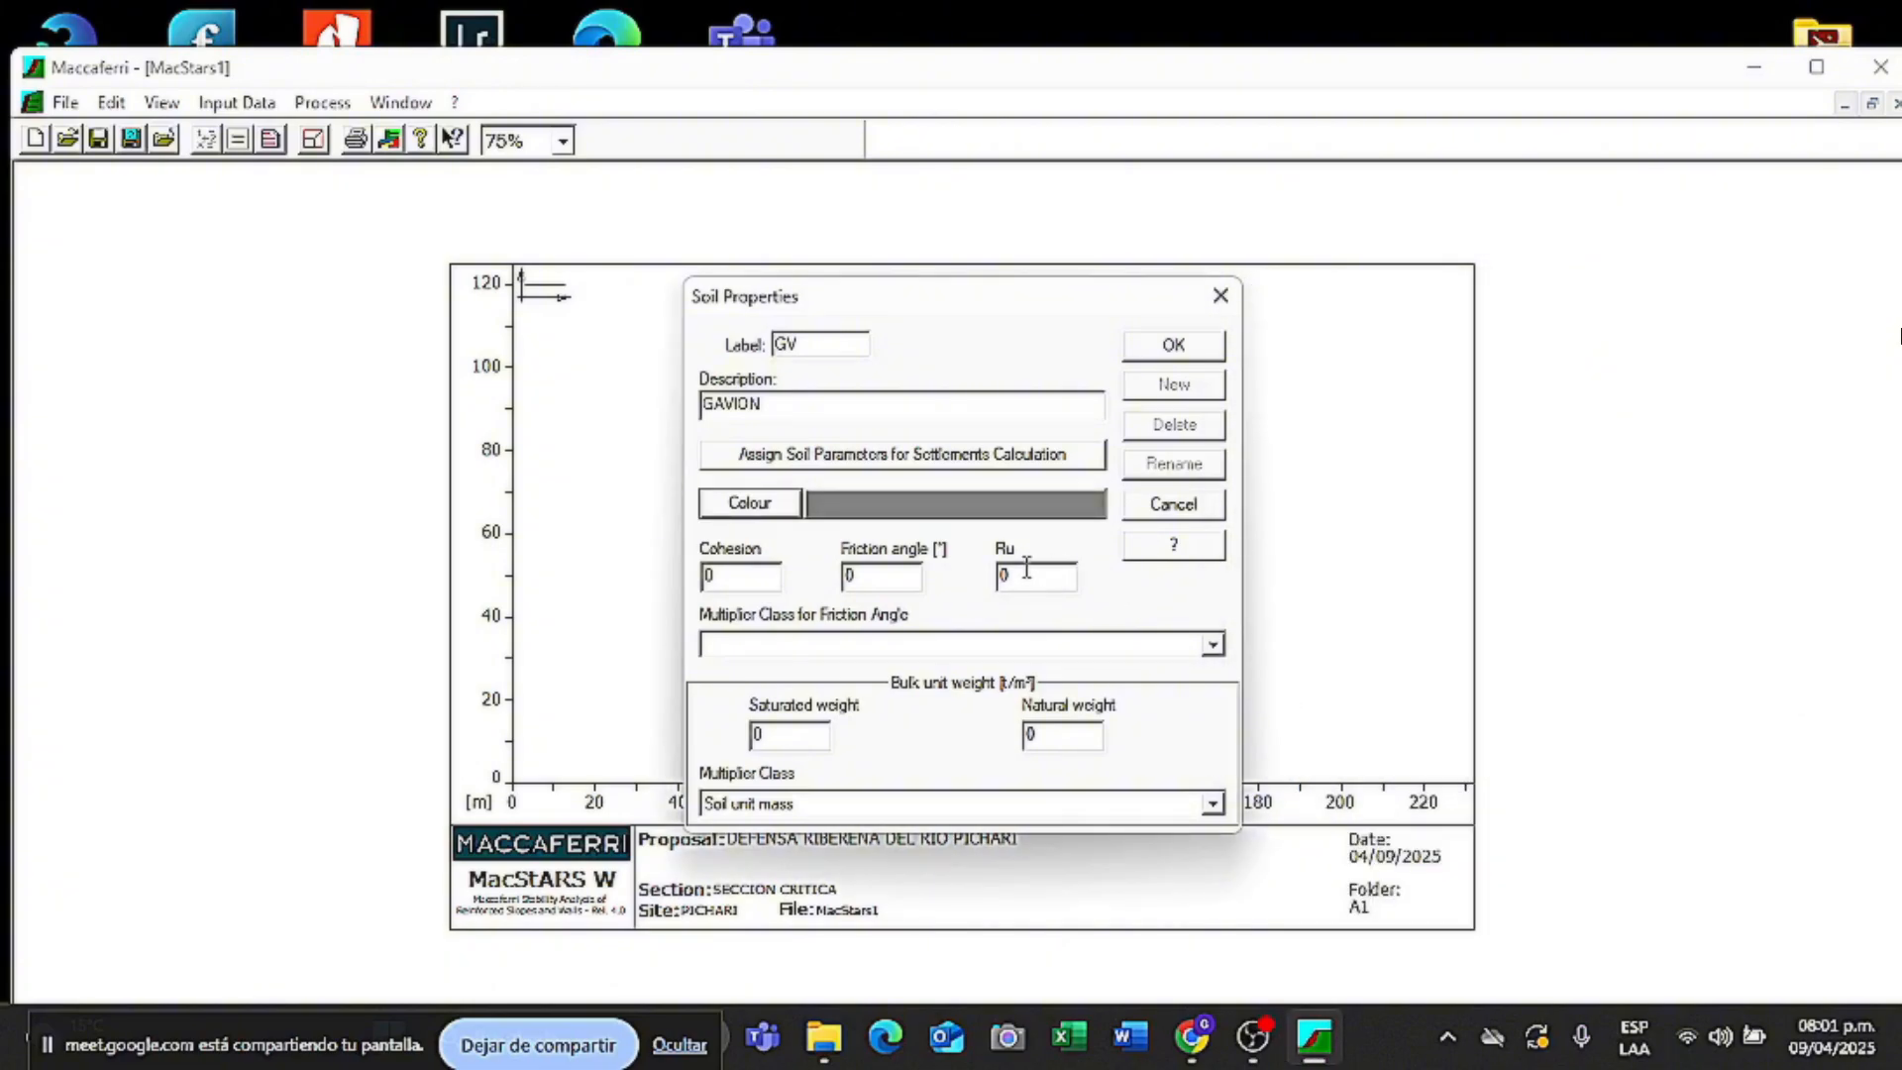
- Enter cohesion 1.5, friction angle 40, Ru 0, and unit and saturated weights 1.75
click(731, 573)
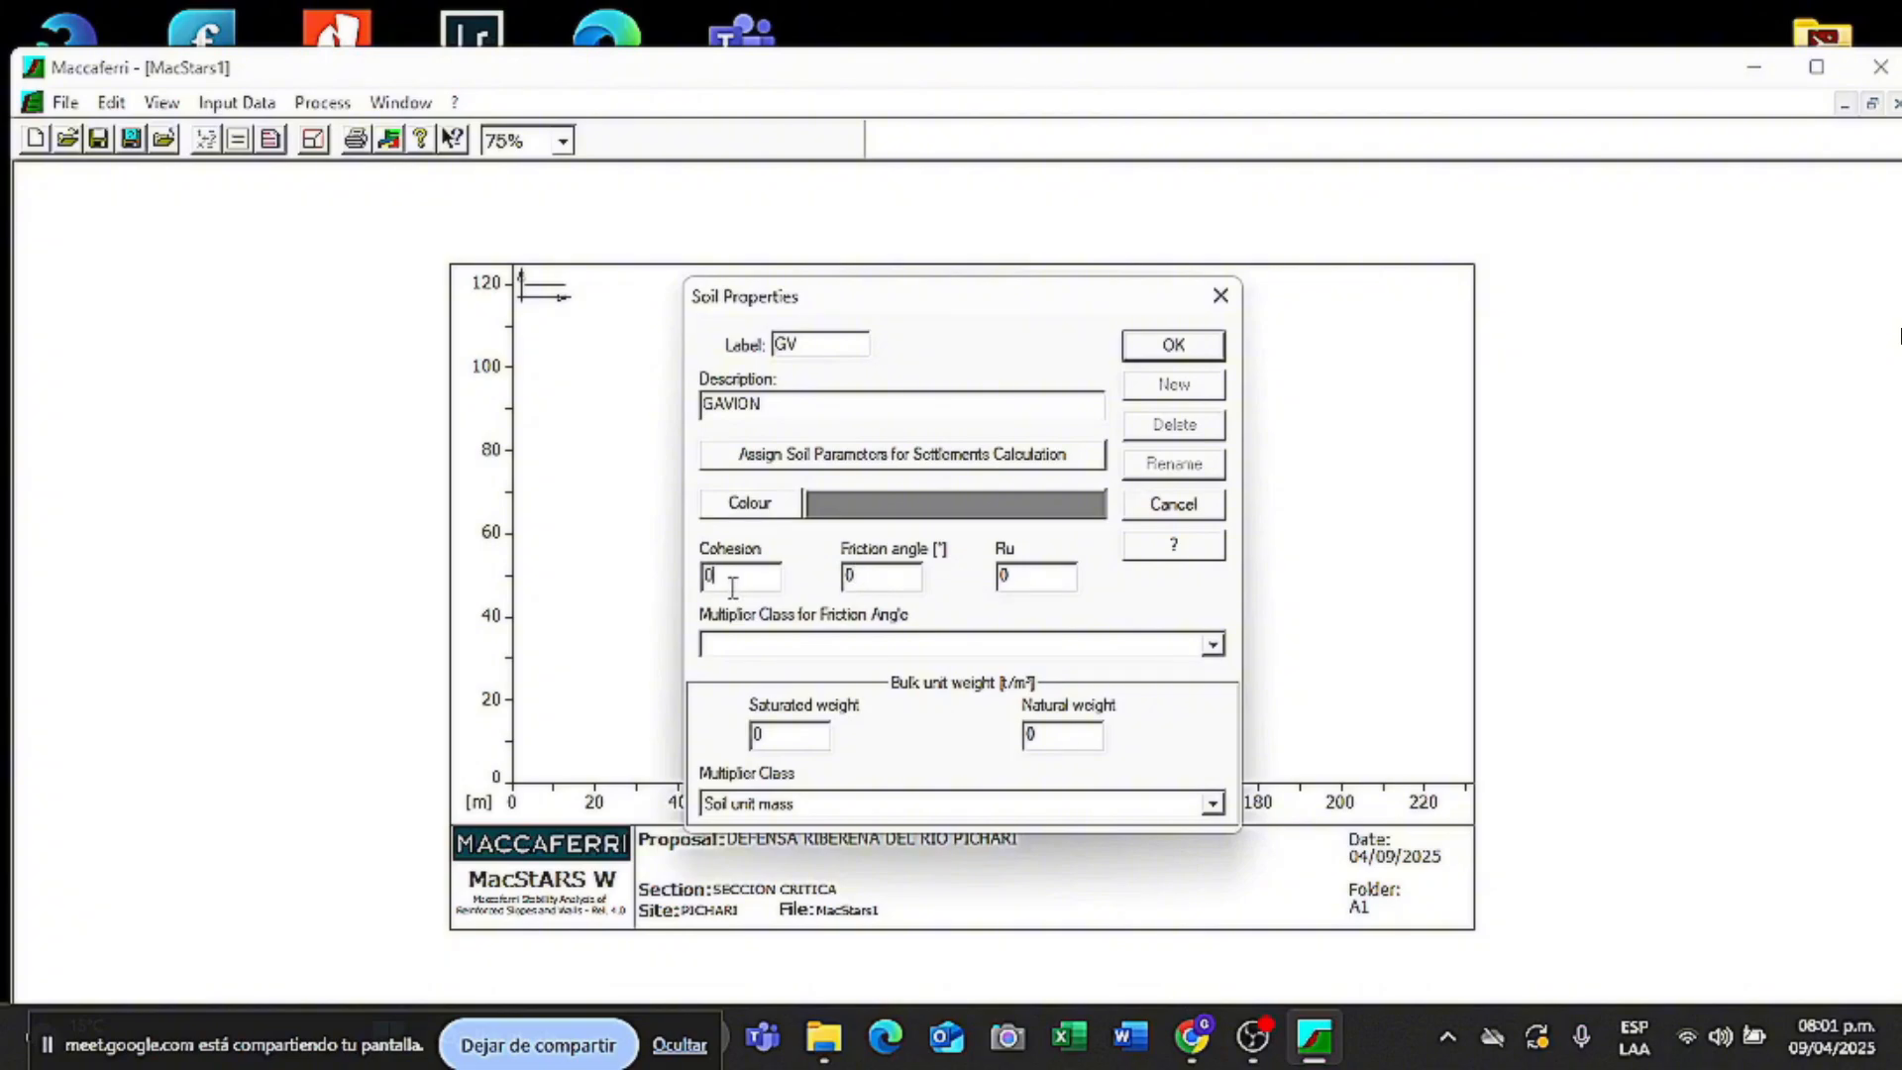
key(BackSpace)
text(1.5)
click(866, 576)
key(BackSpace)
text(40)
click(1040, 579)
key(BackSpace)
text(0)
text(1.75)
click(789, 738)
key(BackSpace)
text(1.75)
- Apply the Soil material factor phi multiplier and save the GV soil
click(1215, 649)
click(941, 670)
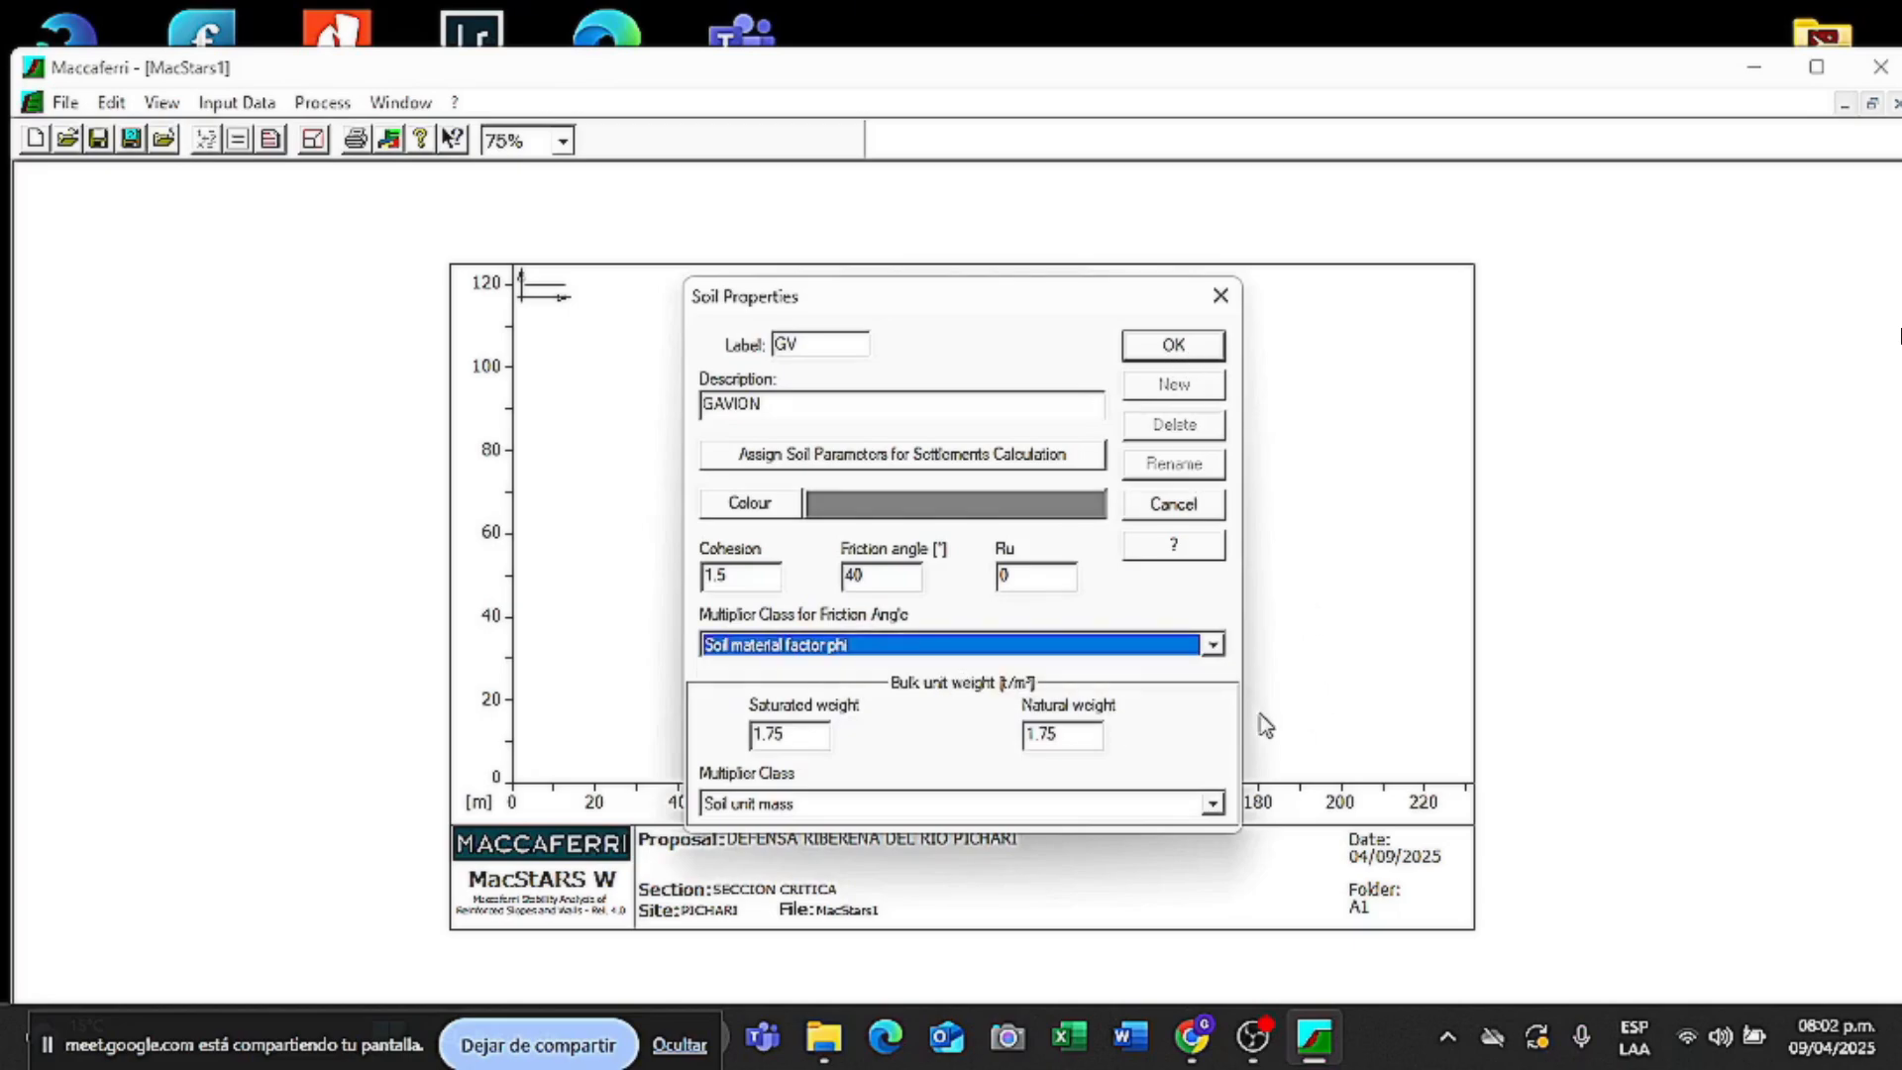
click(1175, 346)
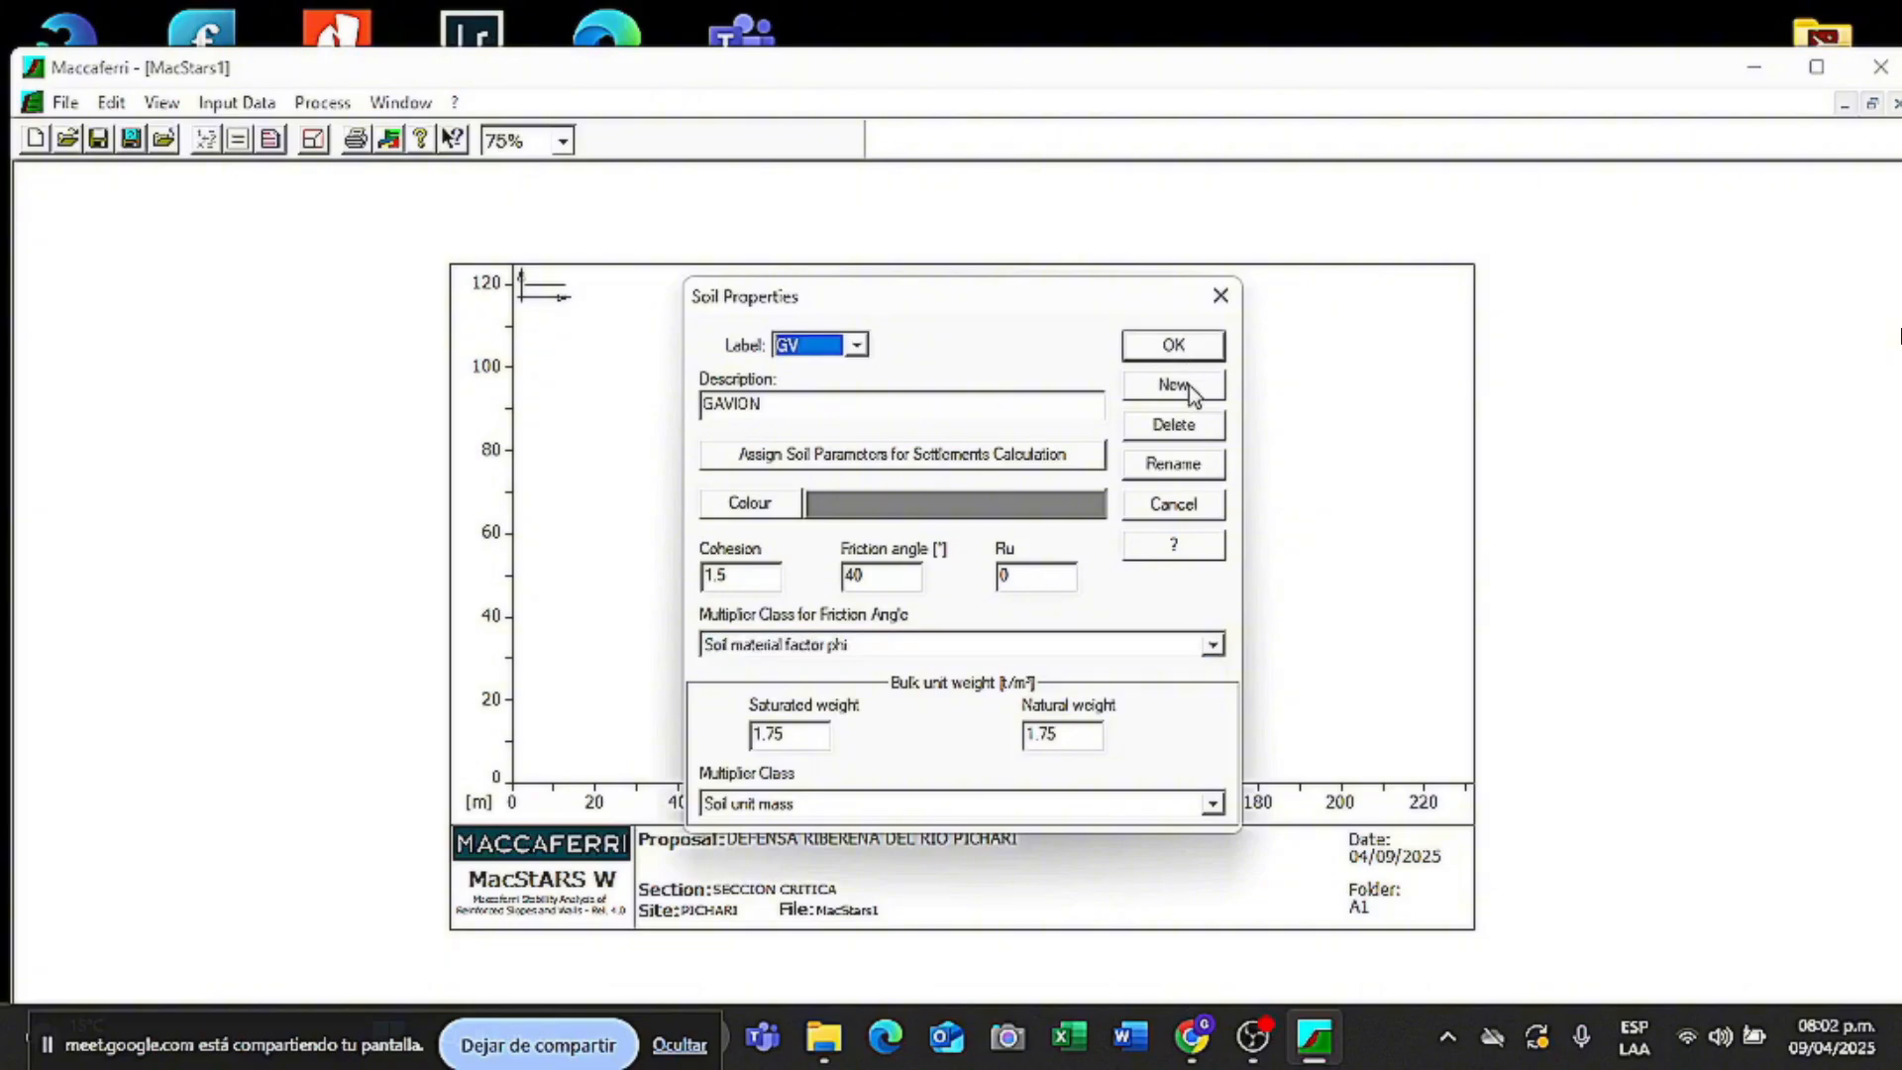
- Define soil E1 'ESTRATO' in cyan with its strength values and unit weight 1.85
click(1192, 393)
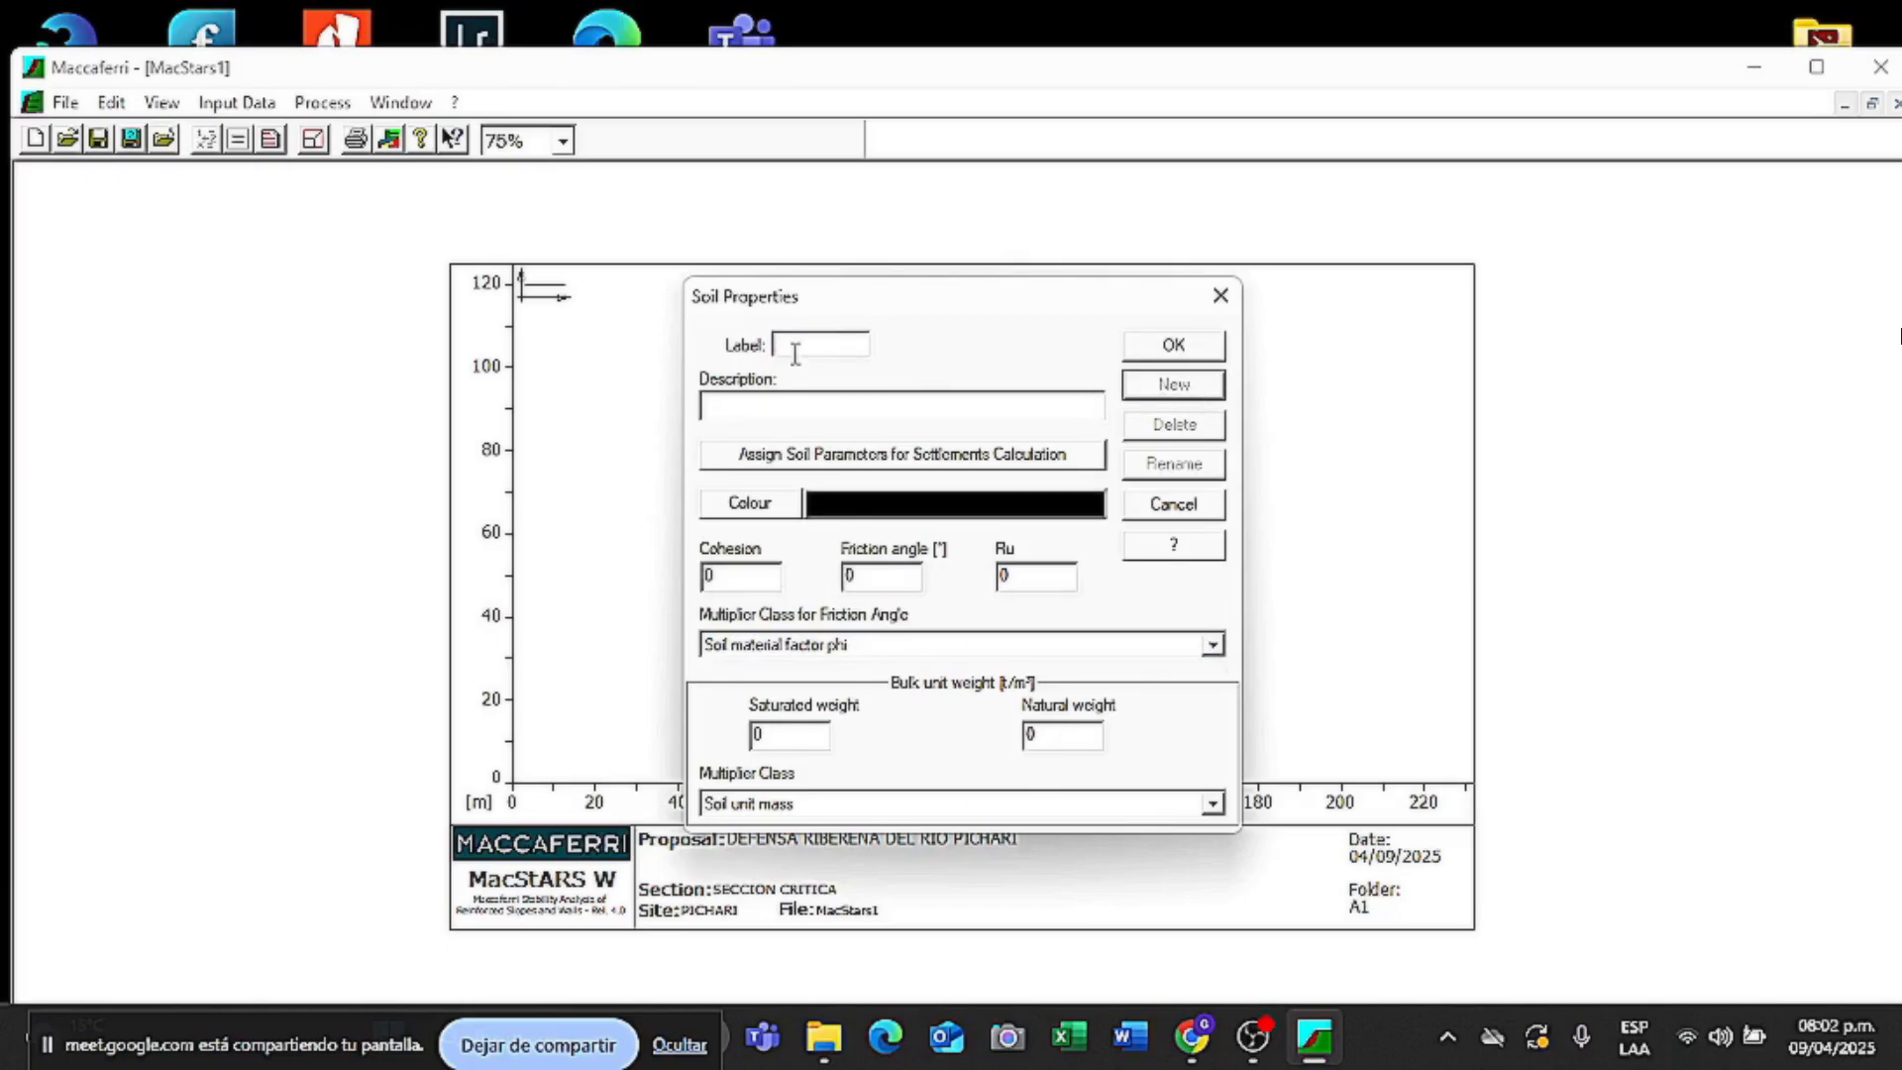
text(E1)
key(Tab)
text(ESTRATO)
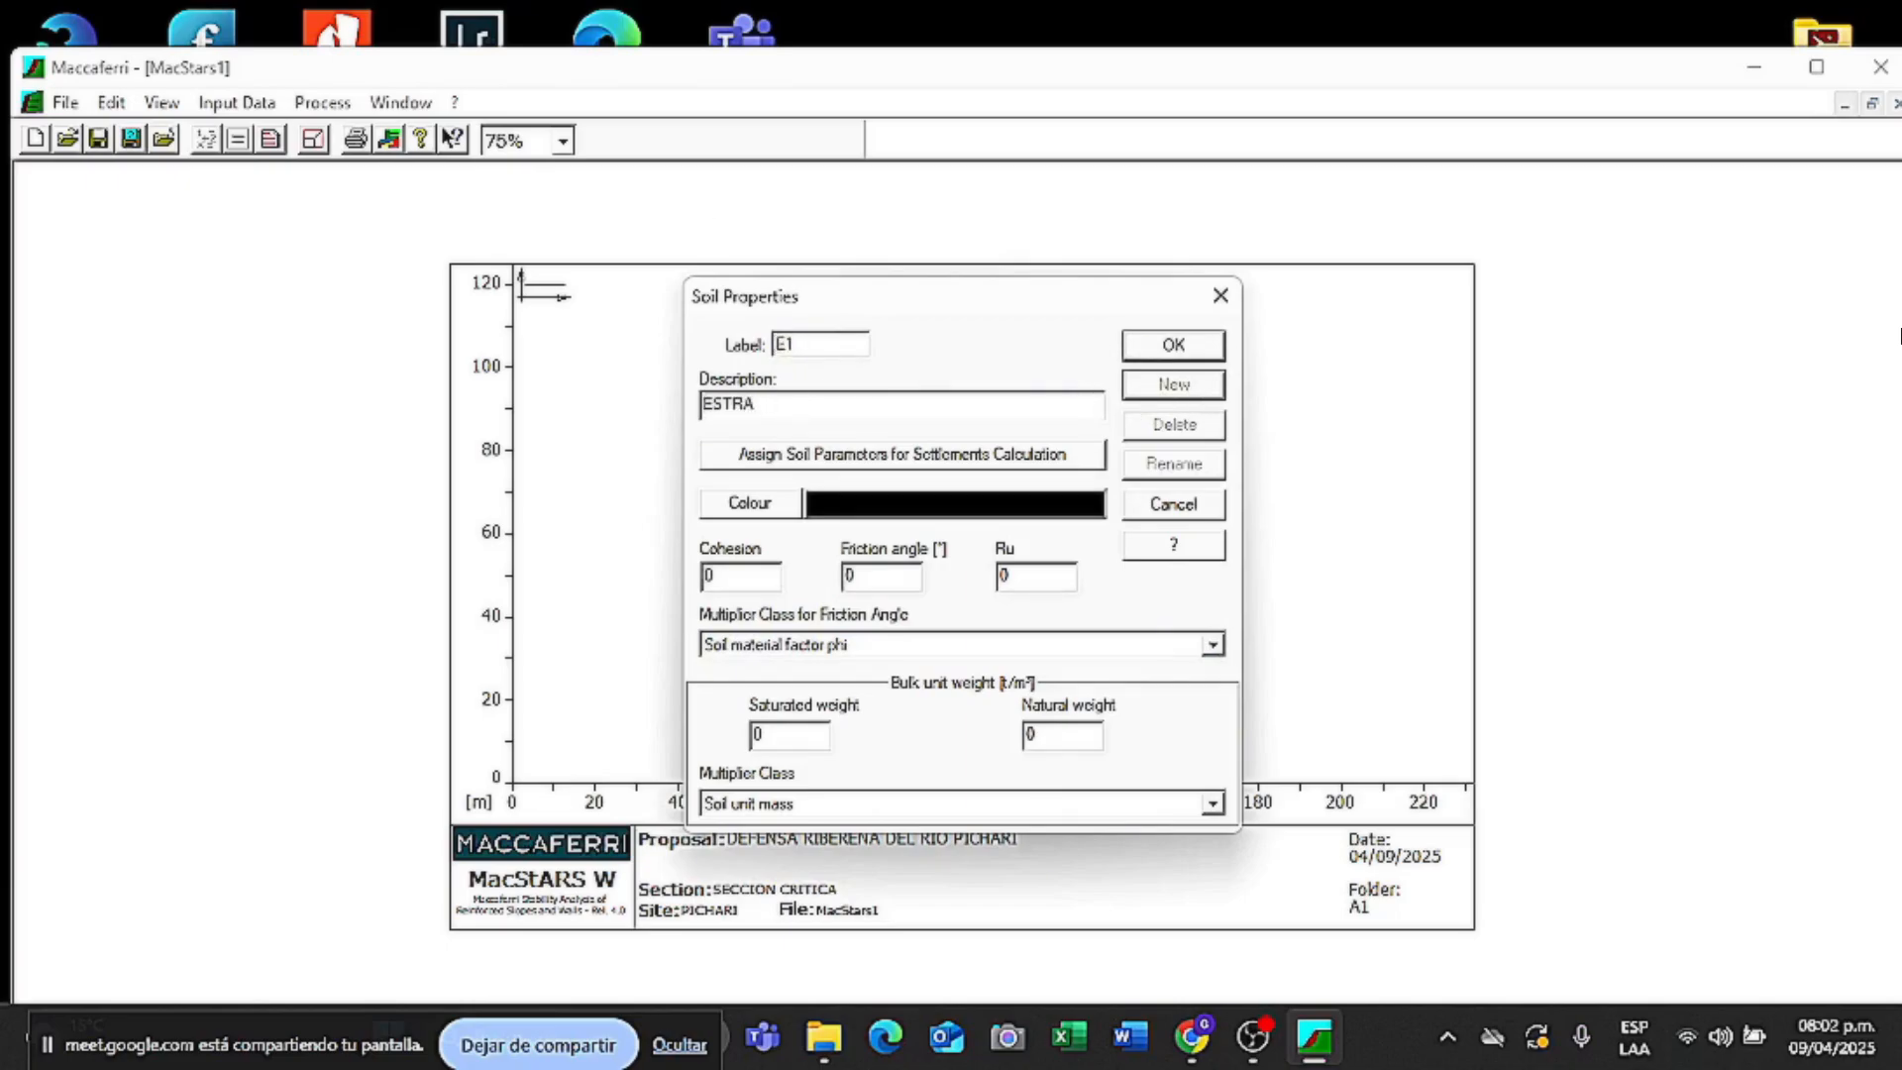
click(750, 503)
double_click(979, 447)
click(779, 403)
text(1)
click(761, 583)
key(BackSpace)
text(2)
click(868, 572)
key(BackSpace)
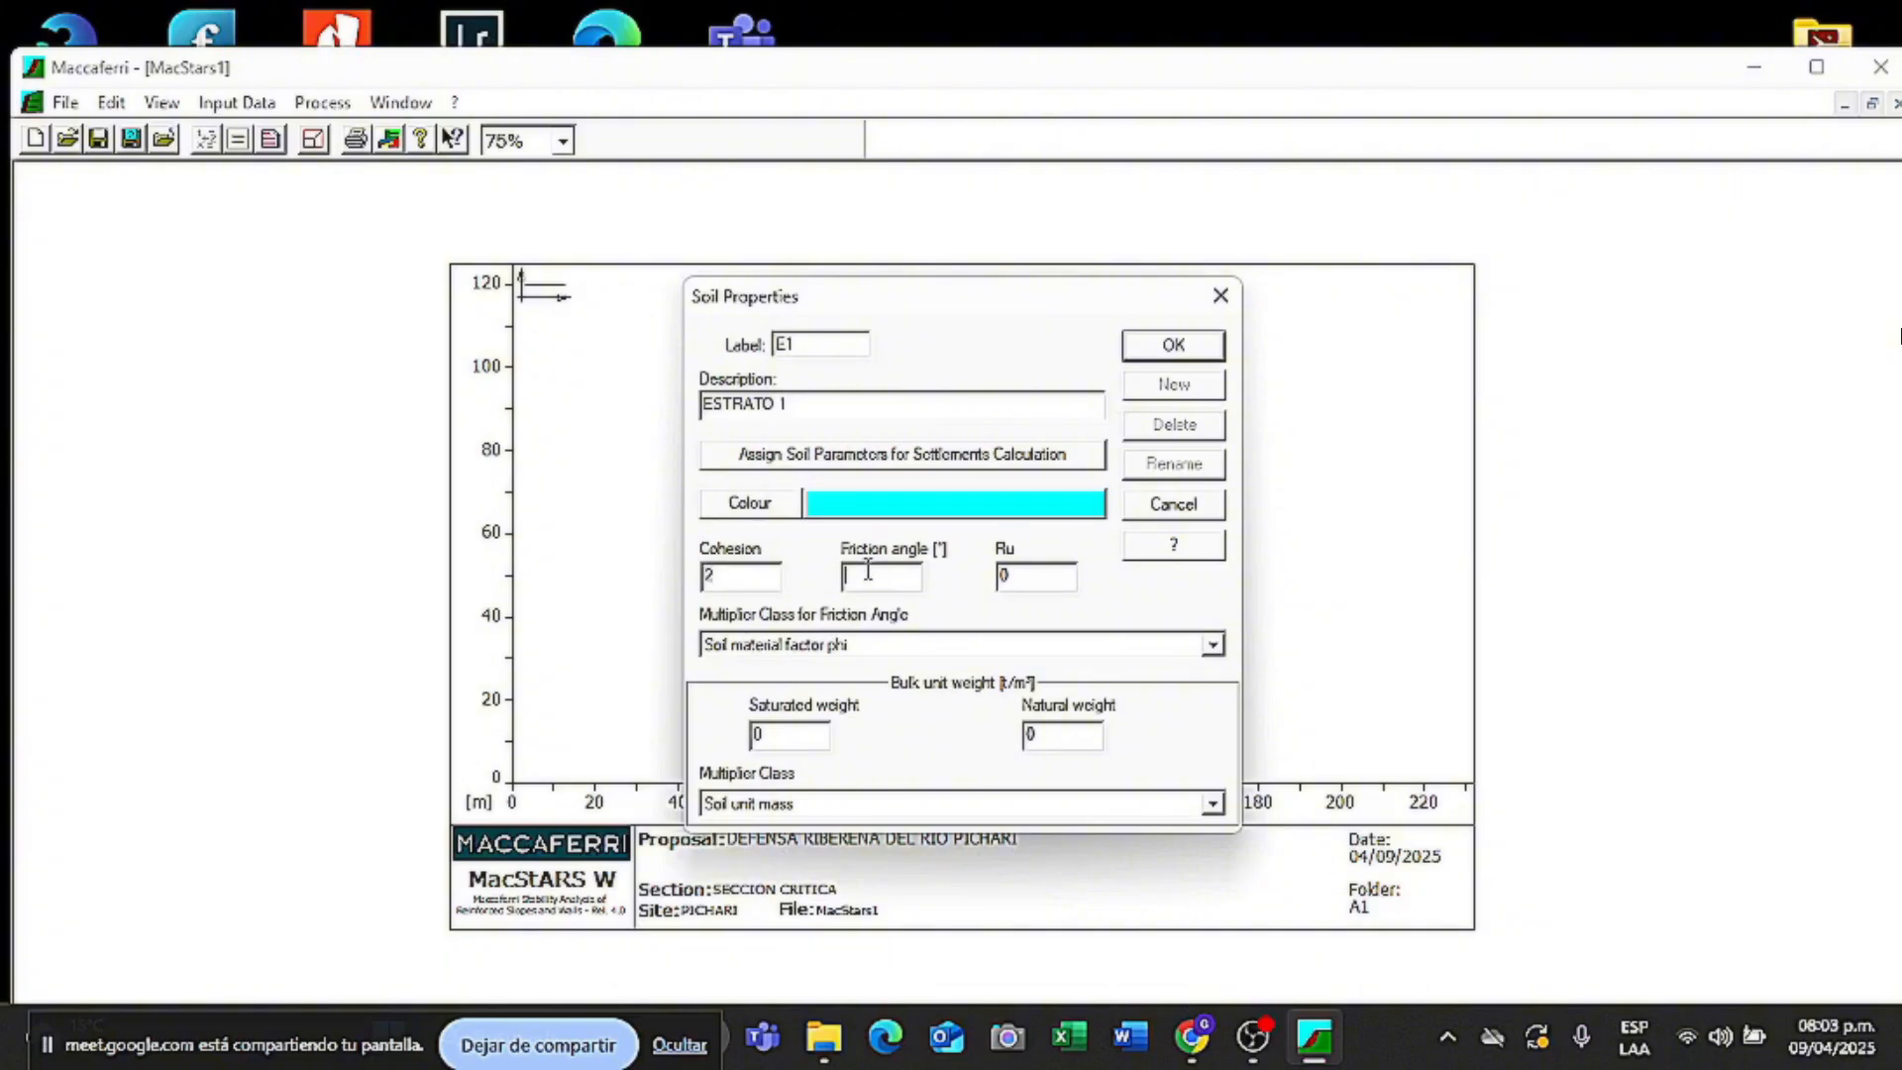
text(90)
double_click(1036, 736)
text(1.85)
click(1174, 385)
- Add soil E2 'ESTRATO 2' in blue: cohesion 1, friction 30, weights 1.95/1.8
click(820, 346)
text(E2)
click(817, 408)
text(ESTRATO 2)
click(750, 503)
click(979, 508)
click(872, 756)
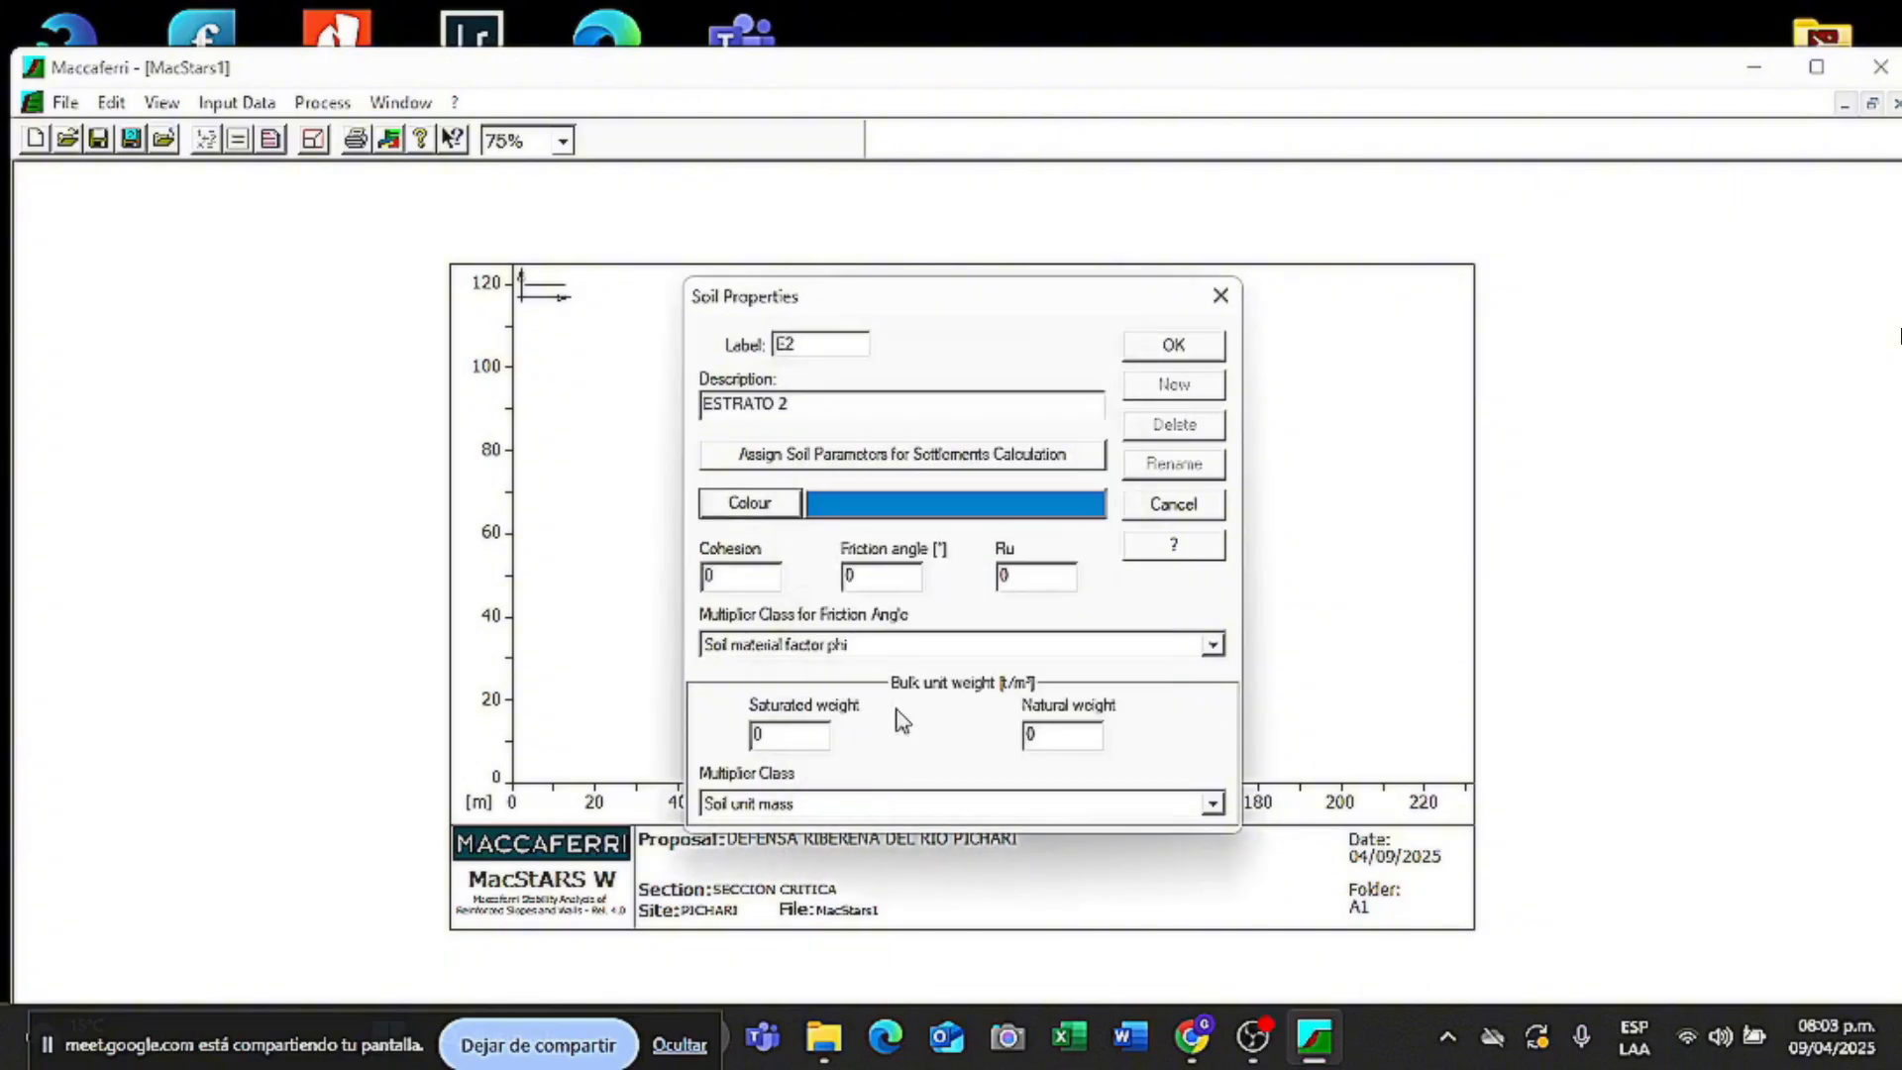
double_click(738, 578)
text(1)
double_click(869, 577)
text(30)
double_click(790, 736)
text(1.95)
key(Tab)
text(1.8)
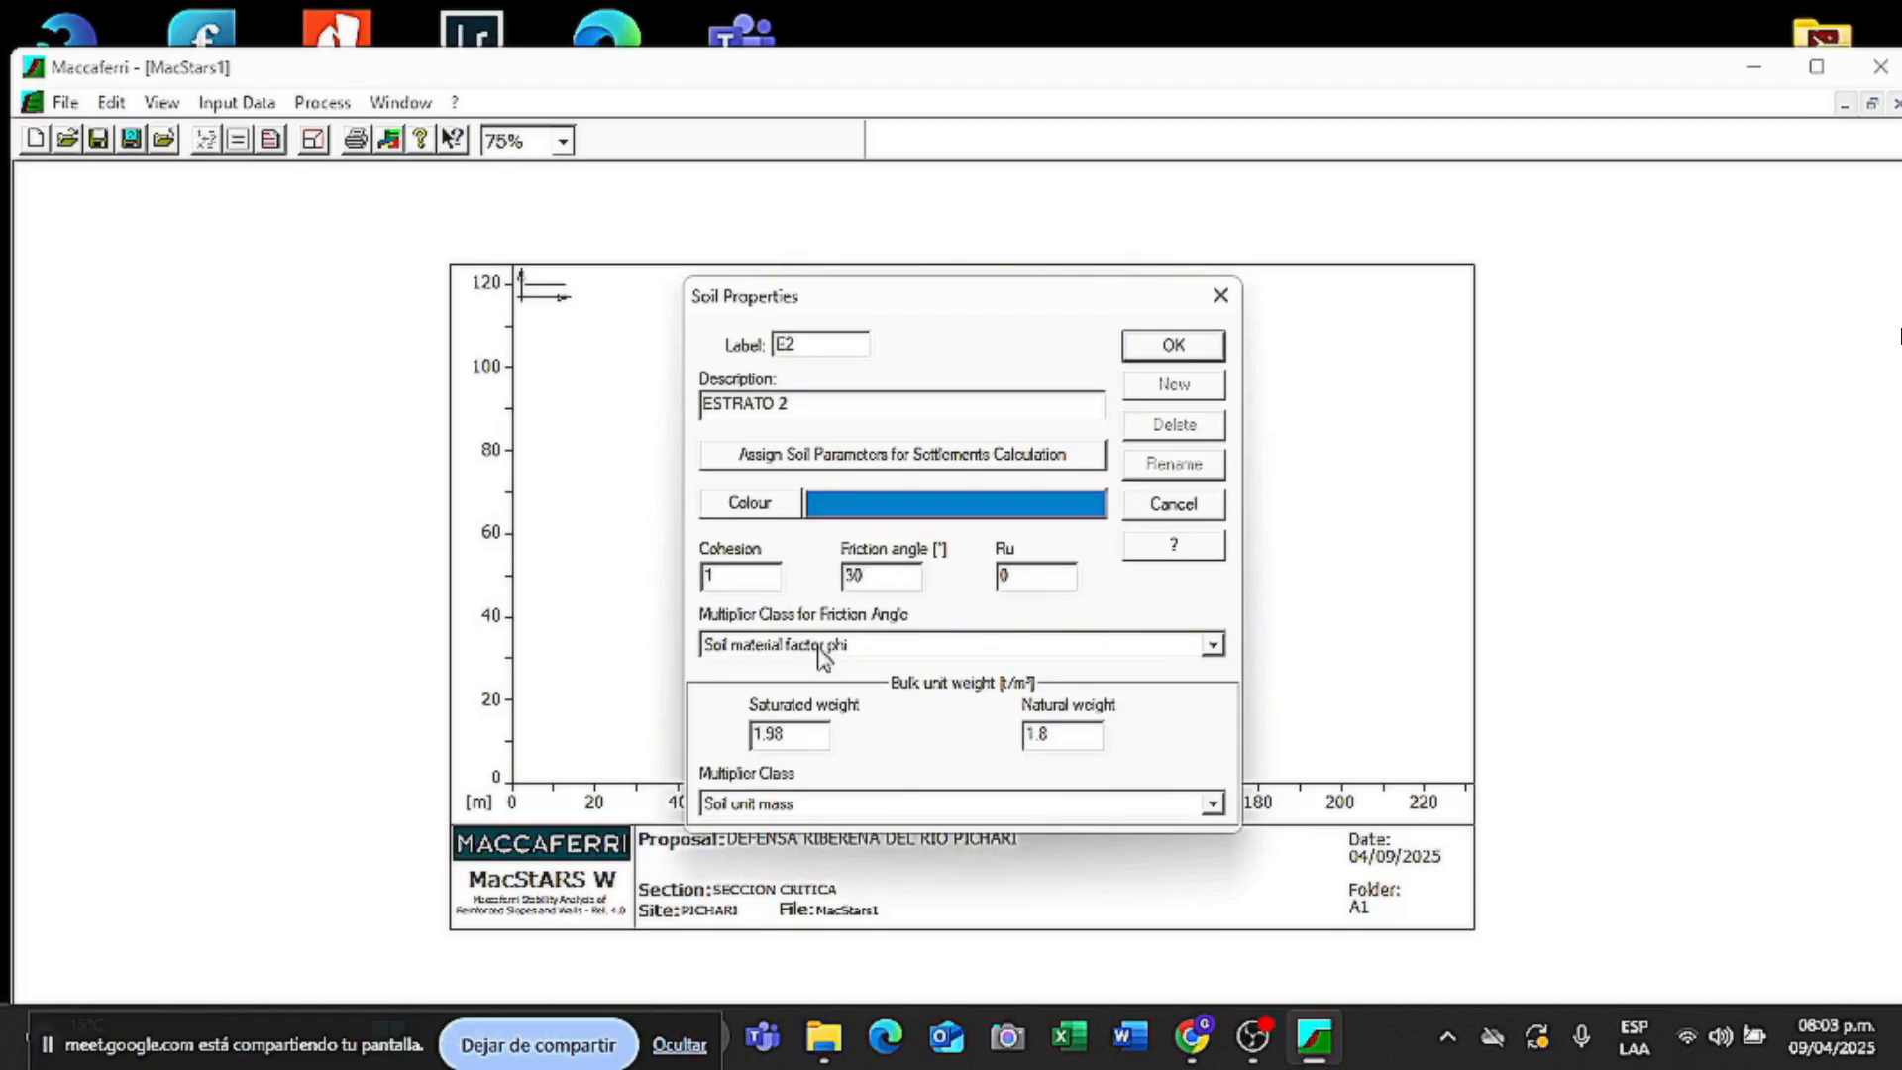
click(1174, 385)
- Fill in soil E3 'ESTRATO 3' in green: cohesion 0.5, friction 30, weights 1.935/1.78
click(772, 402)
text(ESTRATO 3)
click(750, 503)
click(872, 756)
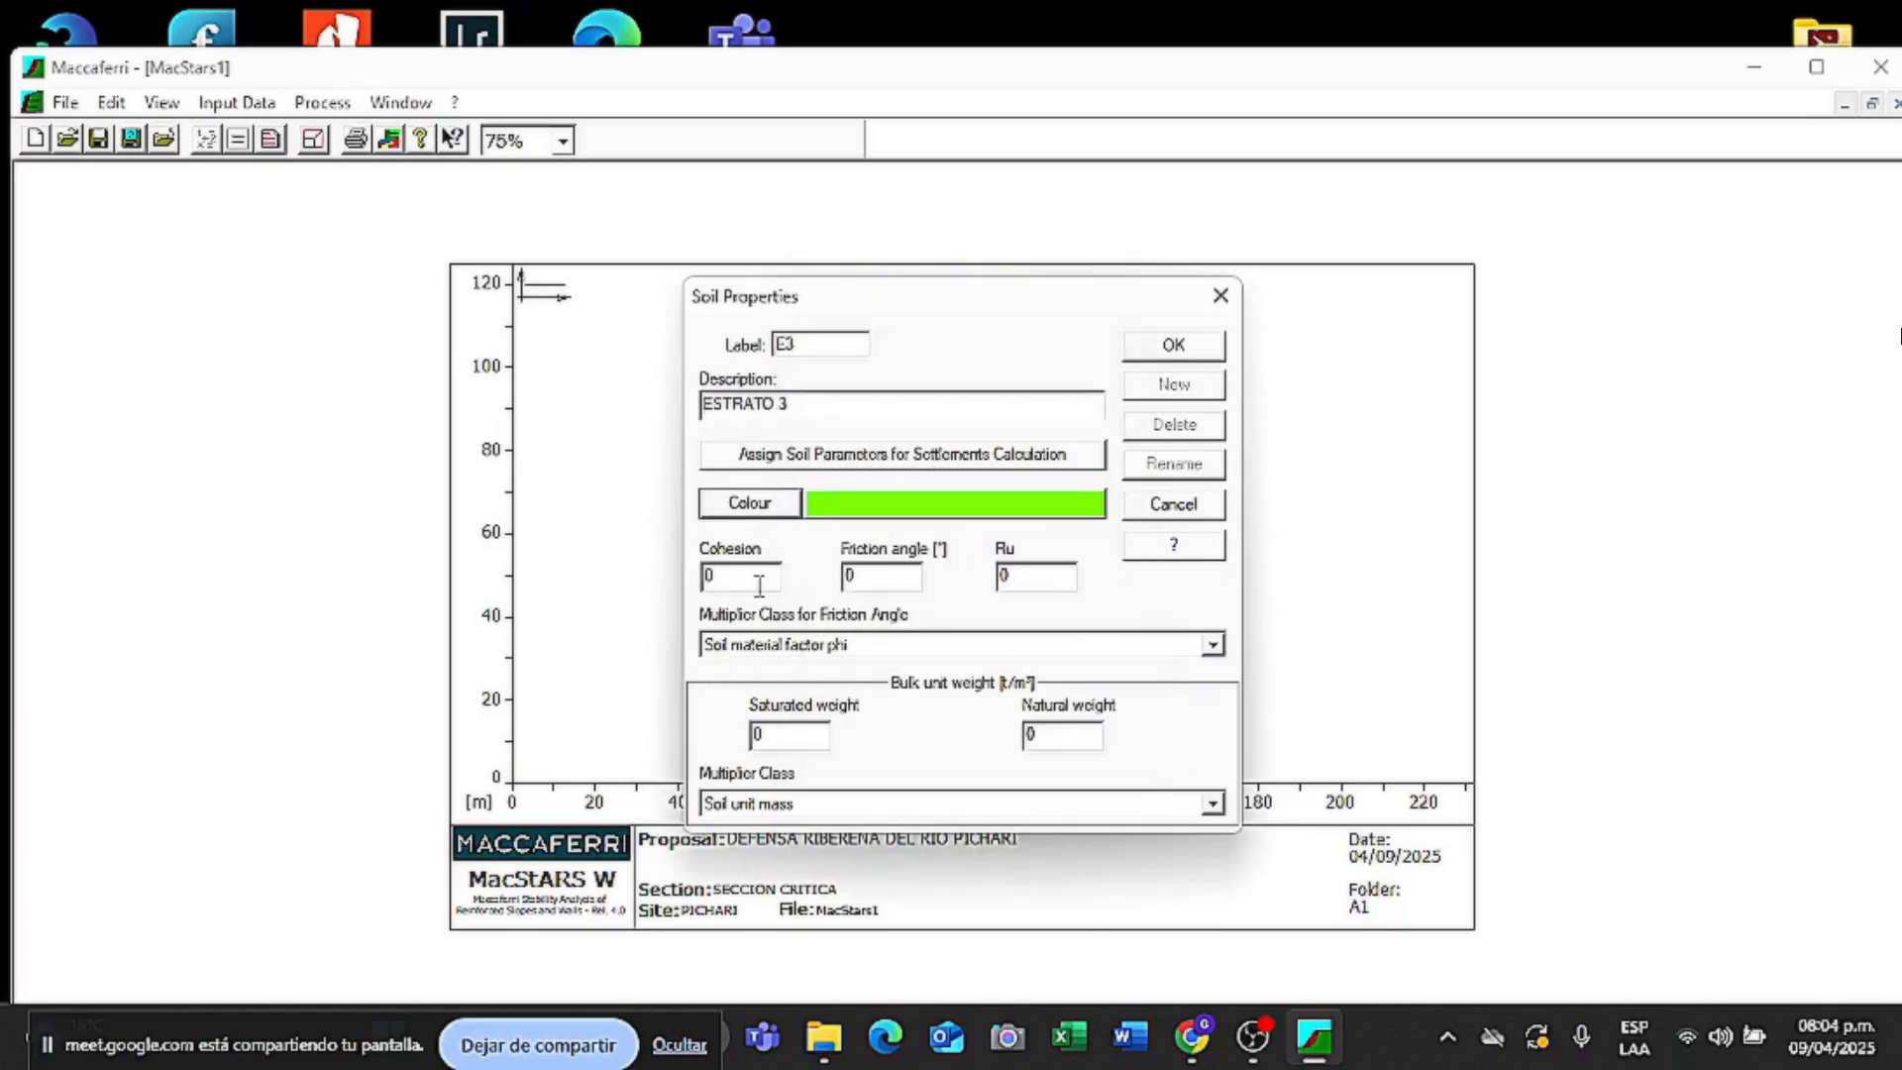
click(760, 582)
text(.5)
key(Tab)
text(30)
click(792, 732)
key(BackSpace)
text(1.935)
key(Tab)
text(1.78)
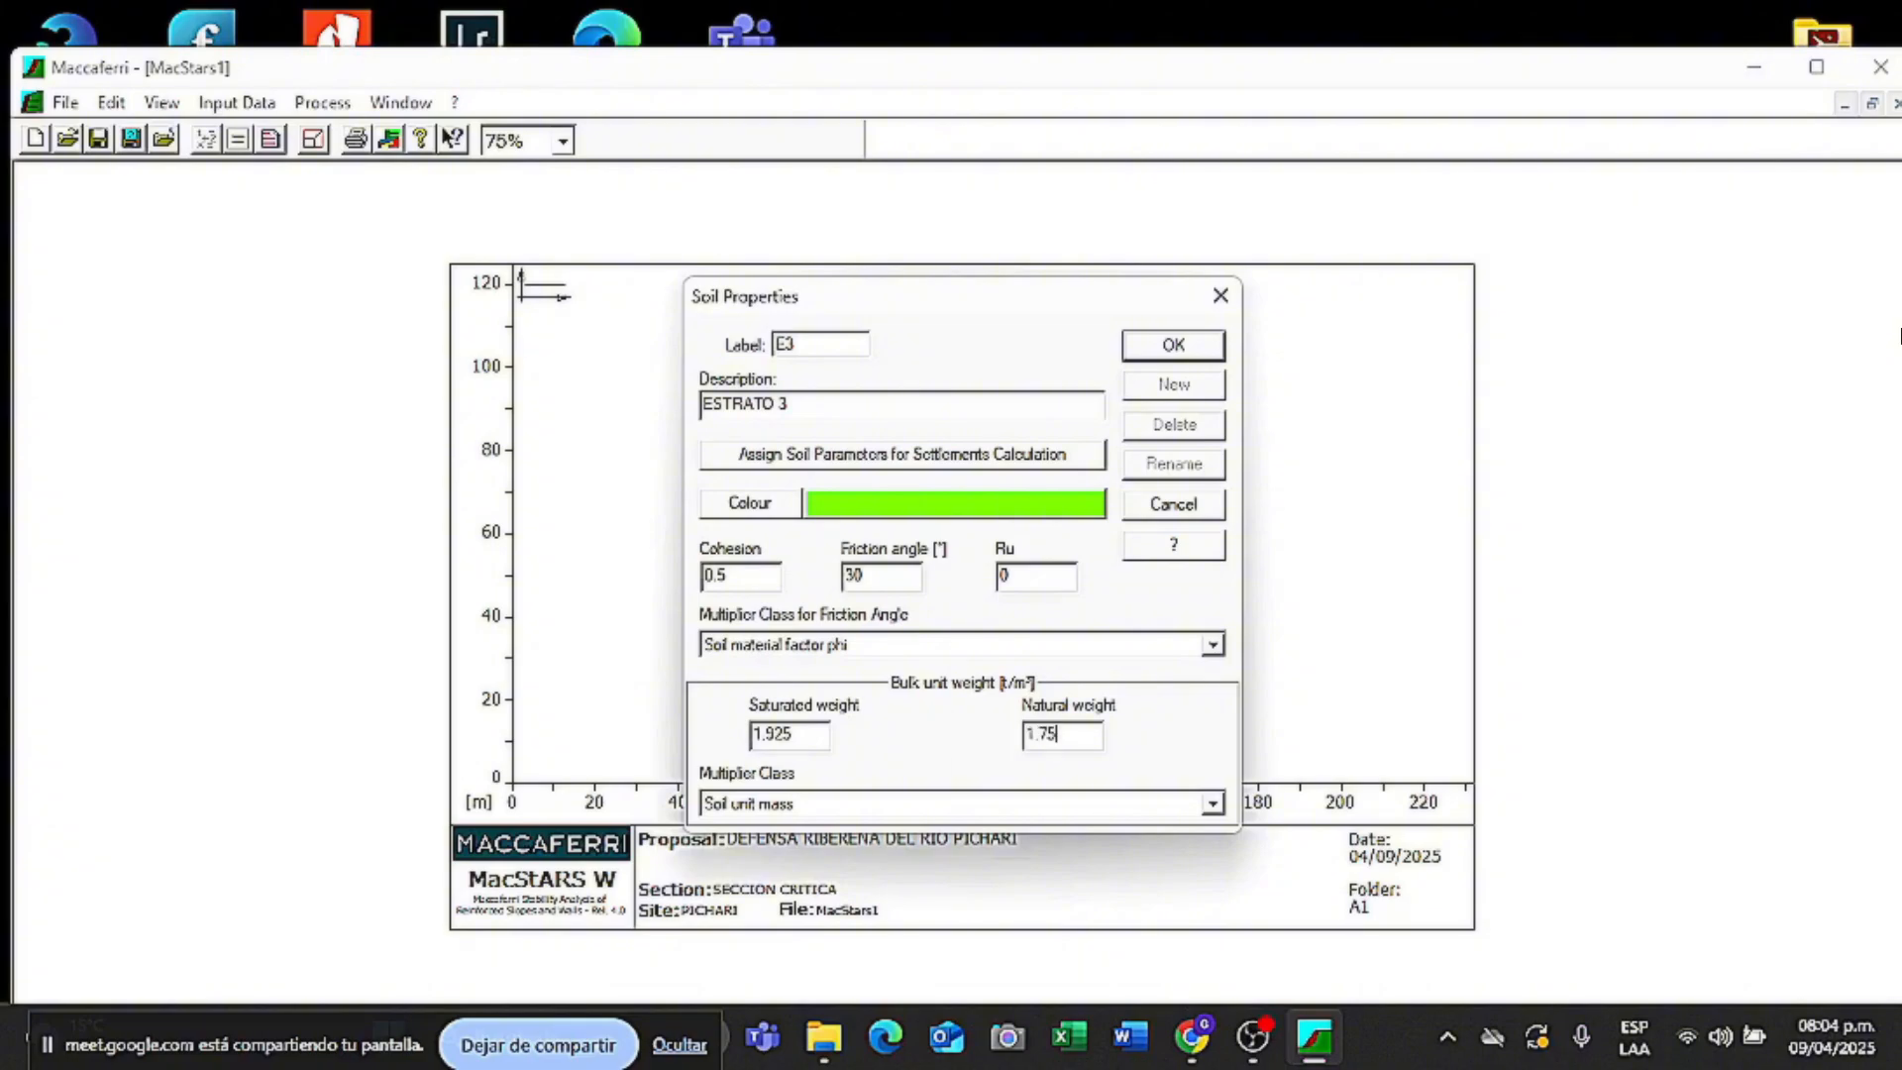
- Add brown soil E4 'ESTRATO 4': cohesion 0.75, friction 33, weights 1.87/1.7
click(1174, 384)
text(ESTRATO 4)
click(785, 501)
click(757, 578)
text(.75)
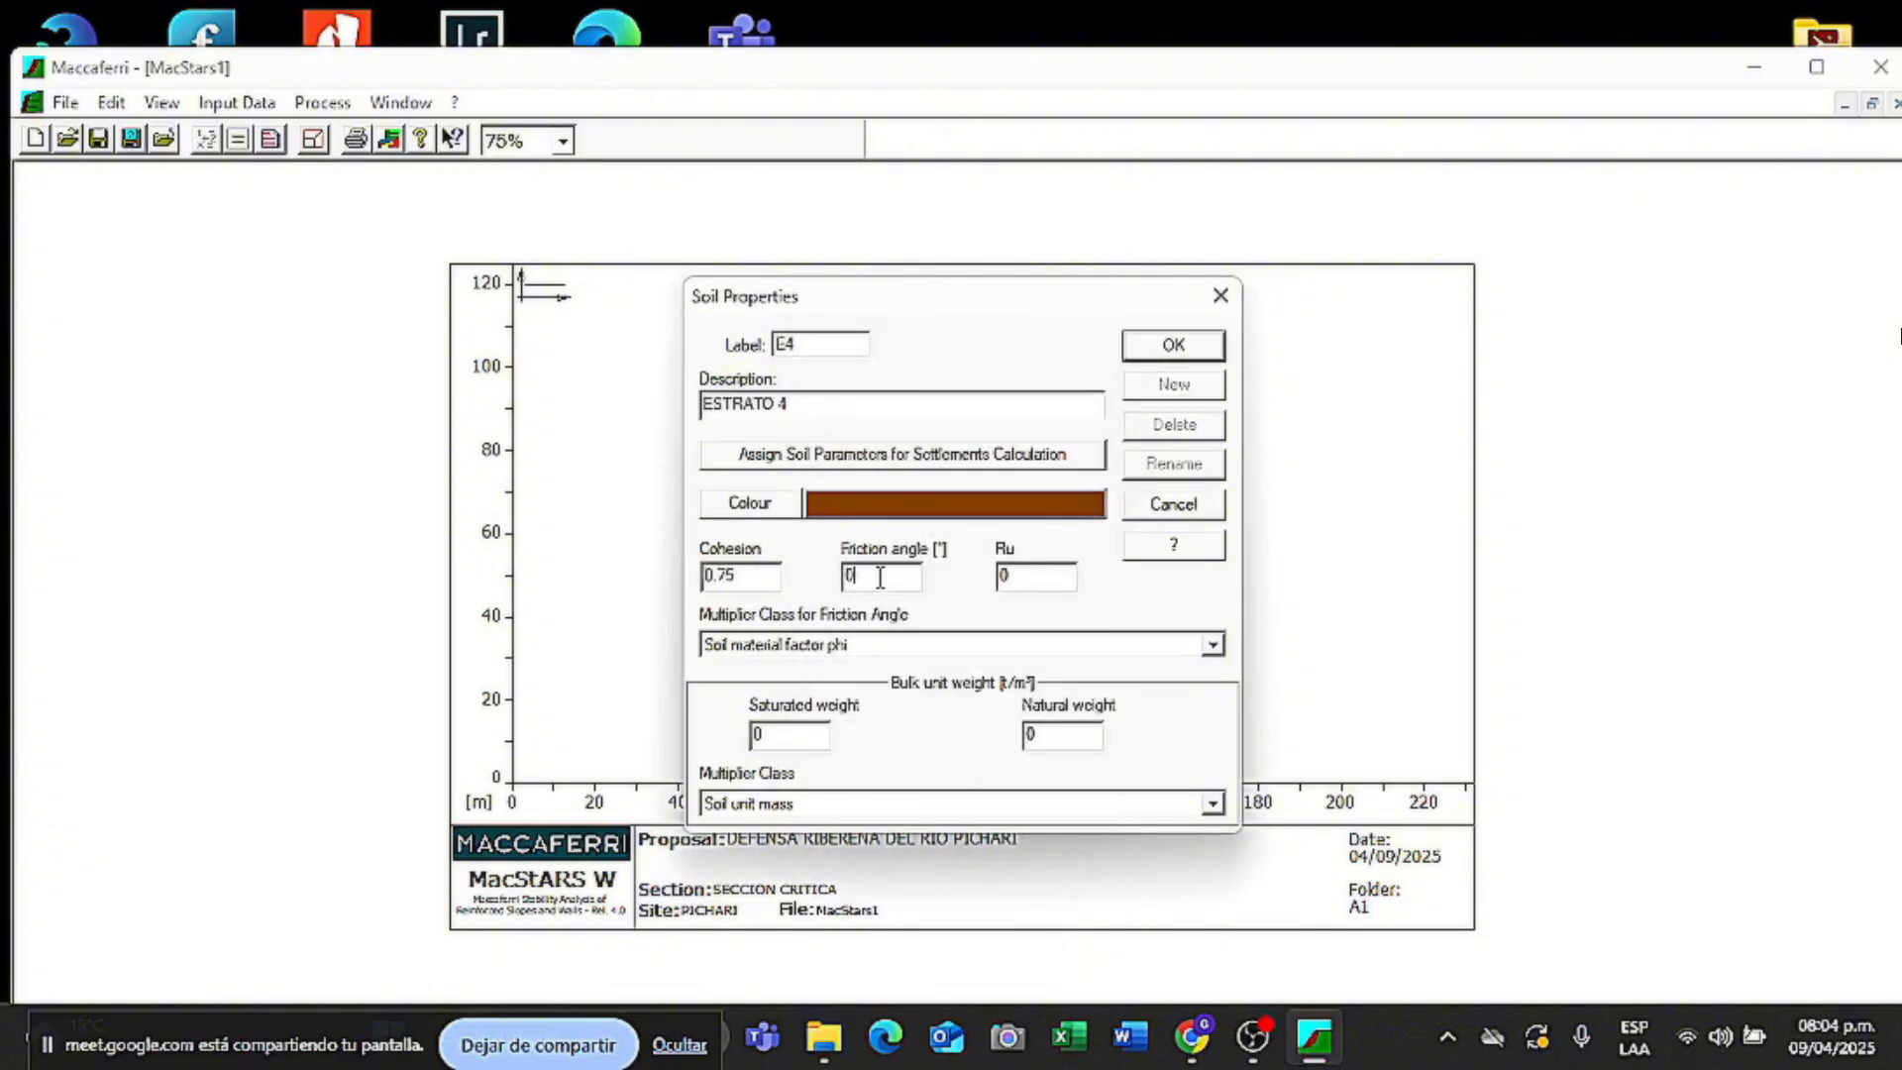
click(879, 577)
key(BackSpace)
text(33)
click(826, 728)
key(BackSpace)
text(1.87)
key(Tab)
text(1.7)
click(1205, 354)
- Create soil RE named 'RELLENO ESTRUCTURAL' with an orange colour
click(1172, 385)
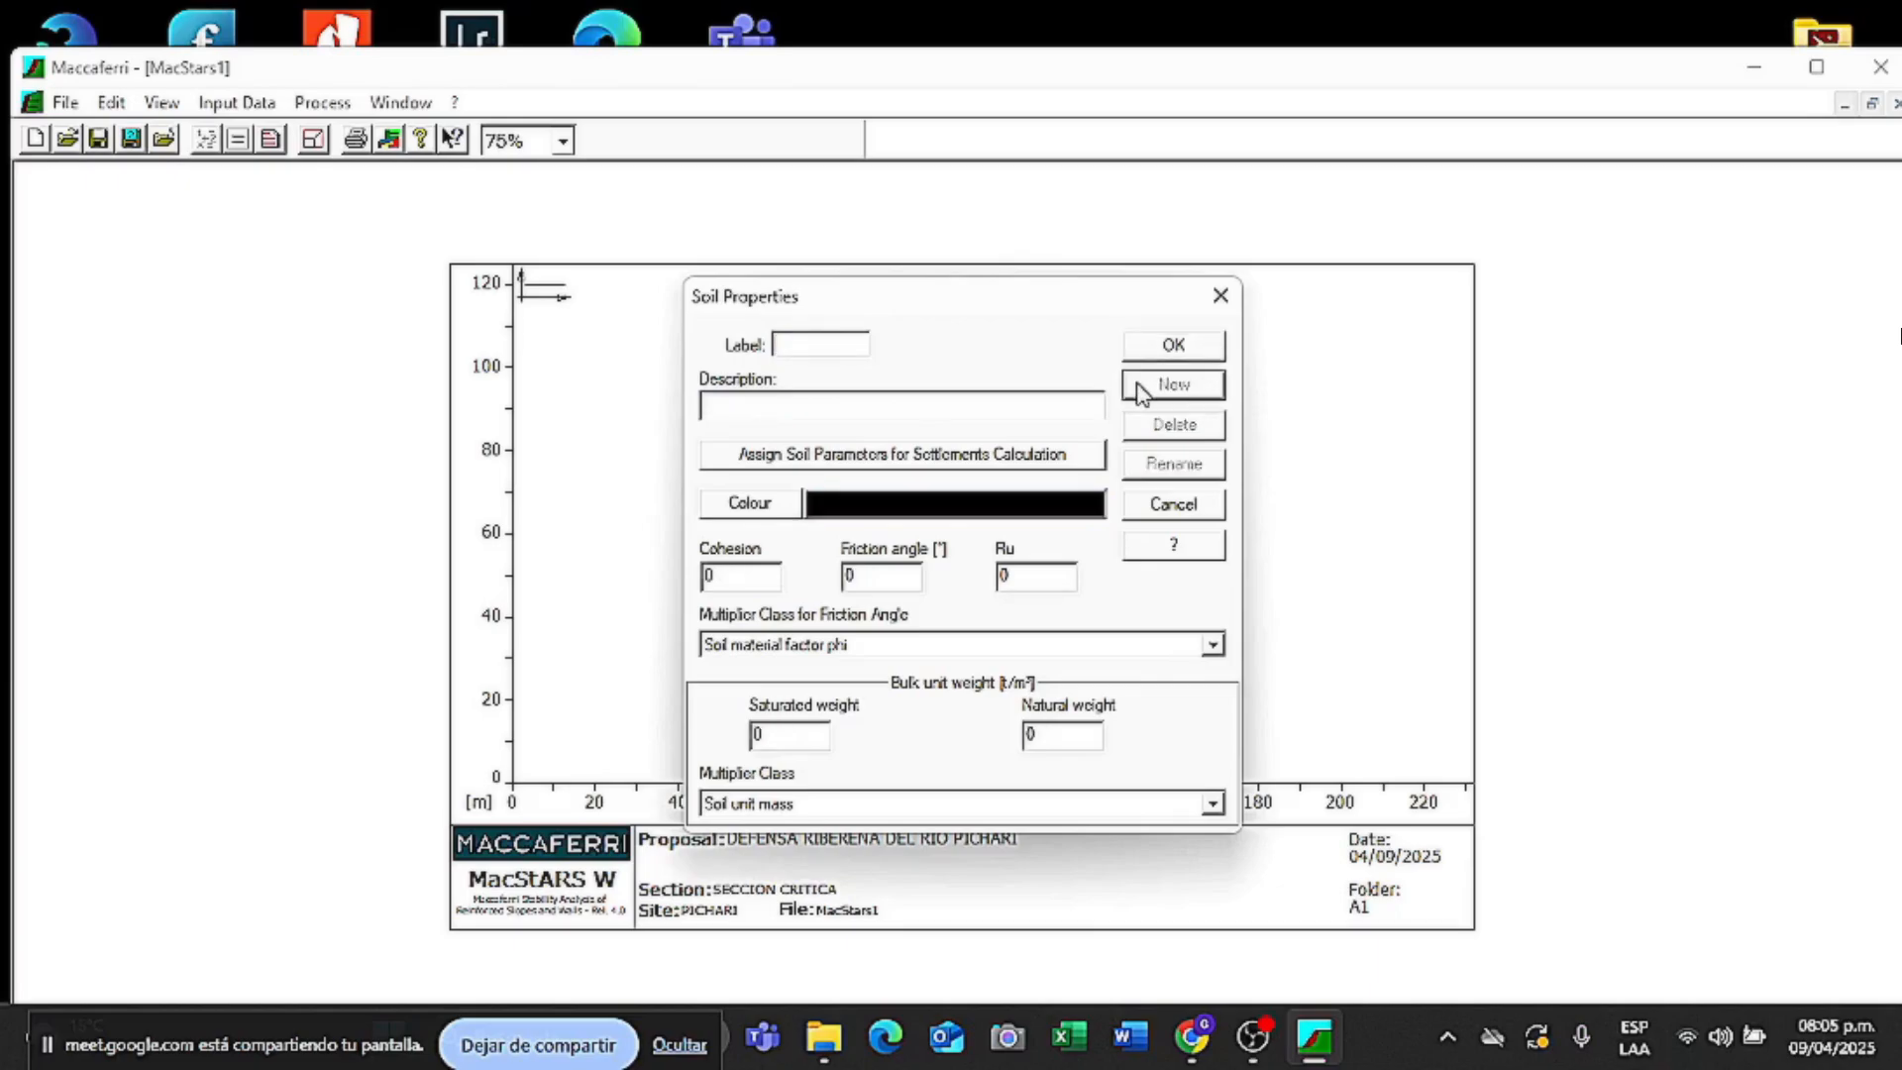
text(RE)
click(797, 401)
text(RELLENO ESTRUCTURAL)
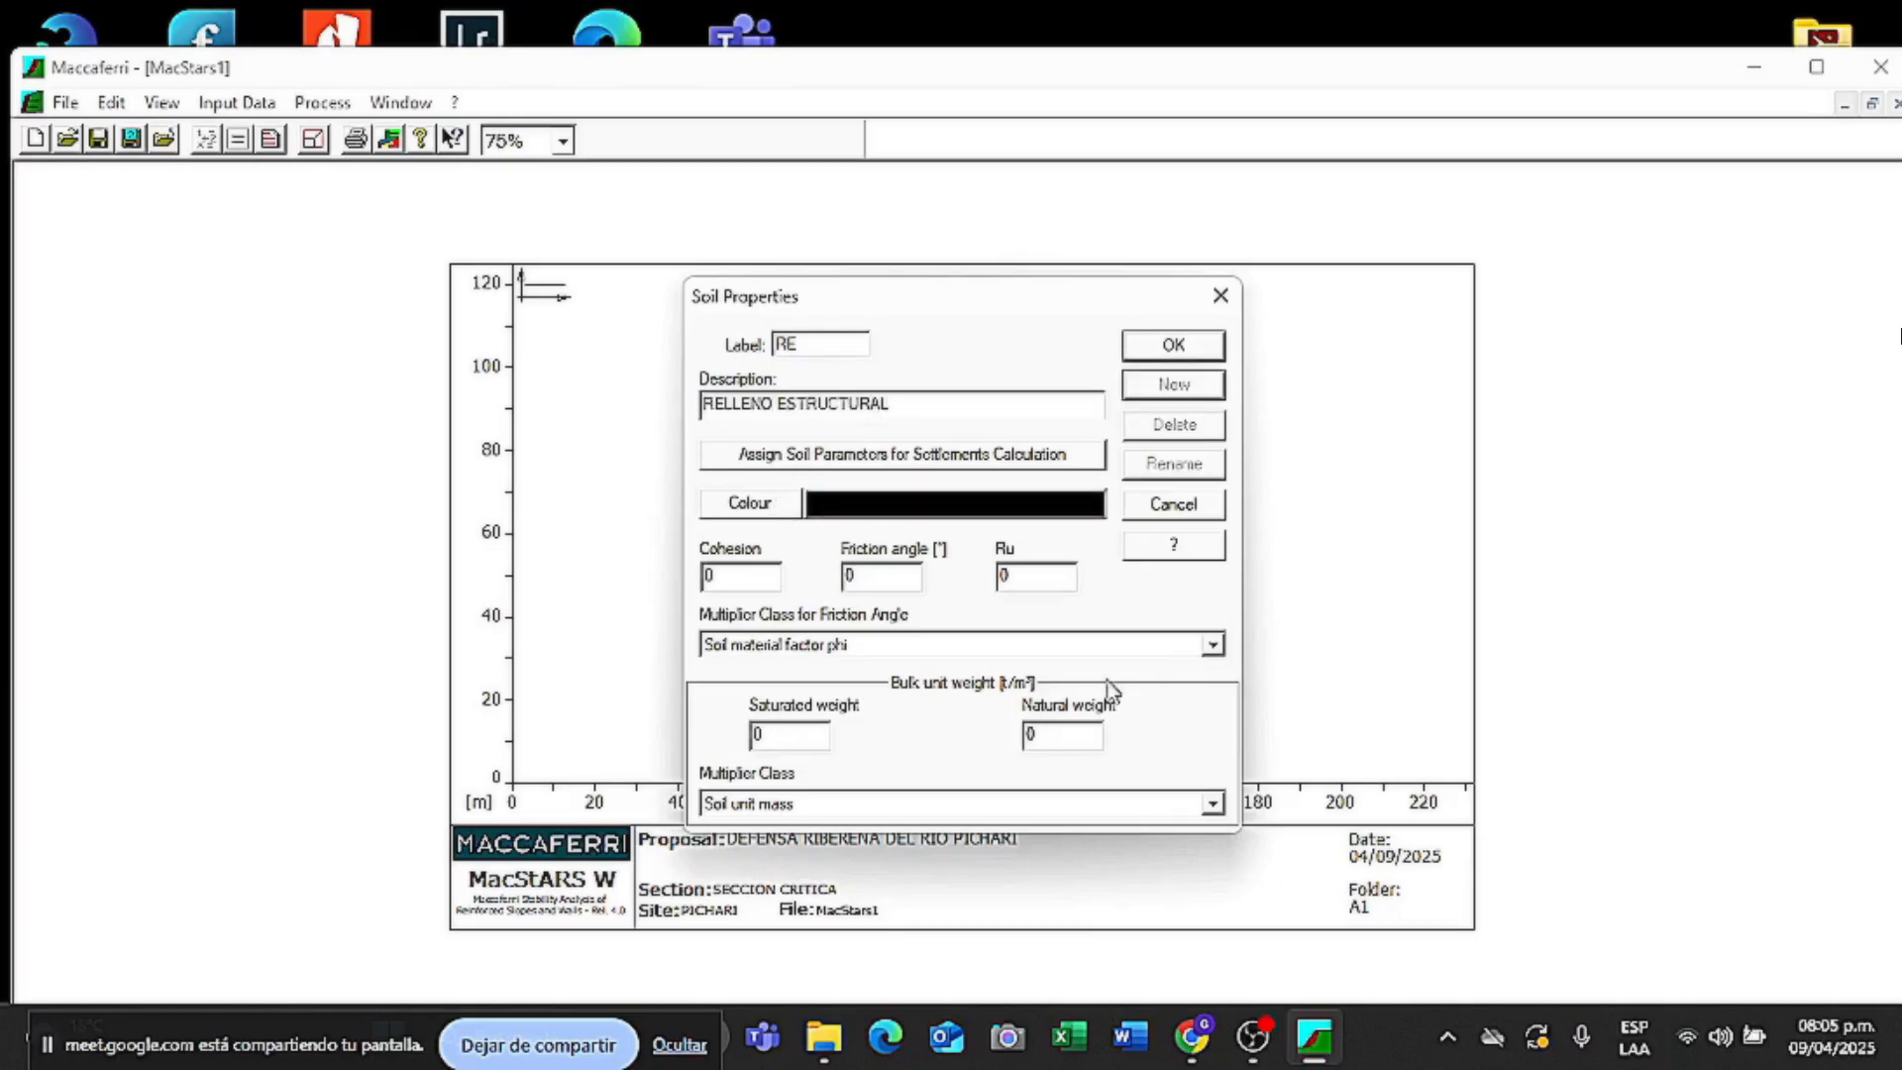
click(750, 503)
click(872, 507)
click(861, 756)
- Give soil RE cohesion 0.5, friction 33, weights 1.87/1.7 and save it
click(770, 579)
key(BackSpace)
text(0.5)
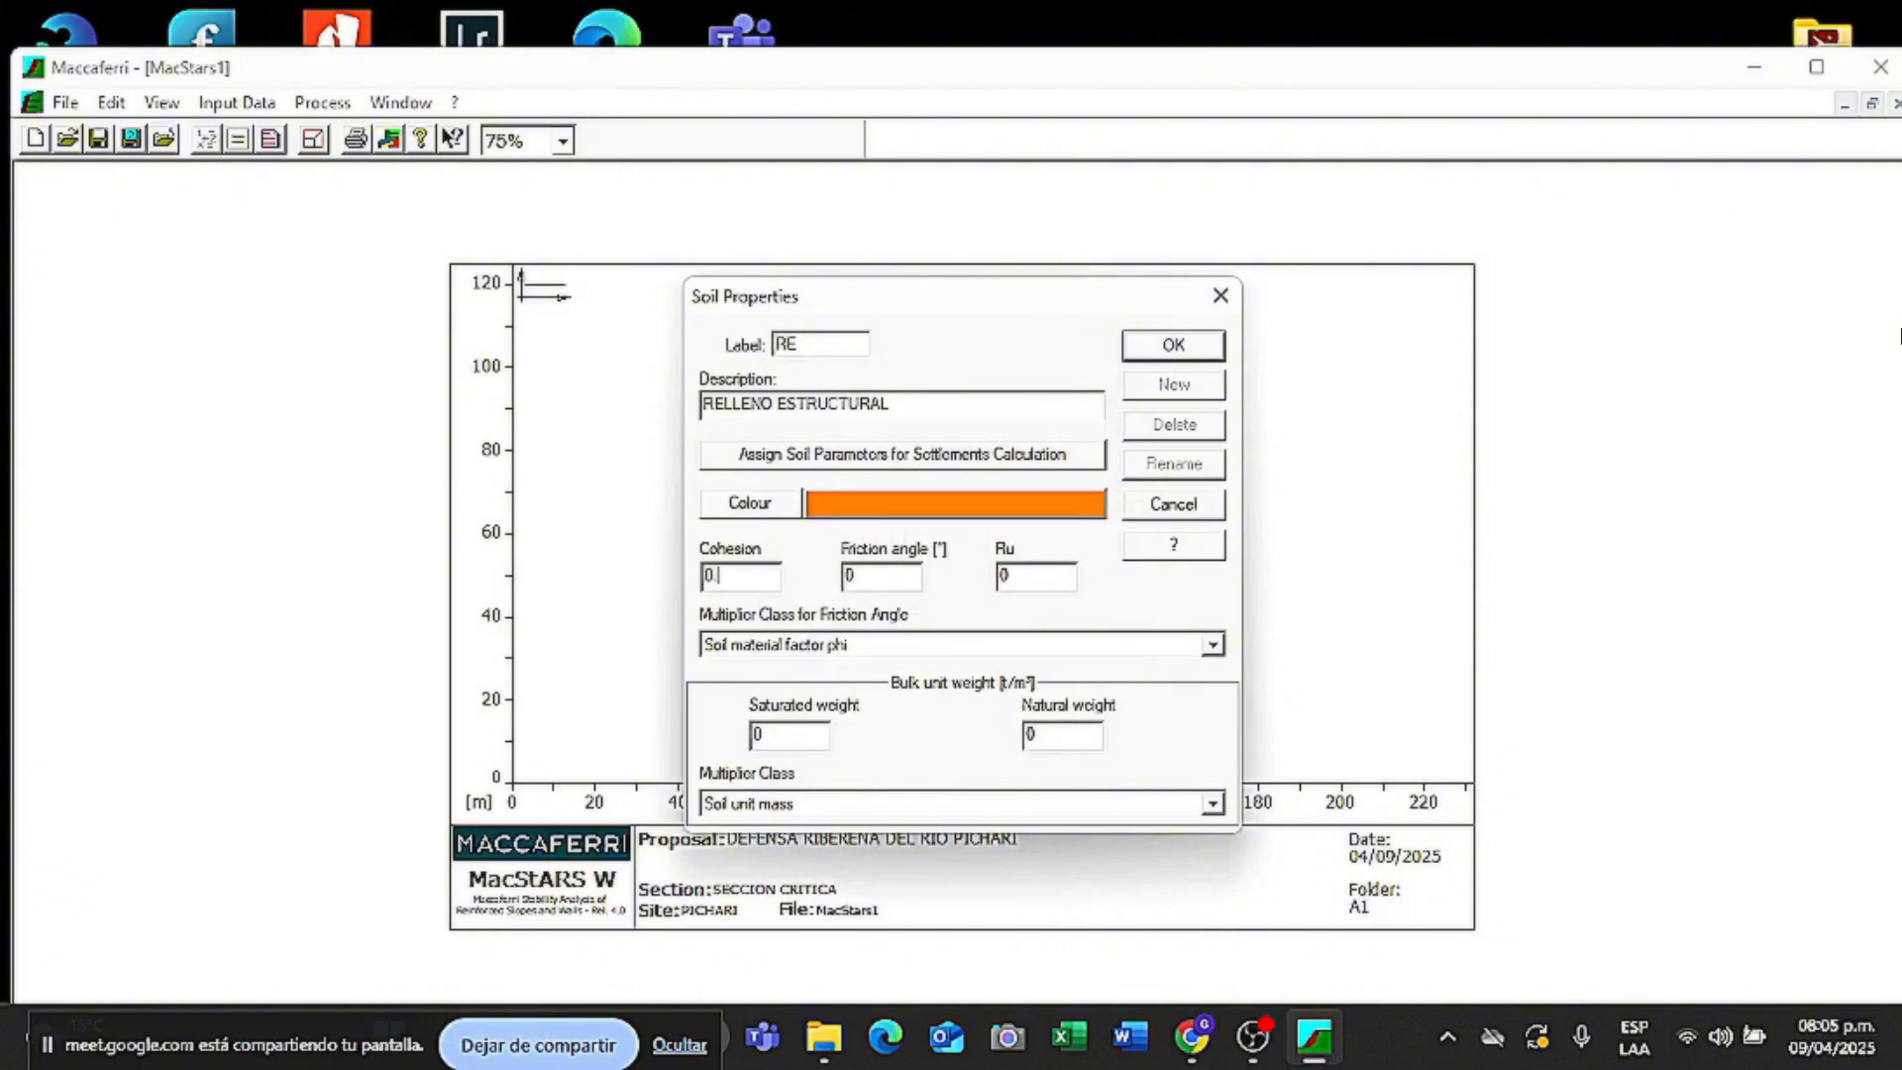
click(898, 577)
key(BackSpace)
text(33)
click(792, 738)
key(BackSpace)
text(1.87)
click(1073, 747)
key(BackSpace)
text(1.7)
click(1201, 357)
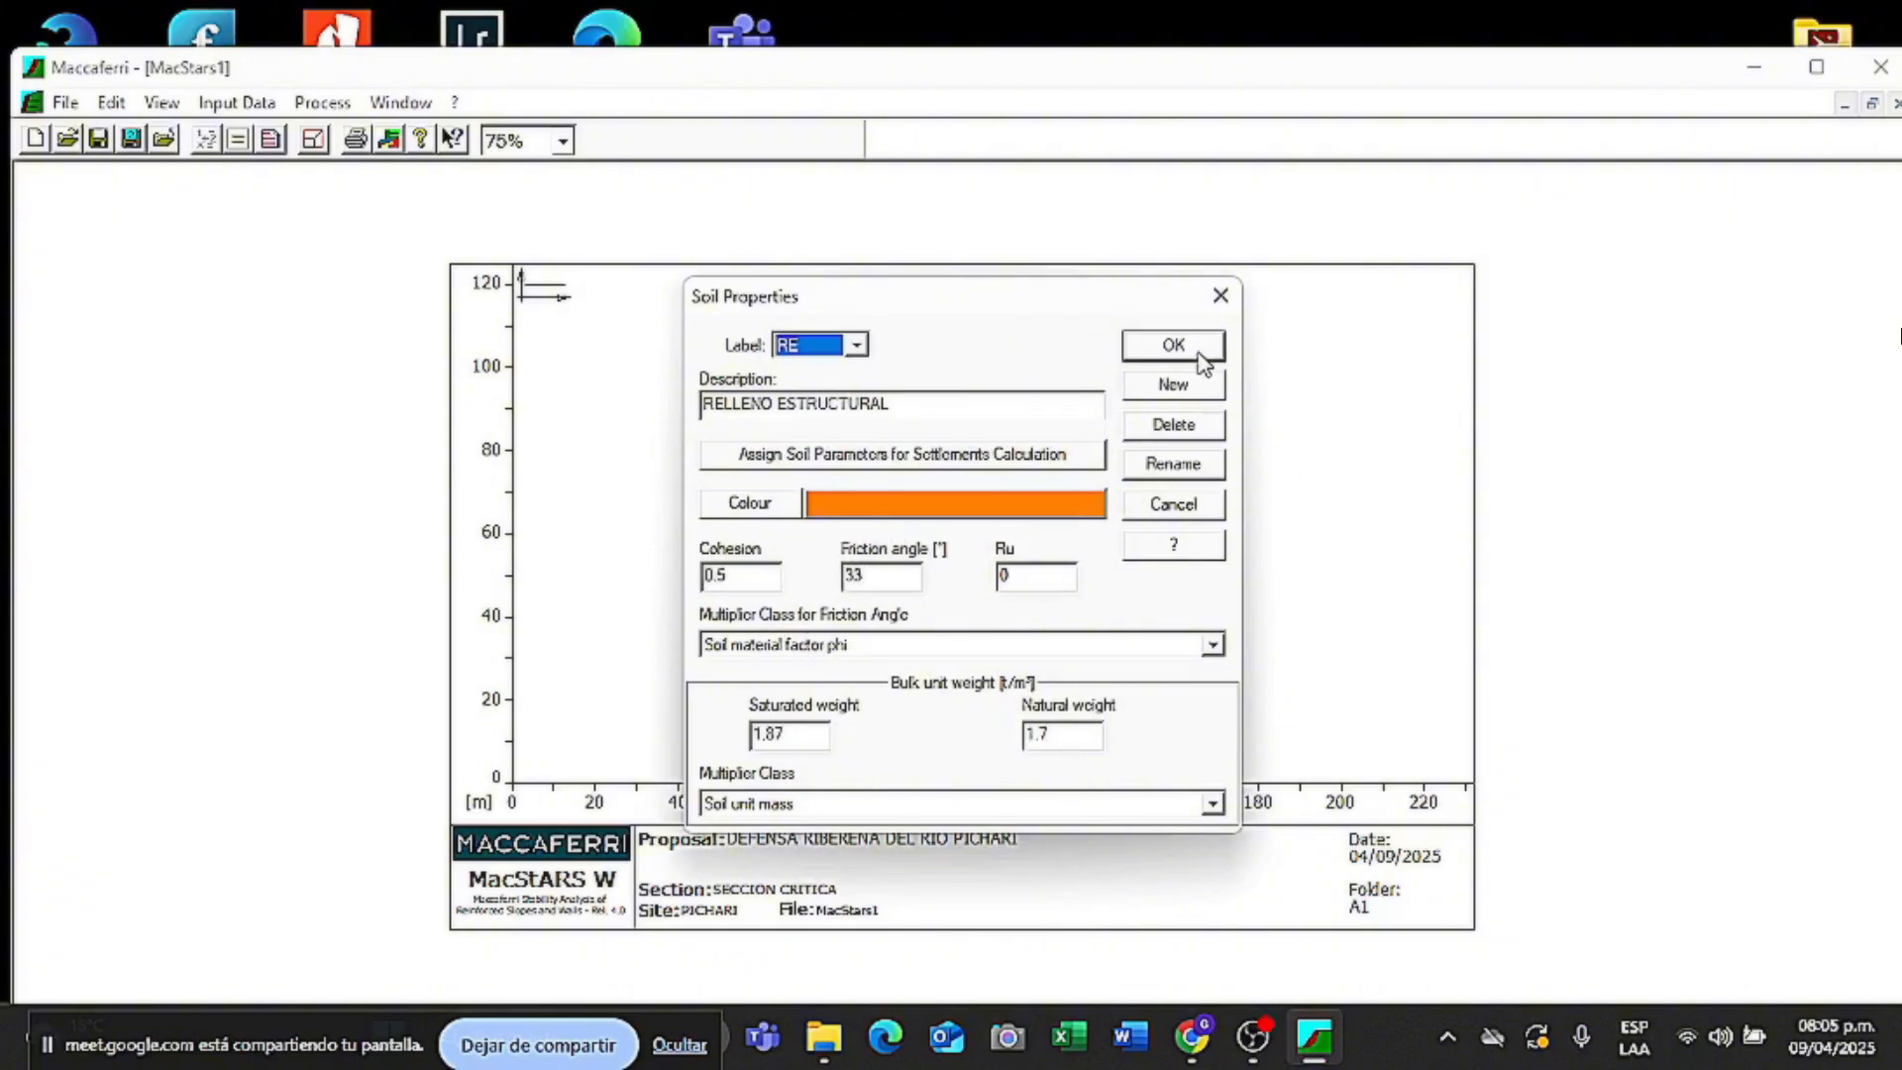
- Close Soil Properties and open Strata geometry from the Input Data menu
click(1202, 357)
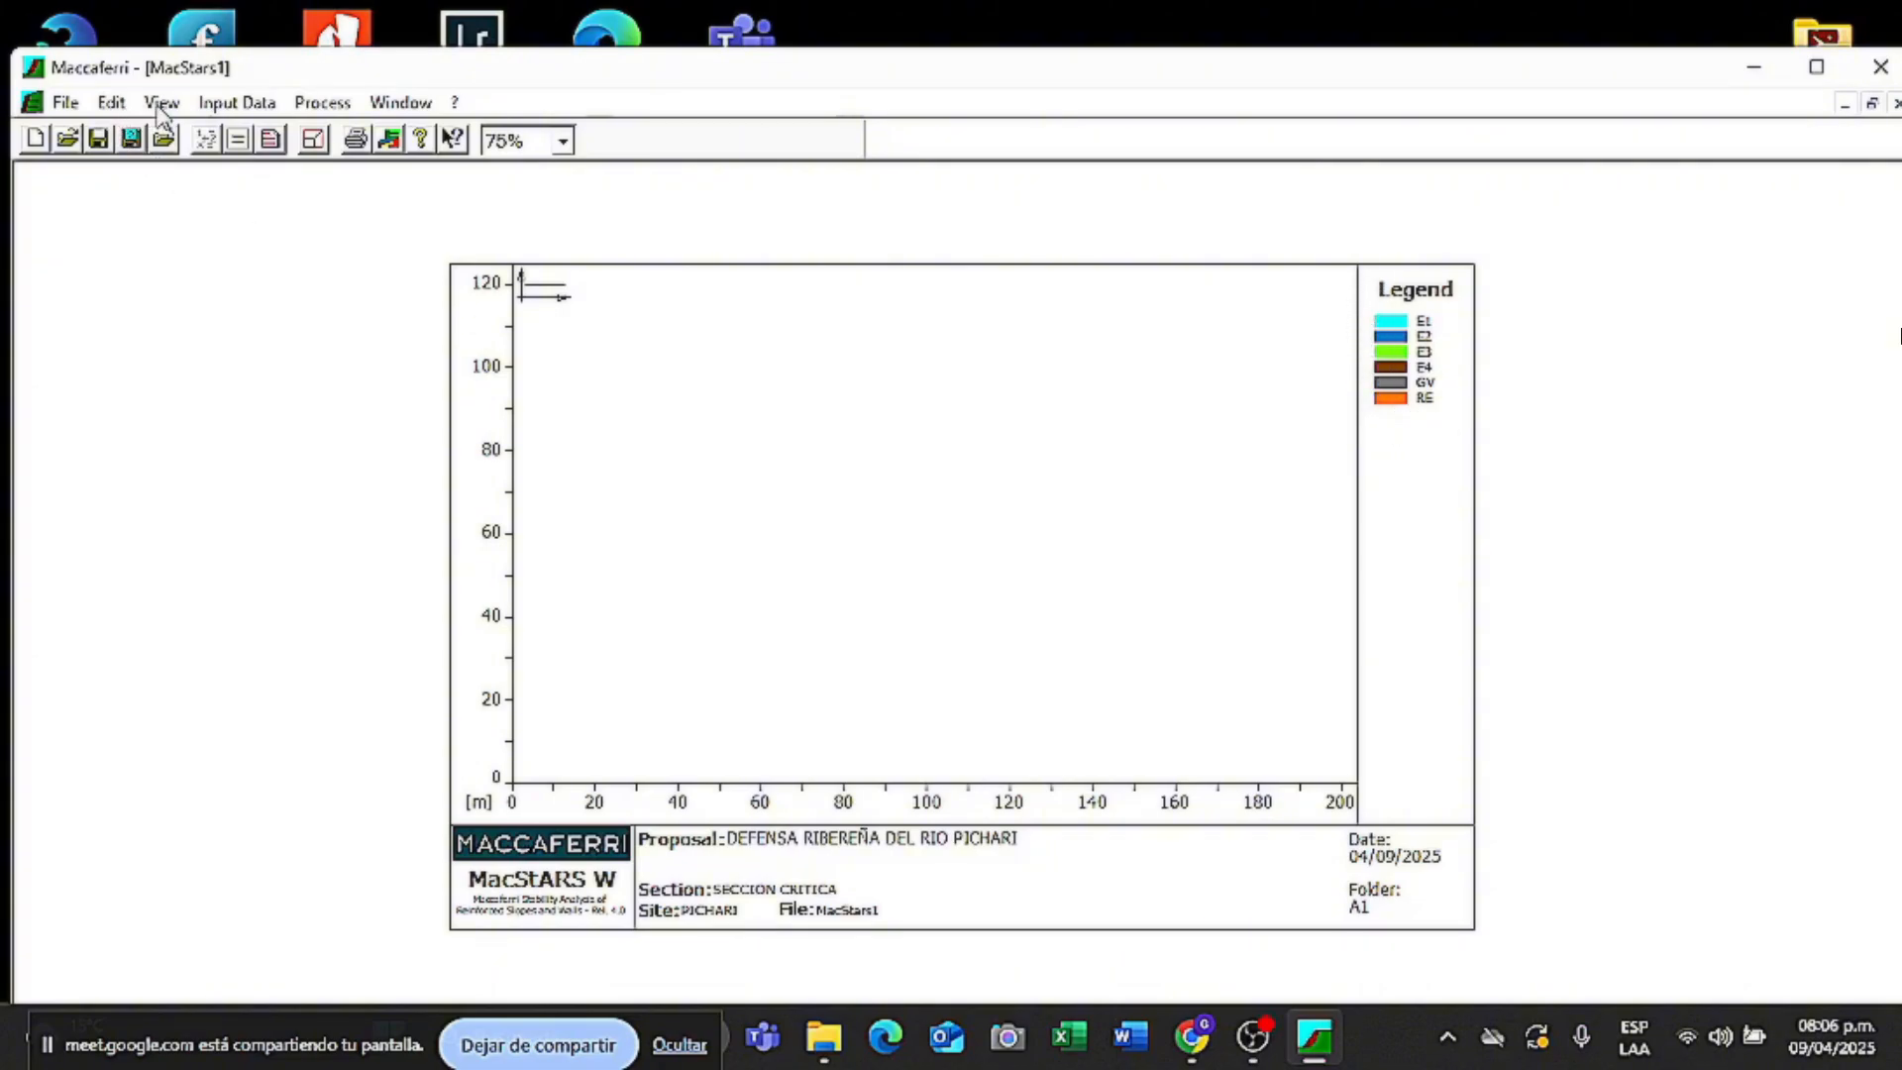
click(213, 107)
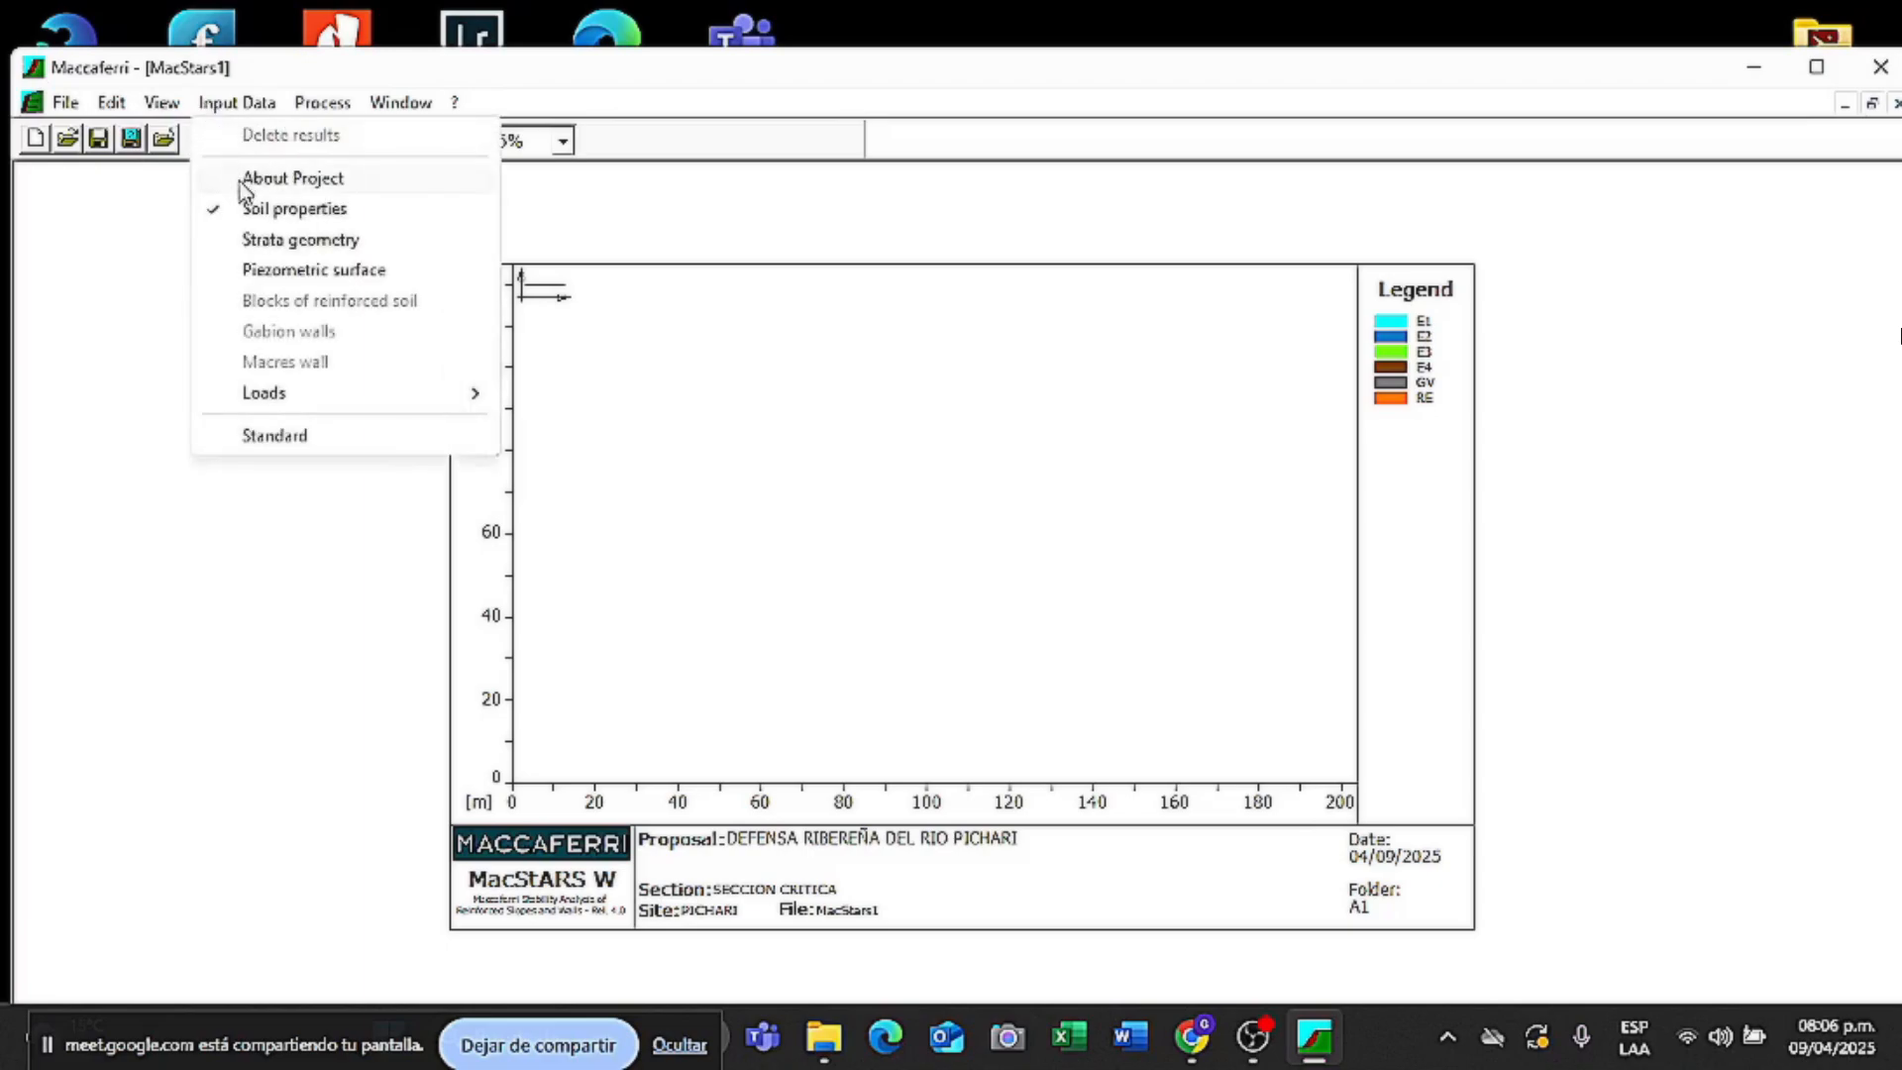
click(269, 242)
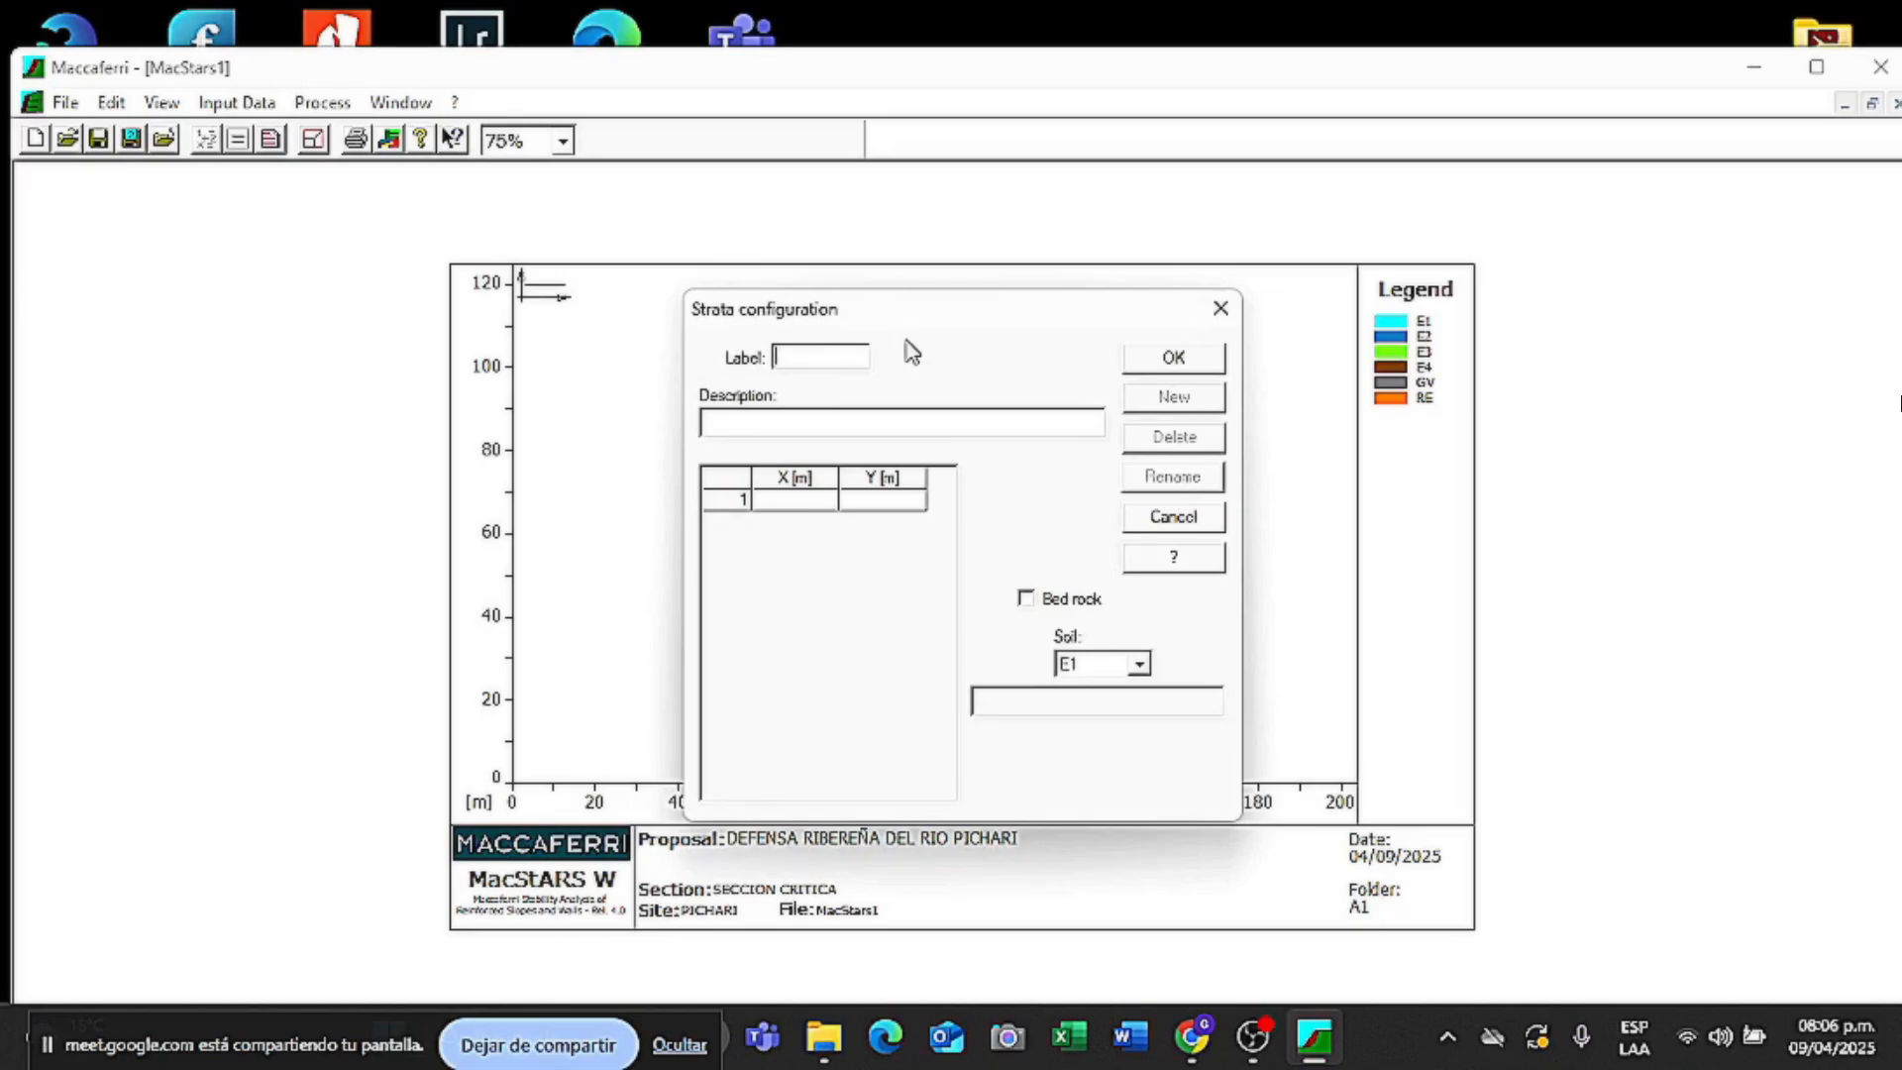
- Label the stratum E1, describe it as 'ESTRATIO 1' and assign soil E1
text(E1)
key(Tab)
text(ES)
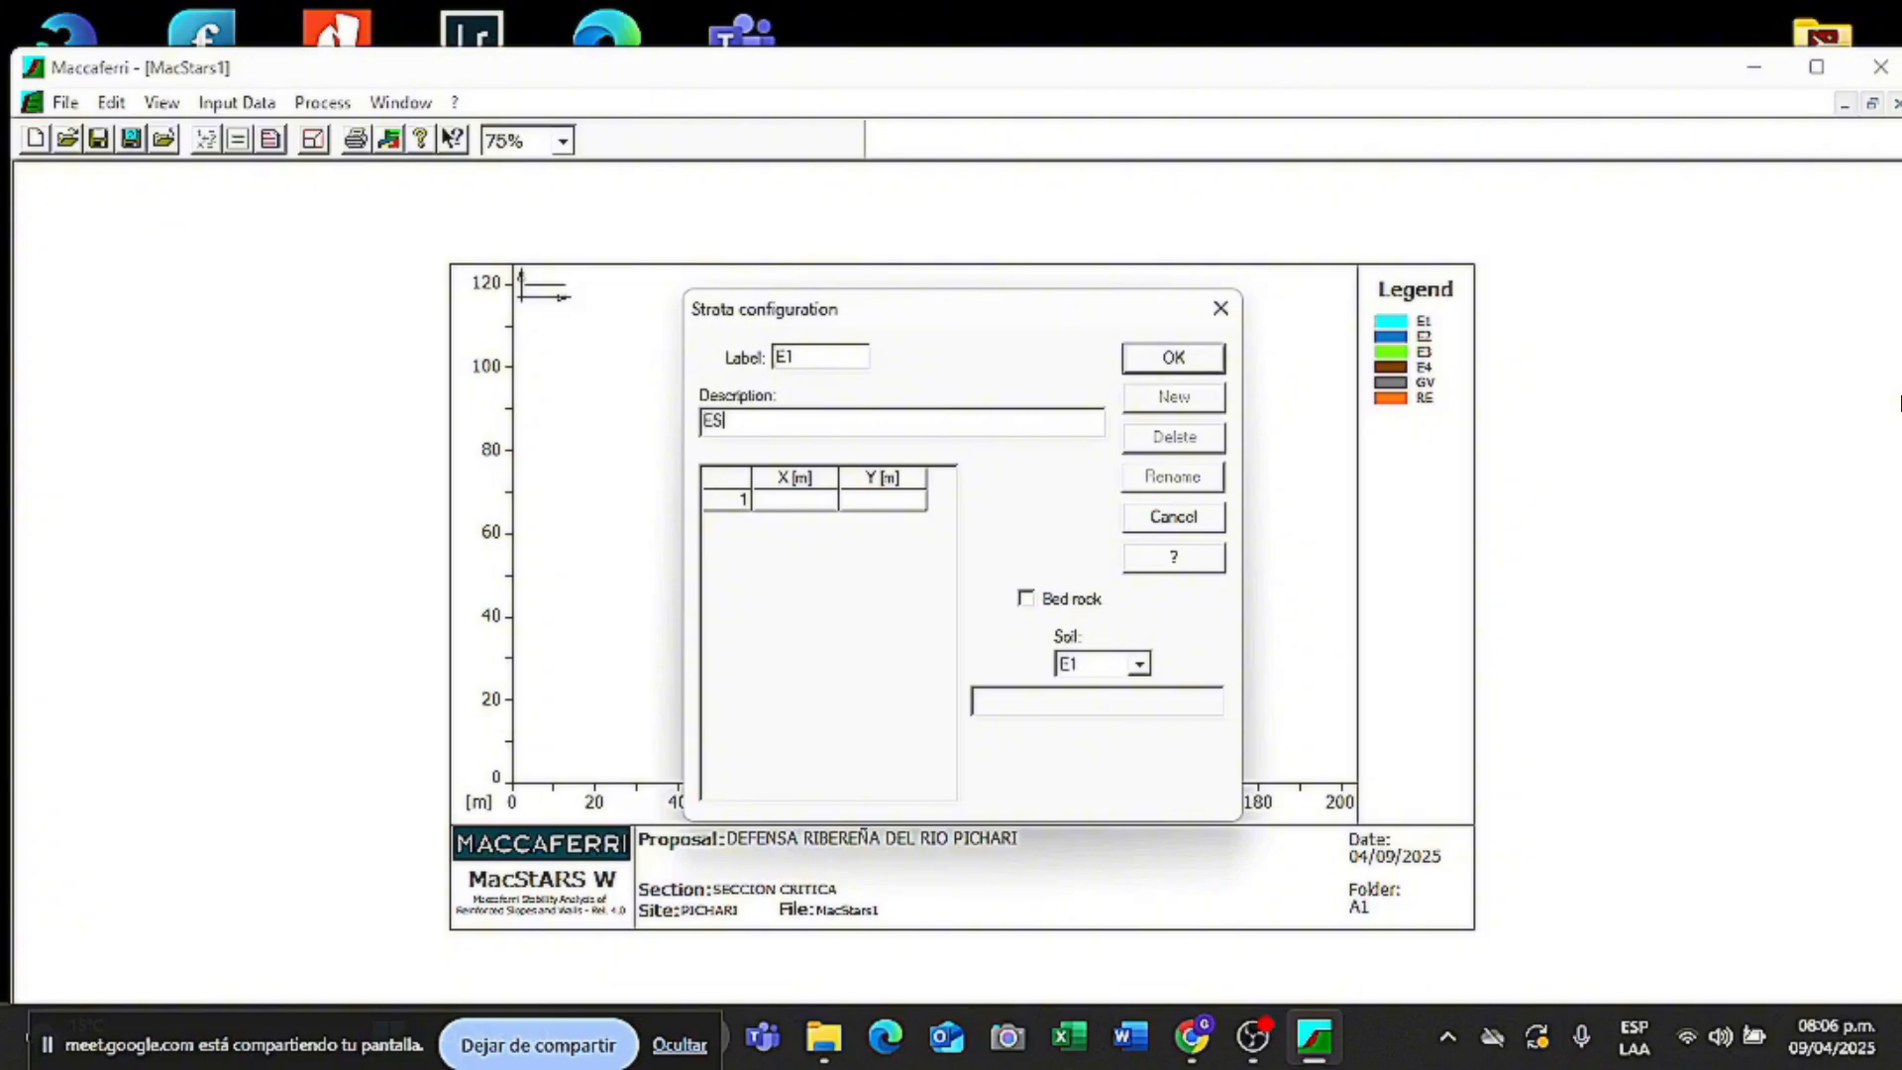
text(TRATIO 1)
click(1139, 665)
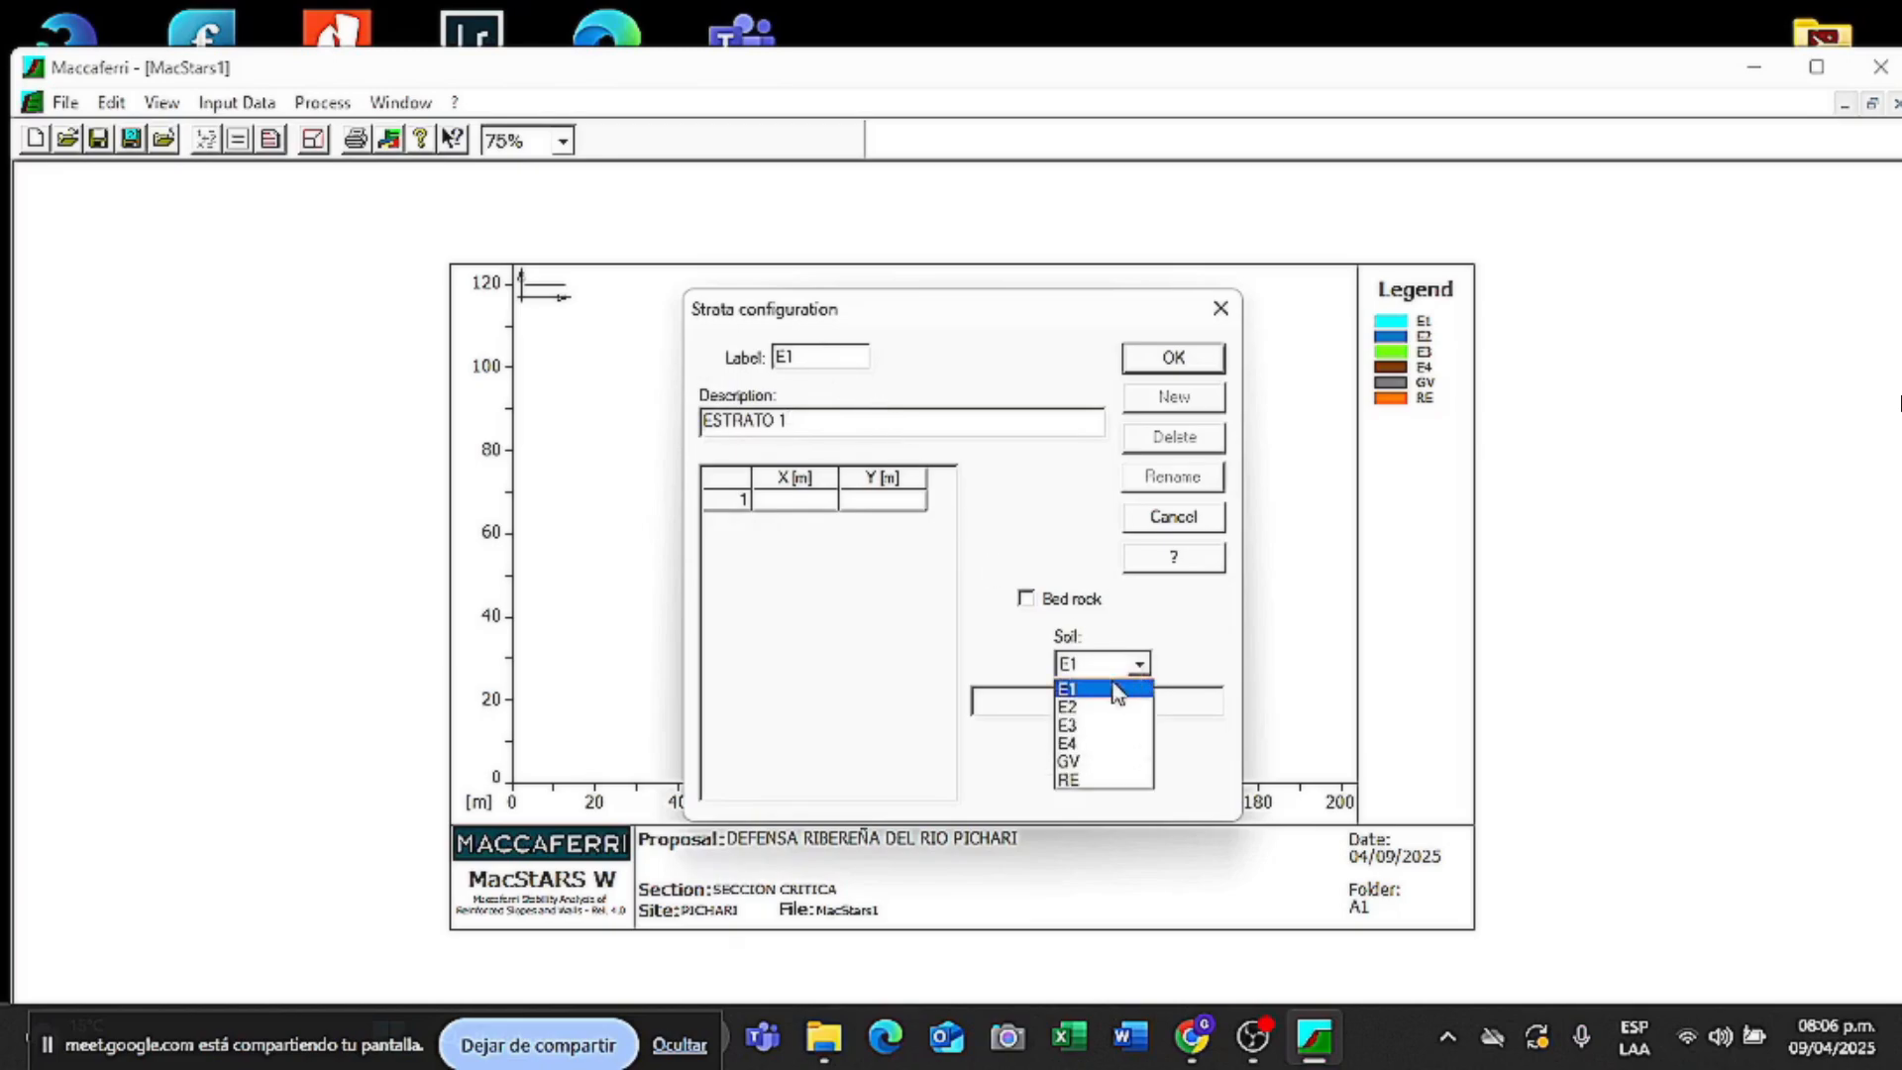
click(1078, 690)
key(Tab)
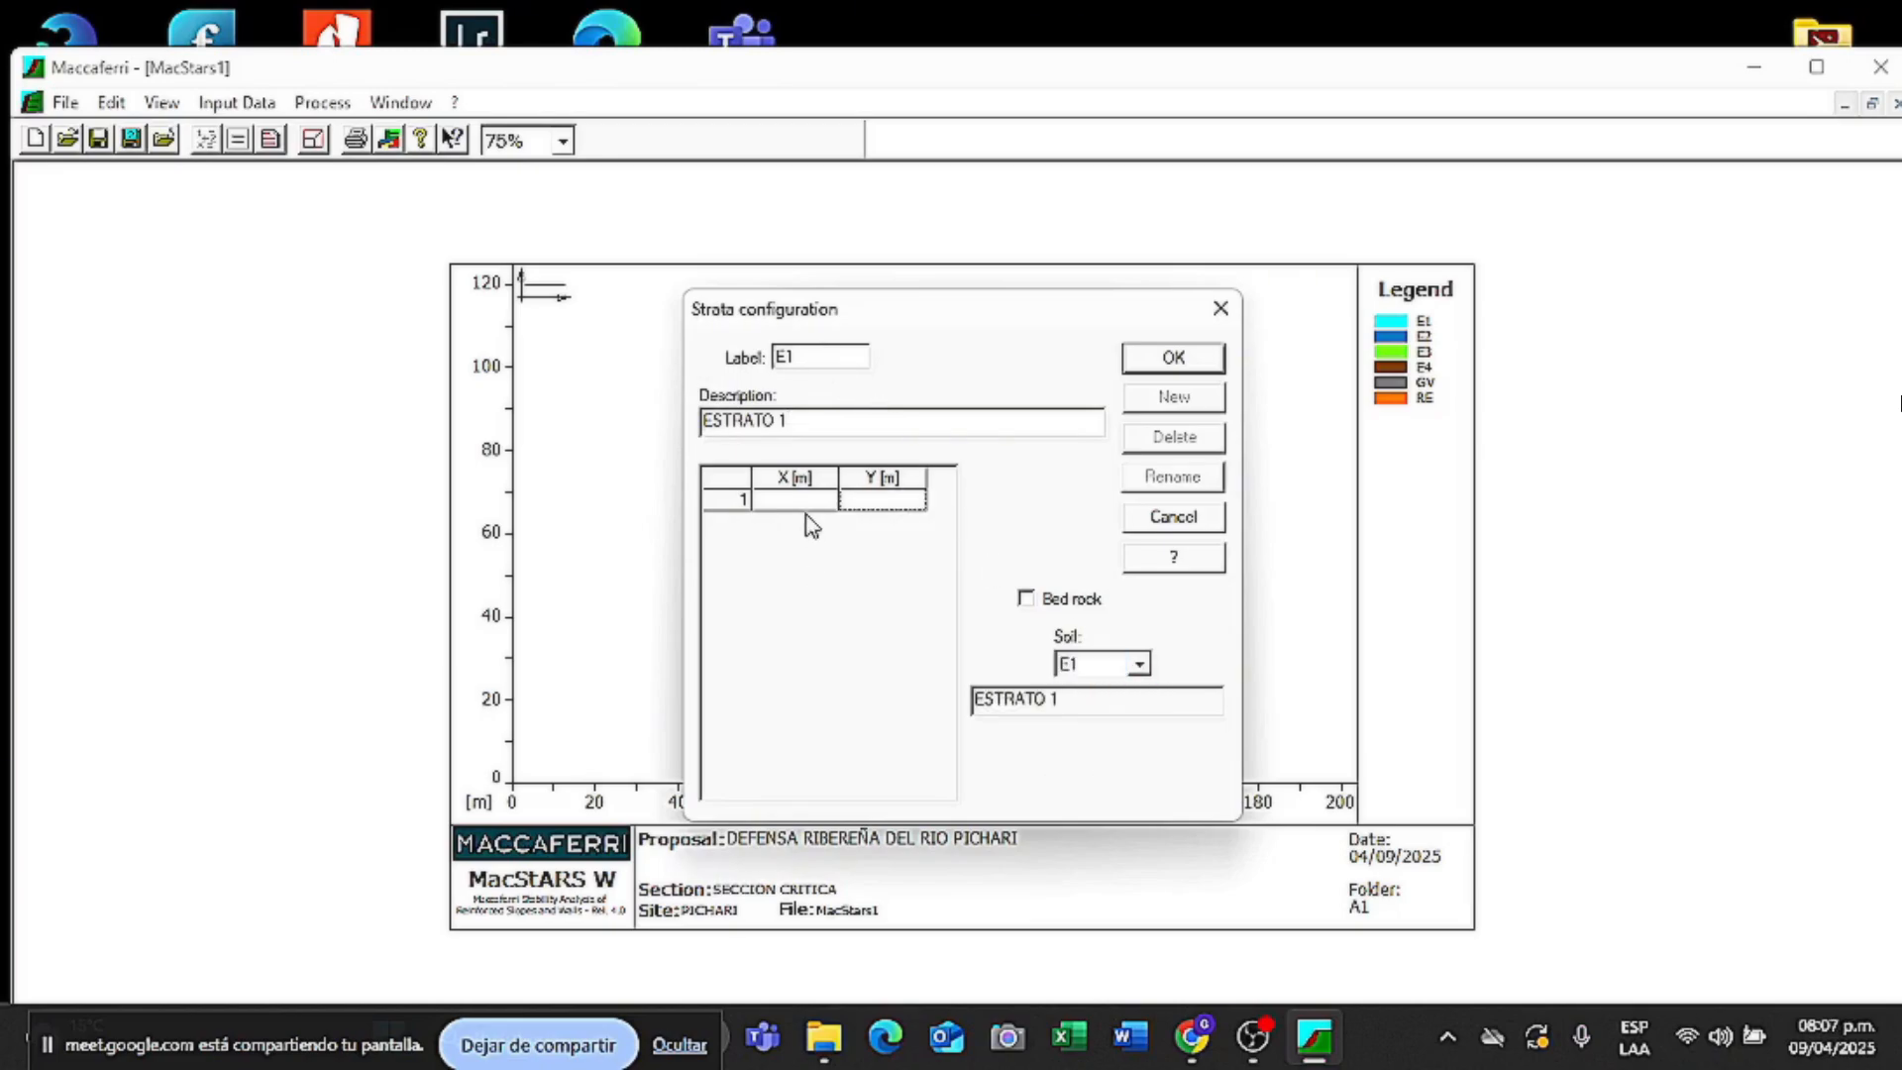
click(1027, 601)
click(1027, 601)
- Enter stratum points (0,0), (6,4) and (32,4), then save stratum E1
click(810, 507)
click(859, 503)
click(817, 506)
click(863, 499)
click(810, 503)
text(0)
click(896, 503)
text(0)
key(Return)
text(6)
click(894, 523)
text(4)
key(Return)
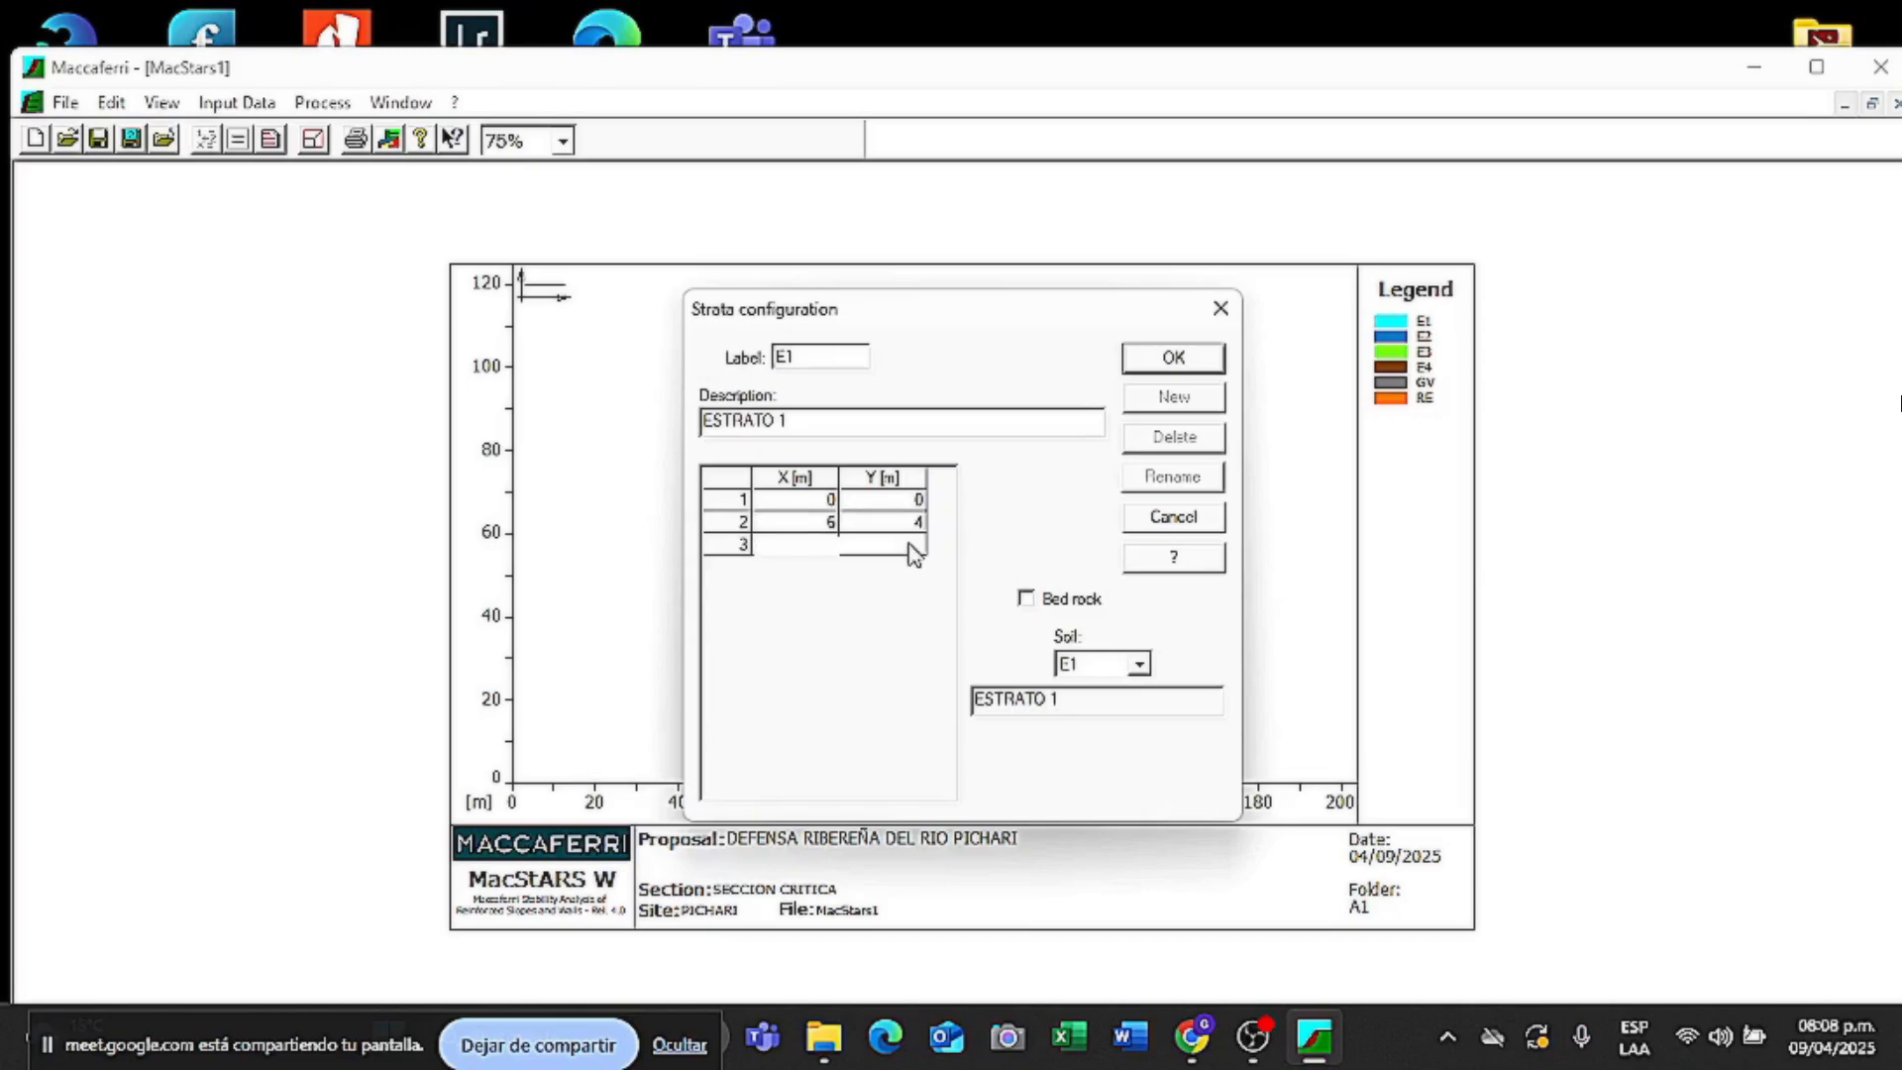
text(32)
click(880, 551)
text(4)
click(1189, 359)
- Add stratum E2 (ESTRATO 2) with soil E2 through points (8,4), (10,6) and (32,6)
click(1174, 396)
text(E2)
key(Tab)
text(ESTRATO 2)
click(1139, 665)
click(1122, 703)
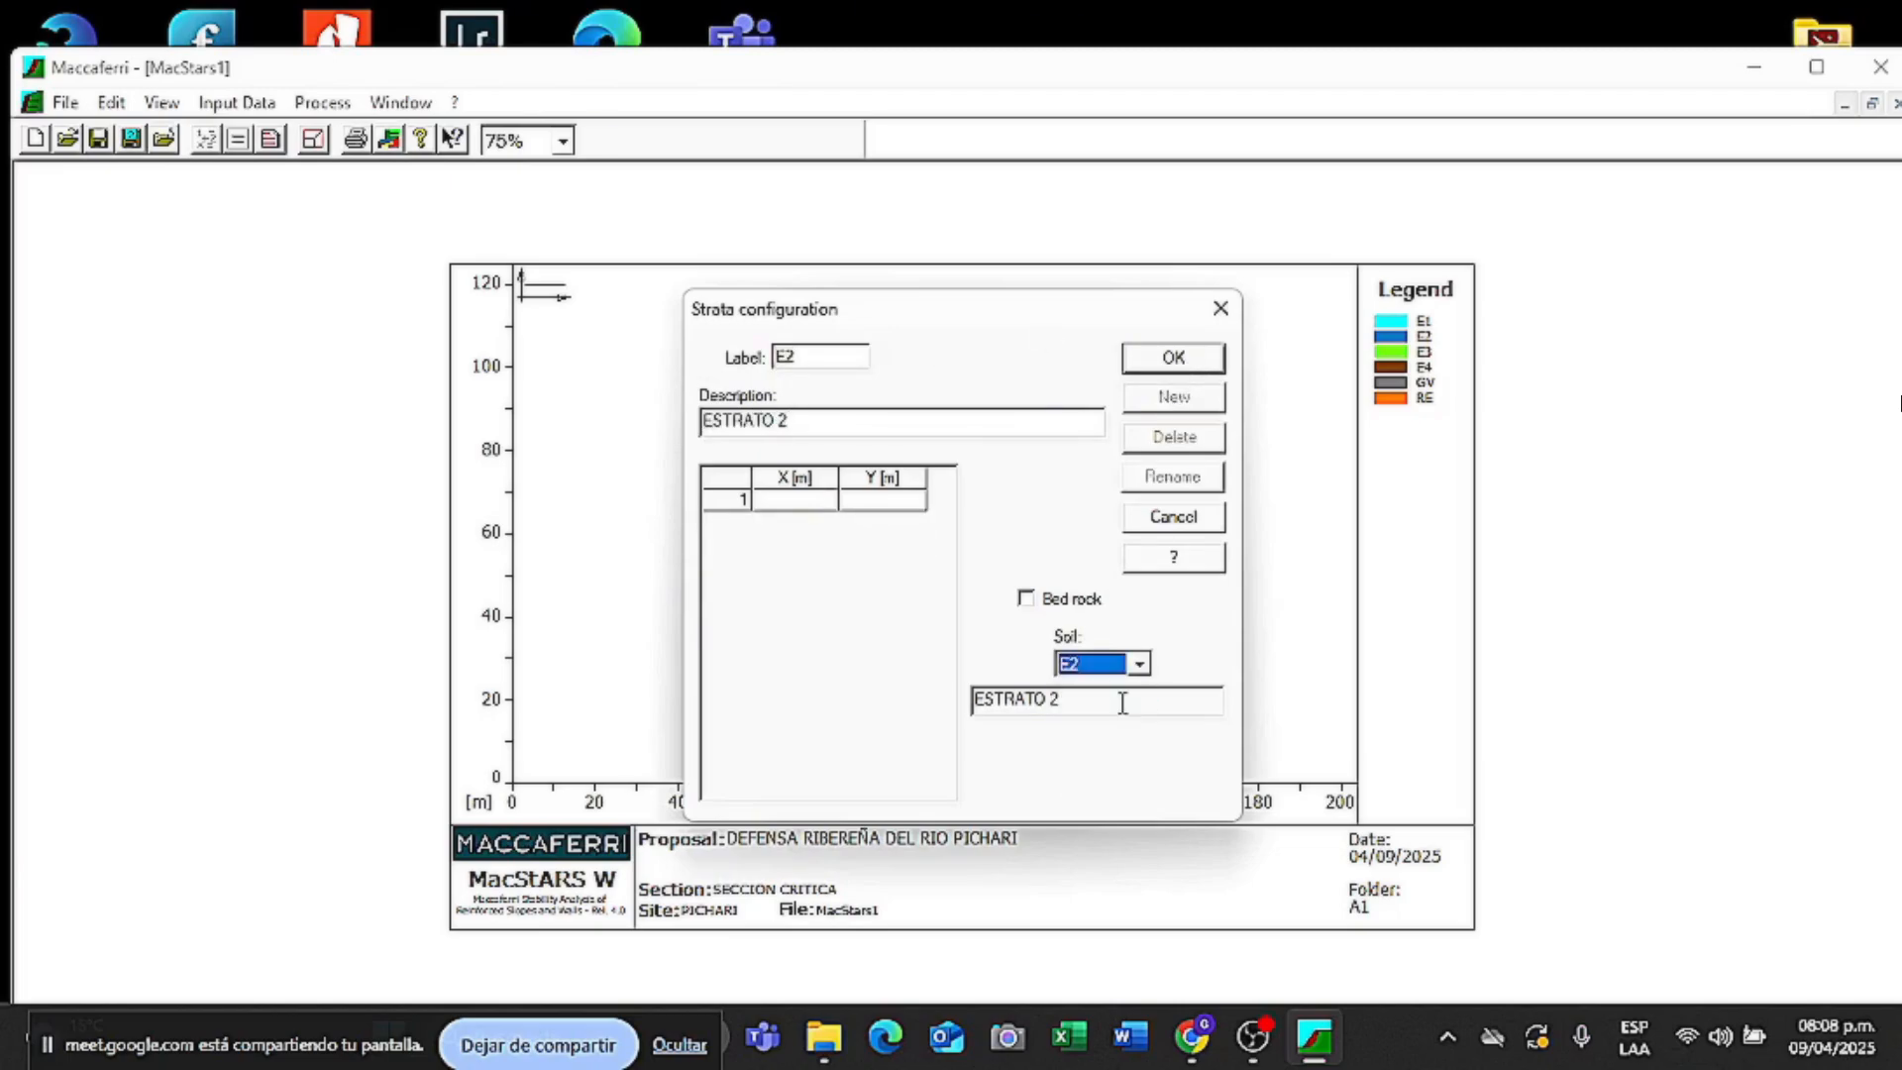
click(819, 501)
text(8)
click(881, 501)
text(4 10 6)
key(Tab)
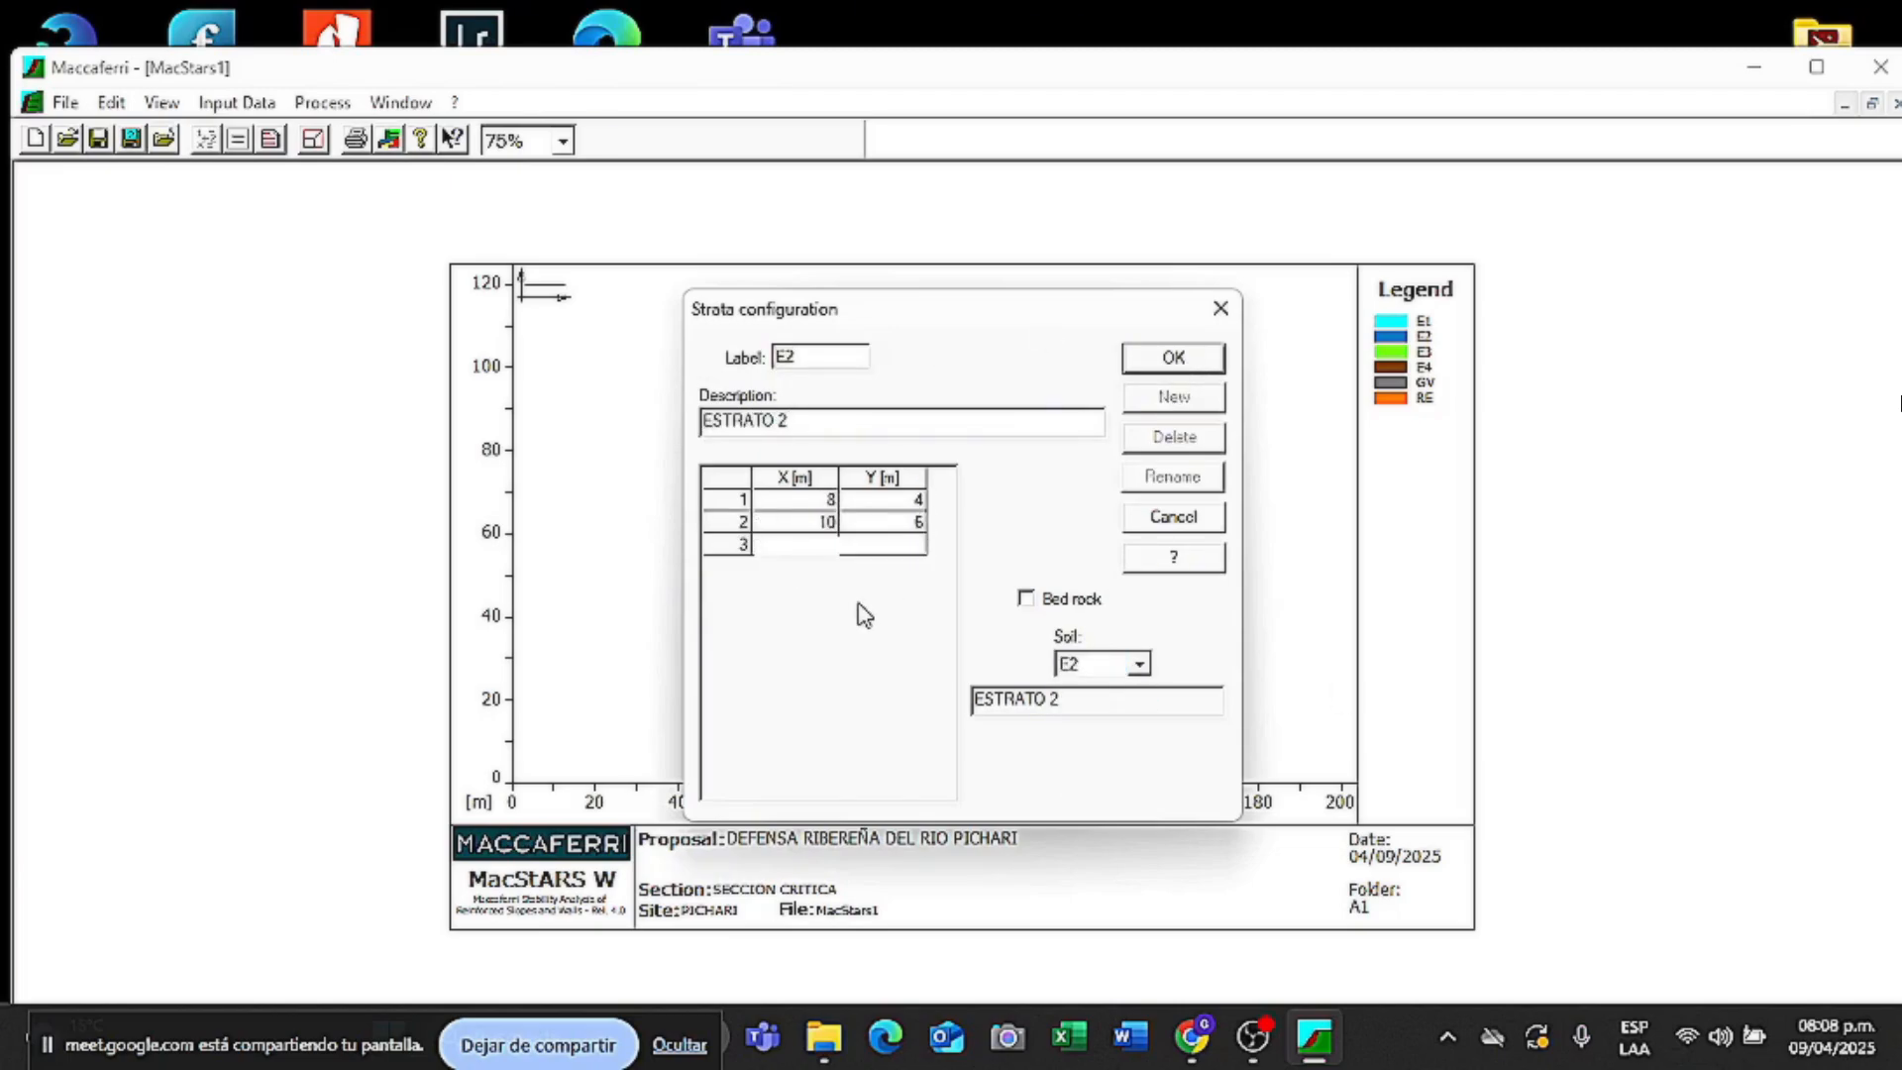
text(32)
key(Tab)
text(6)
click(1177, 365)
- Add stratum E3 (ESTRATO 3) with soil E3 through (15,6), (16,10.5) and (32,10.5)
click(1174, 396)
text(E3)
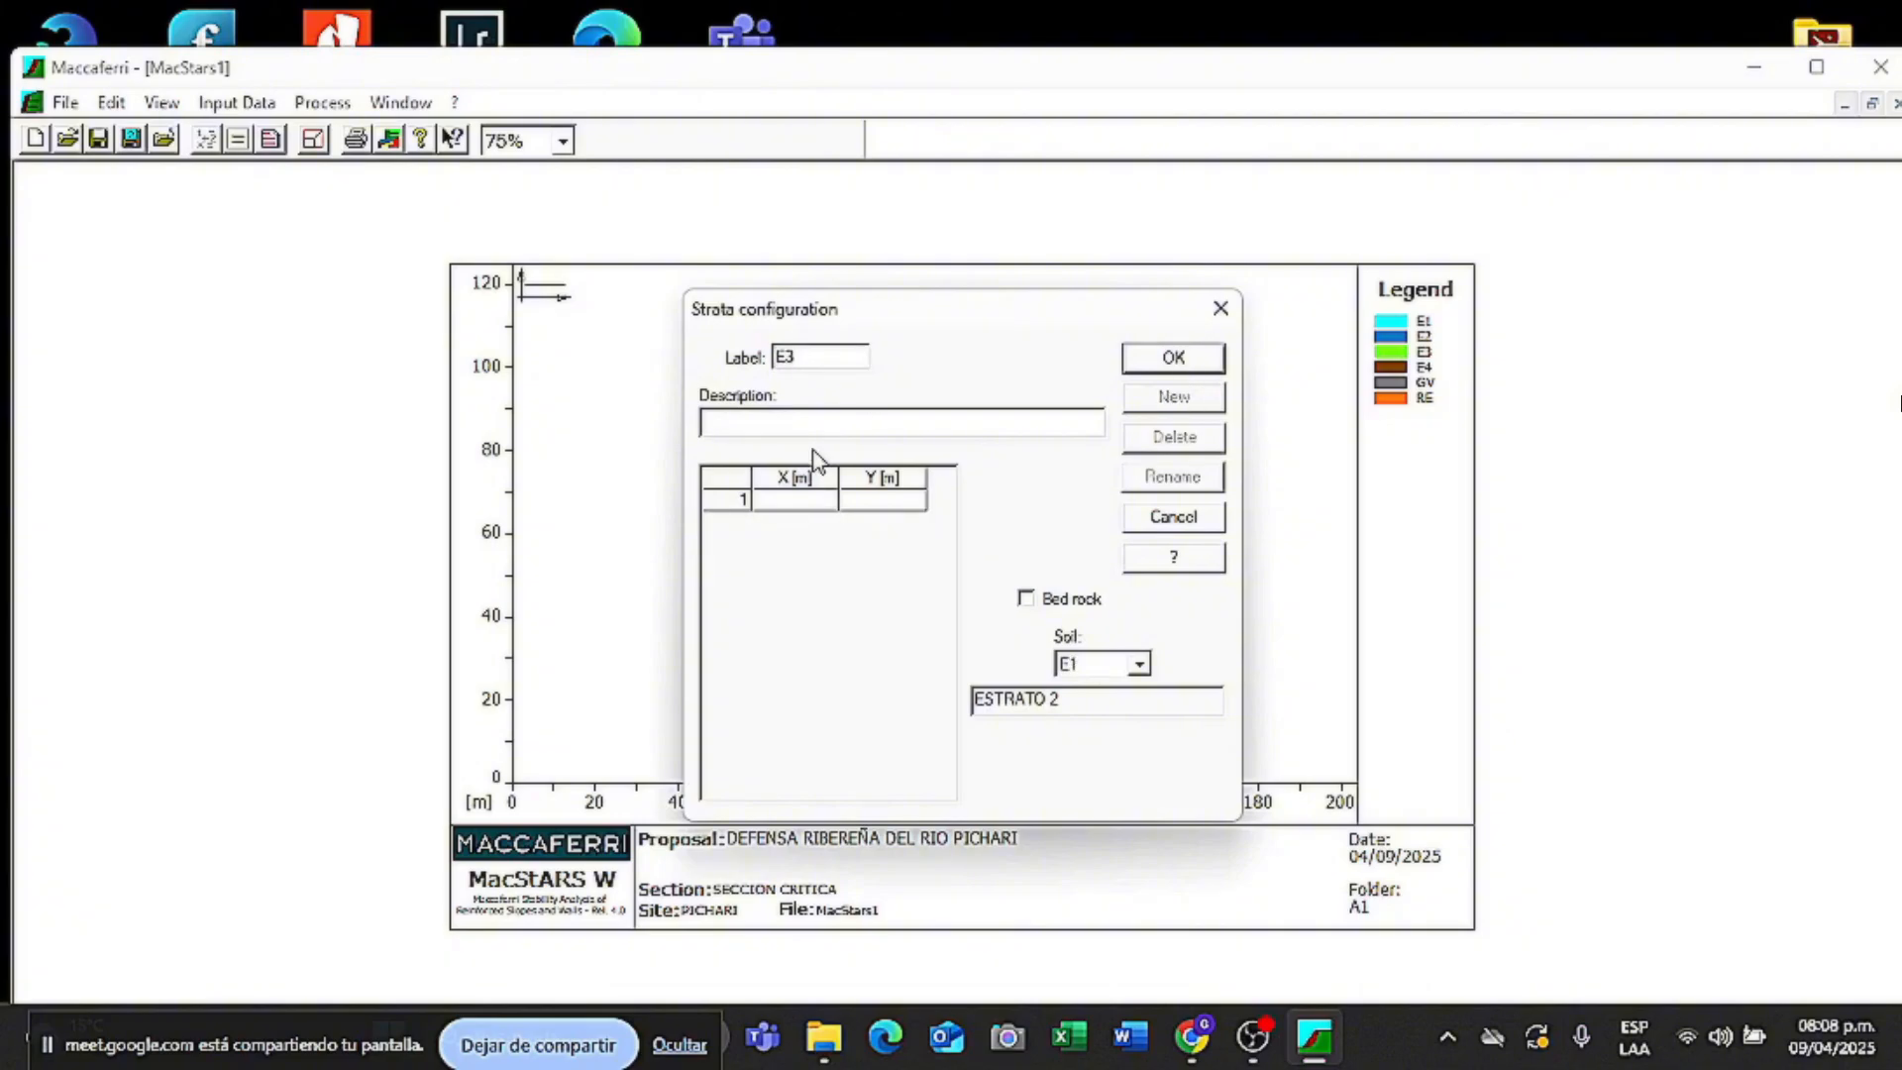
key(Tab)
text(ESTRATO 3)
click(1139, 665)
click(1122, 721)
click(788, 498)
text(15)
key(Tab)
key(Tab)
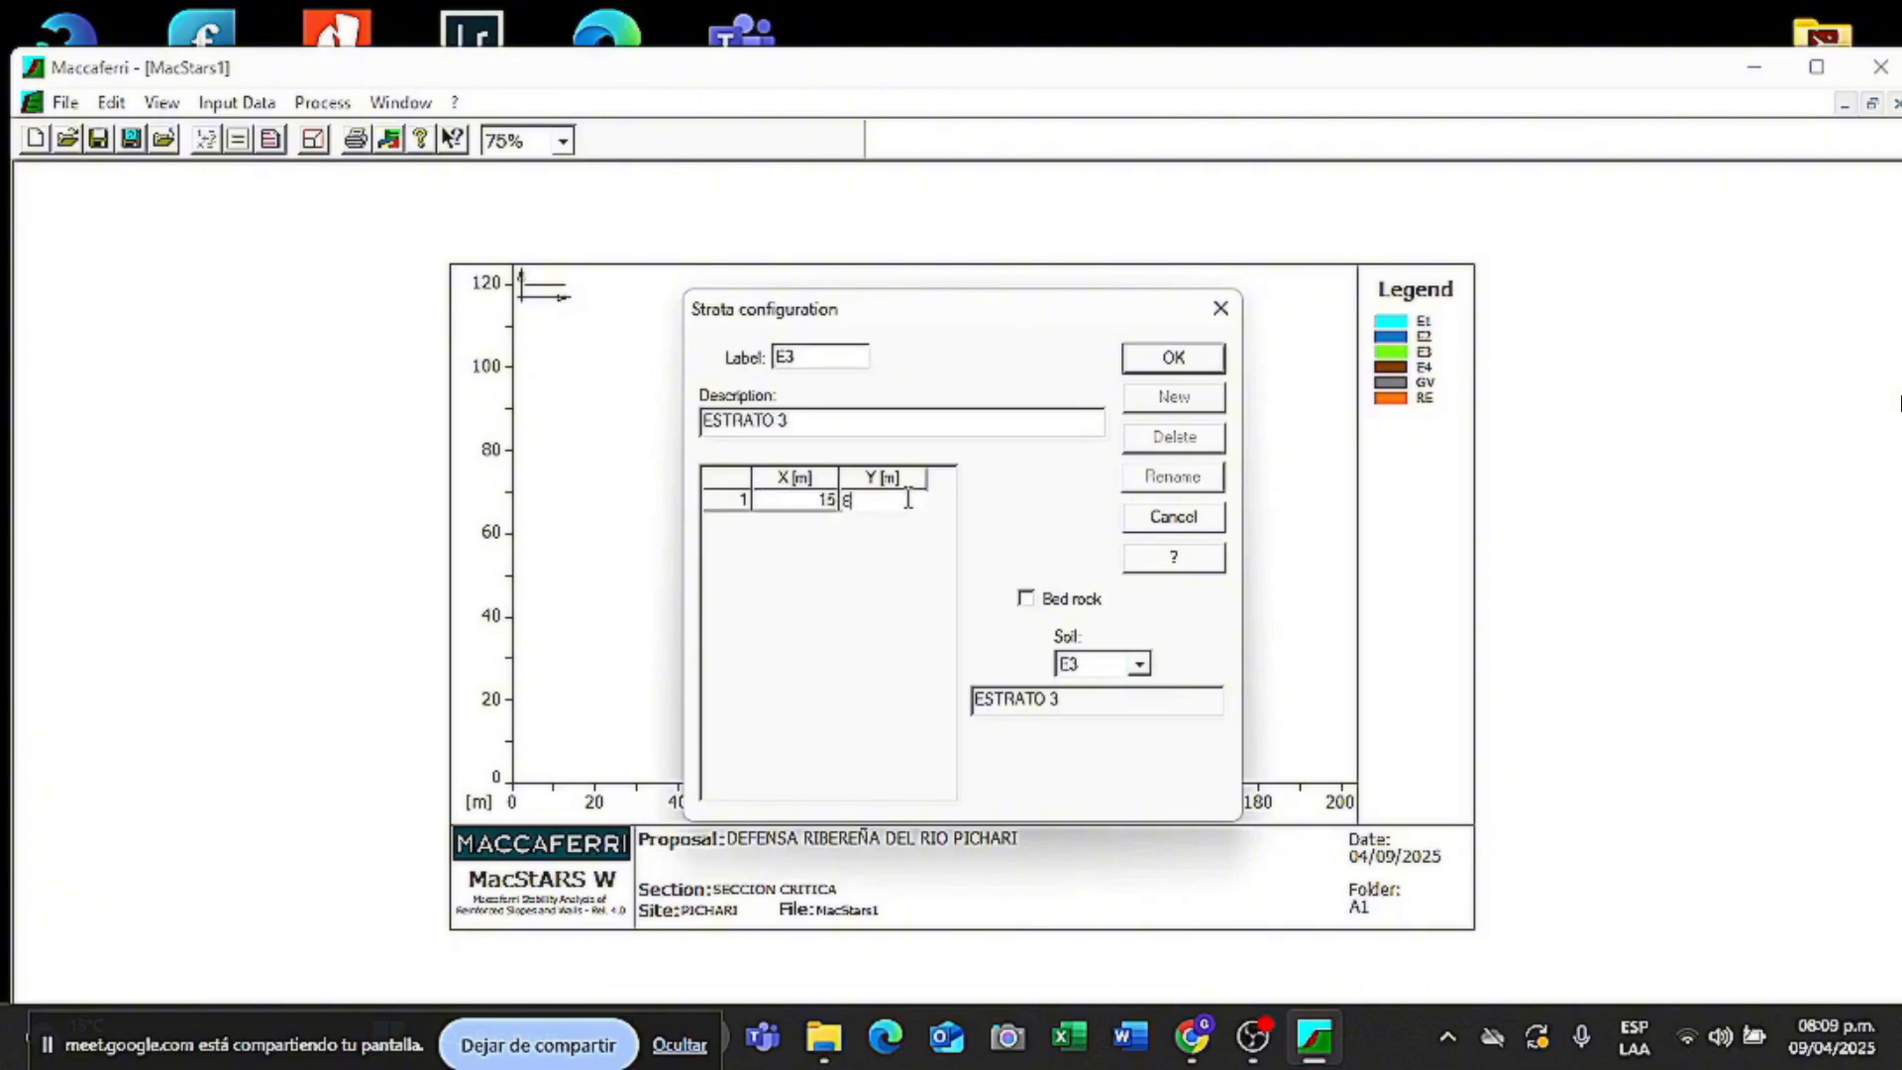
text(16)
key(Tab)
text(10.5)
key(Tab)
text(32)
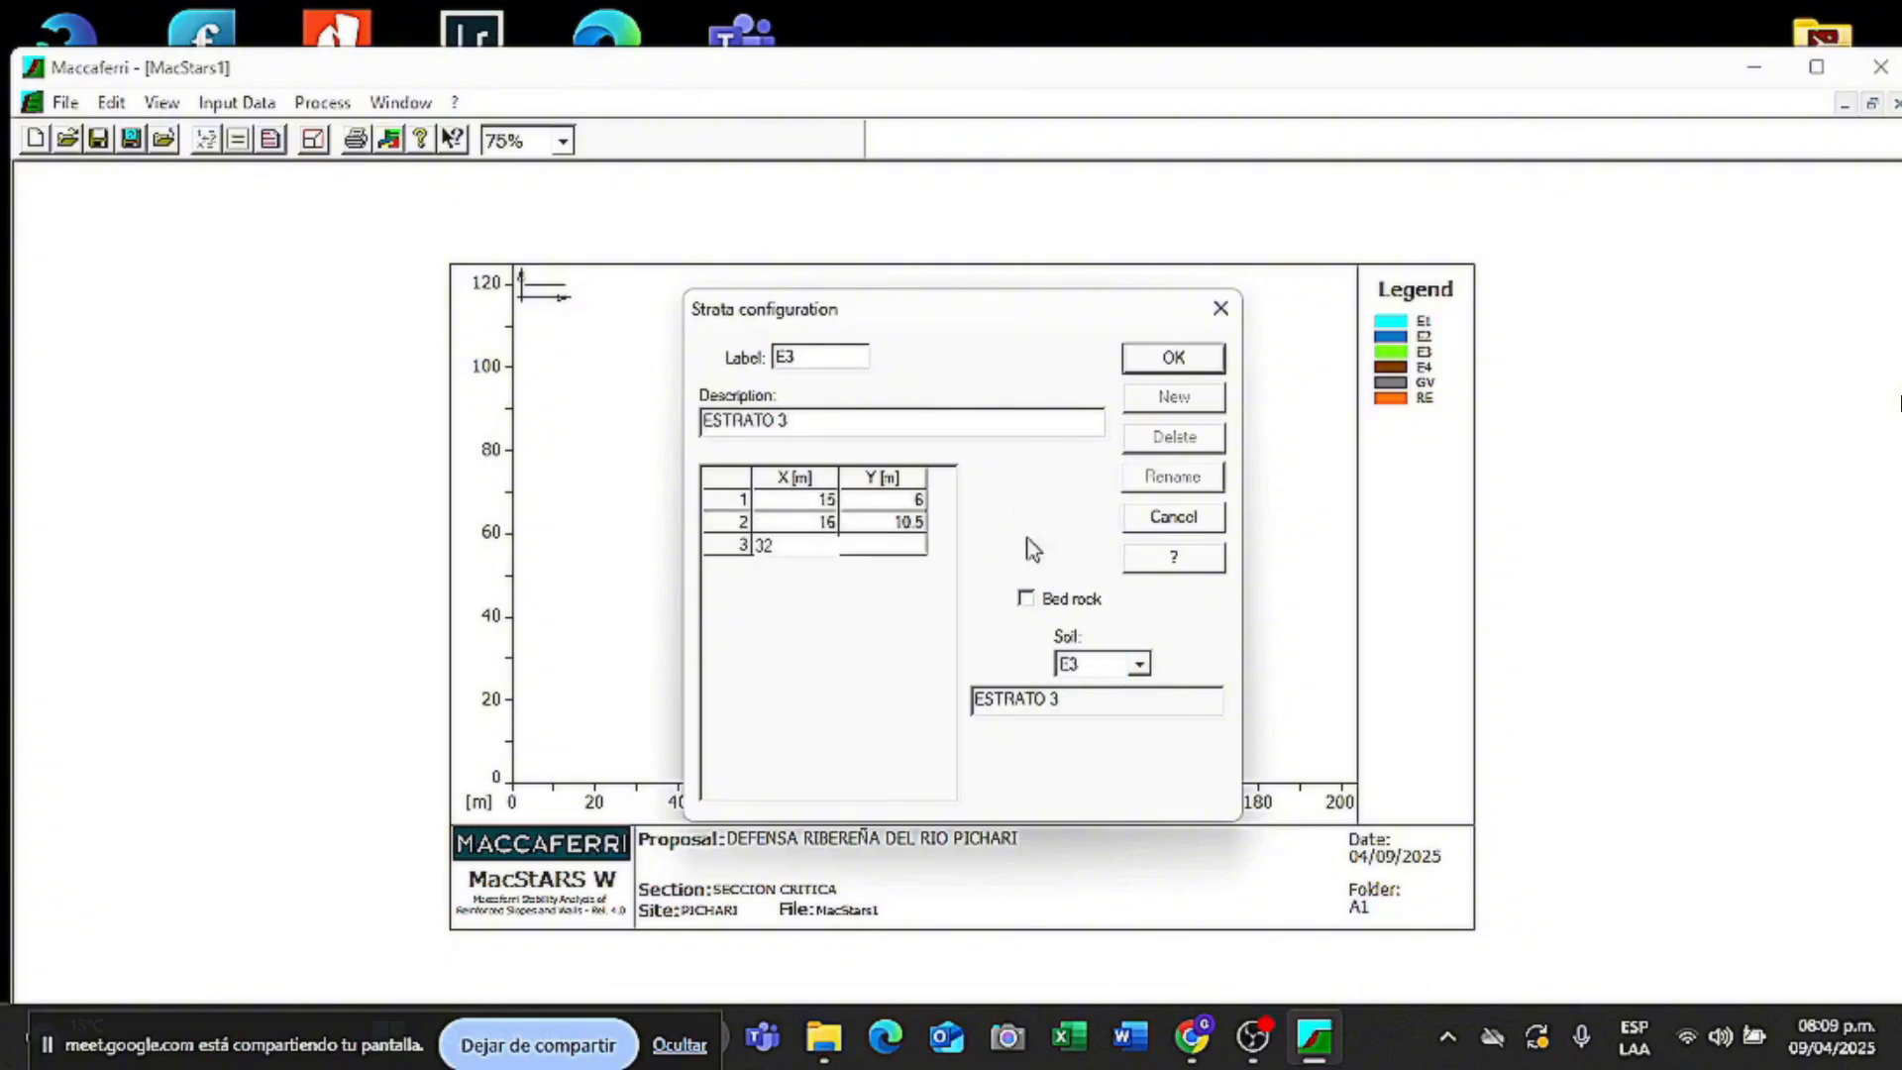
key(Tab)
text(10.5)
click(1177, 366)
- Add stratum E4 (ESTRATO 4) with soil E4 through (22,10.5), (27,15.5) and (32,15.5), then draw the strata
click(1175, 396)
text(E4)
key(Tab)
text(ESTRATO 4)
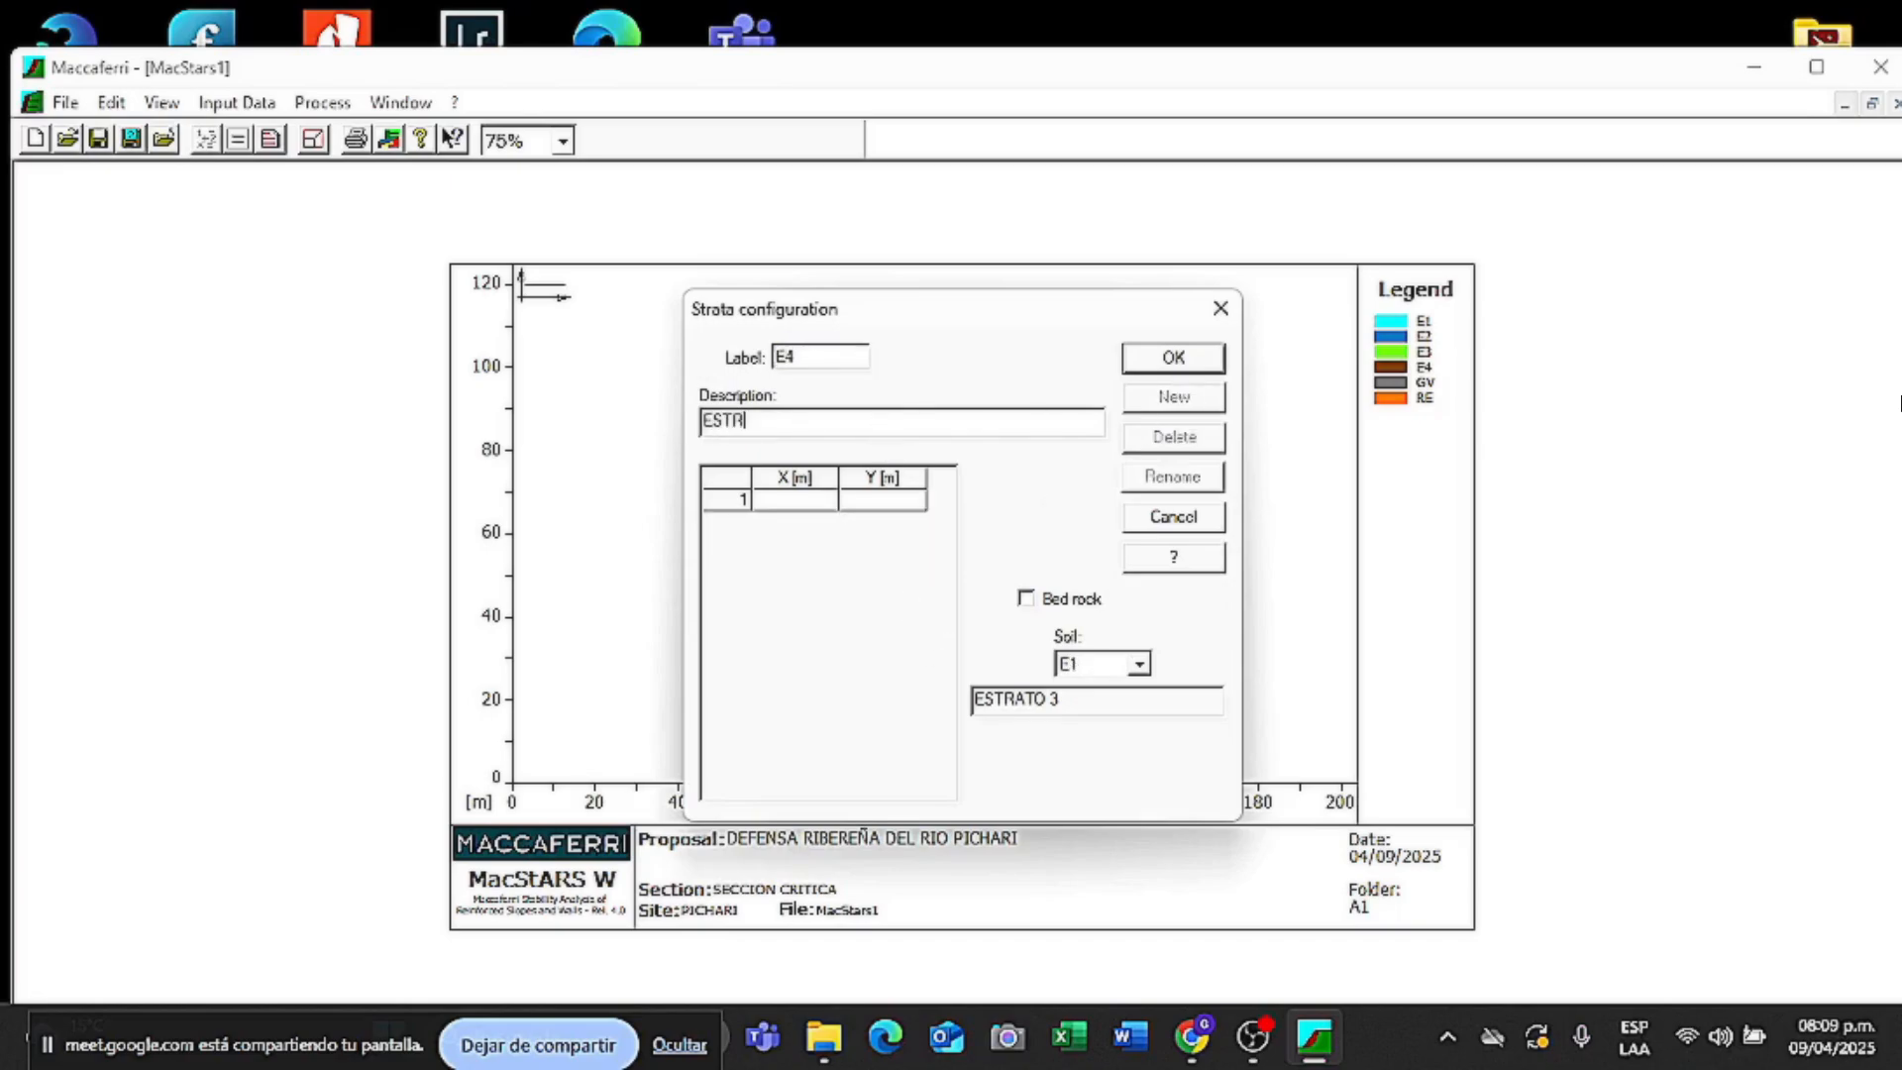
click(1139, 664)
click(1096, 744)
text(22)
key(Tab)
key(Tab)
text(27)
key(Tab)
text(15.5)
key(Tab)
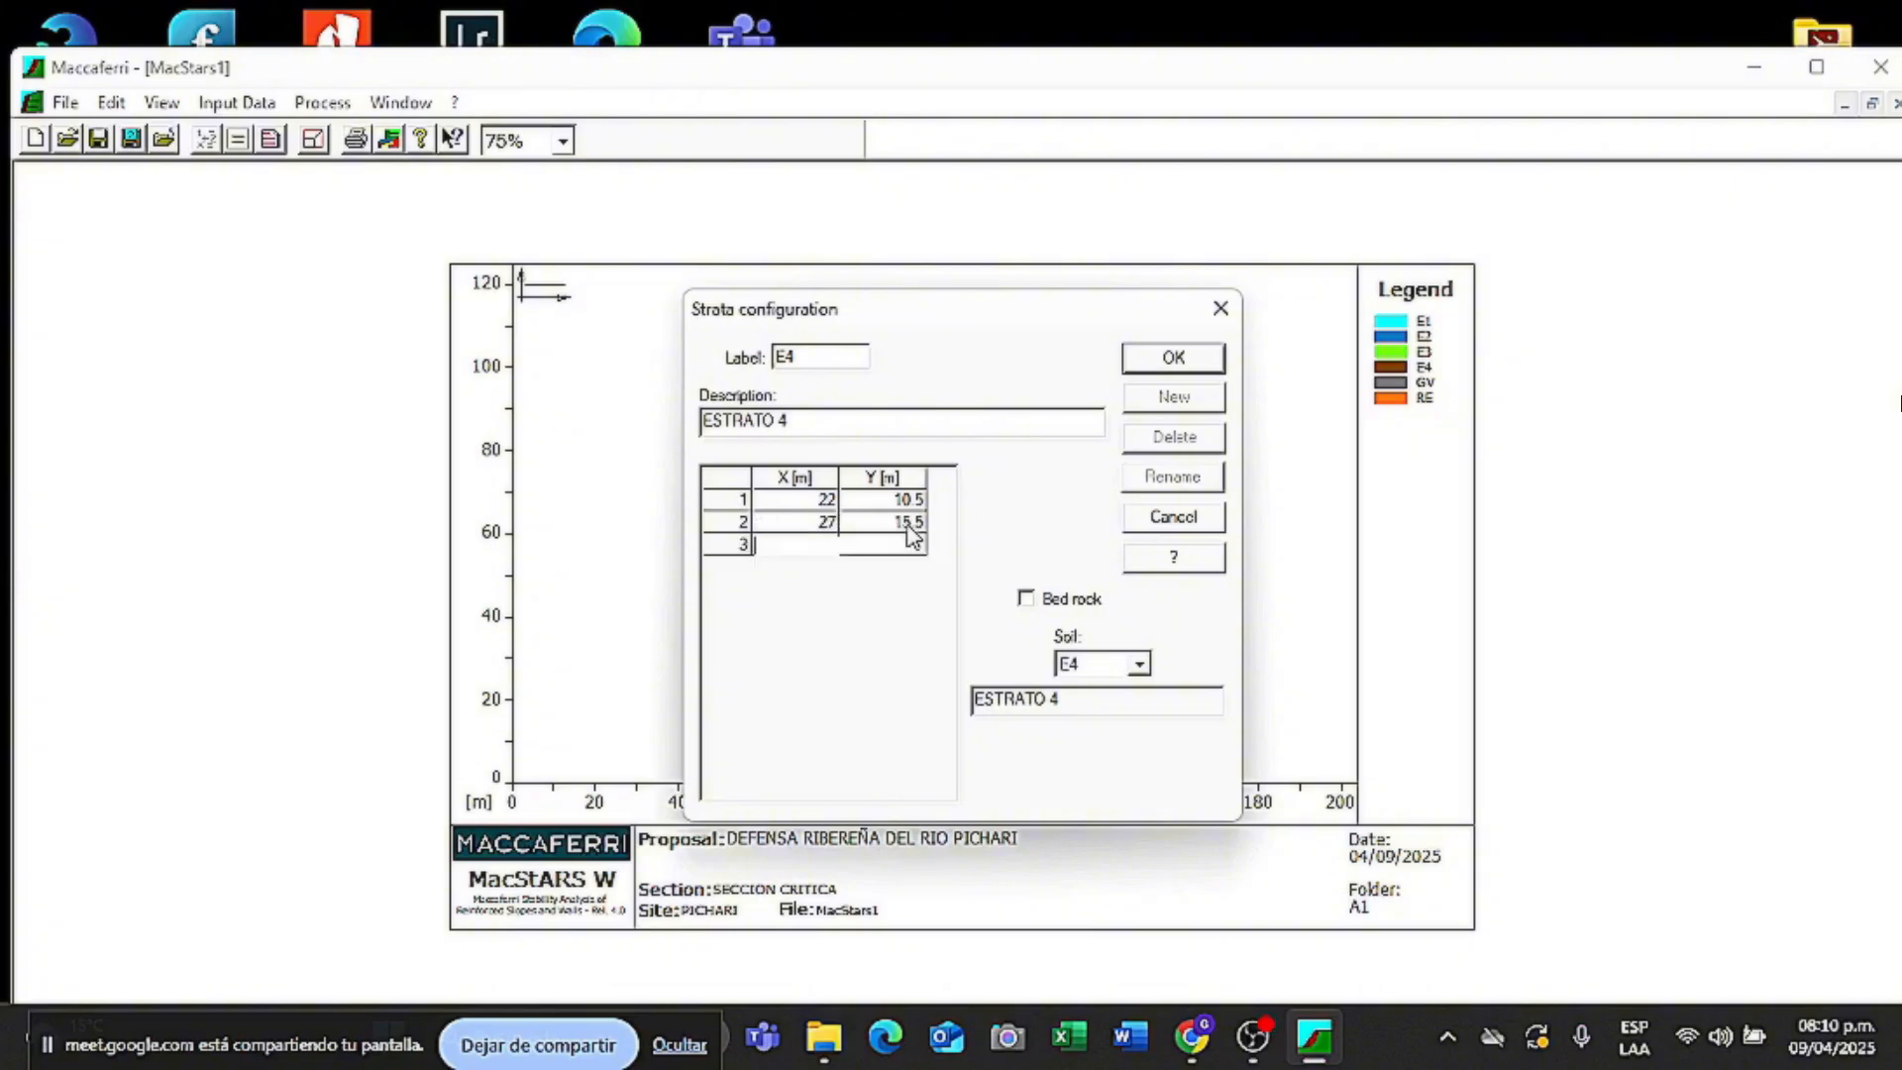
text(32)
key(Tab)
text(15.5)
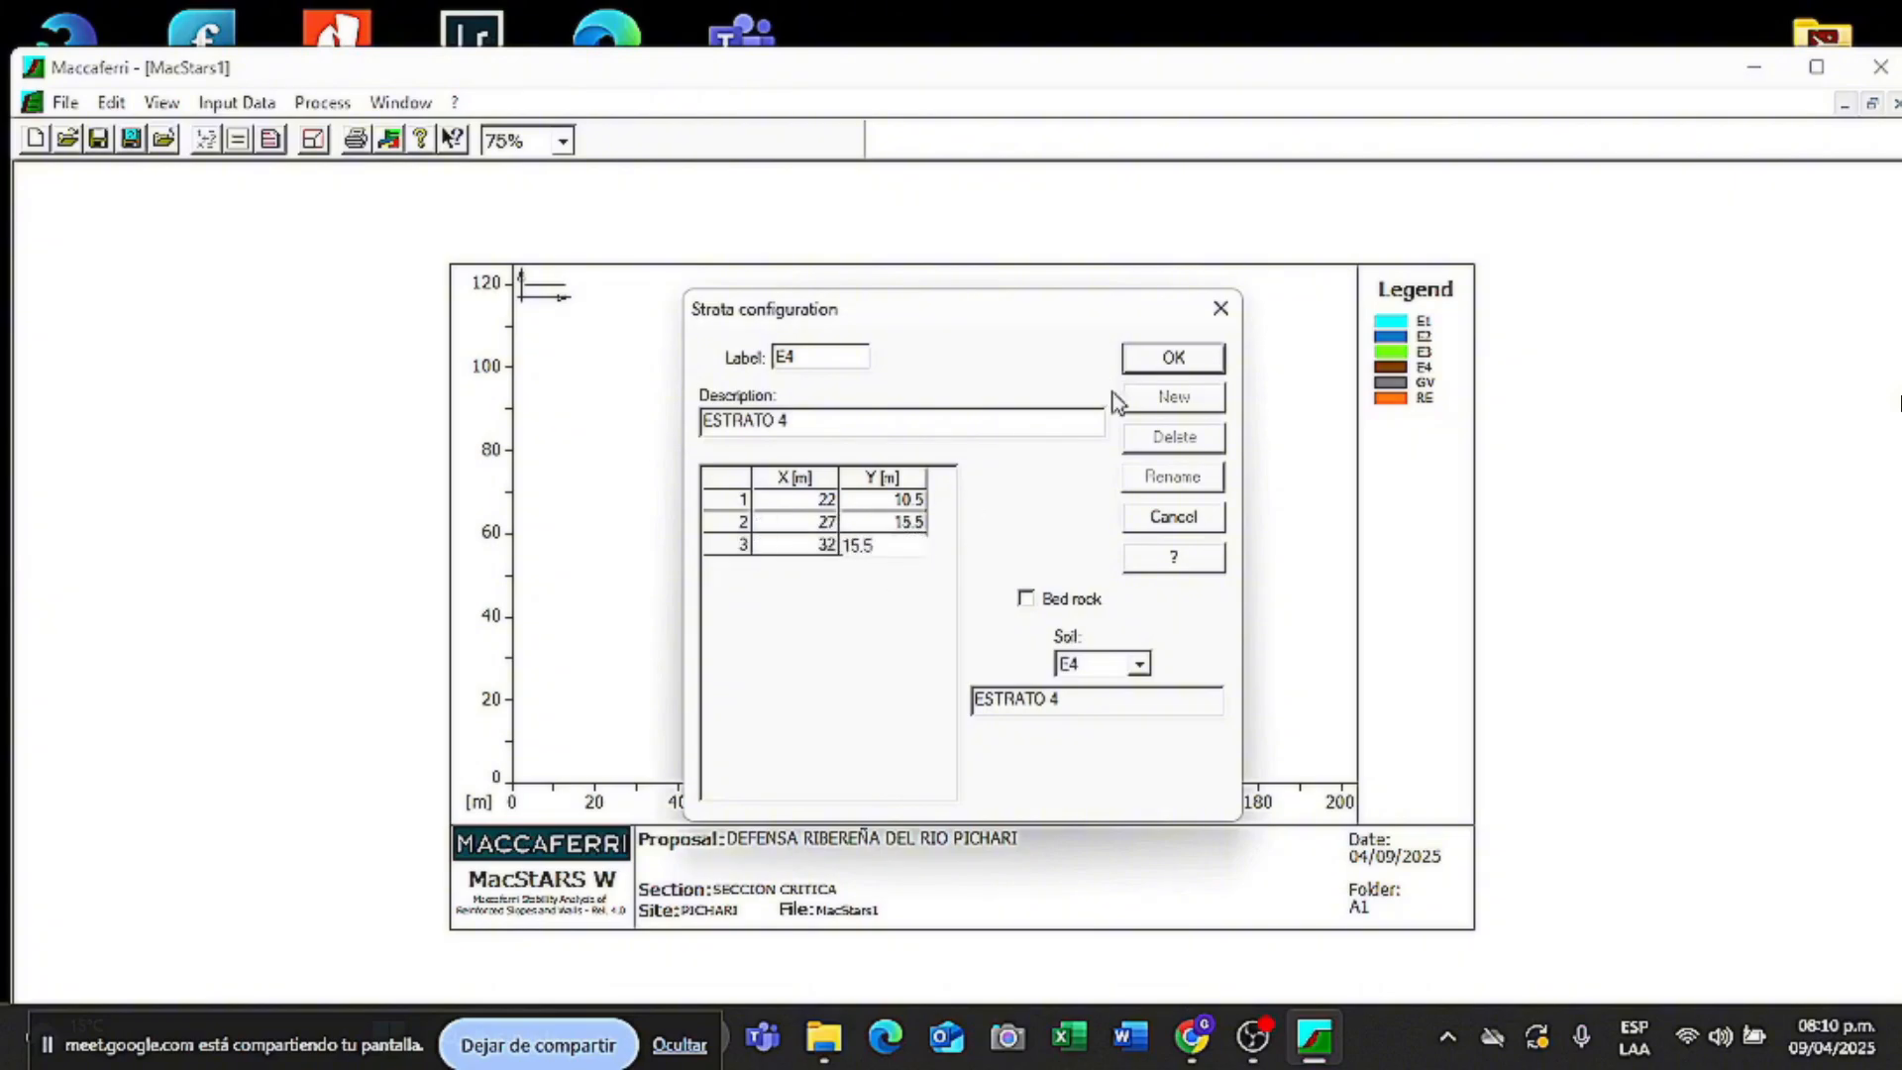
click(1173, 356)
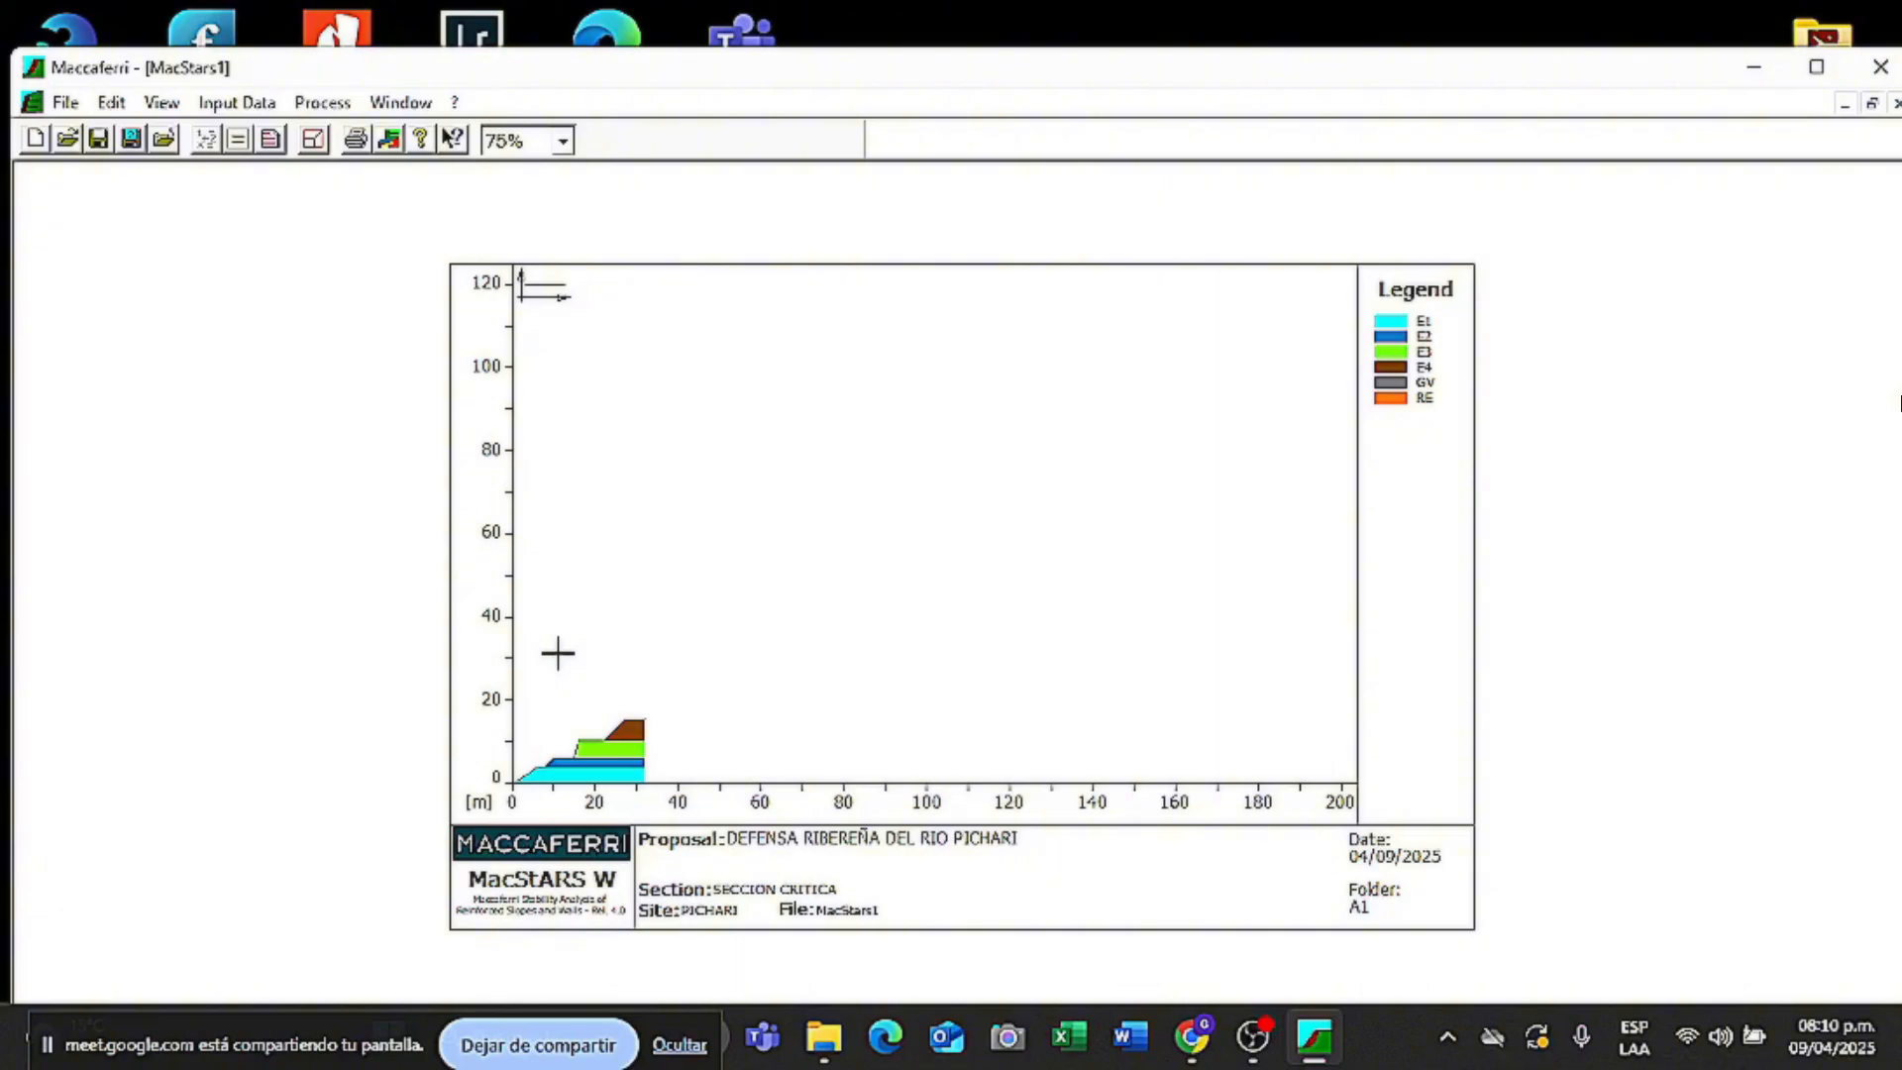
- Autoscale the drawing so all four strata fill the plot
click(312, 149)
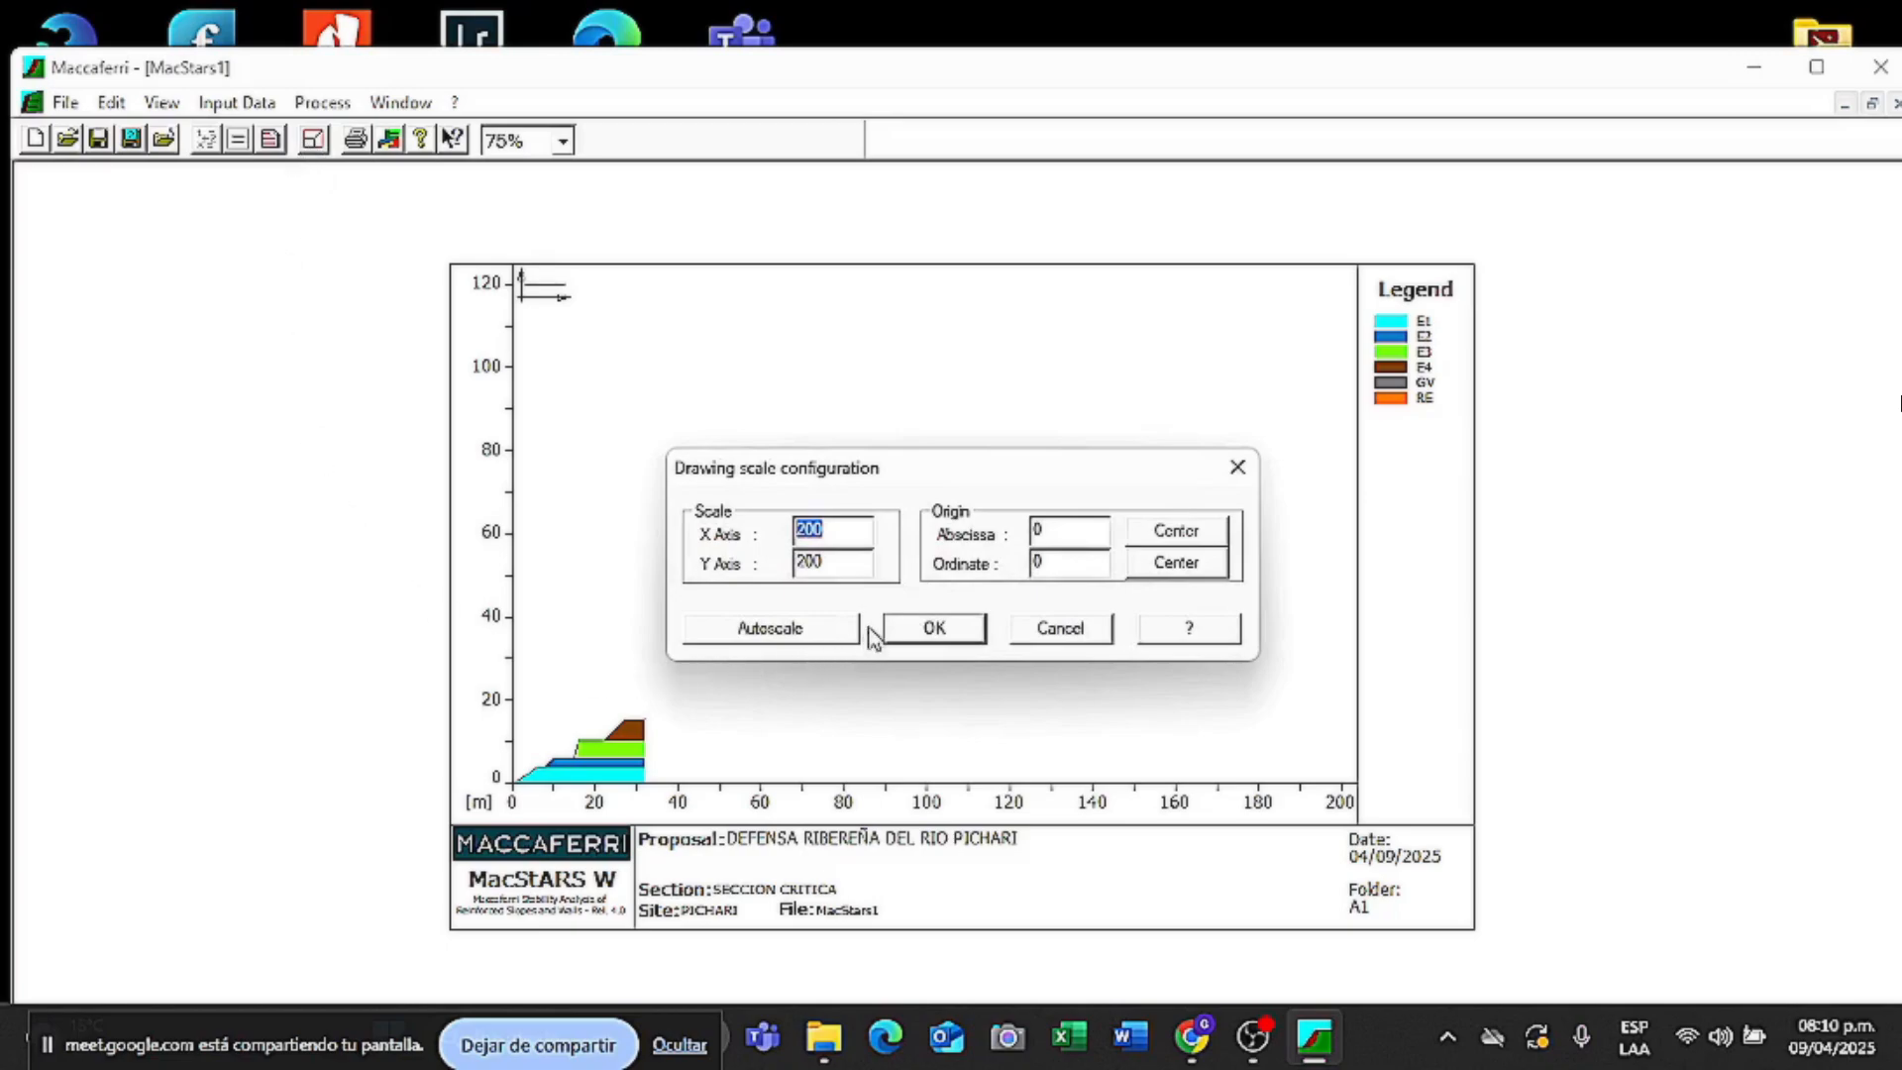
click(814, 634)
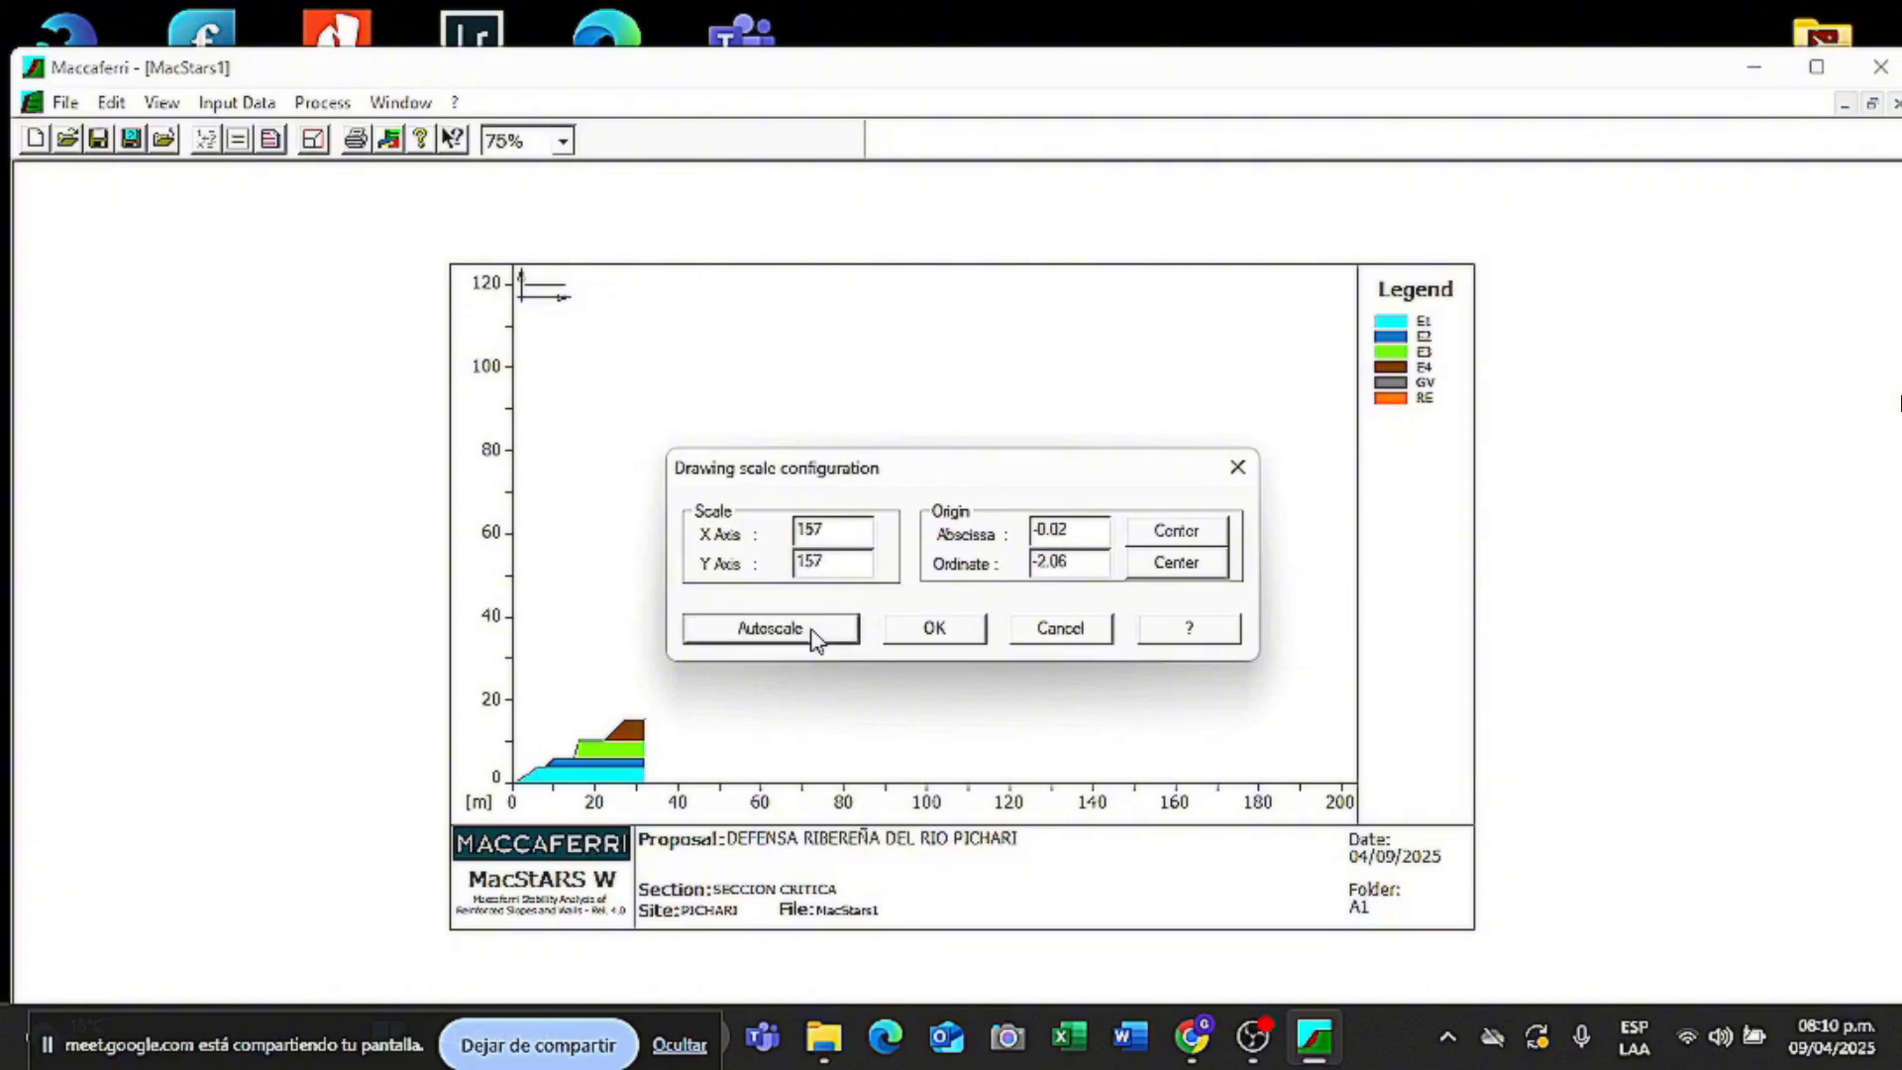
click(931, 639)
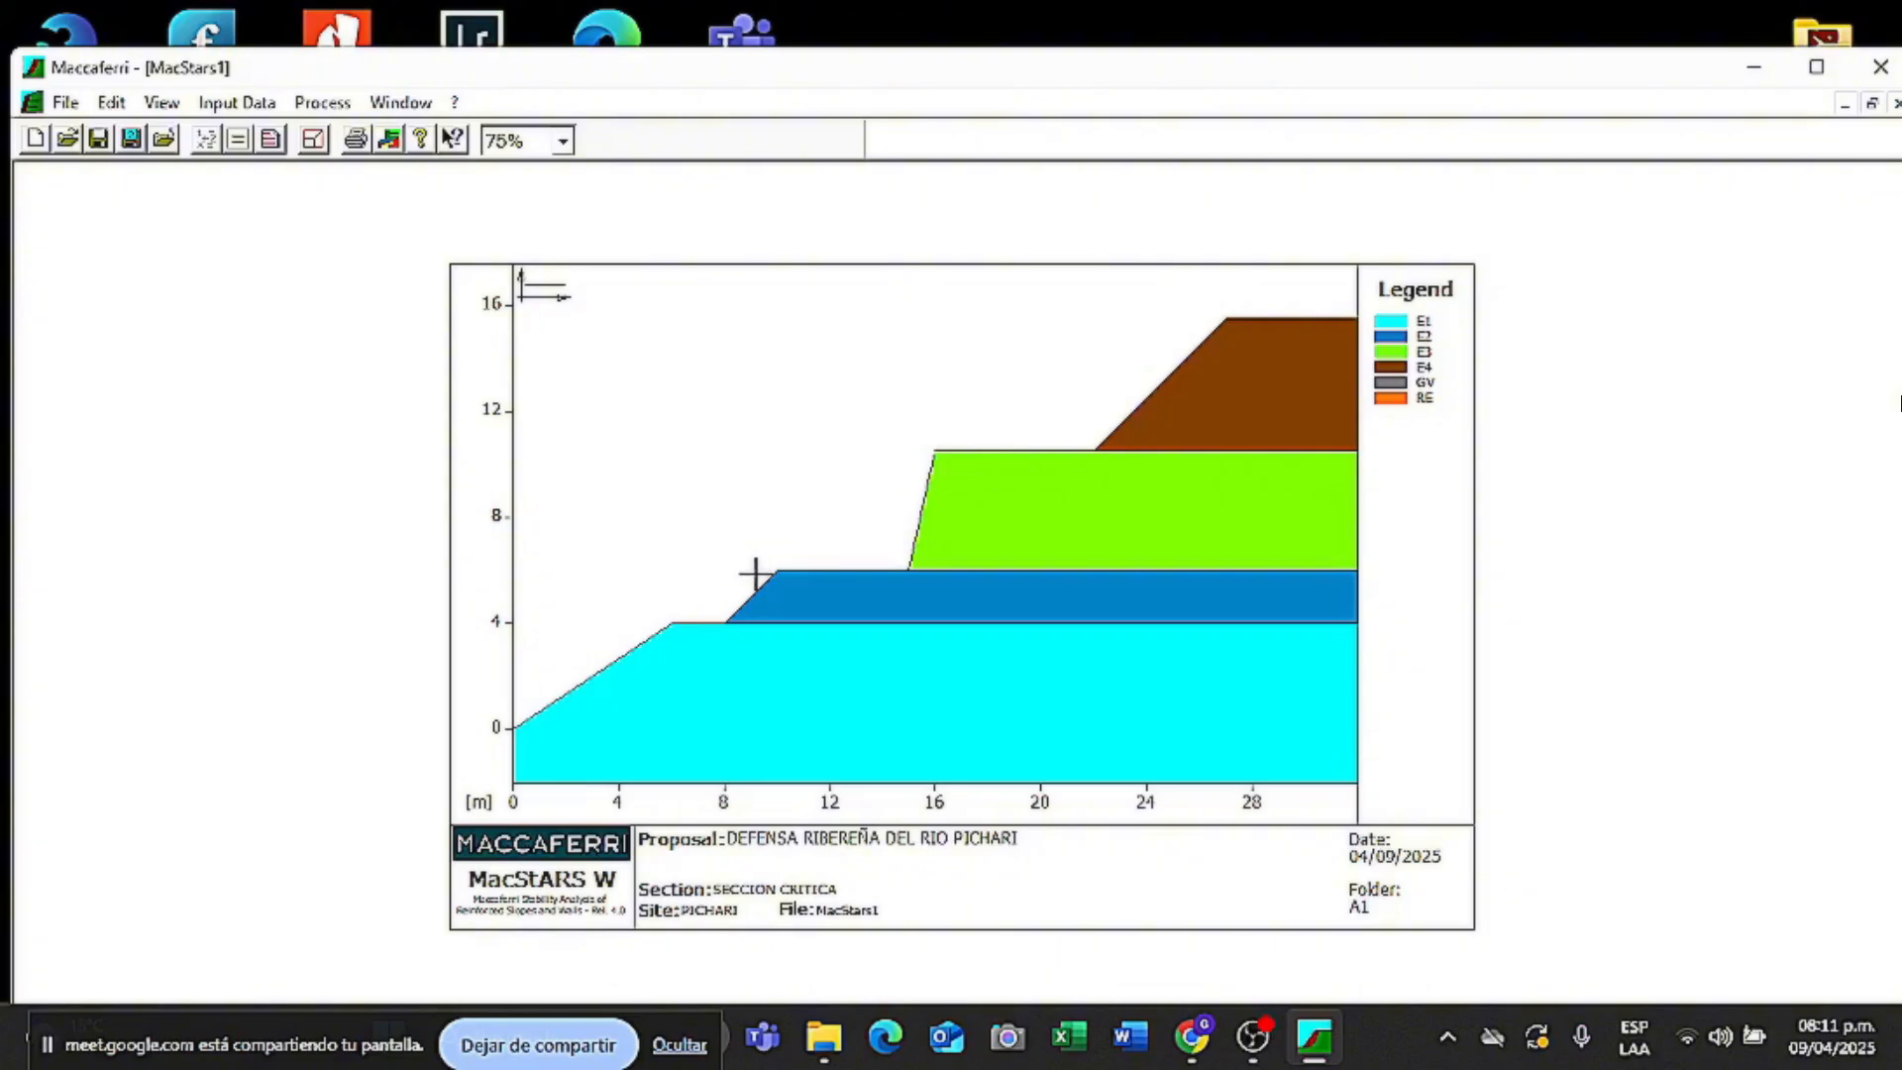
- Open the Piezometric surface form from the Input Data menu
click(252, 103)
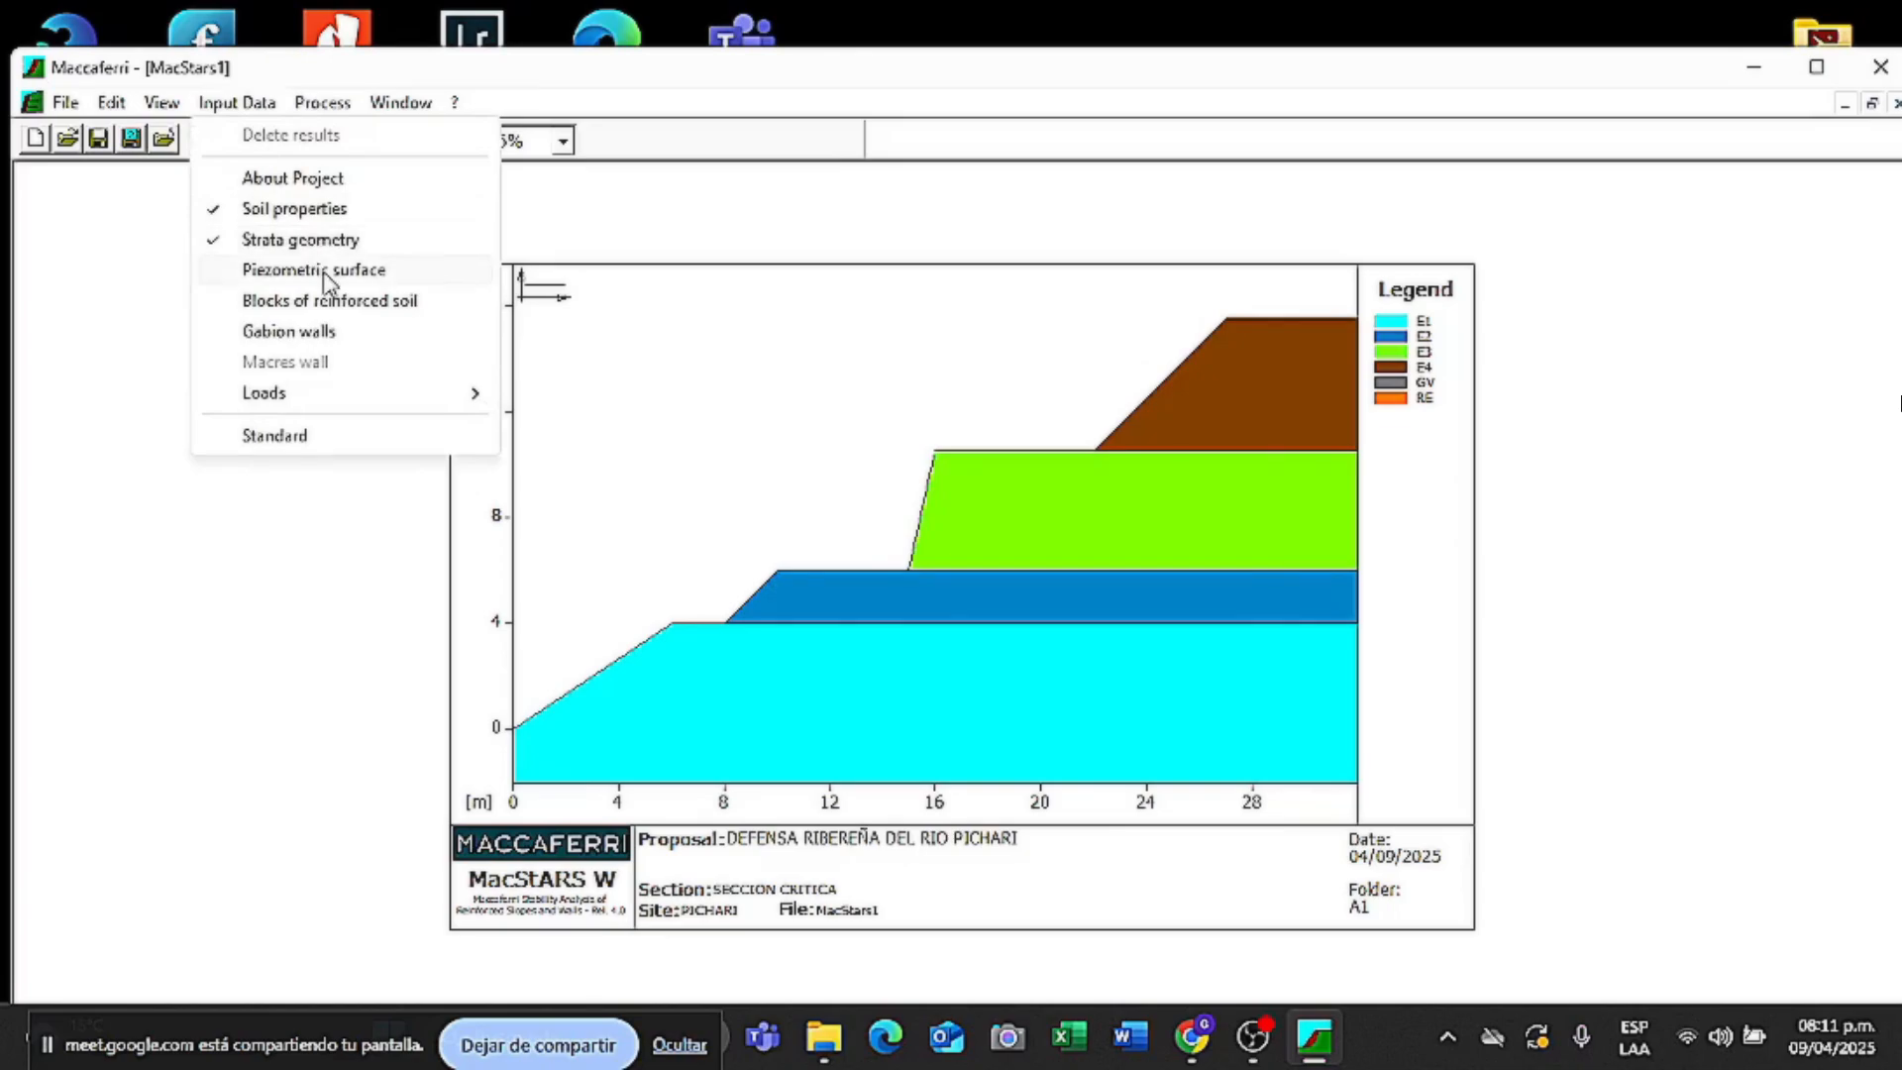
click(321, 271)
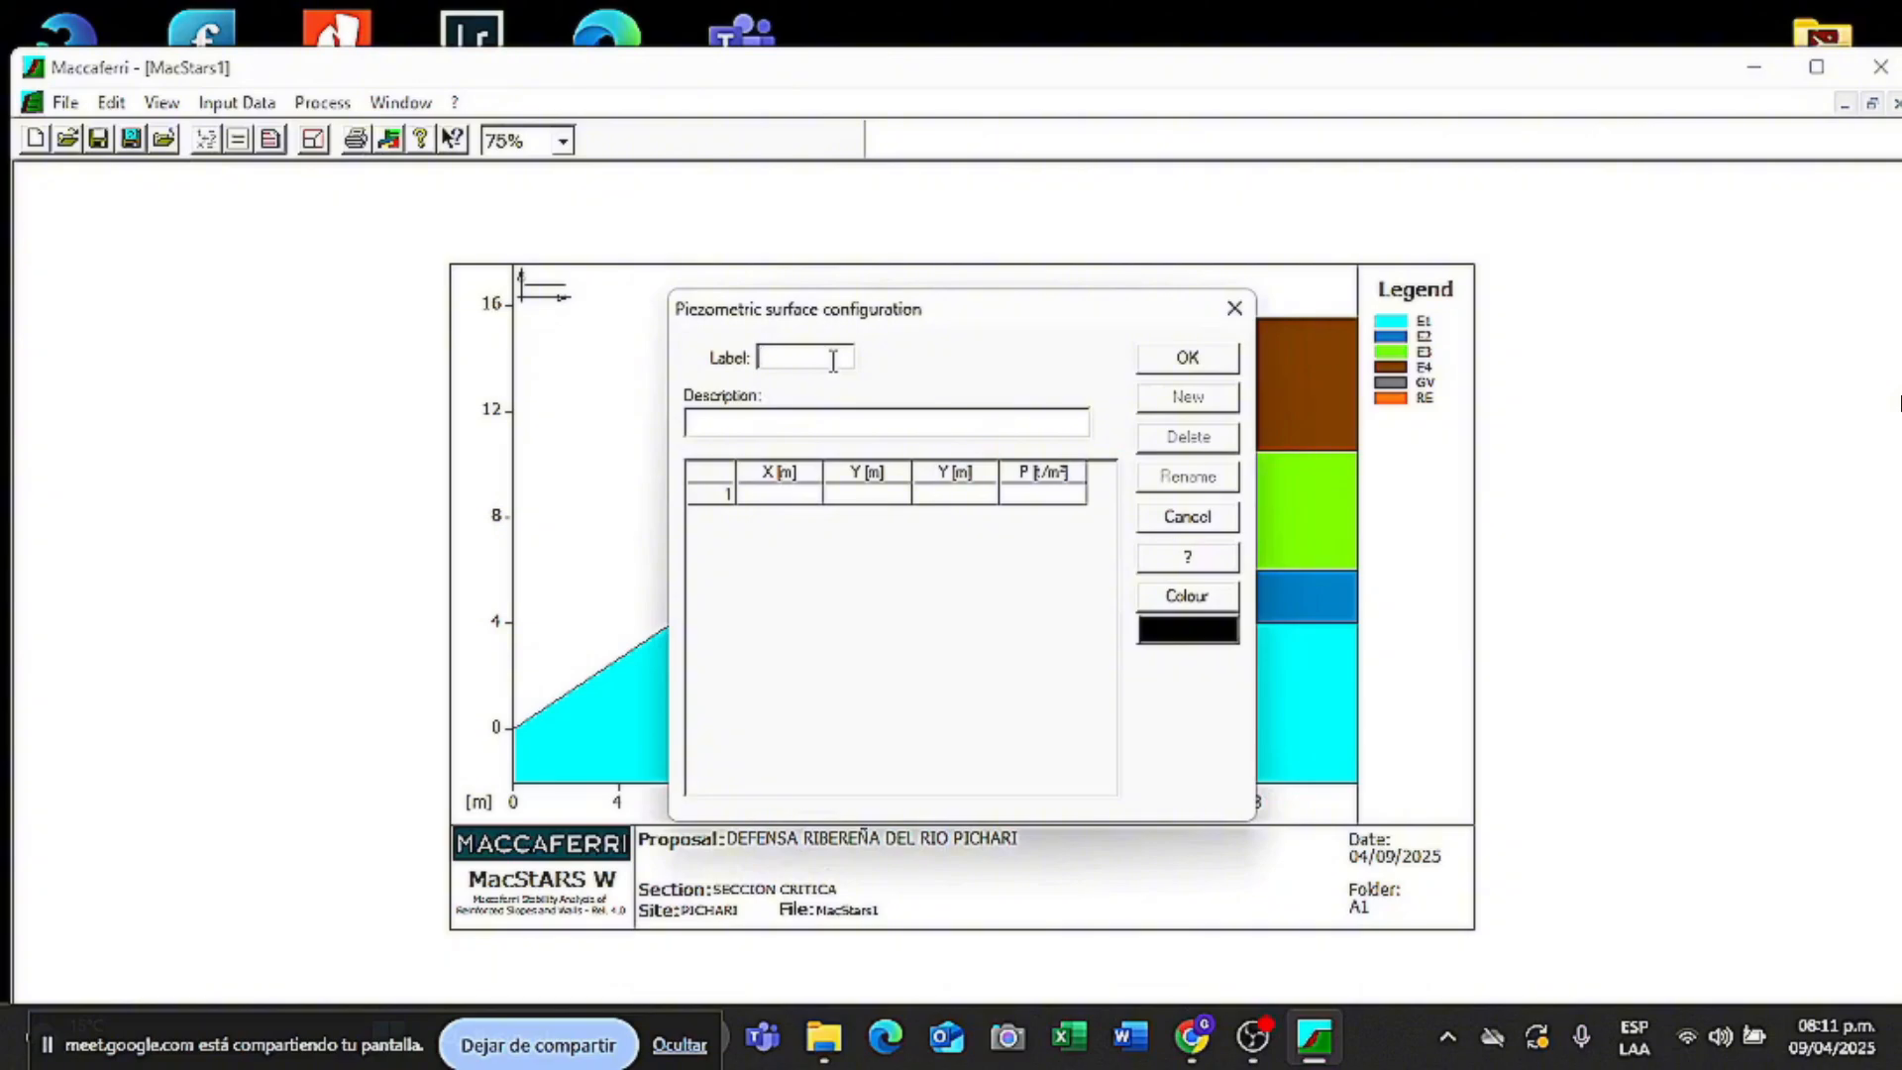
- Label the piezometric surface H2O (AGUA) and enter points (0,0) and (8,3) with P 1
text(H20)
click(833, 420)
text(AGUA)
key(Tab)
text(0)
click(902, 493)
text(0)
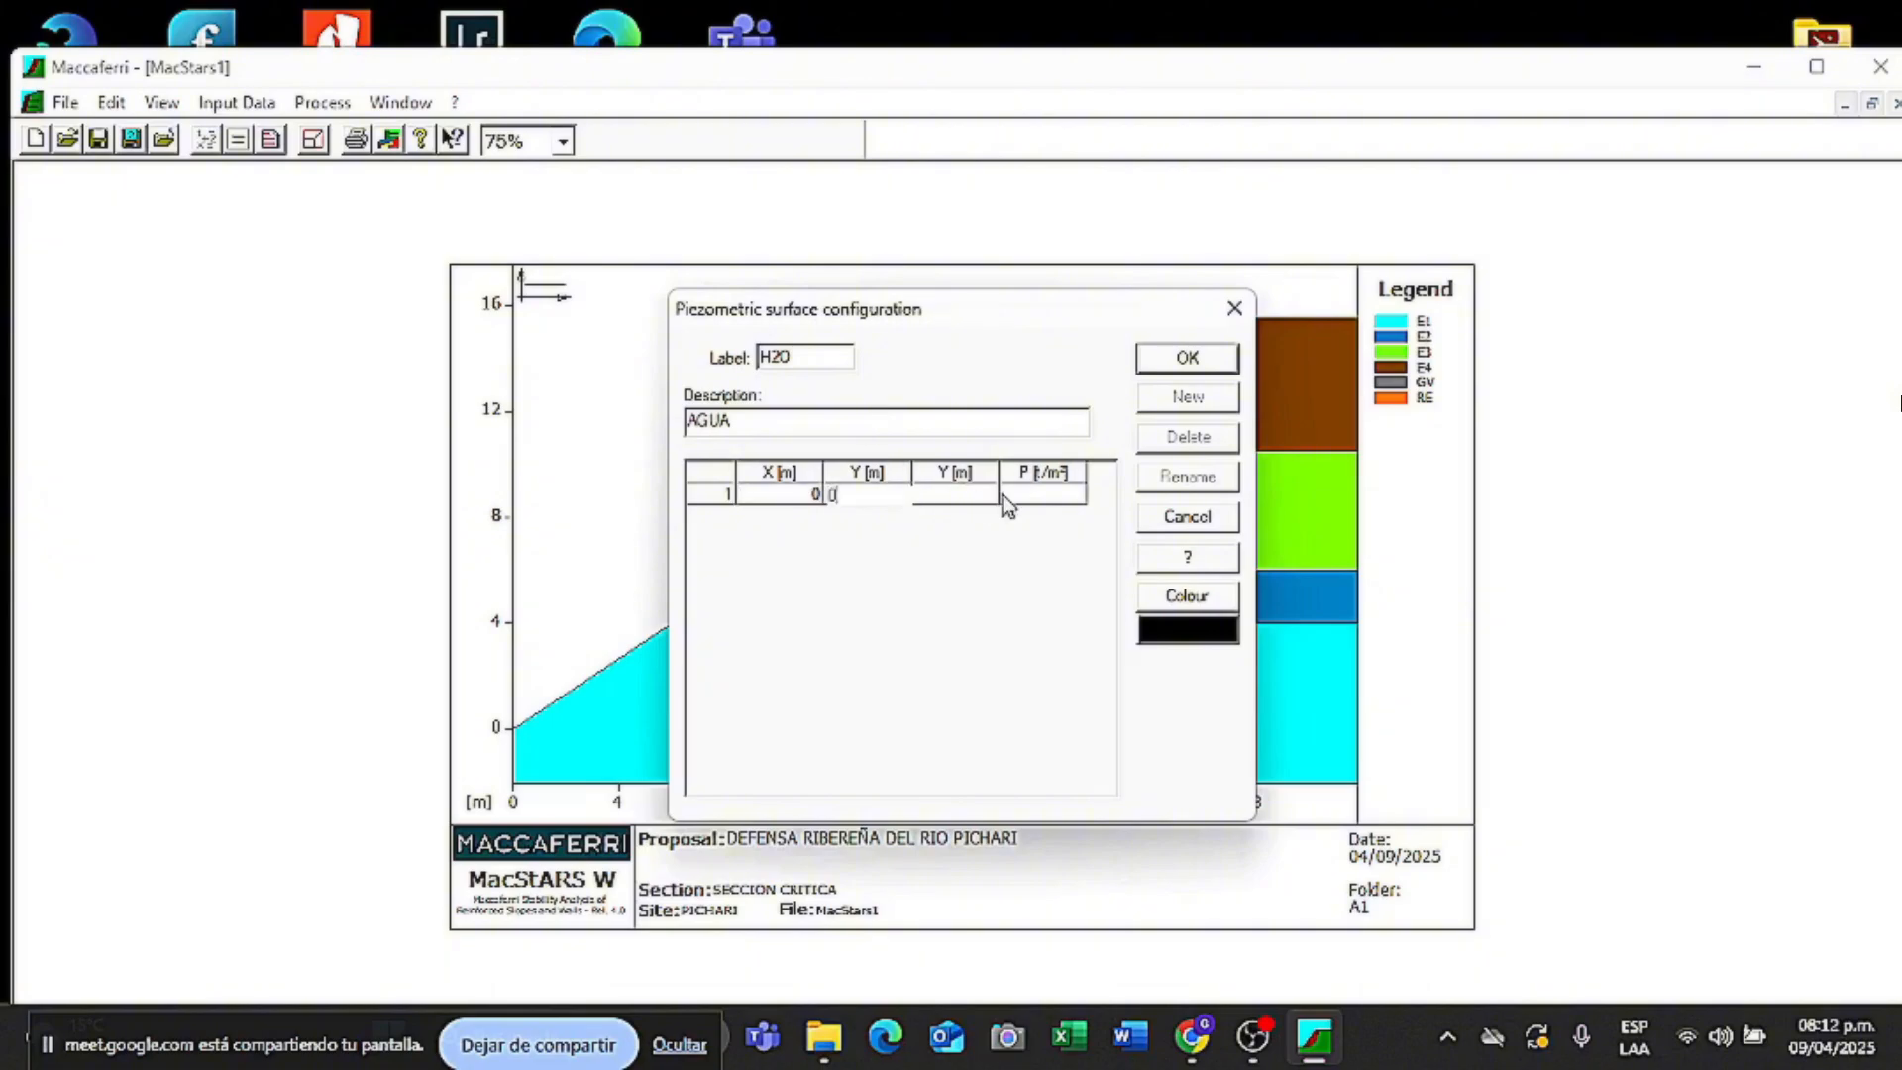
click(1010, 496)
text(1)
key(Tab)
text(8)
click(888, 511)
- Add points (16,5) and (24,8) with P 1 and confirm the H2O surface
key(Tab)
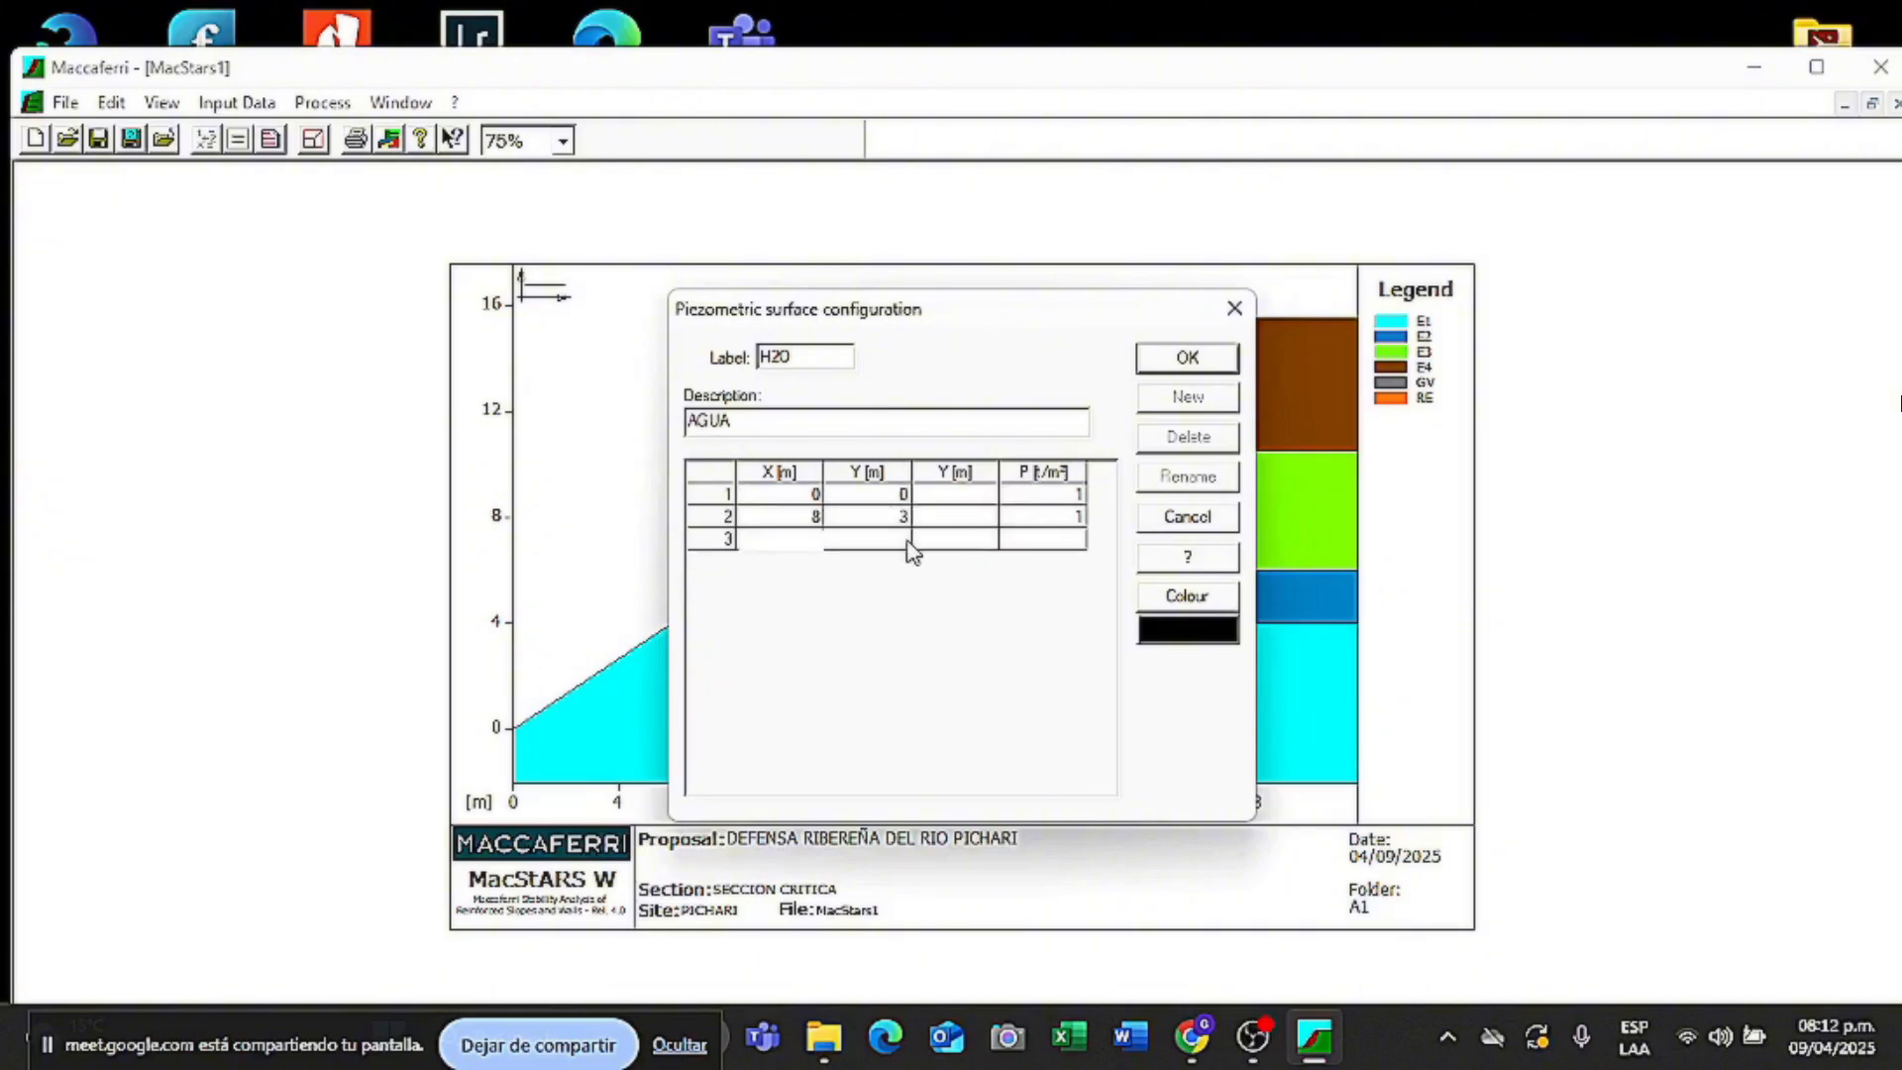
text(16)
click(866, 536)
text(5)
click(1023, 544)
text(1)
key(Tab)
text(24)
click(894, 561)
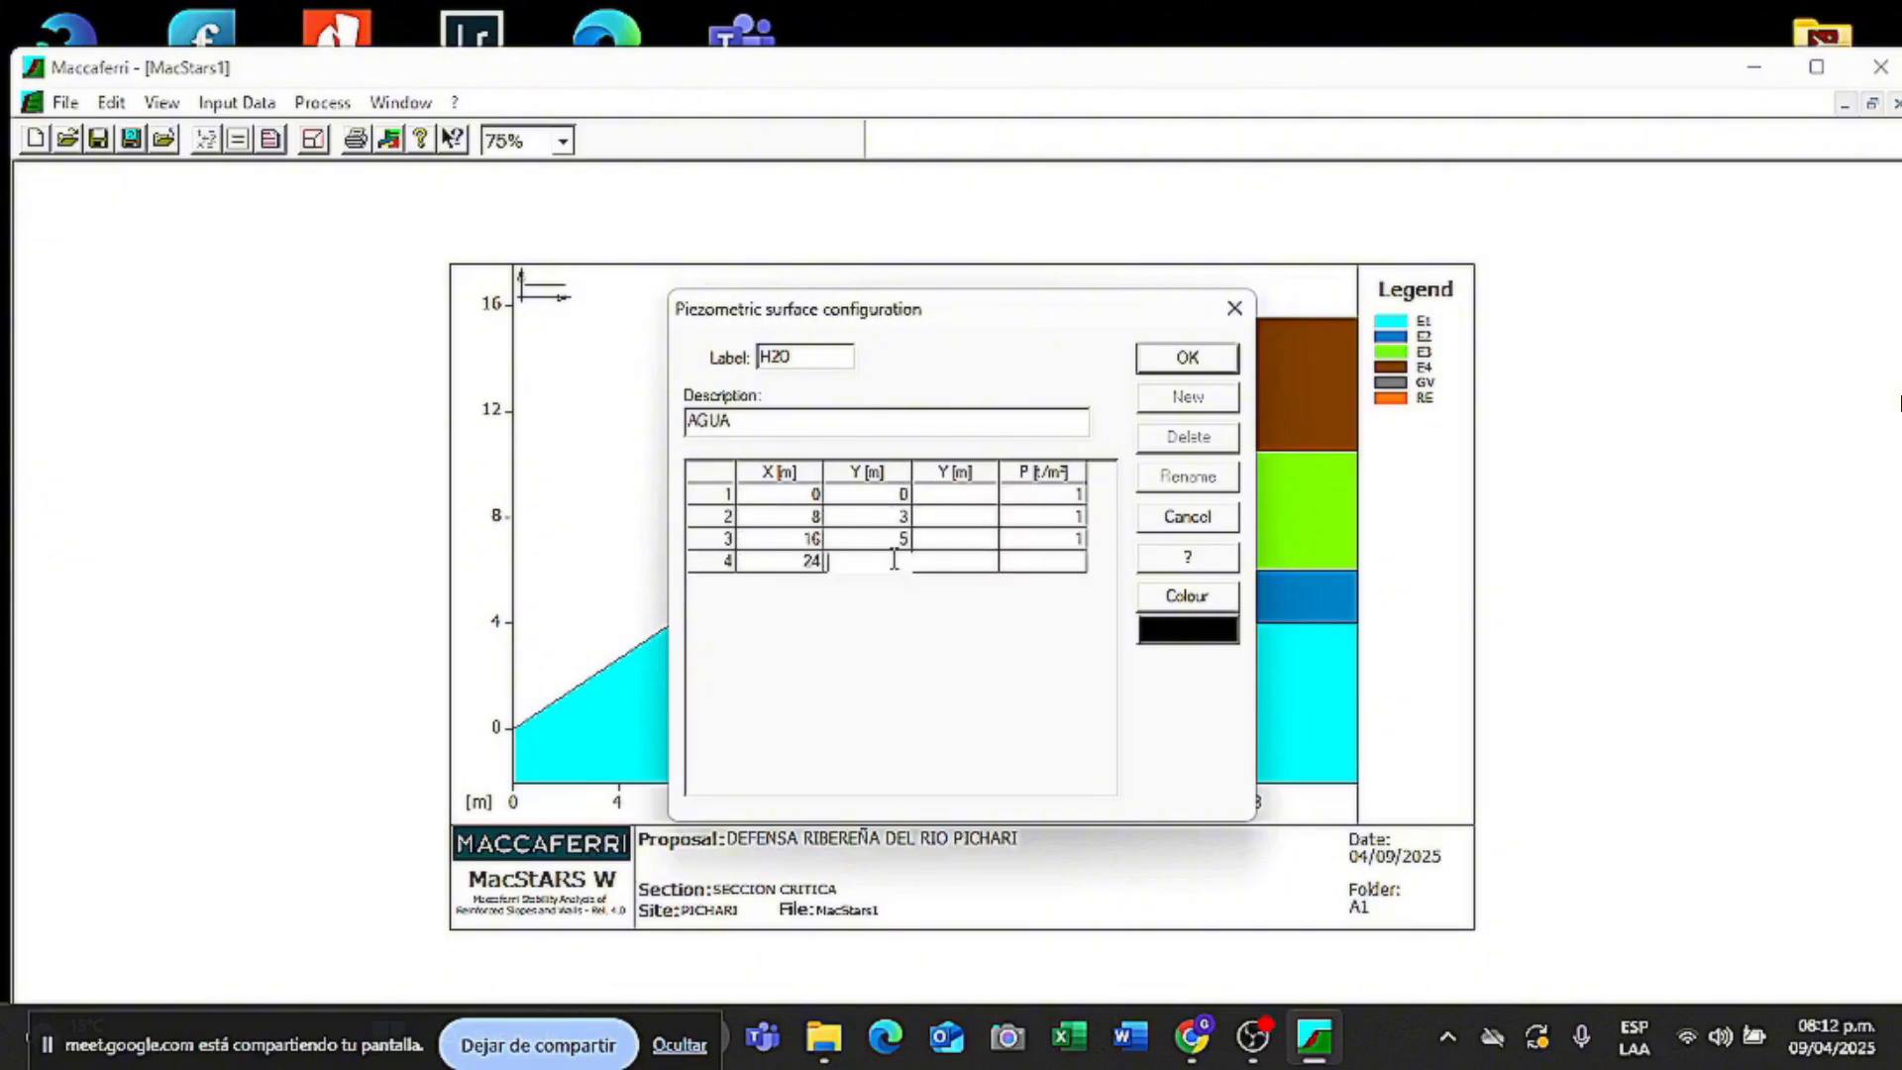
text(8)
click(1031, 562)
text(1)
click(1150, 370)
click(1156, 368)
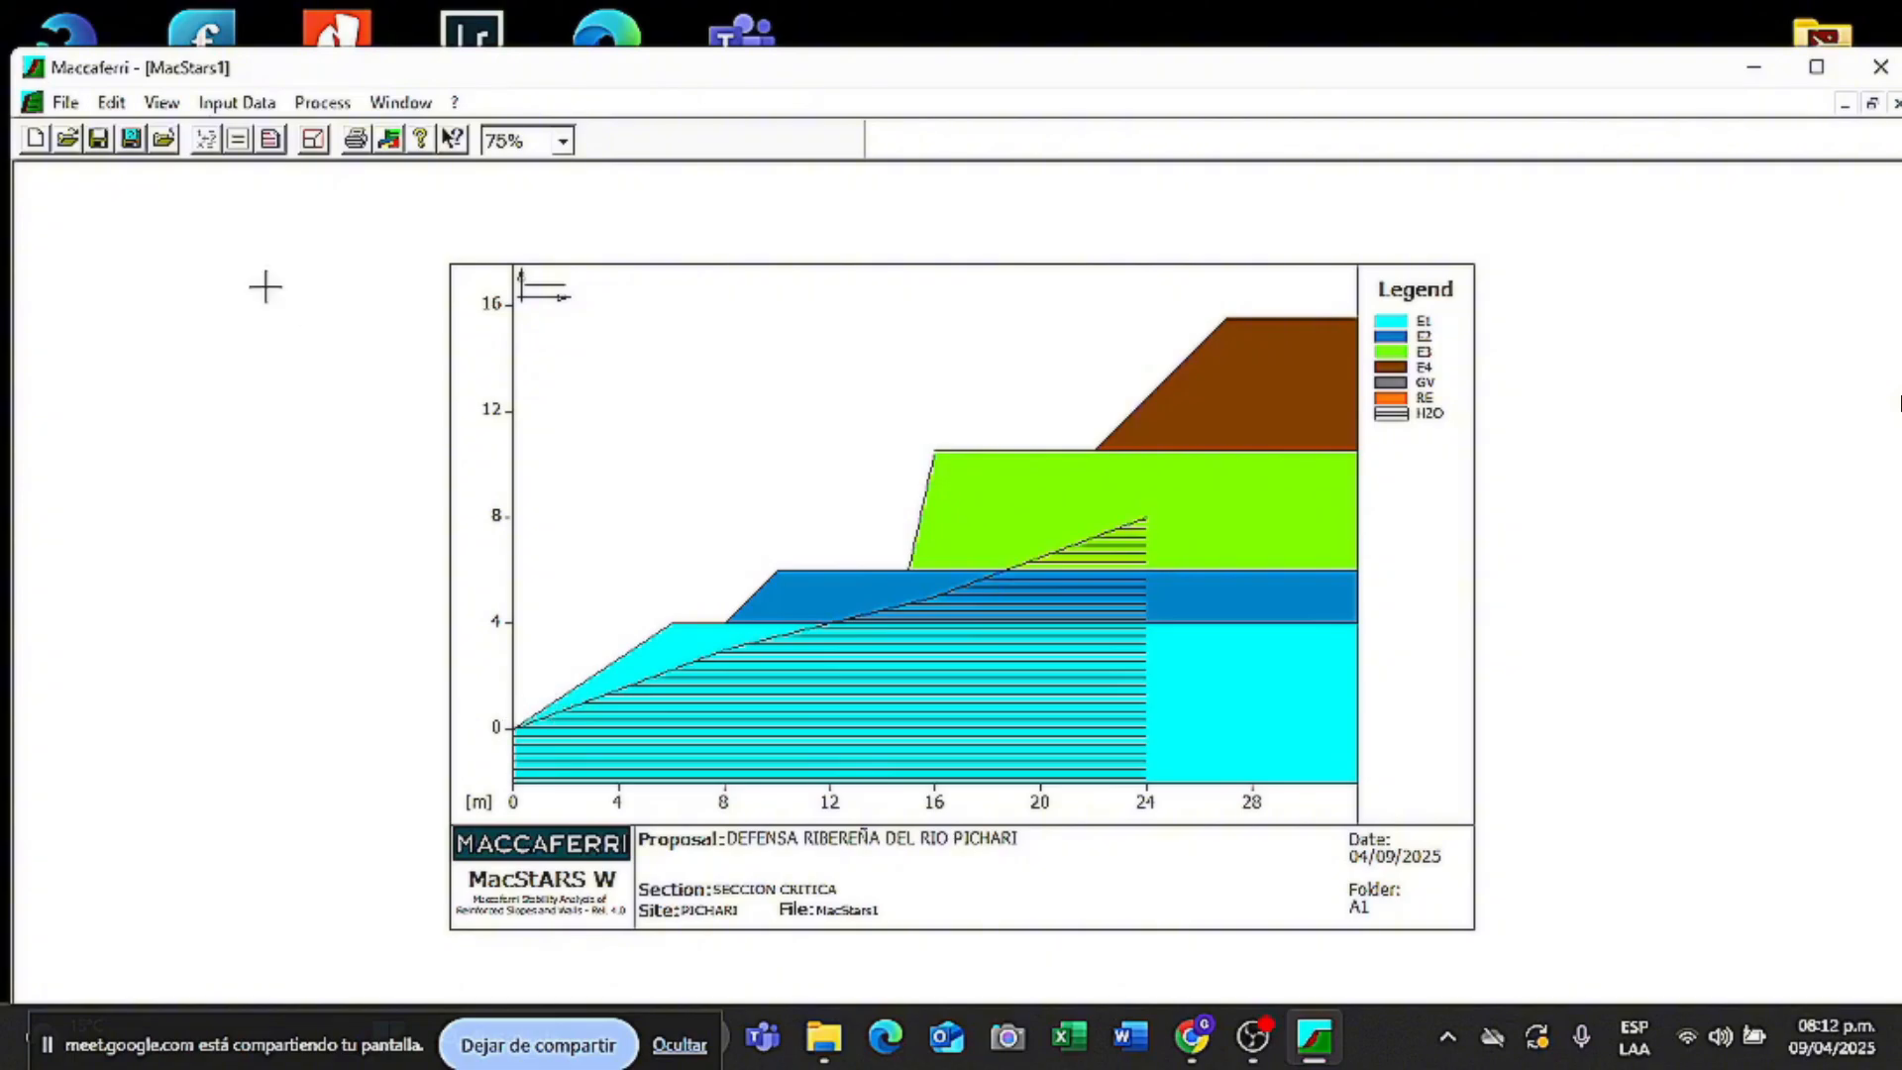
- Delete the H2O (AGUA) piezometric surface and confirm the removal
click(237, 102)
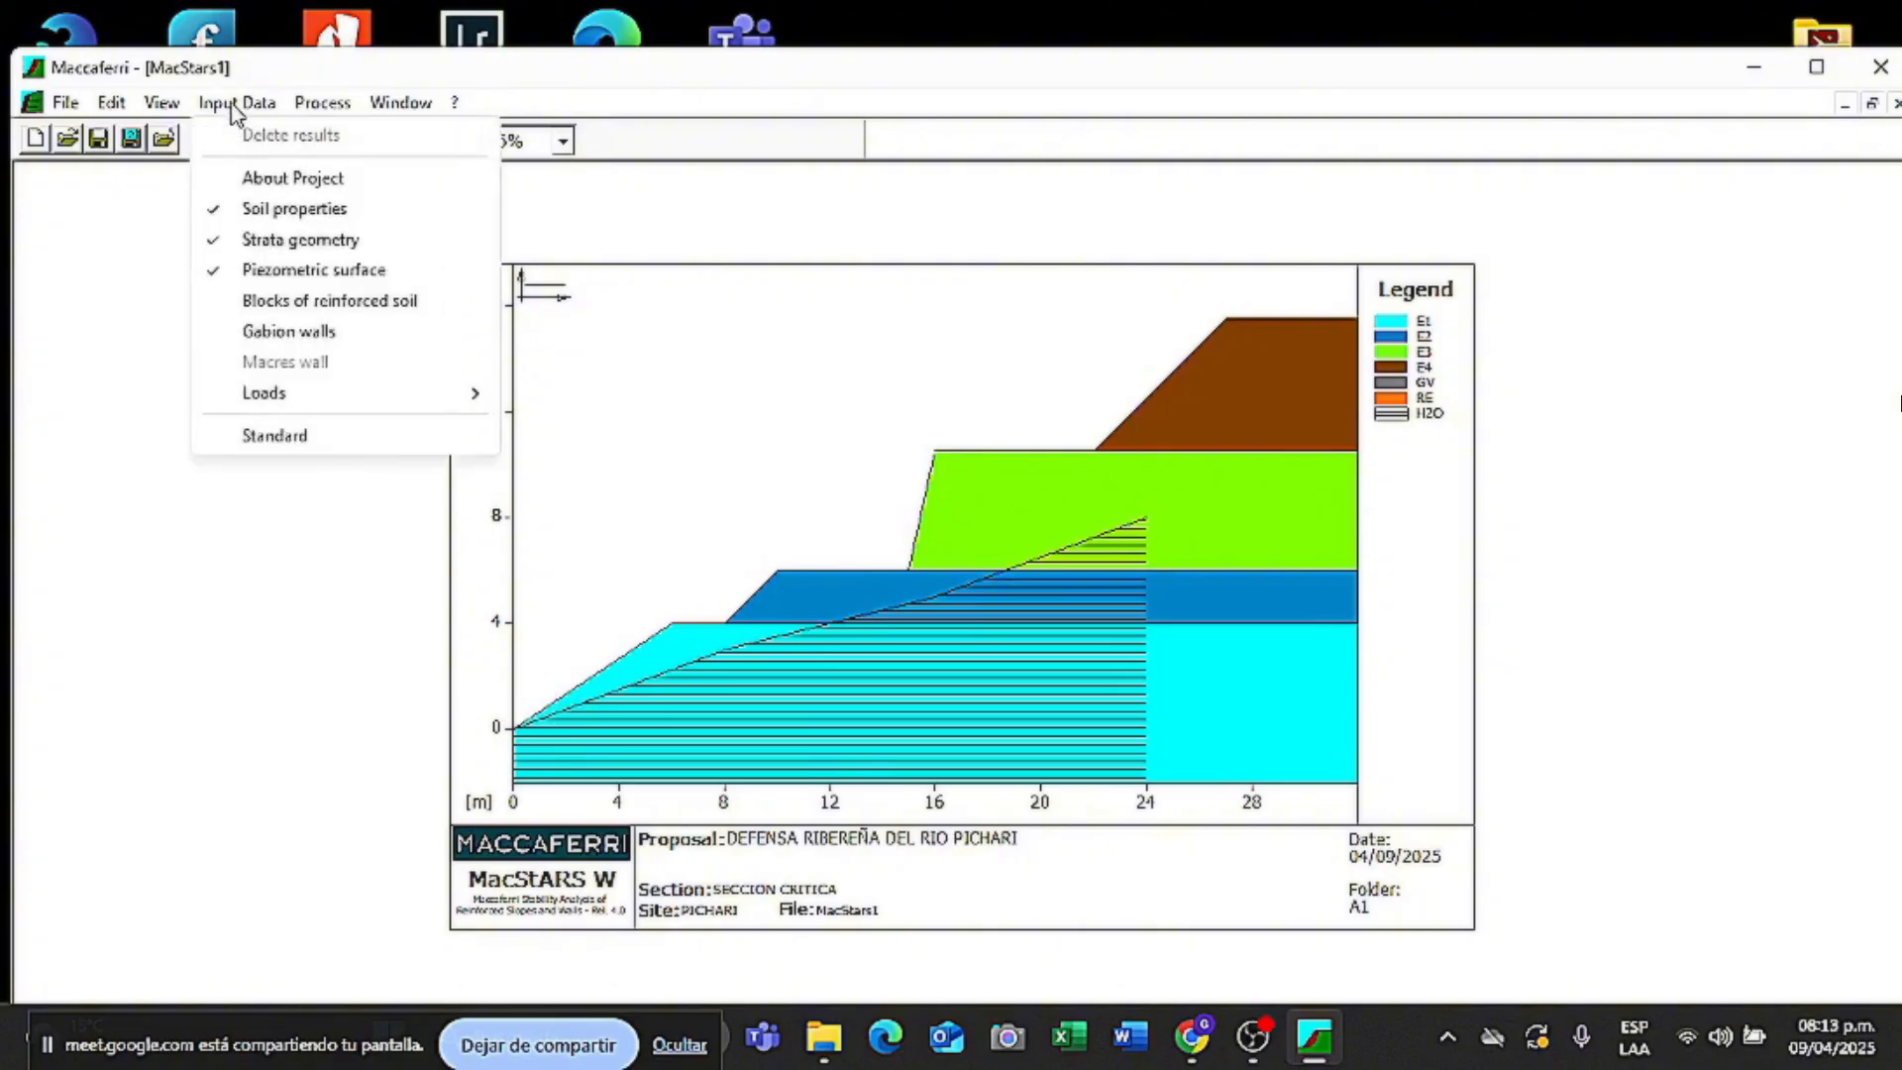
click(302, 276)
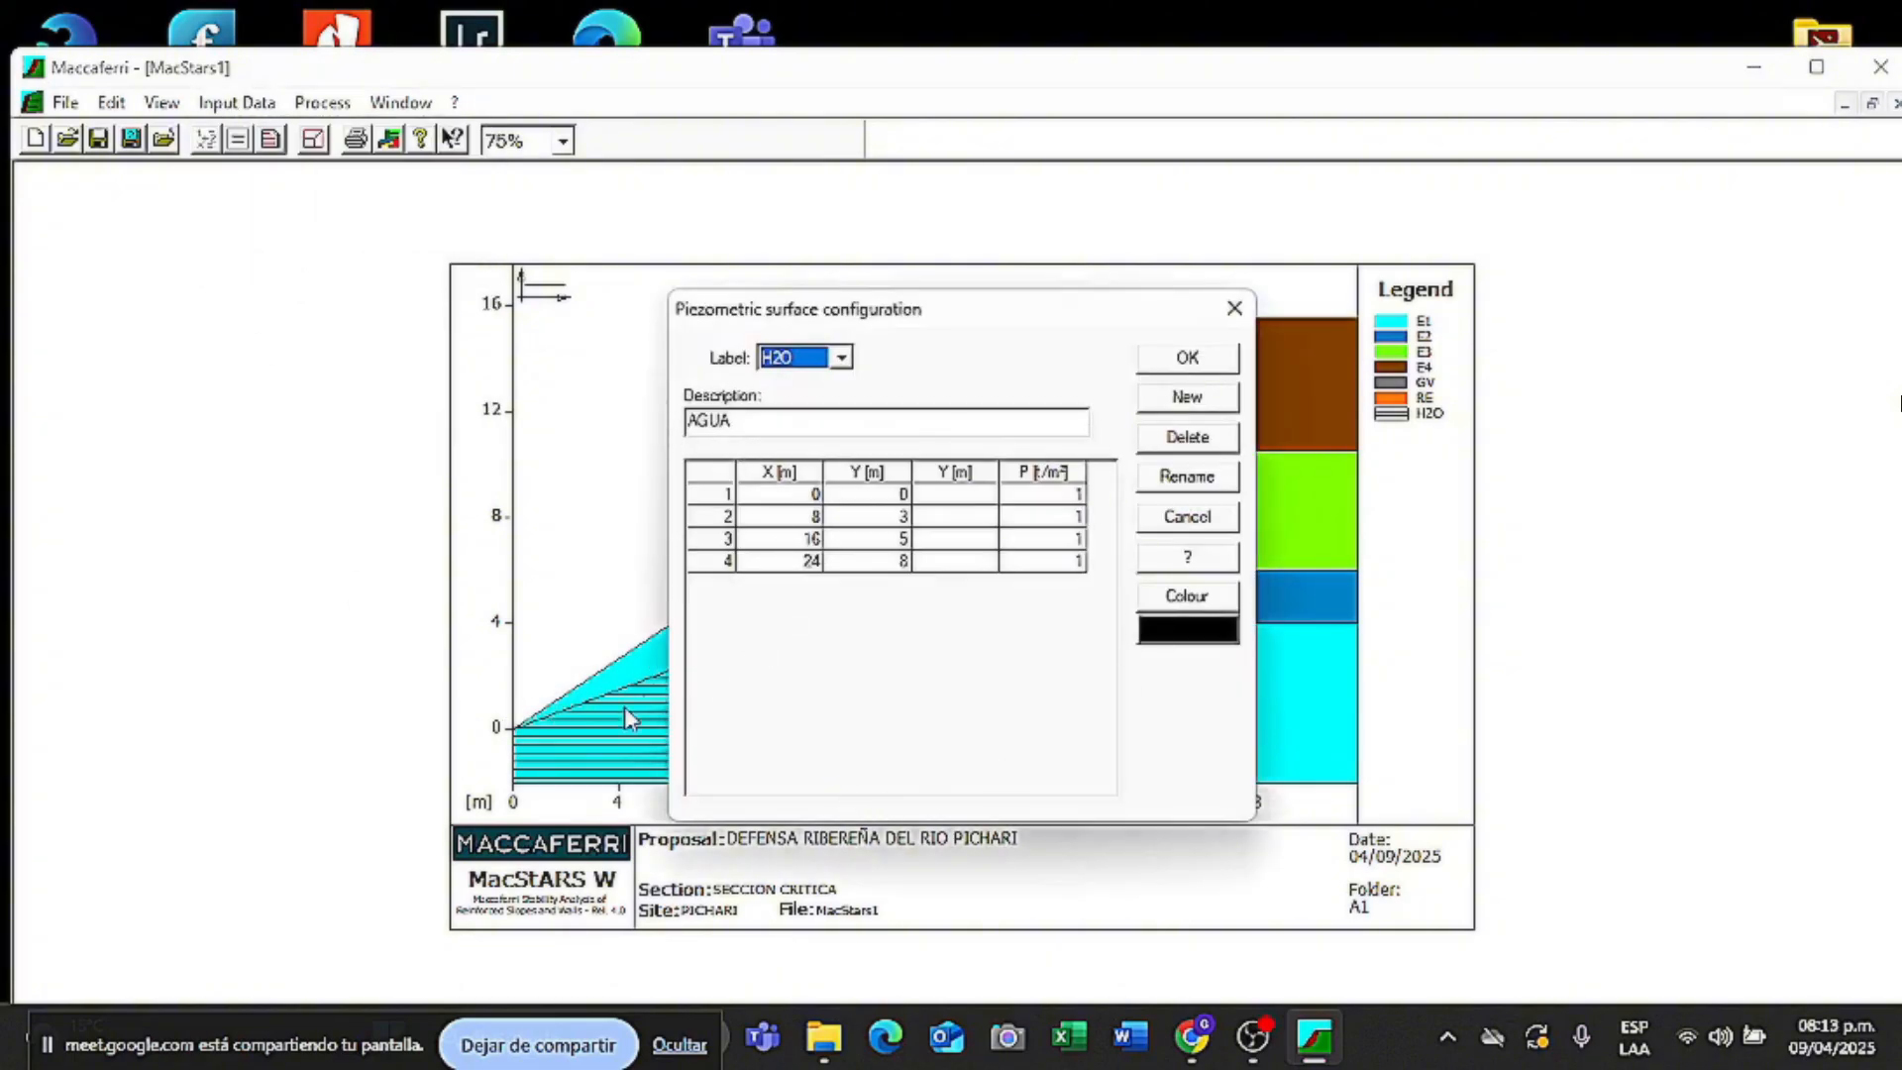
click(1188, 437)
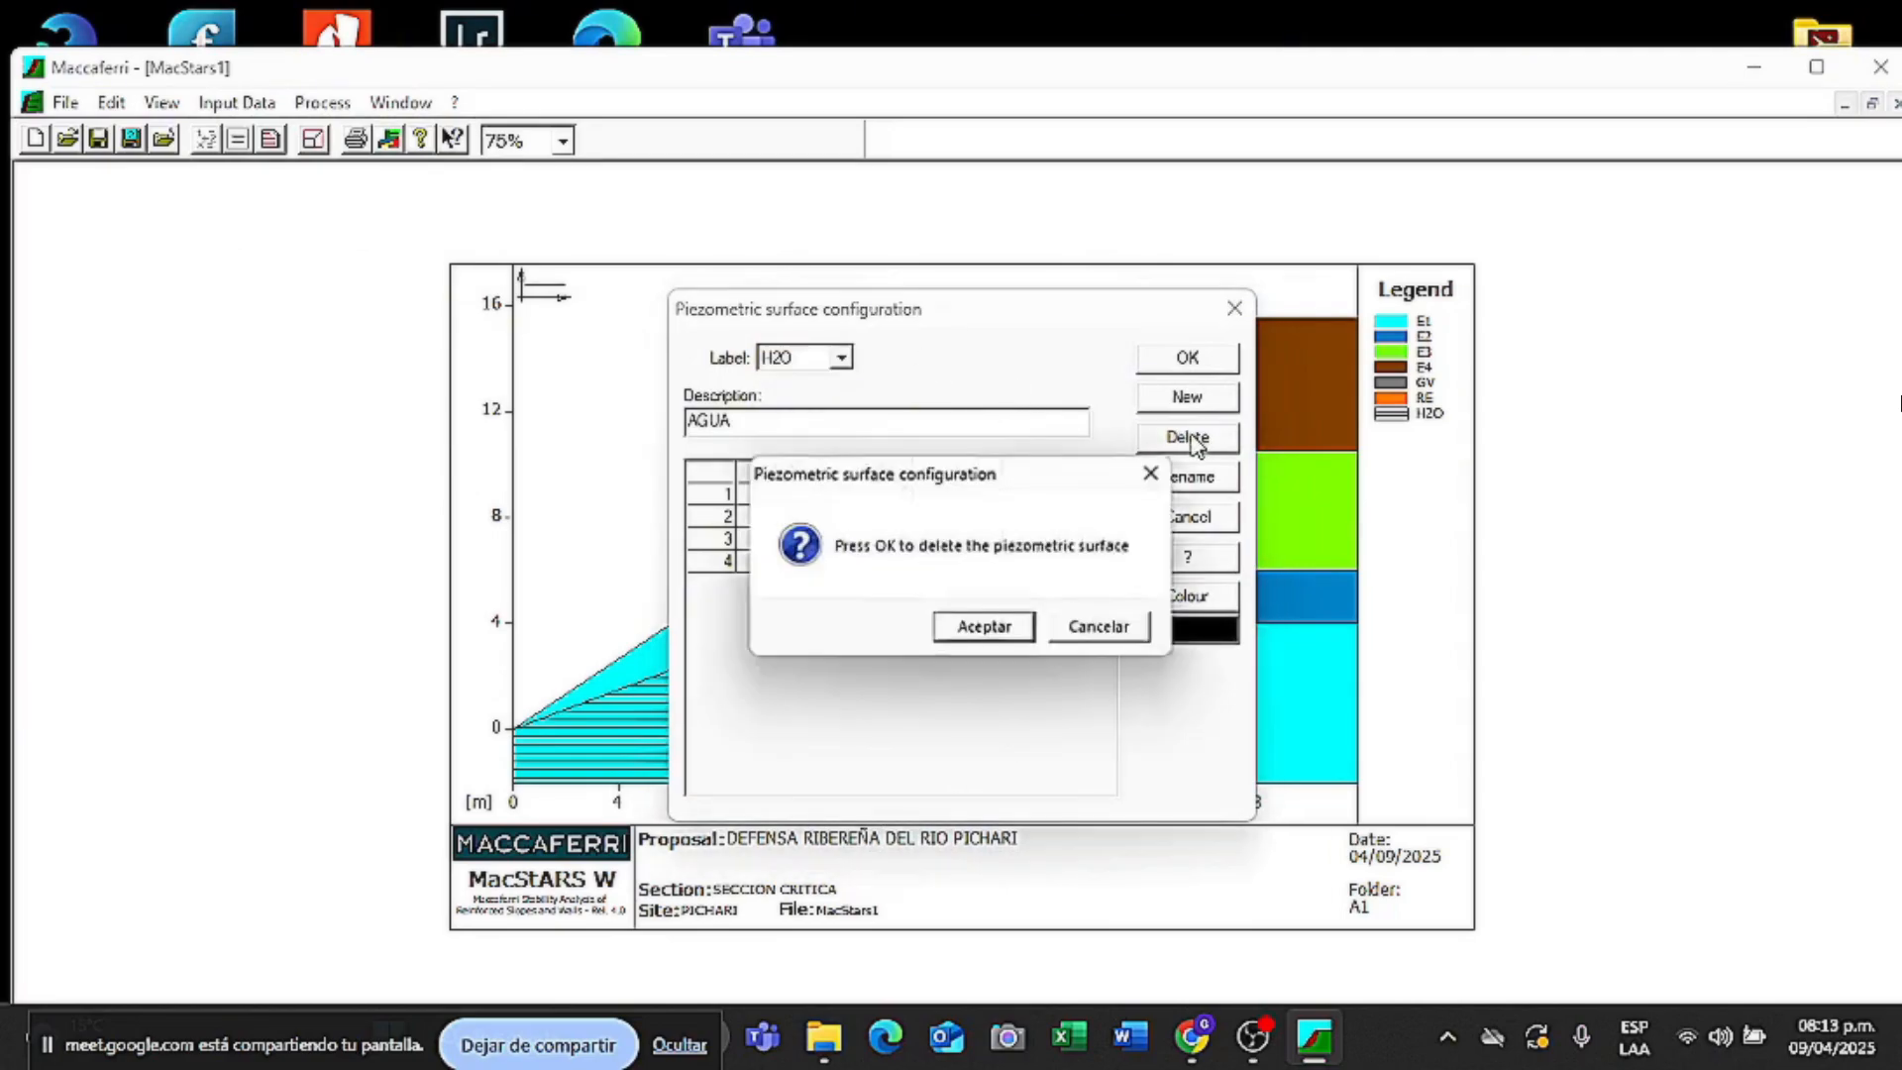
click(984, 630)
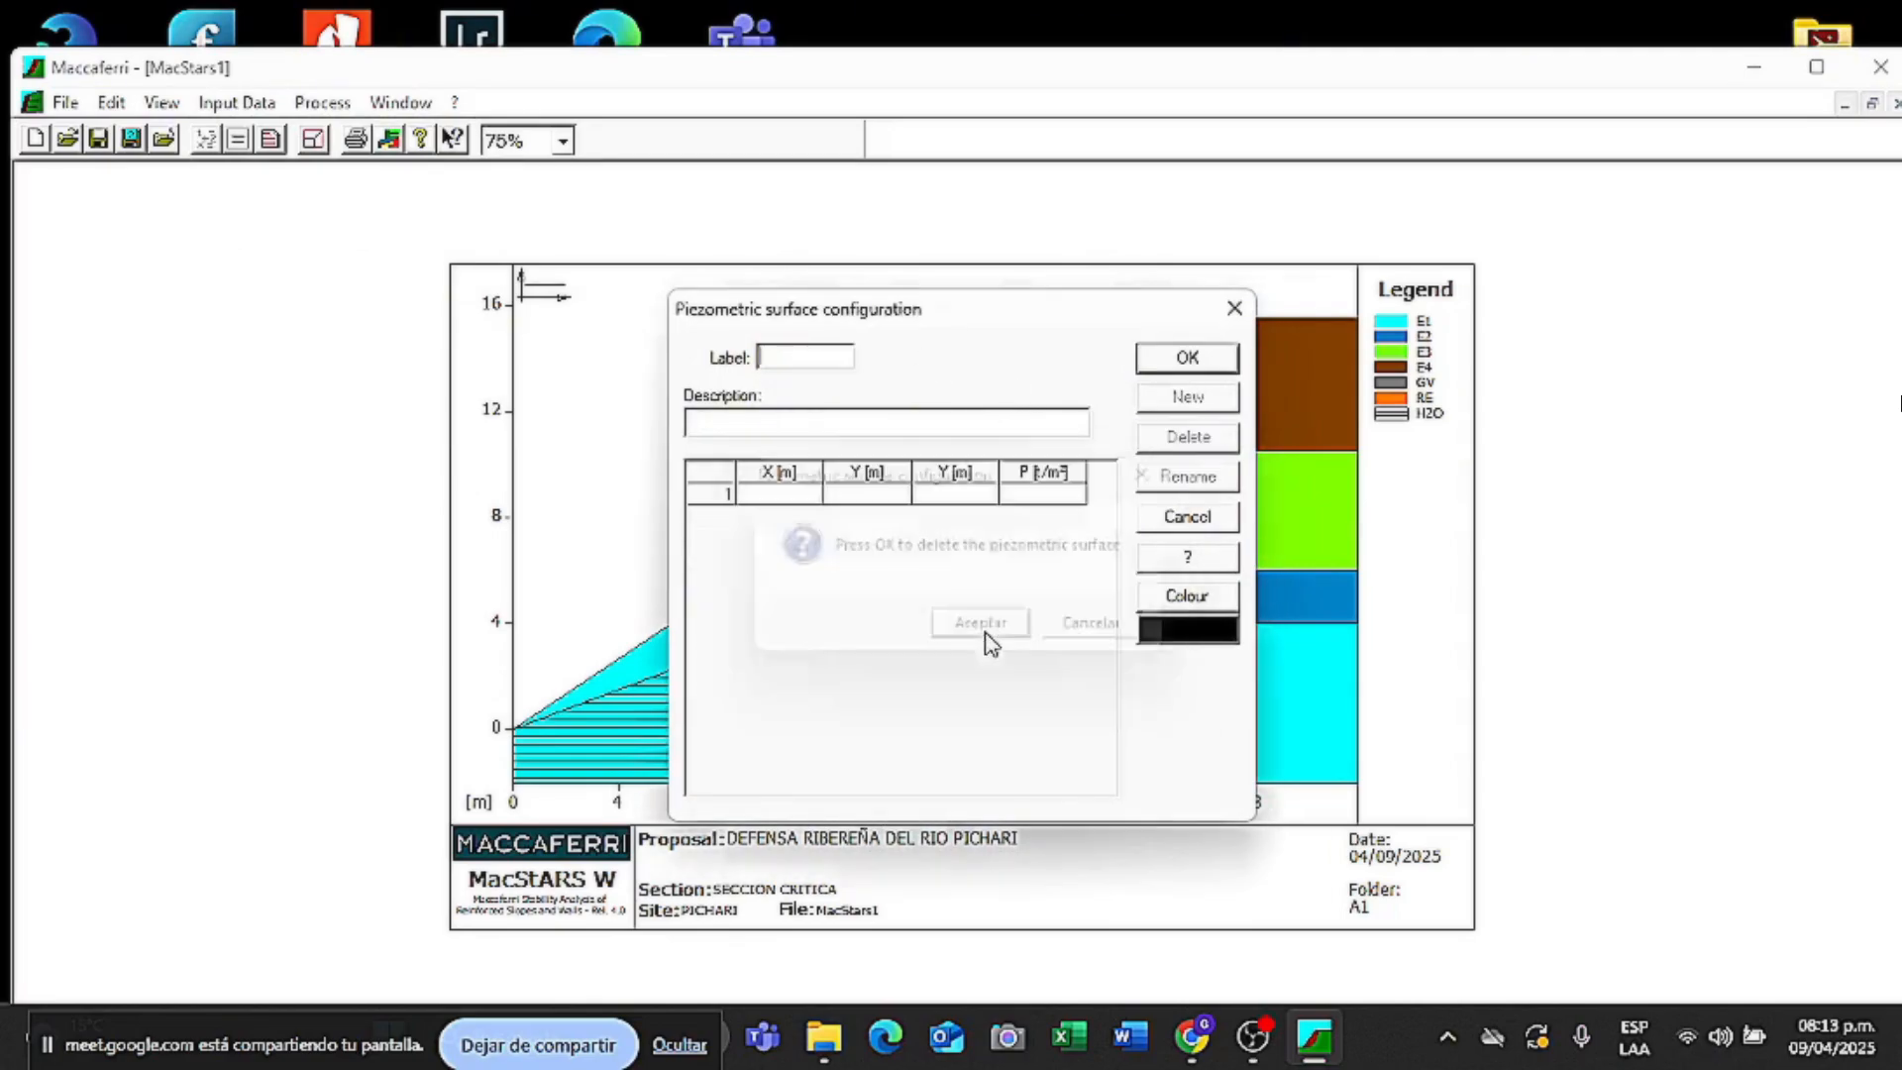
click(1188, 358)
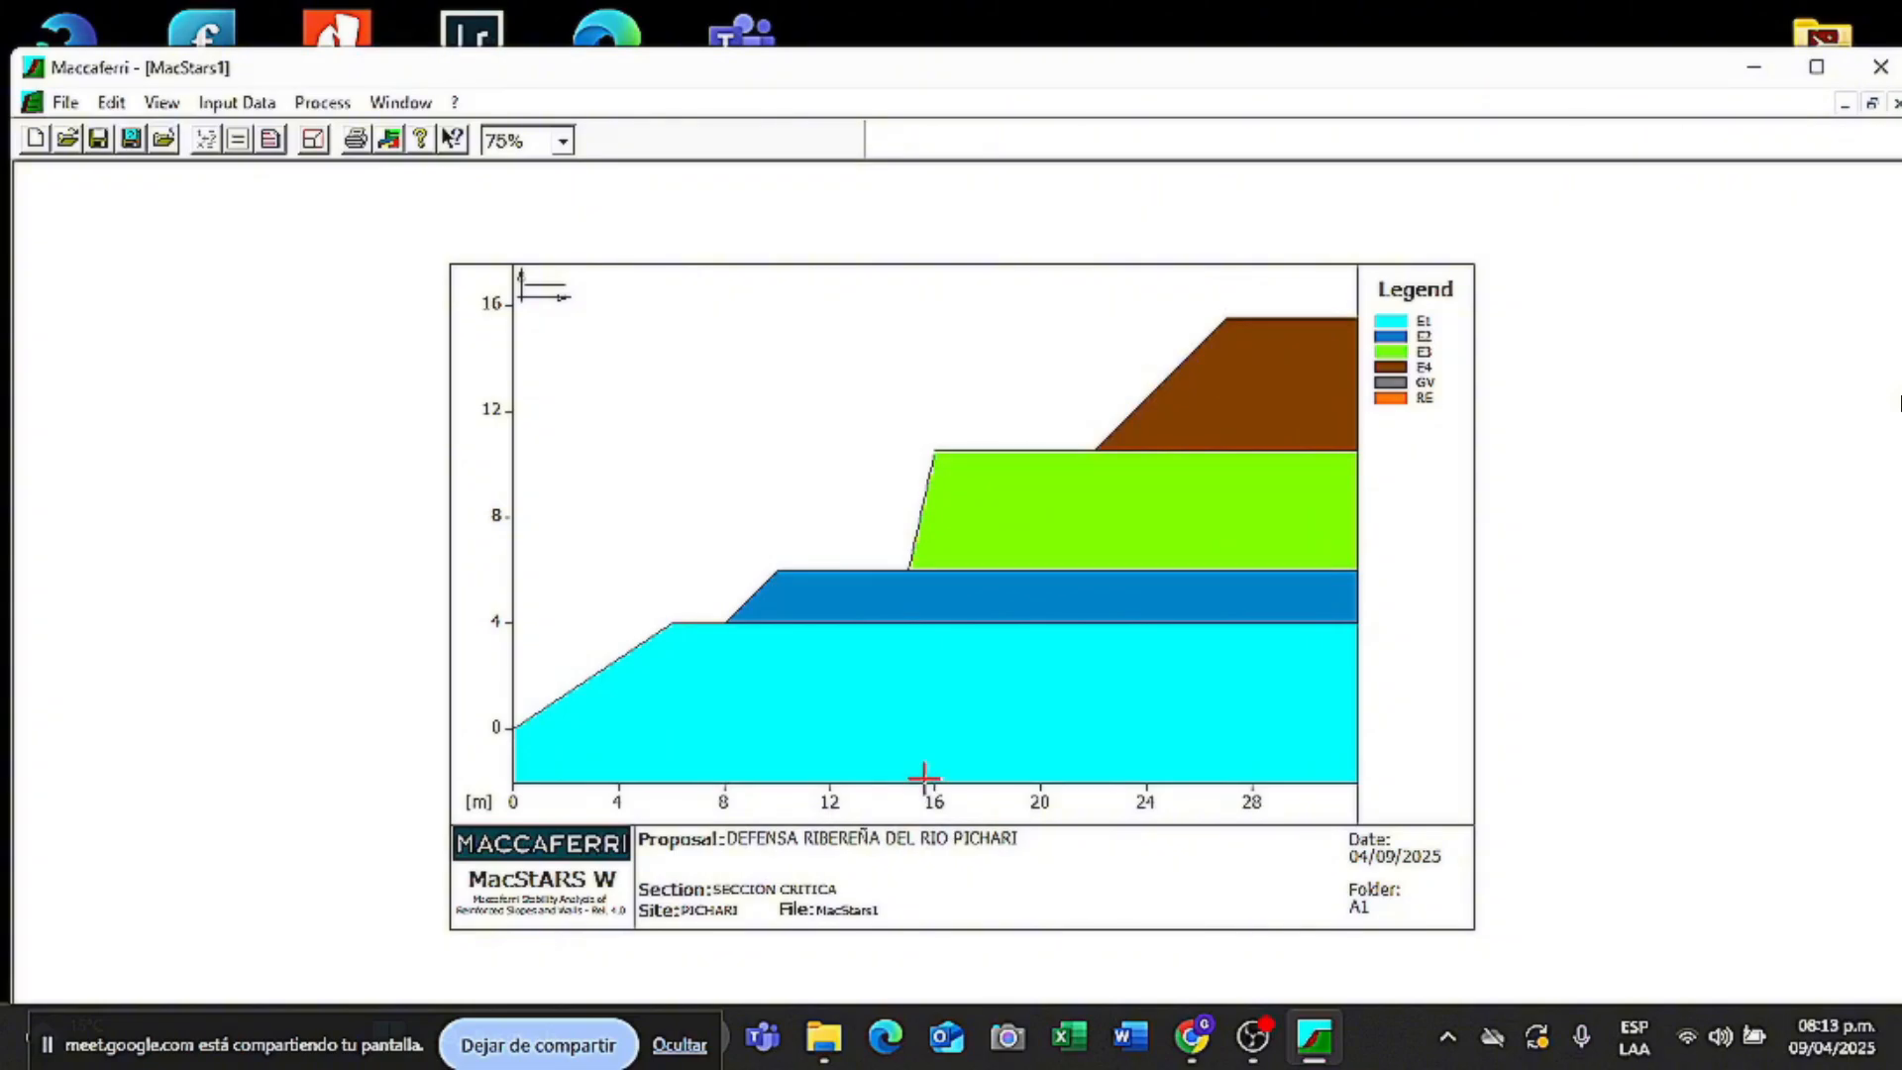
- Create a new gabion wall labelled GV with origin abscissa 11 and ordinate 5.5
click(237, 103)
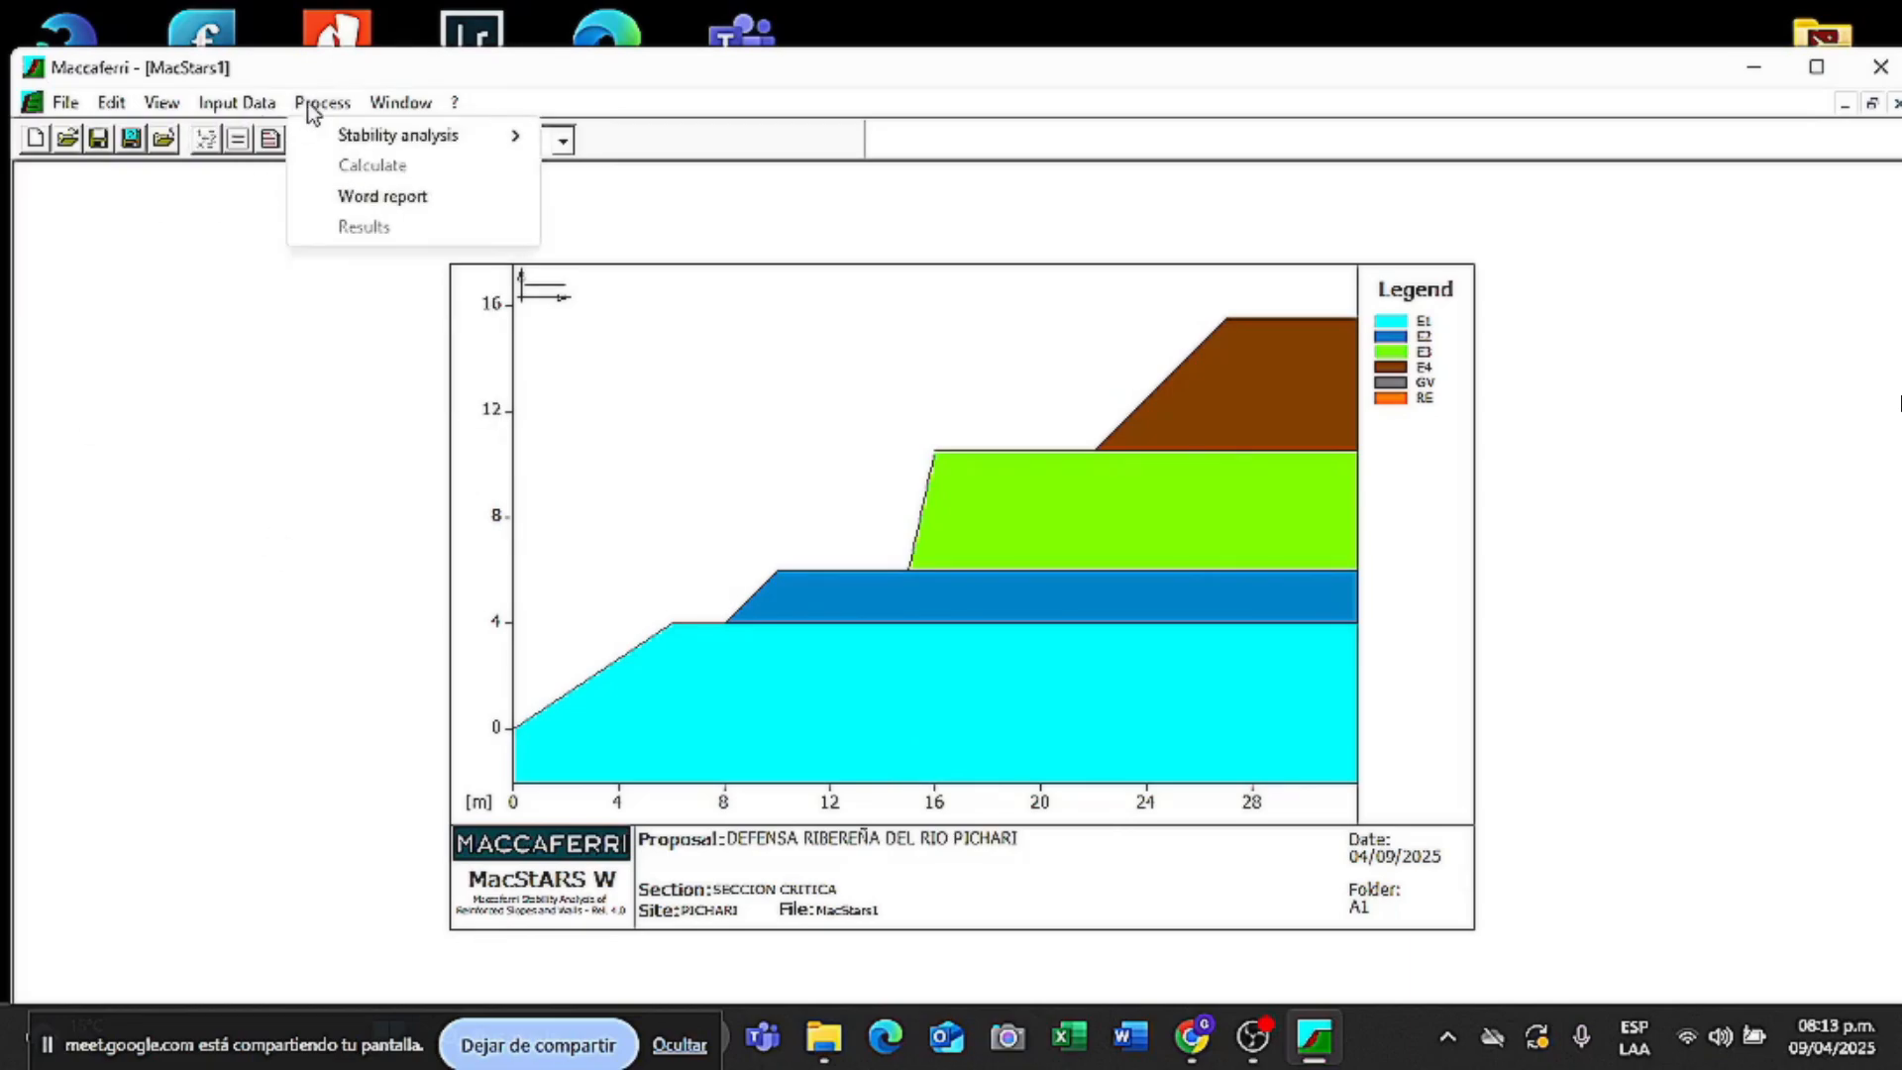
click(303, 331)
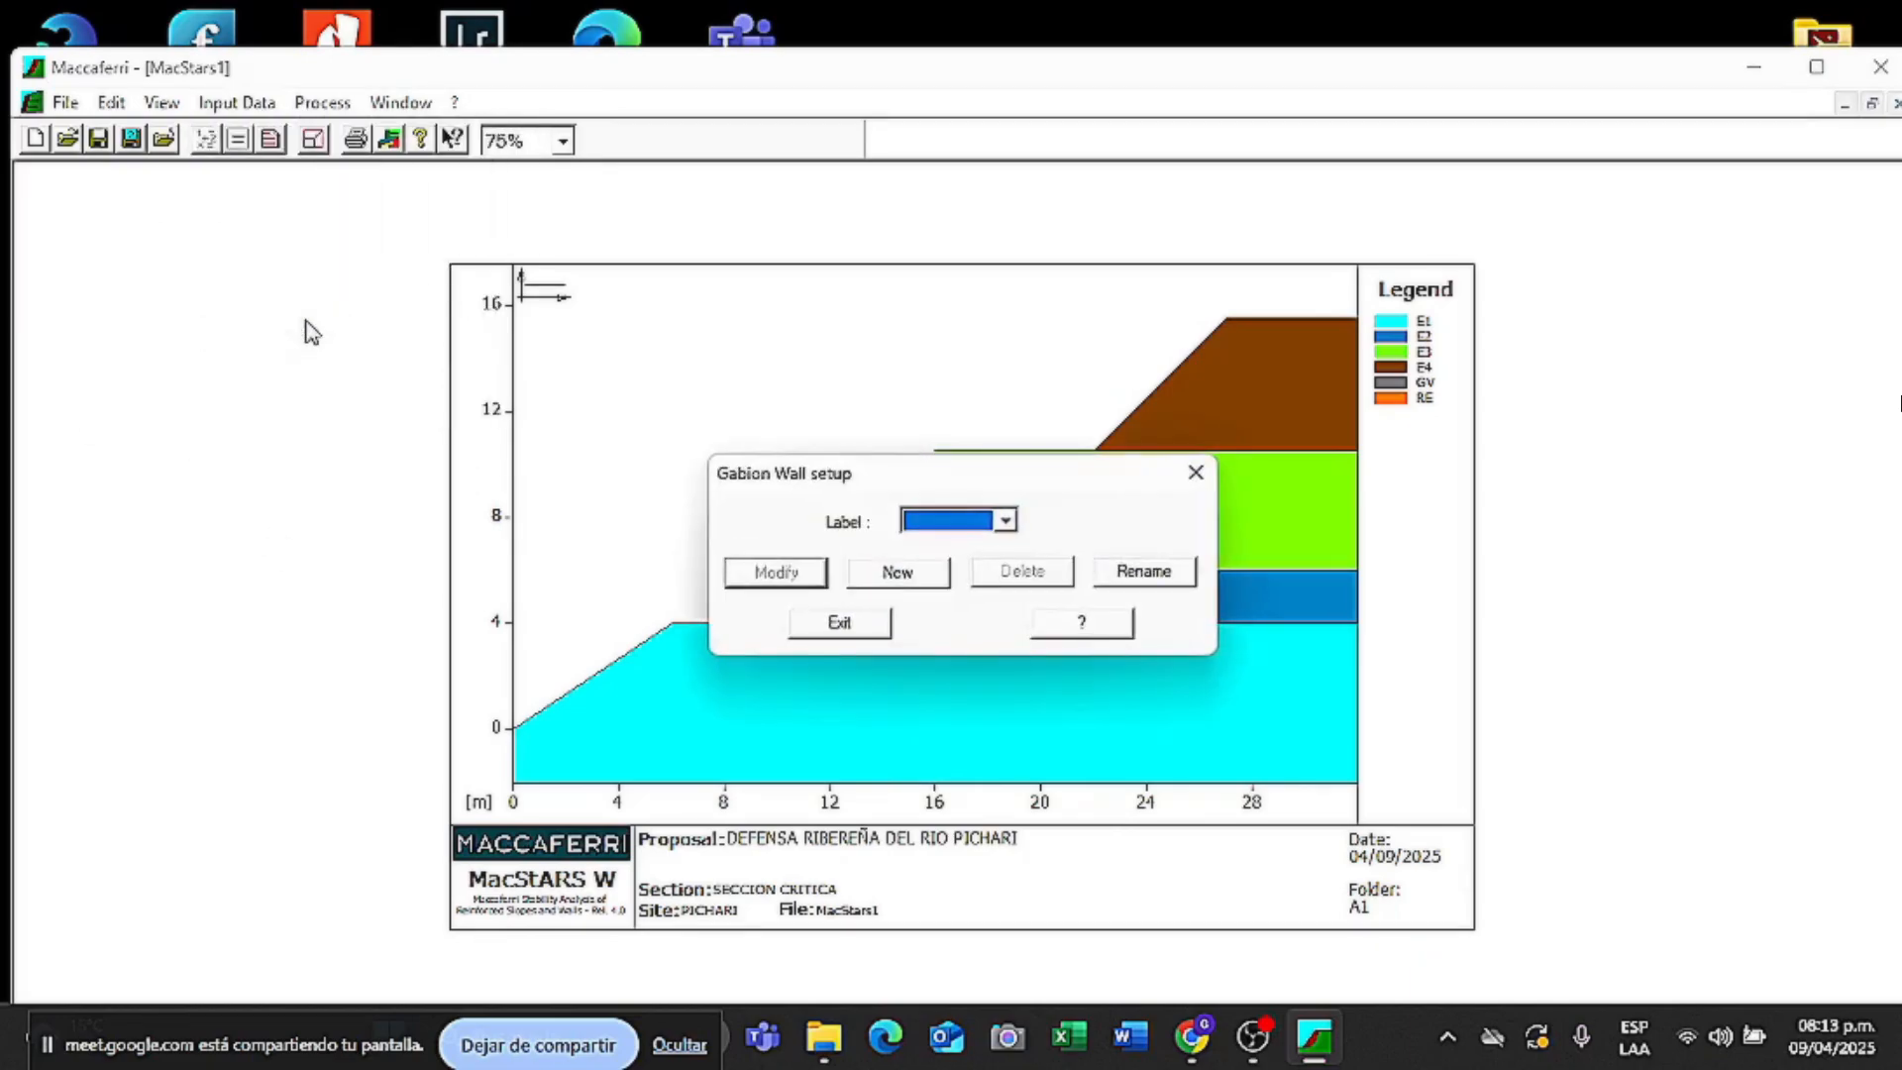
click(898, 570)
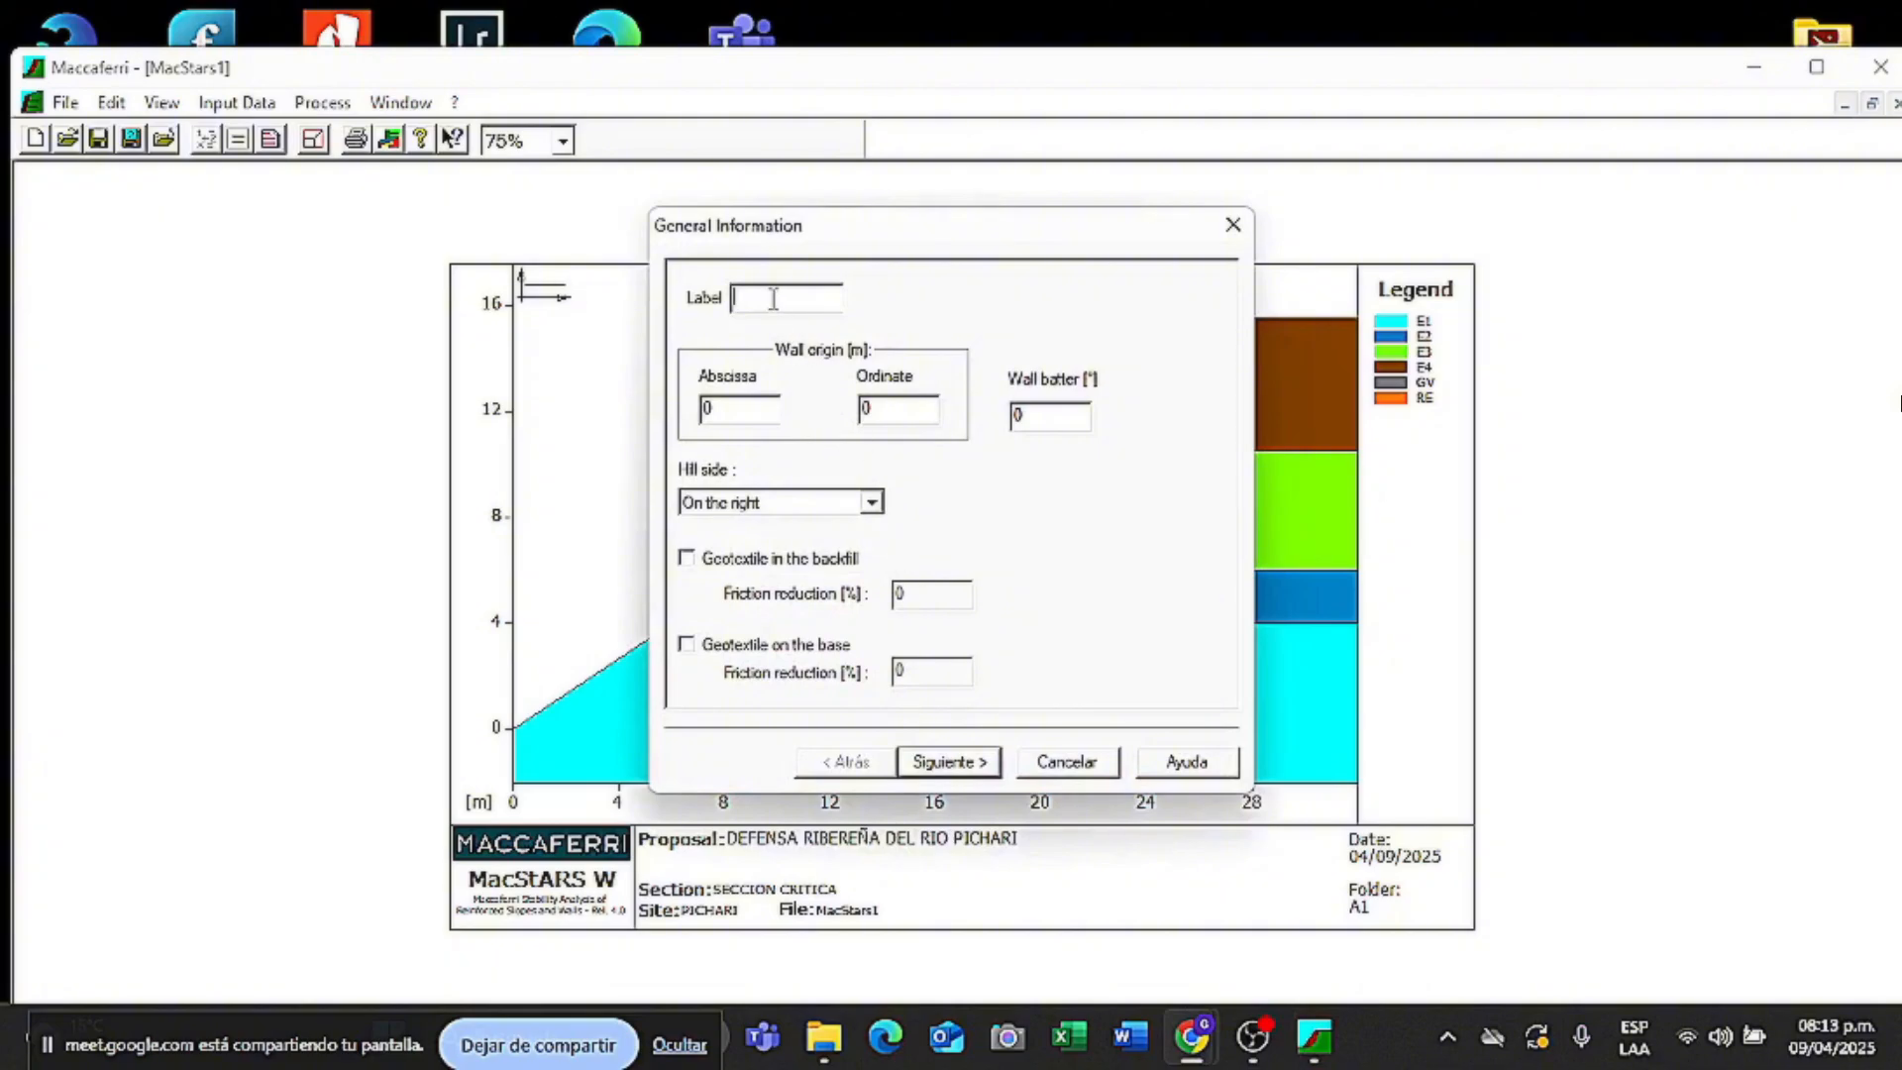
text(GV)
click(742, 414)
key(BackSpace)
text(11)
double_click(908, 410)
key(BackSpace)
text(5.5)
- Keep the hill on the right and add a backfill geotextile with 6% friction reduction
click(1056, 423)
click(871, 503)
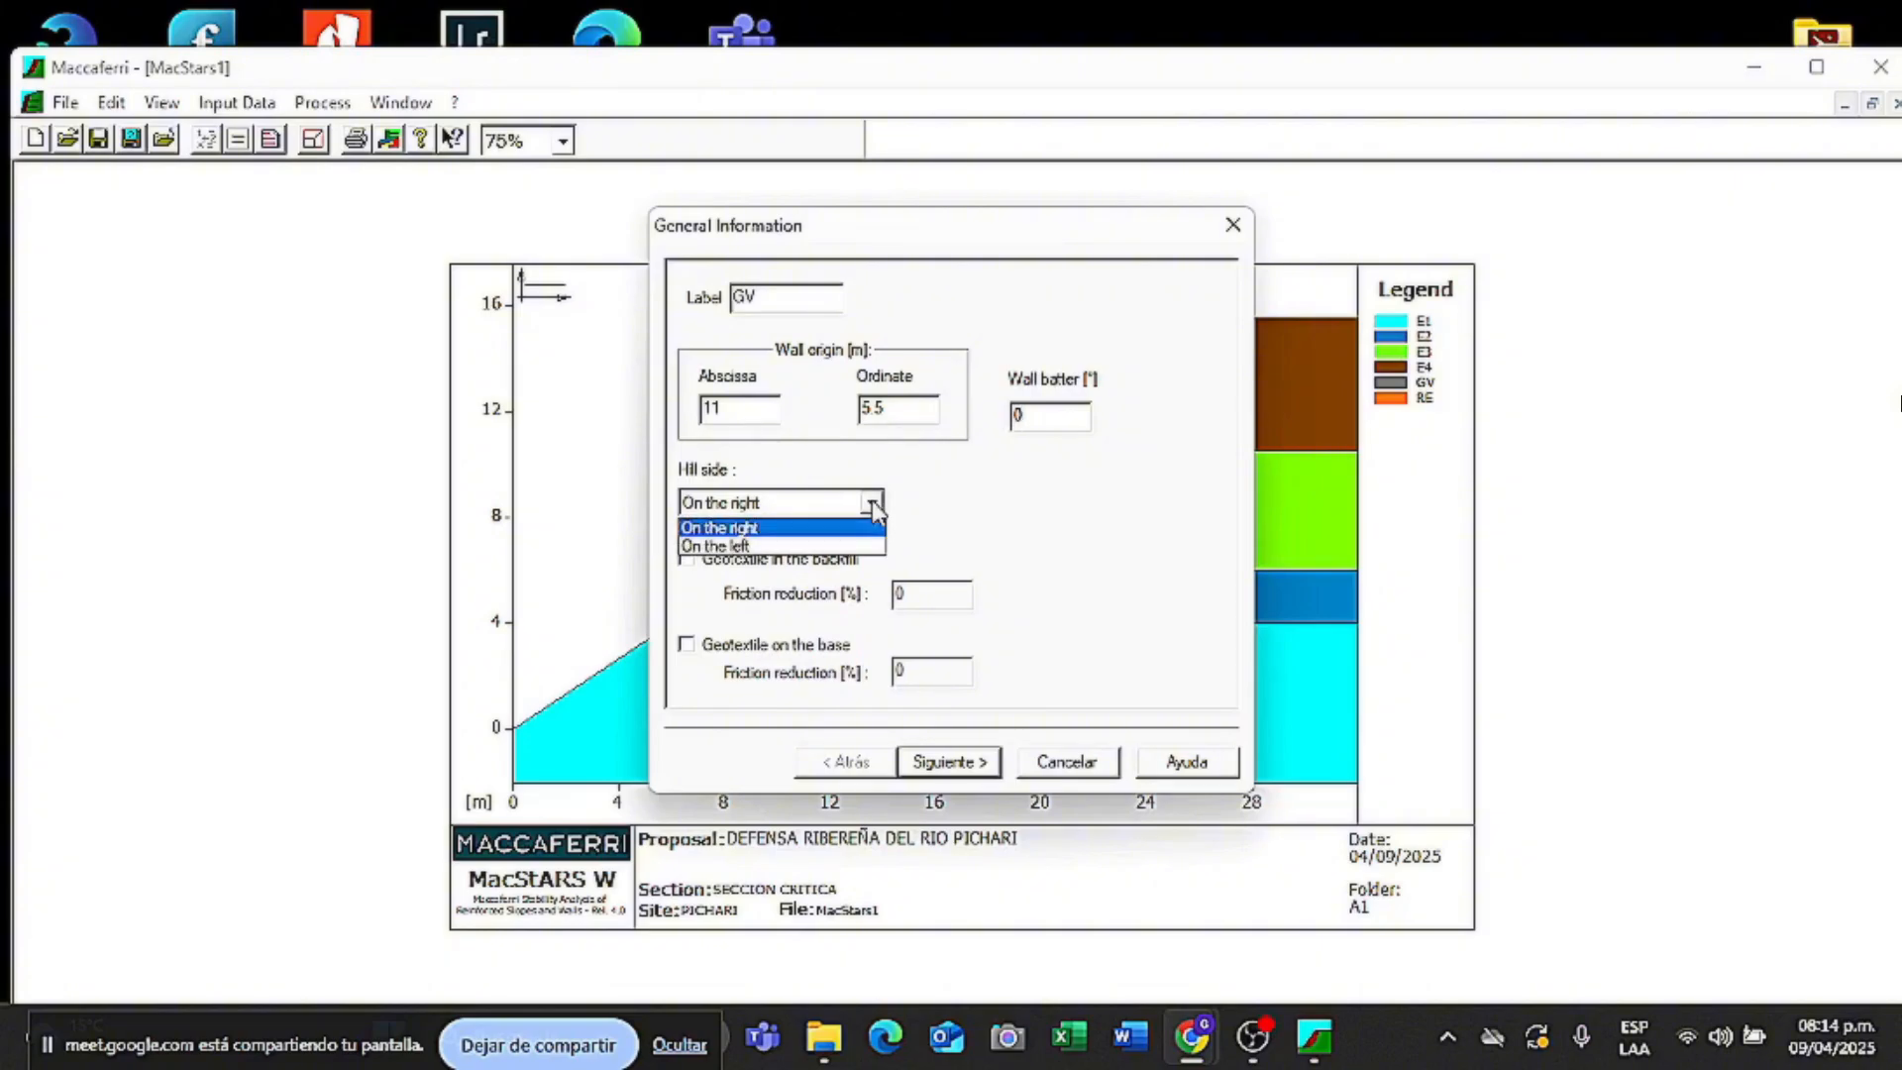
click(871, 502)
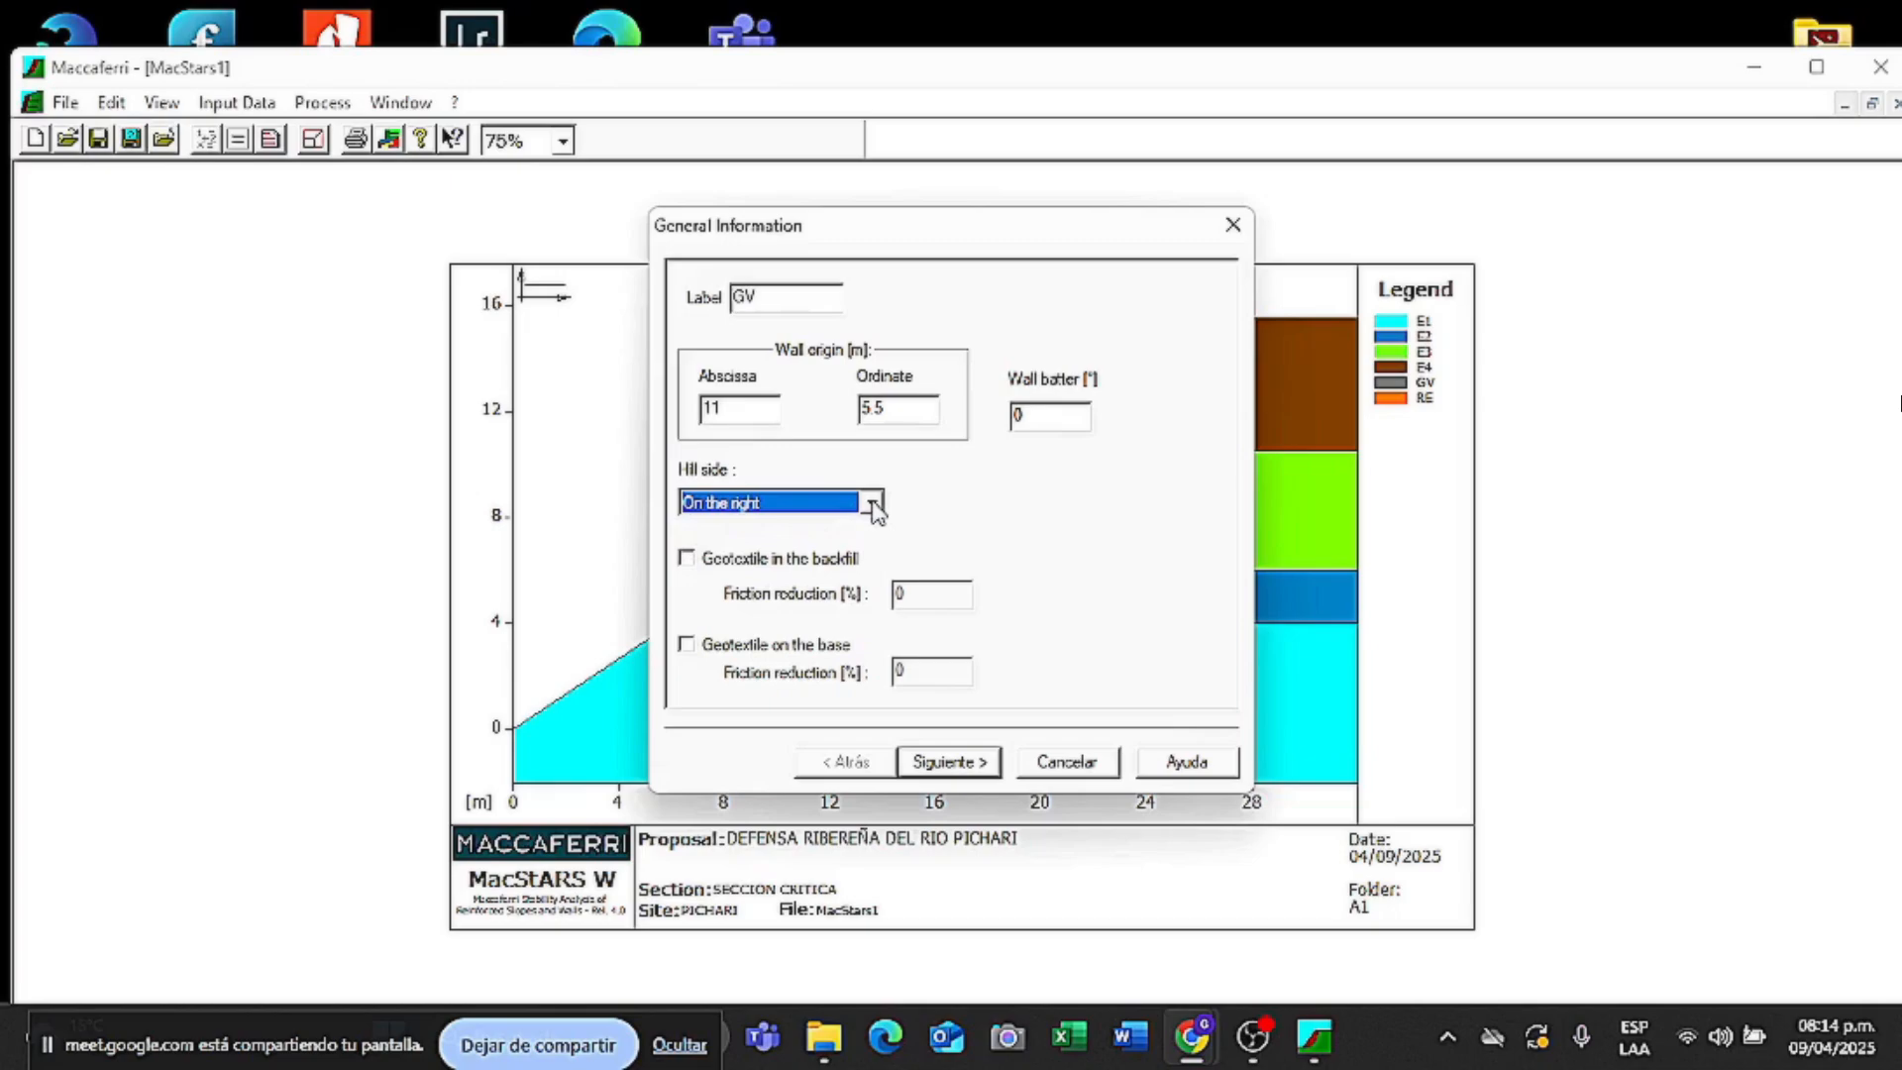
click(688, 560)
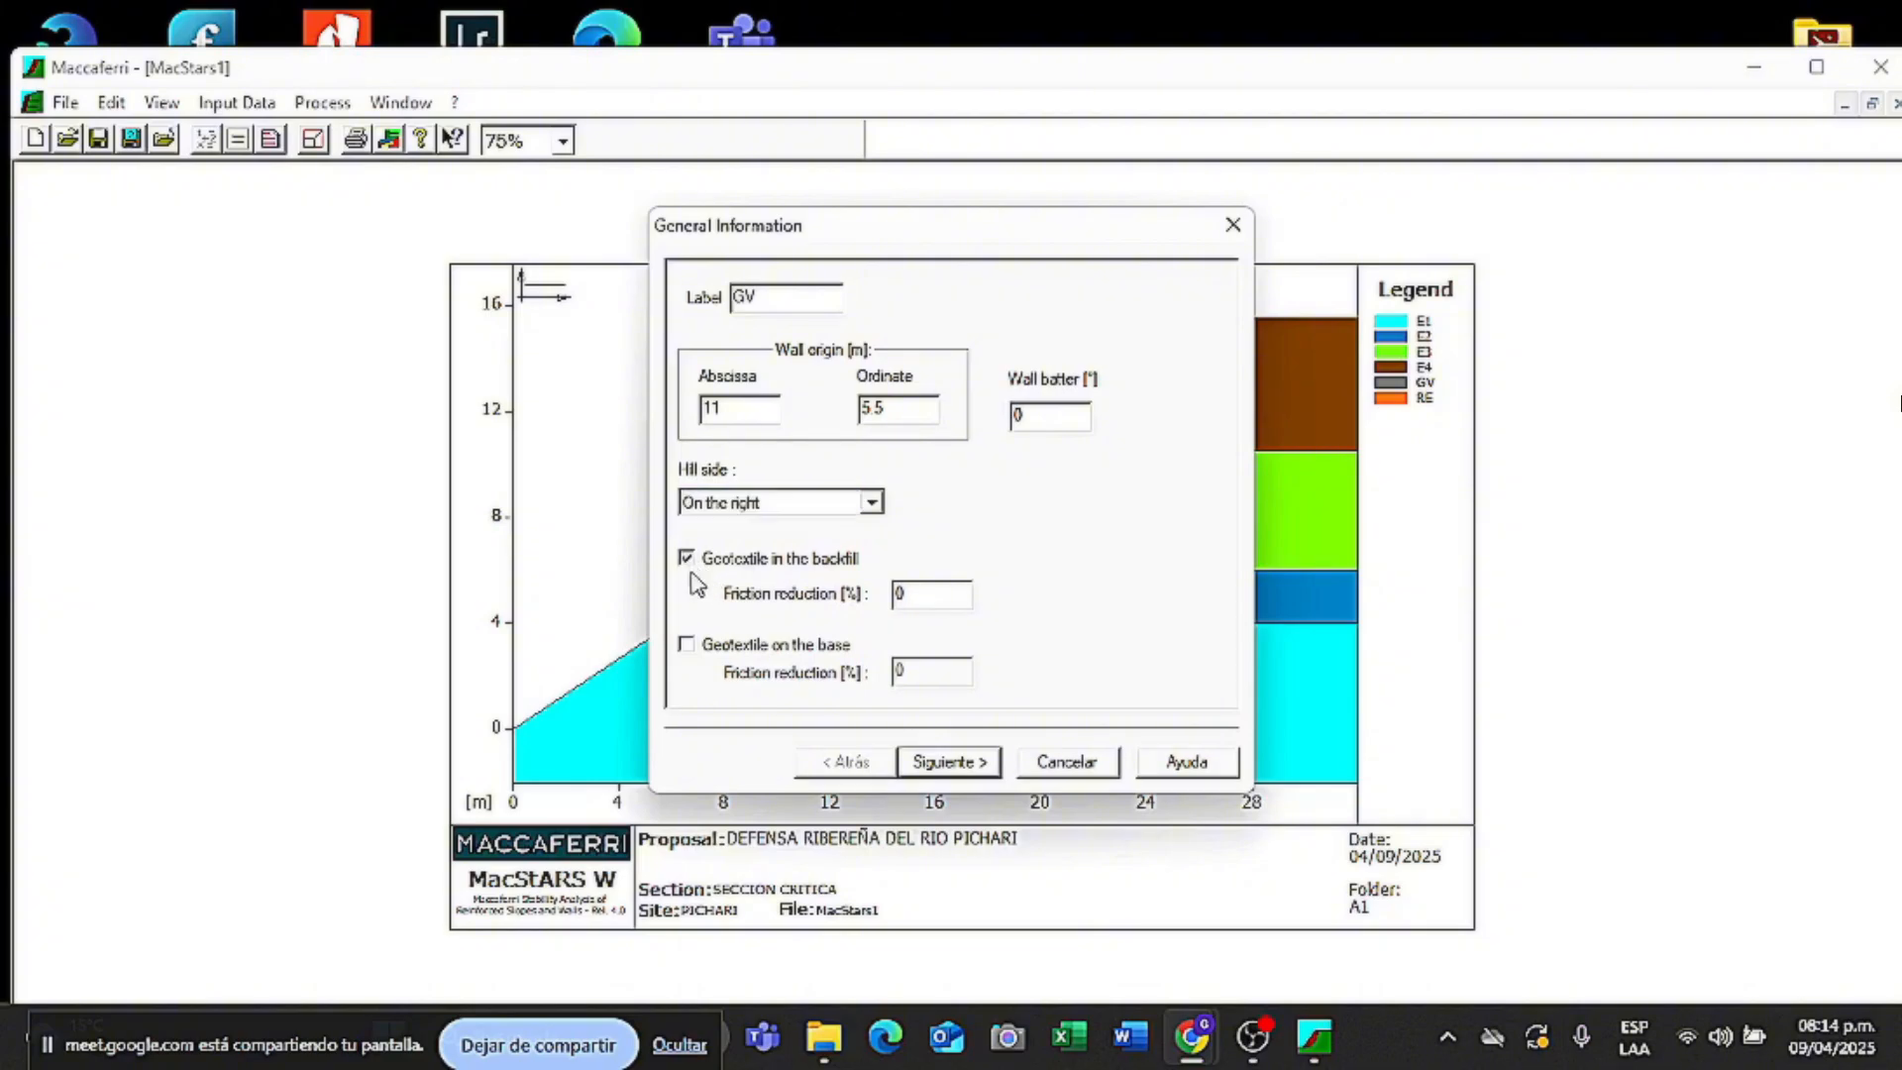
click(929, 599)
key(BackSpace)
text(6)
- Set wall GV's foundation soil to E2 and its backfill soil to RE
click(927, 766)
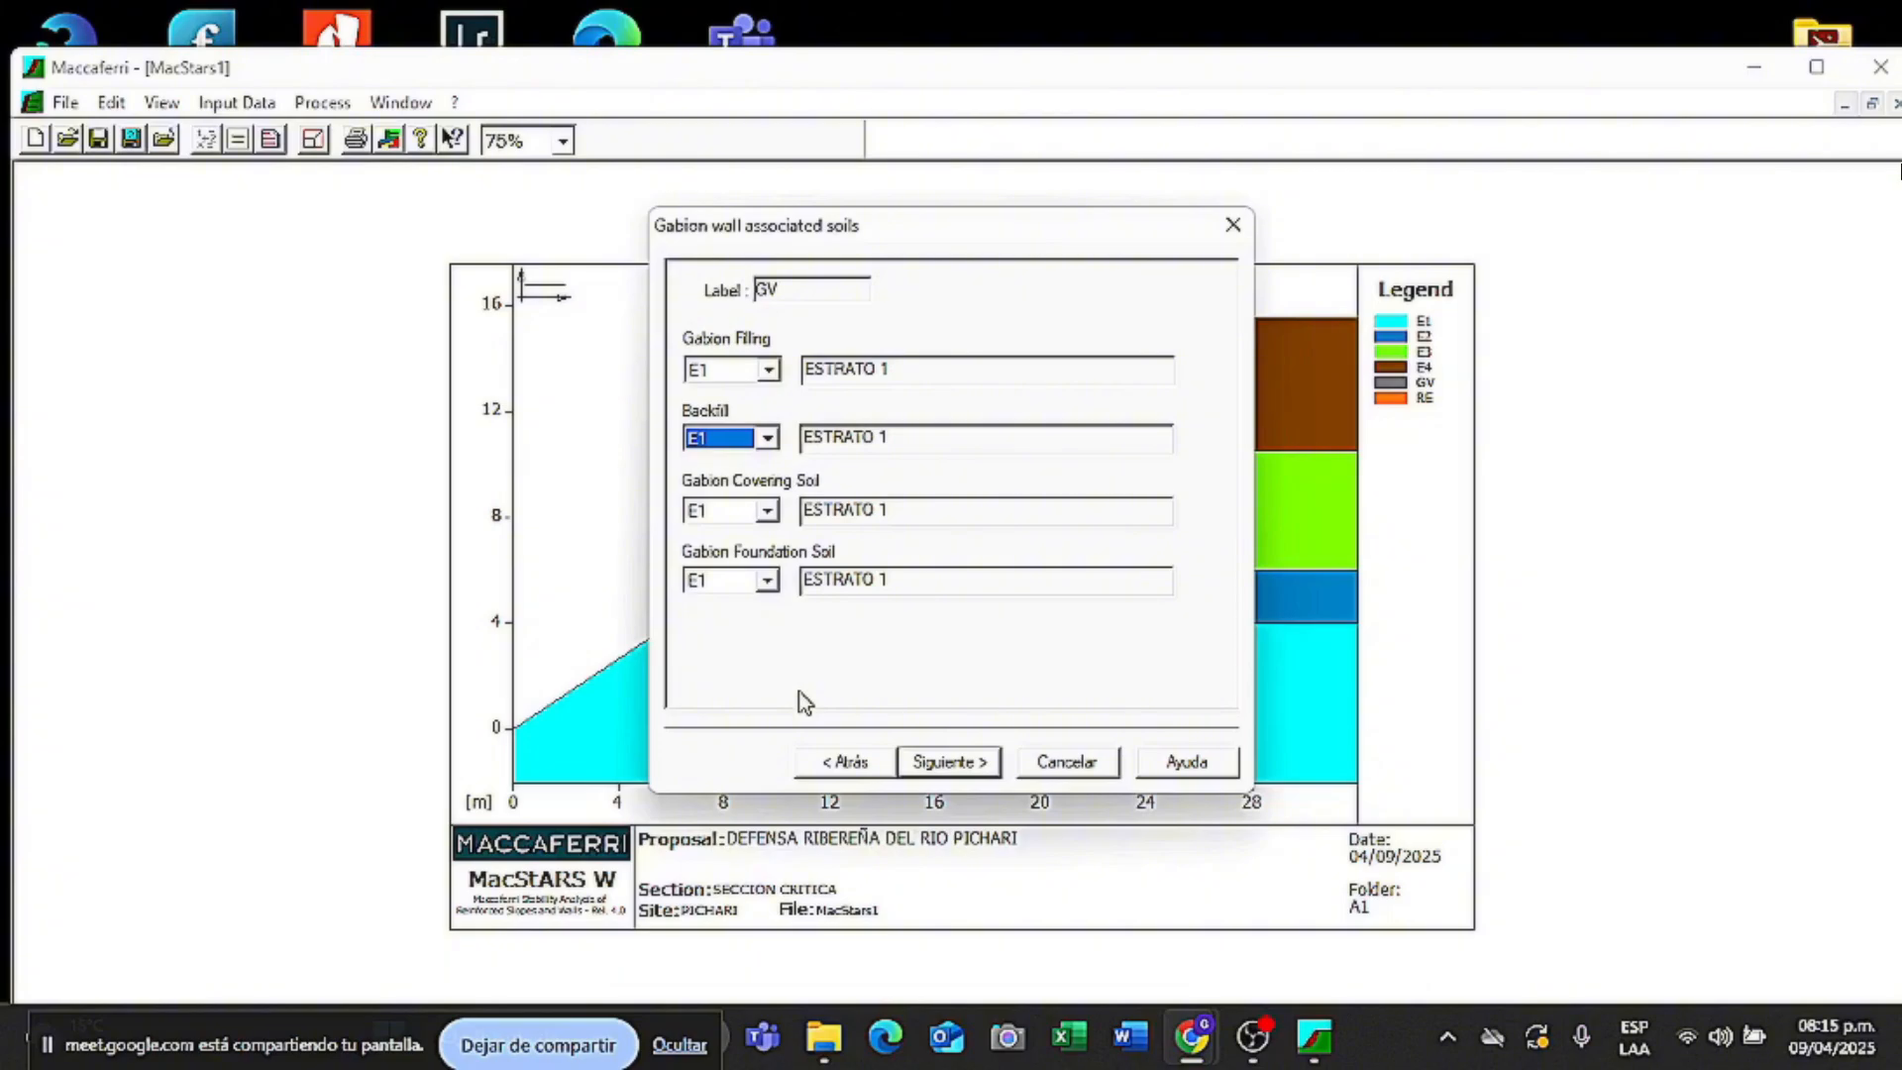
click(717, 584)
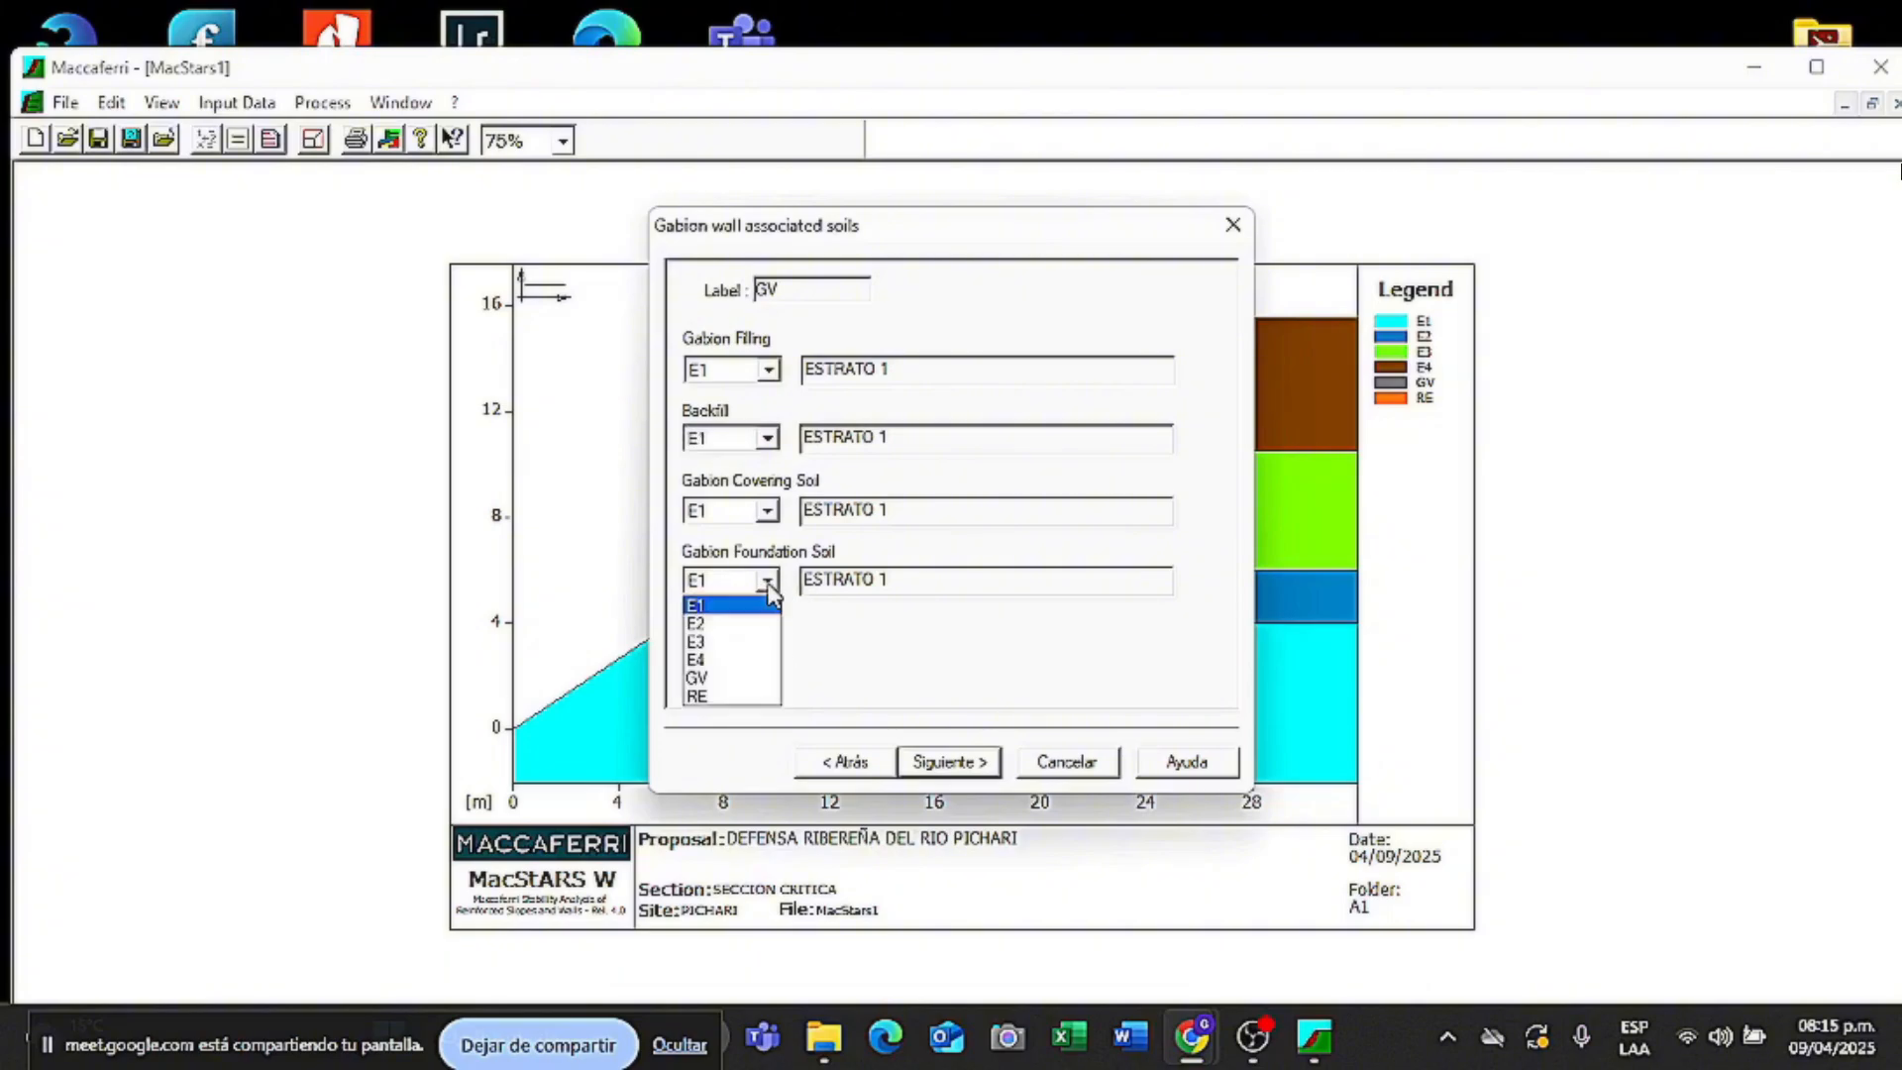
click(733, 624)
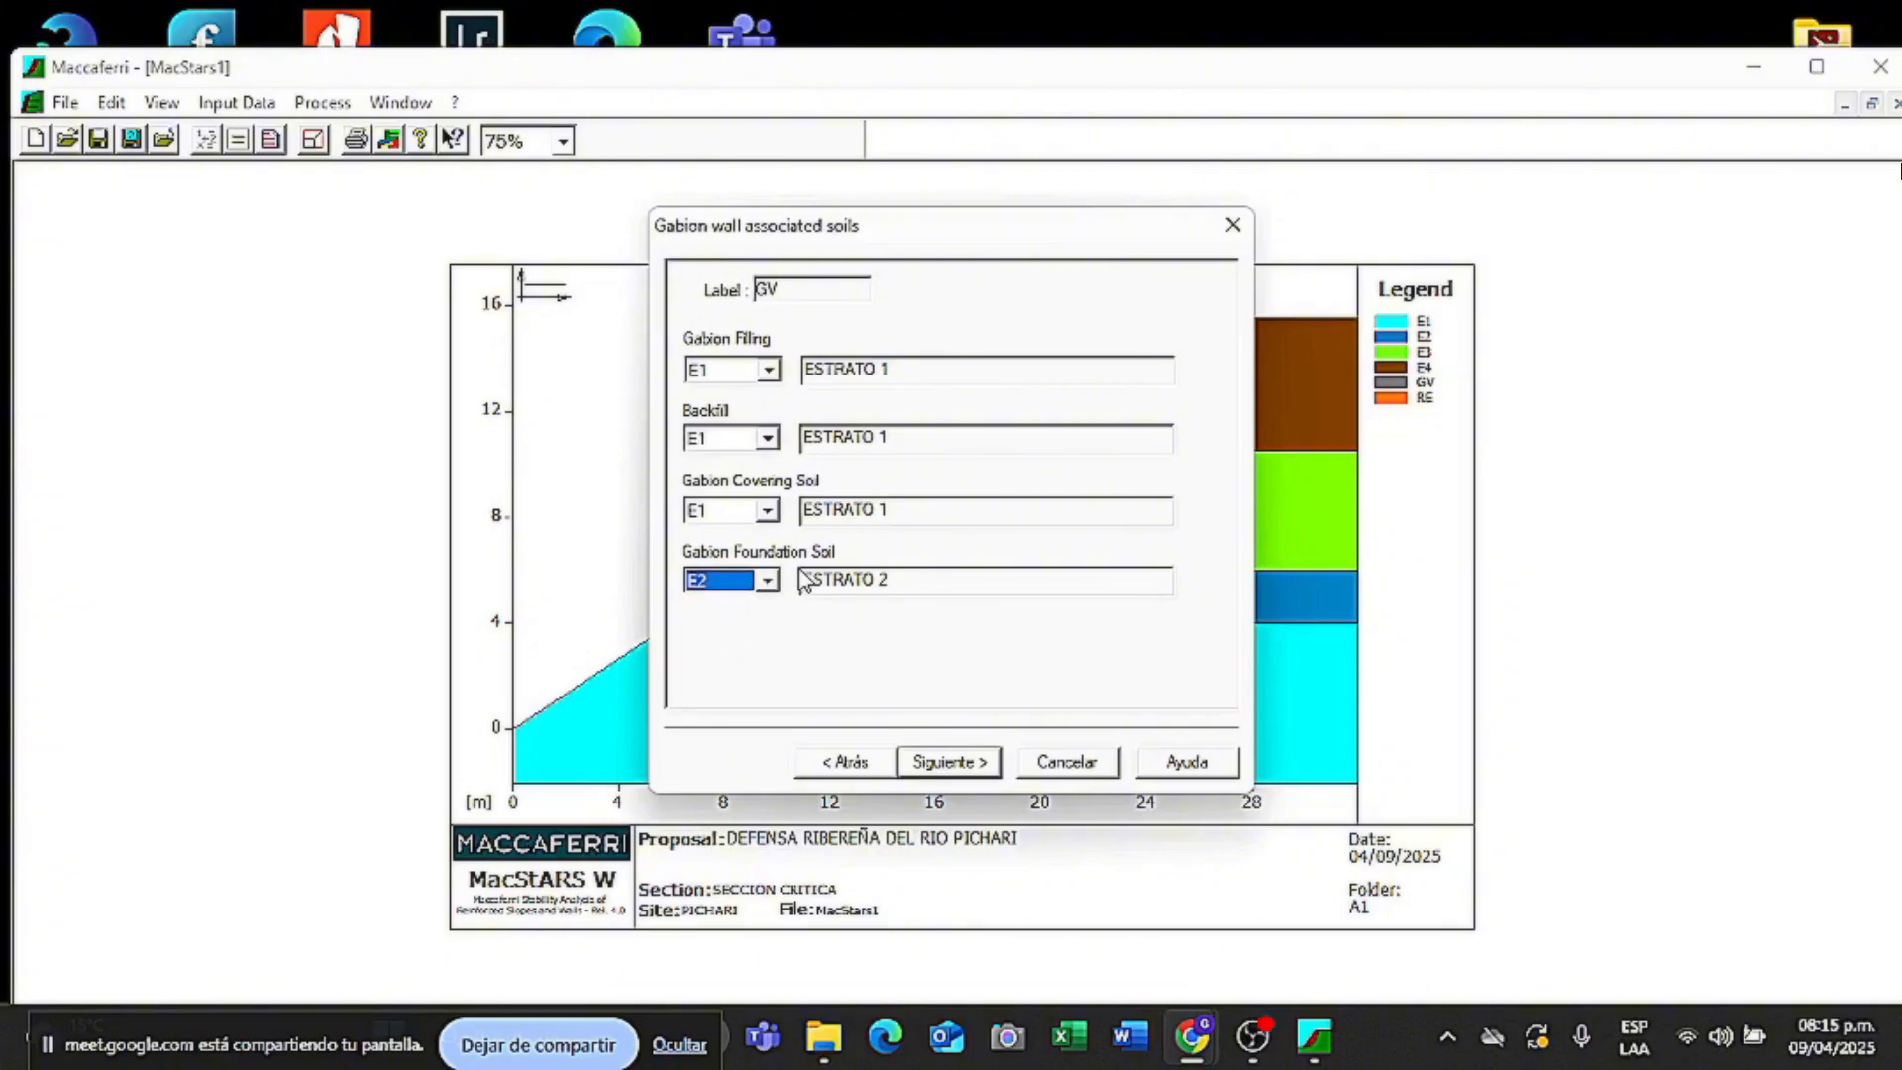
click(766, 438)
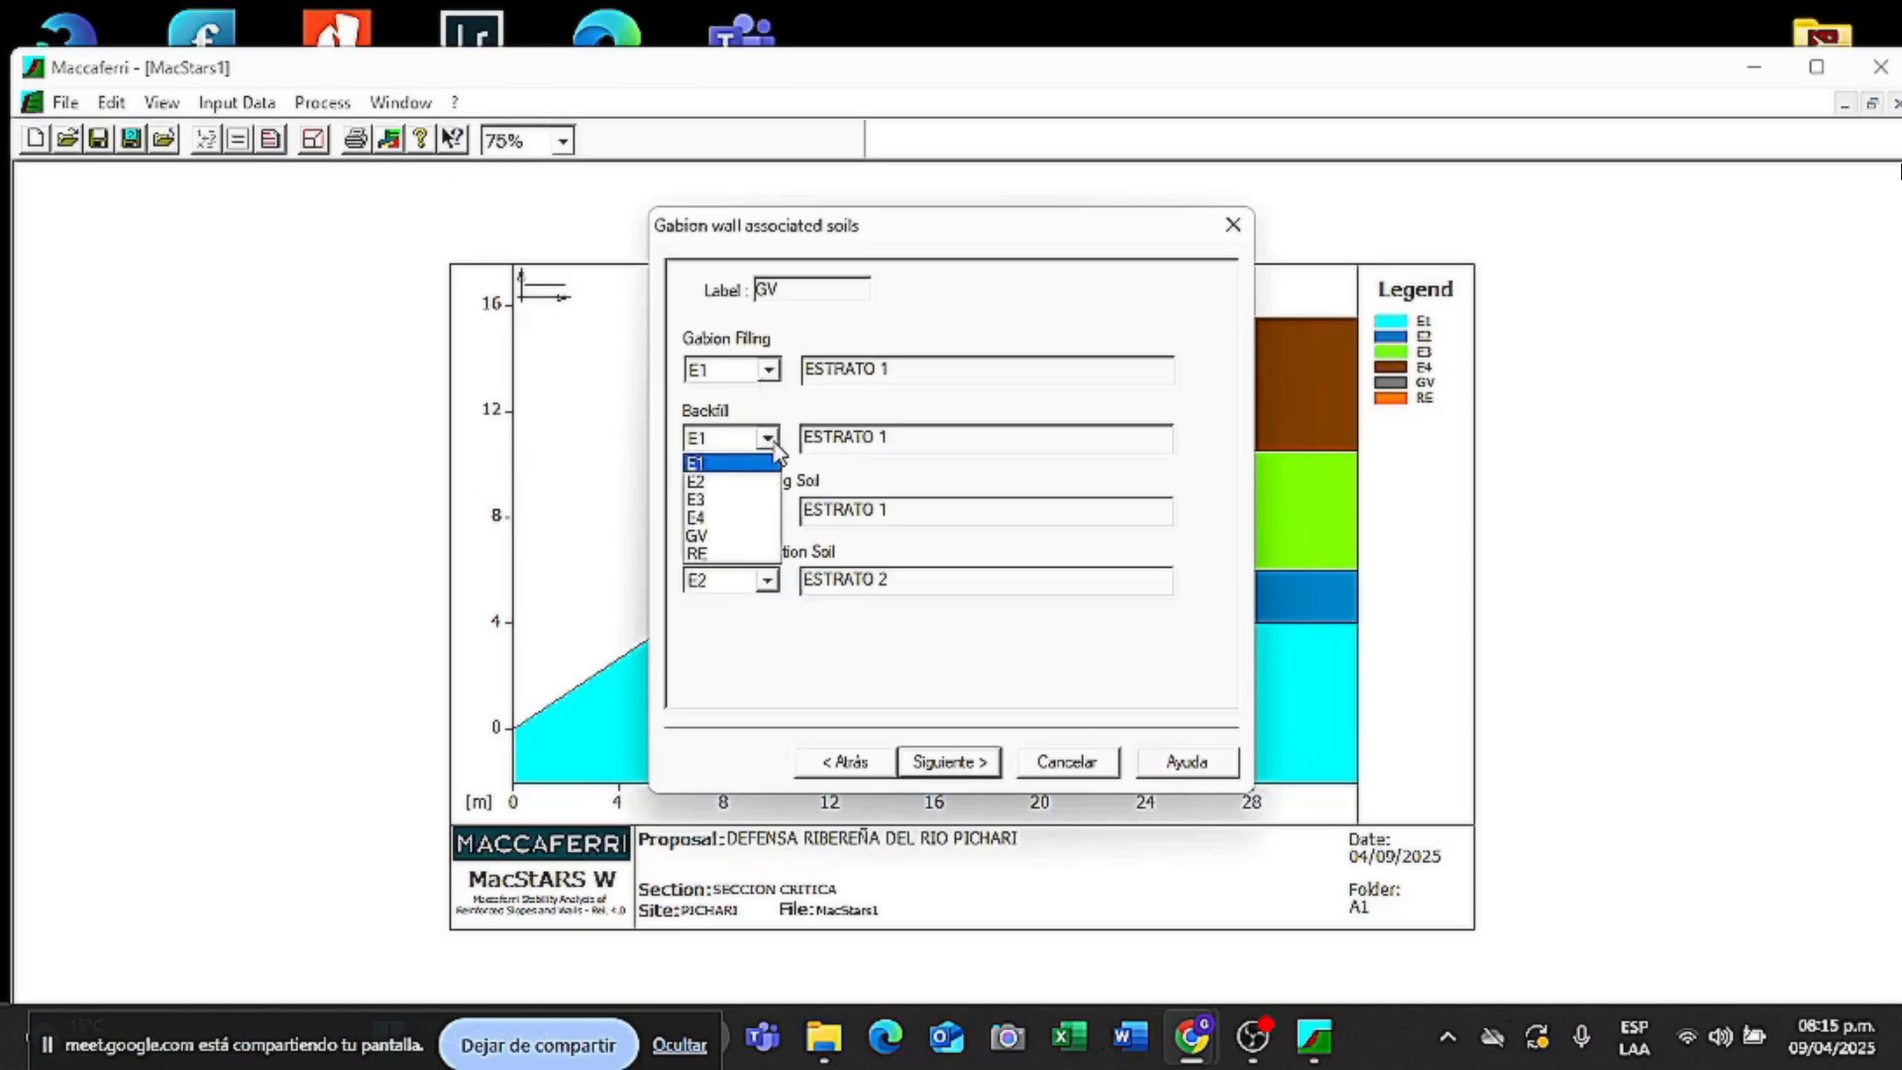
click(738, 499)
- Set the covering soil to RE and the gabion filling to GV, then proceed
click(768, 372)
click(757, 396)
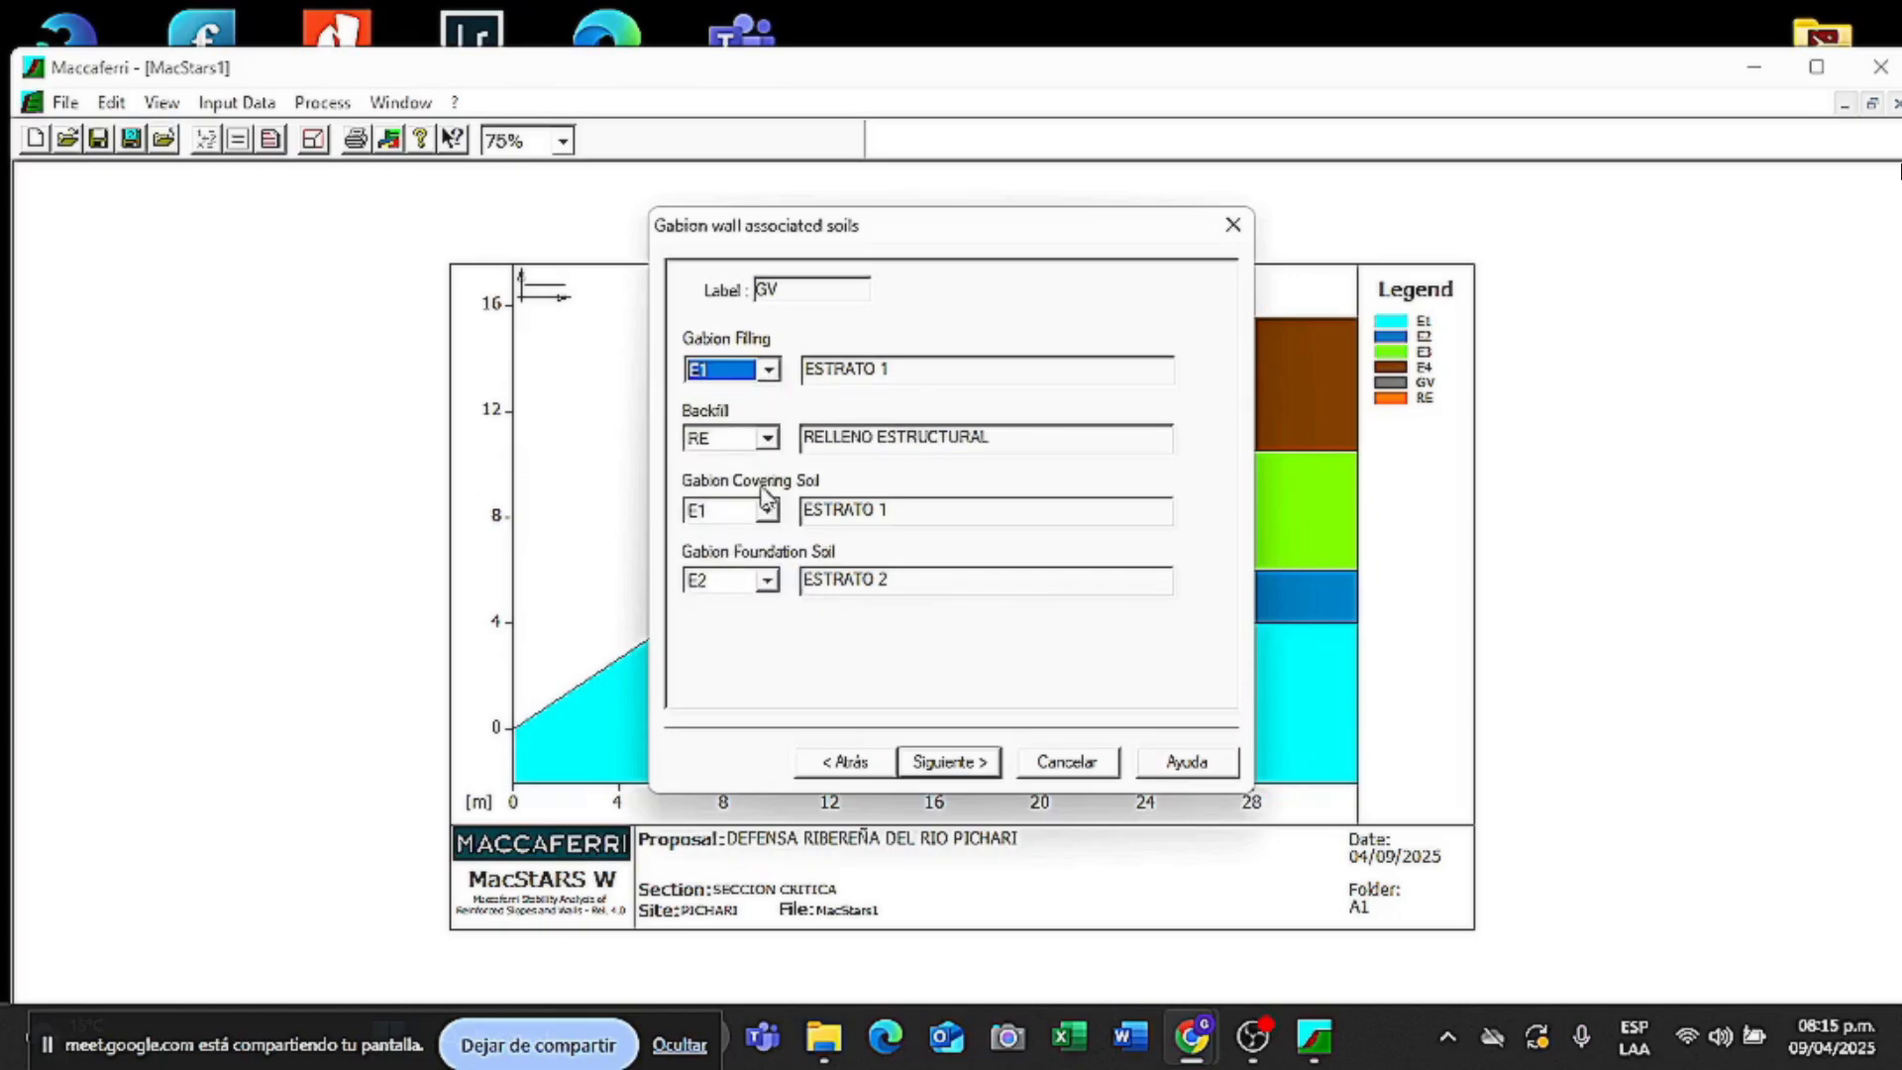
click(767, 510)
click(742, 512)
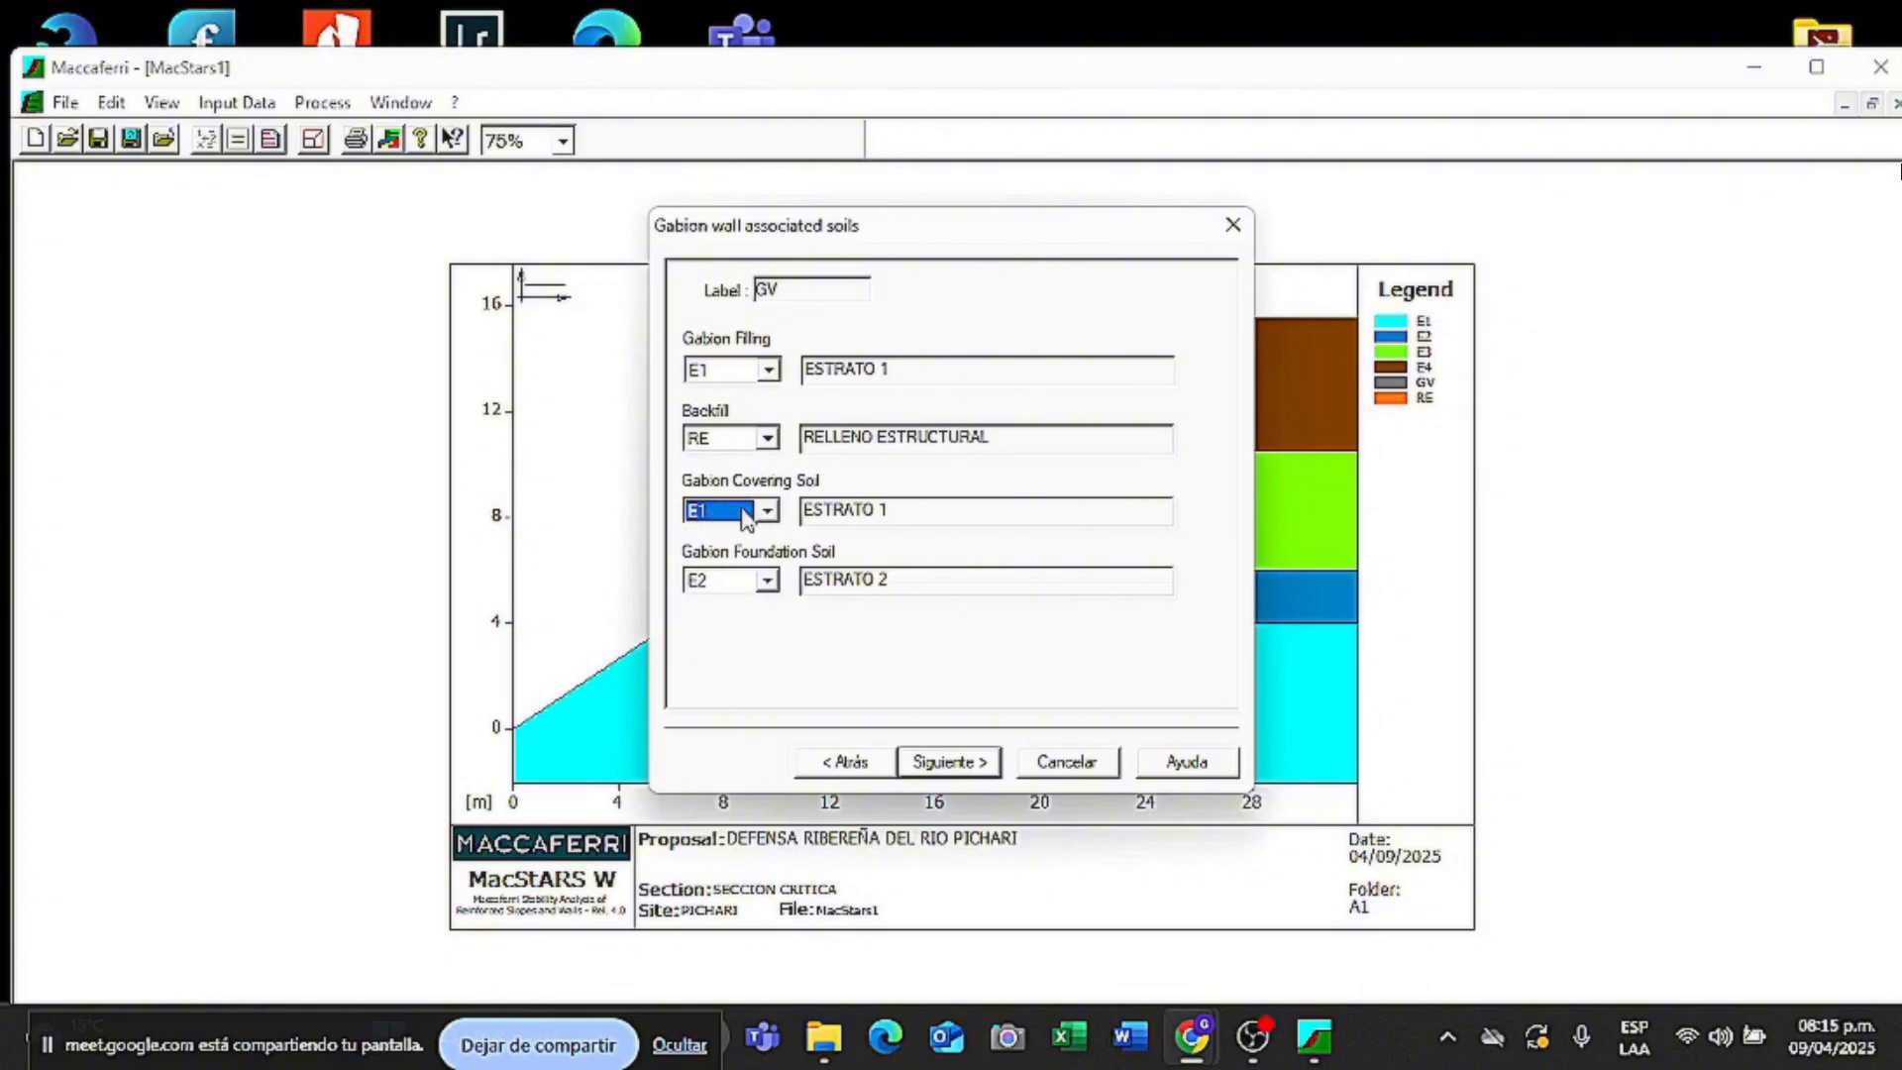
click(768, 510)
click(731, 626)
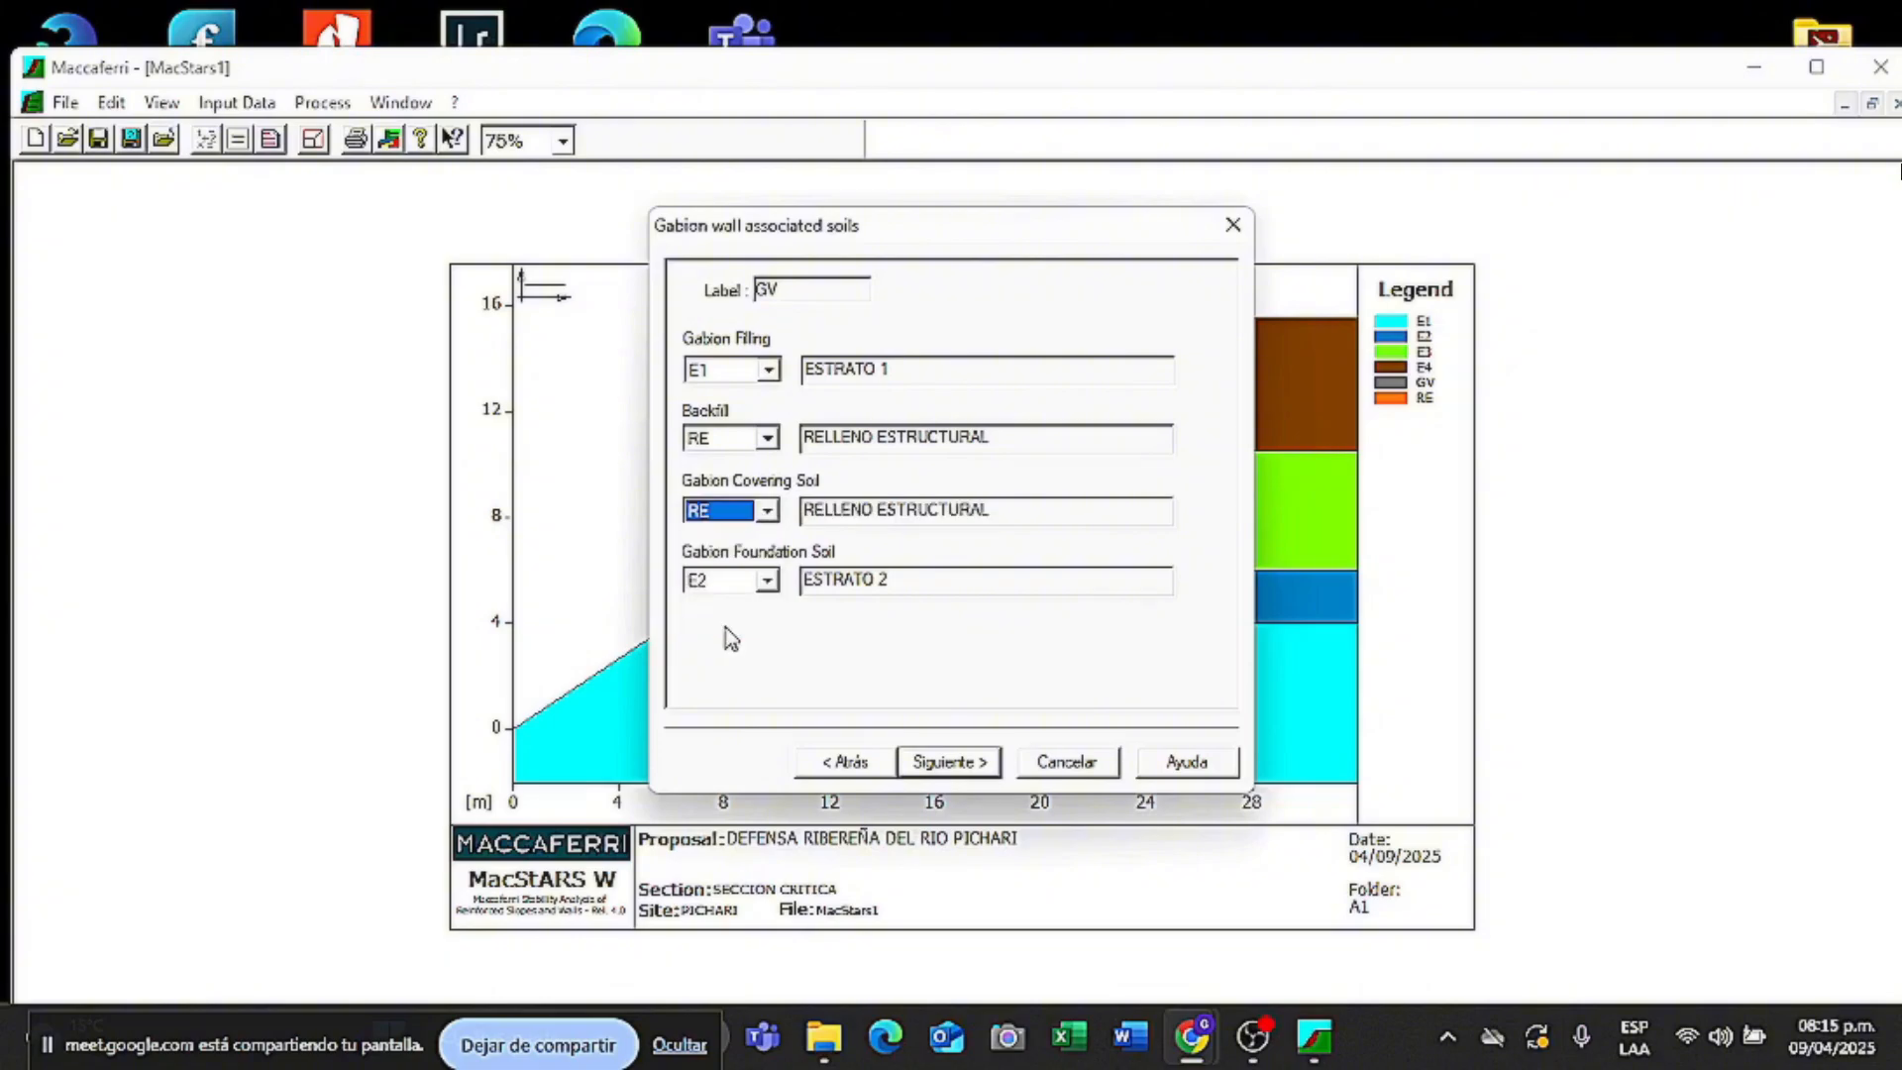
click(753, 372)
click(728, 468)
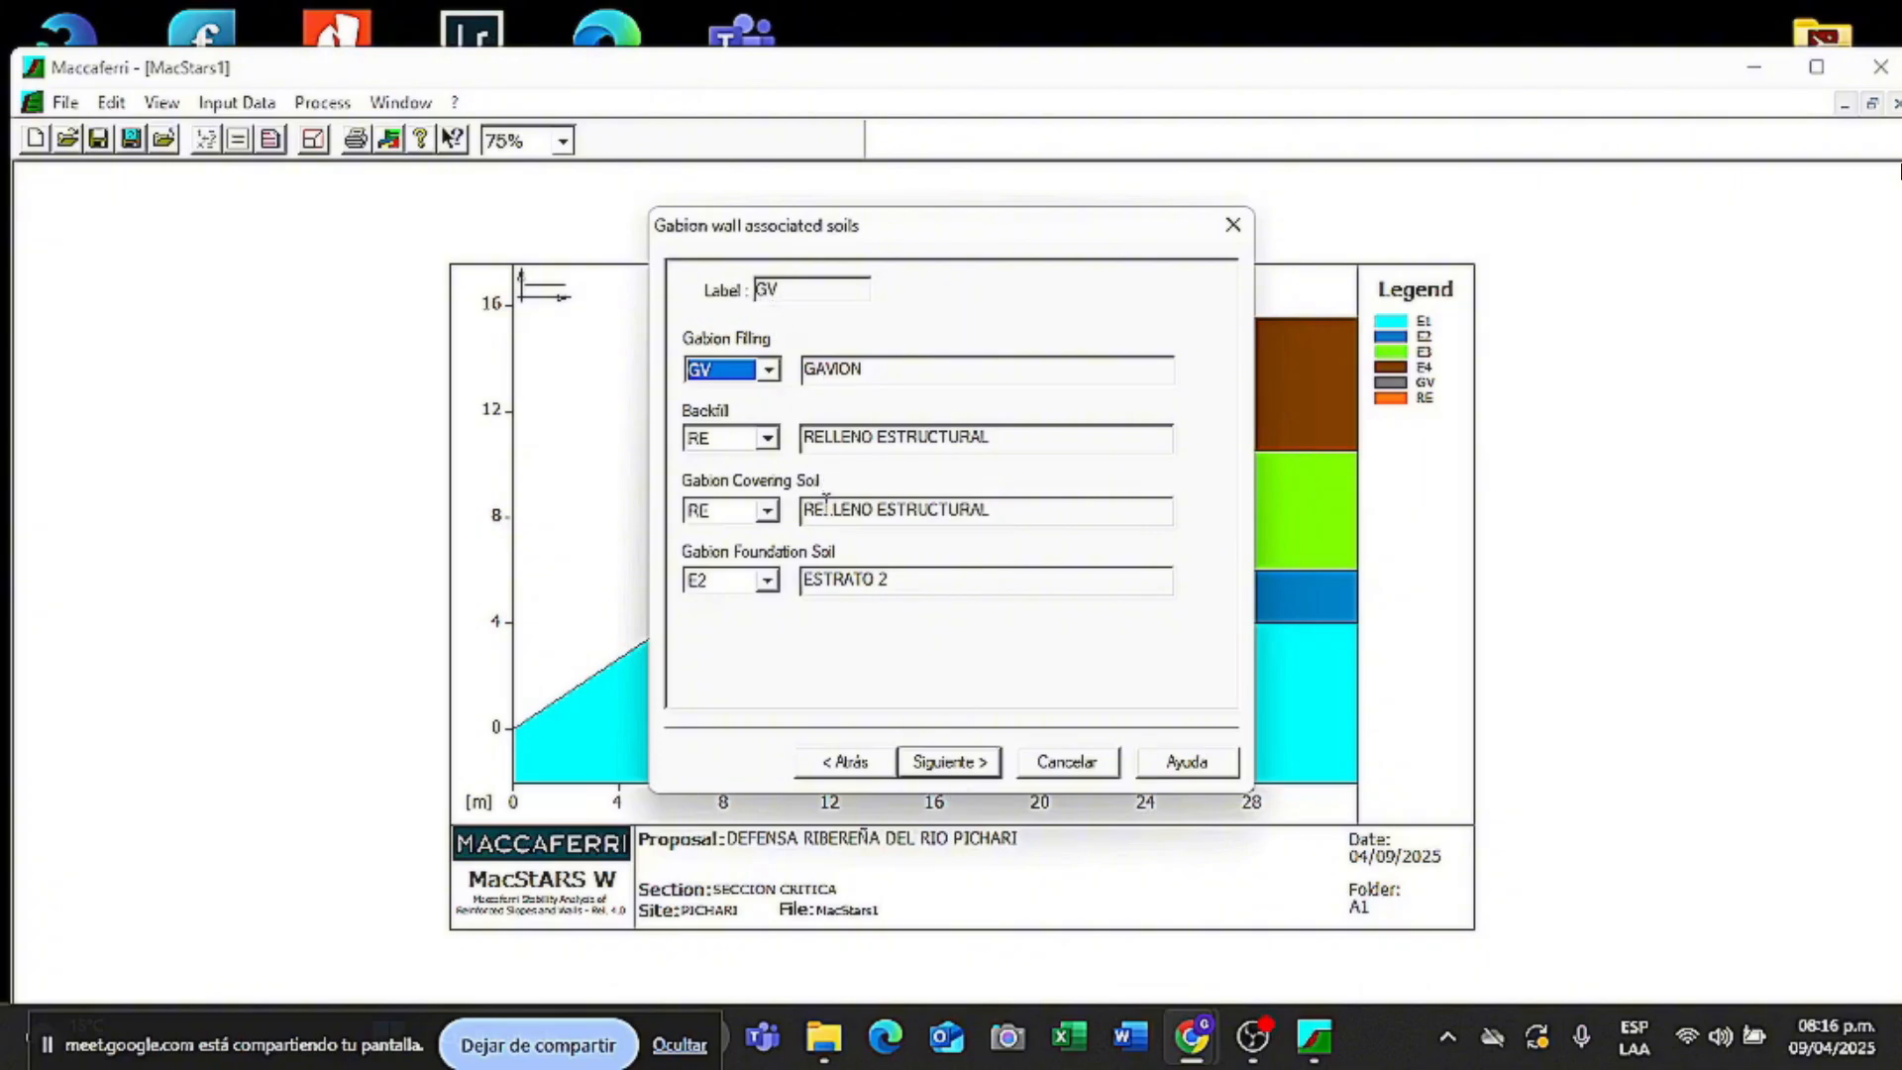
click(944, 776)
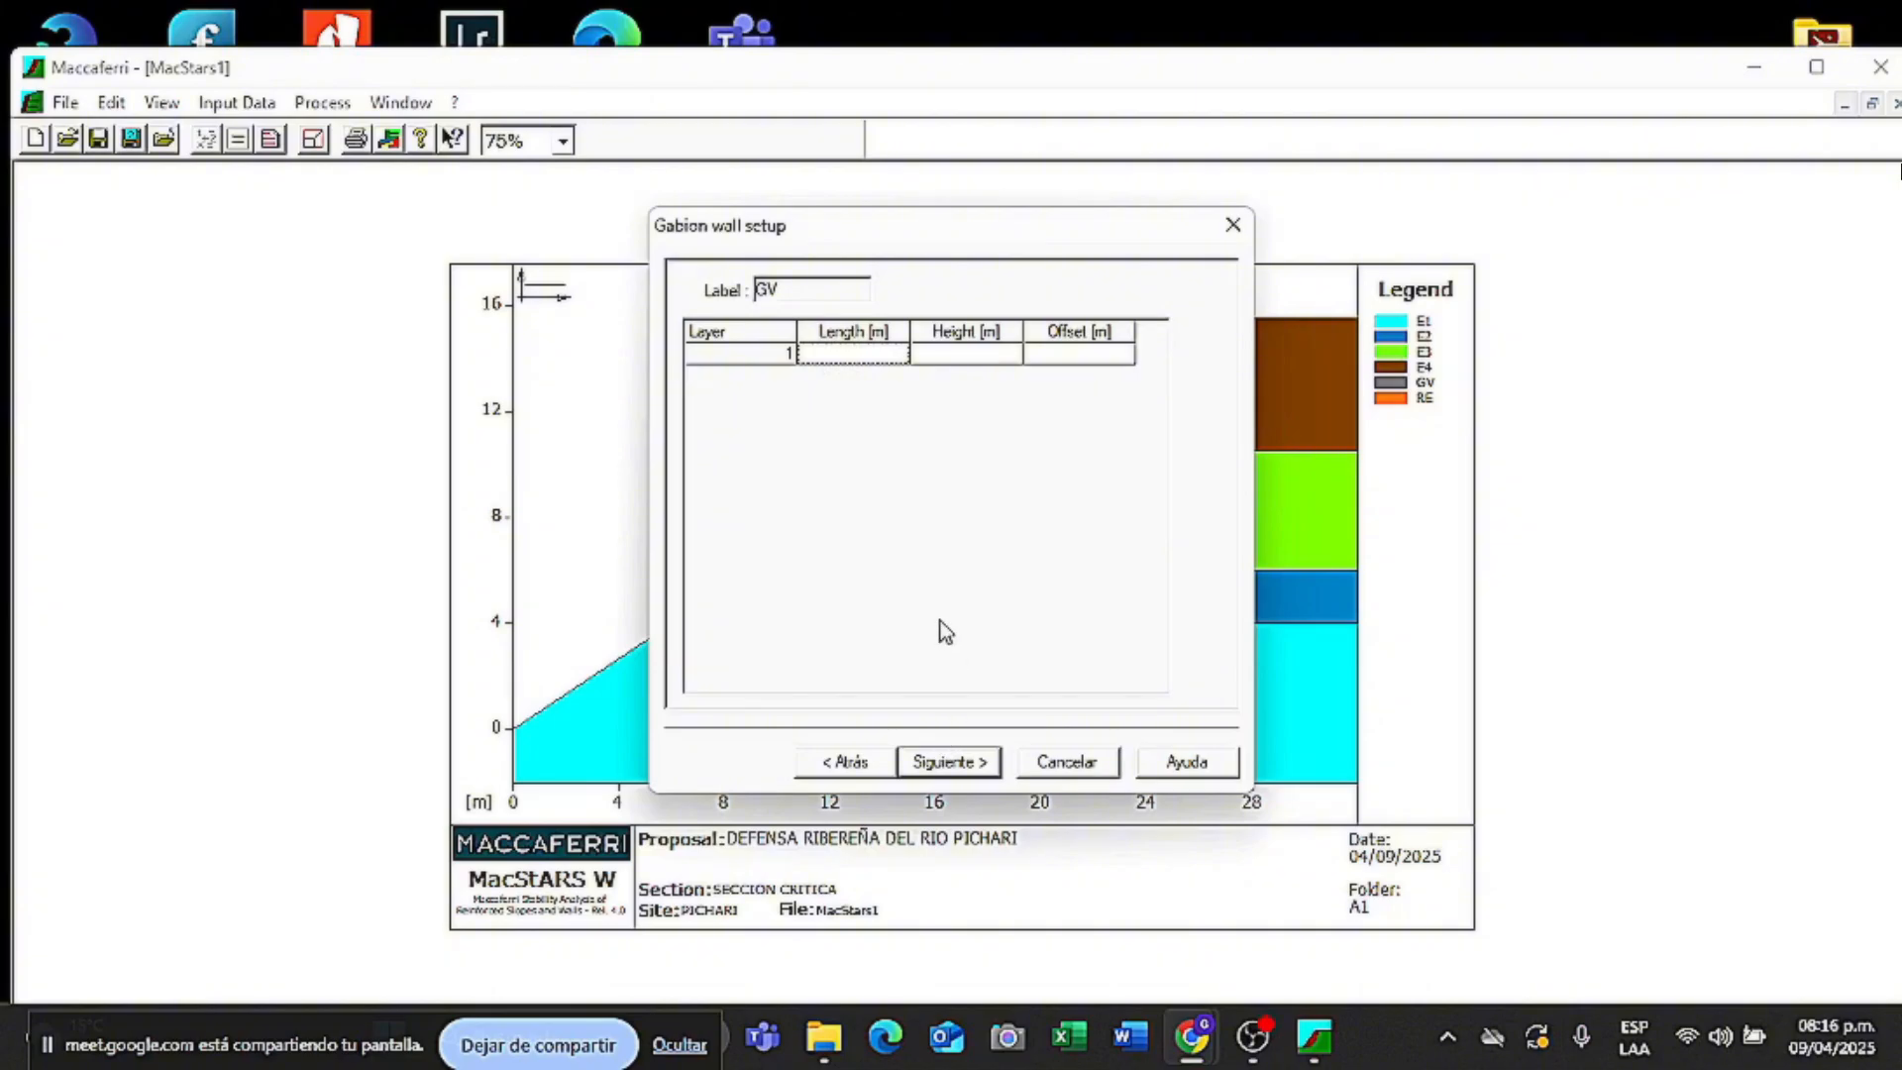
- Enter gabion layers 1–3: lengths 3, 2.5 and 2 m, each 1 m high, offsets 0 and 0.5
click(853, 362)
text(3)
click(975, 359)
text(1)
click(1045, 356)
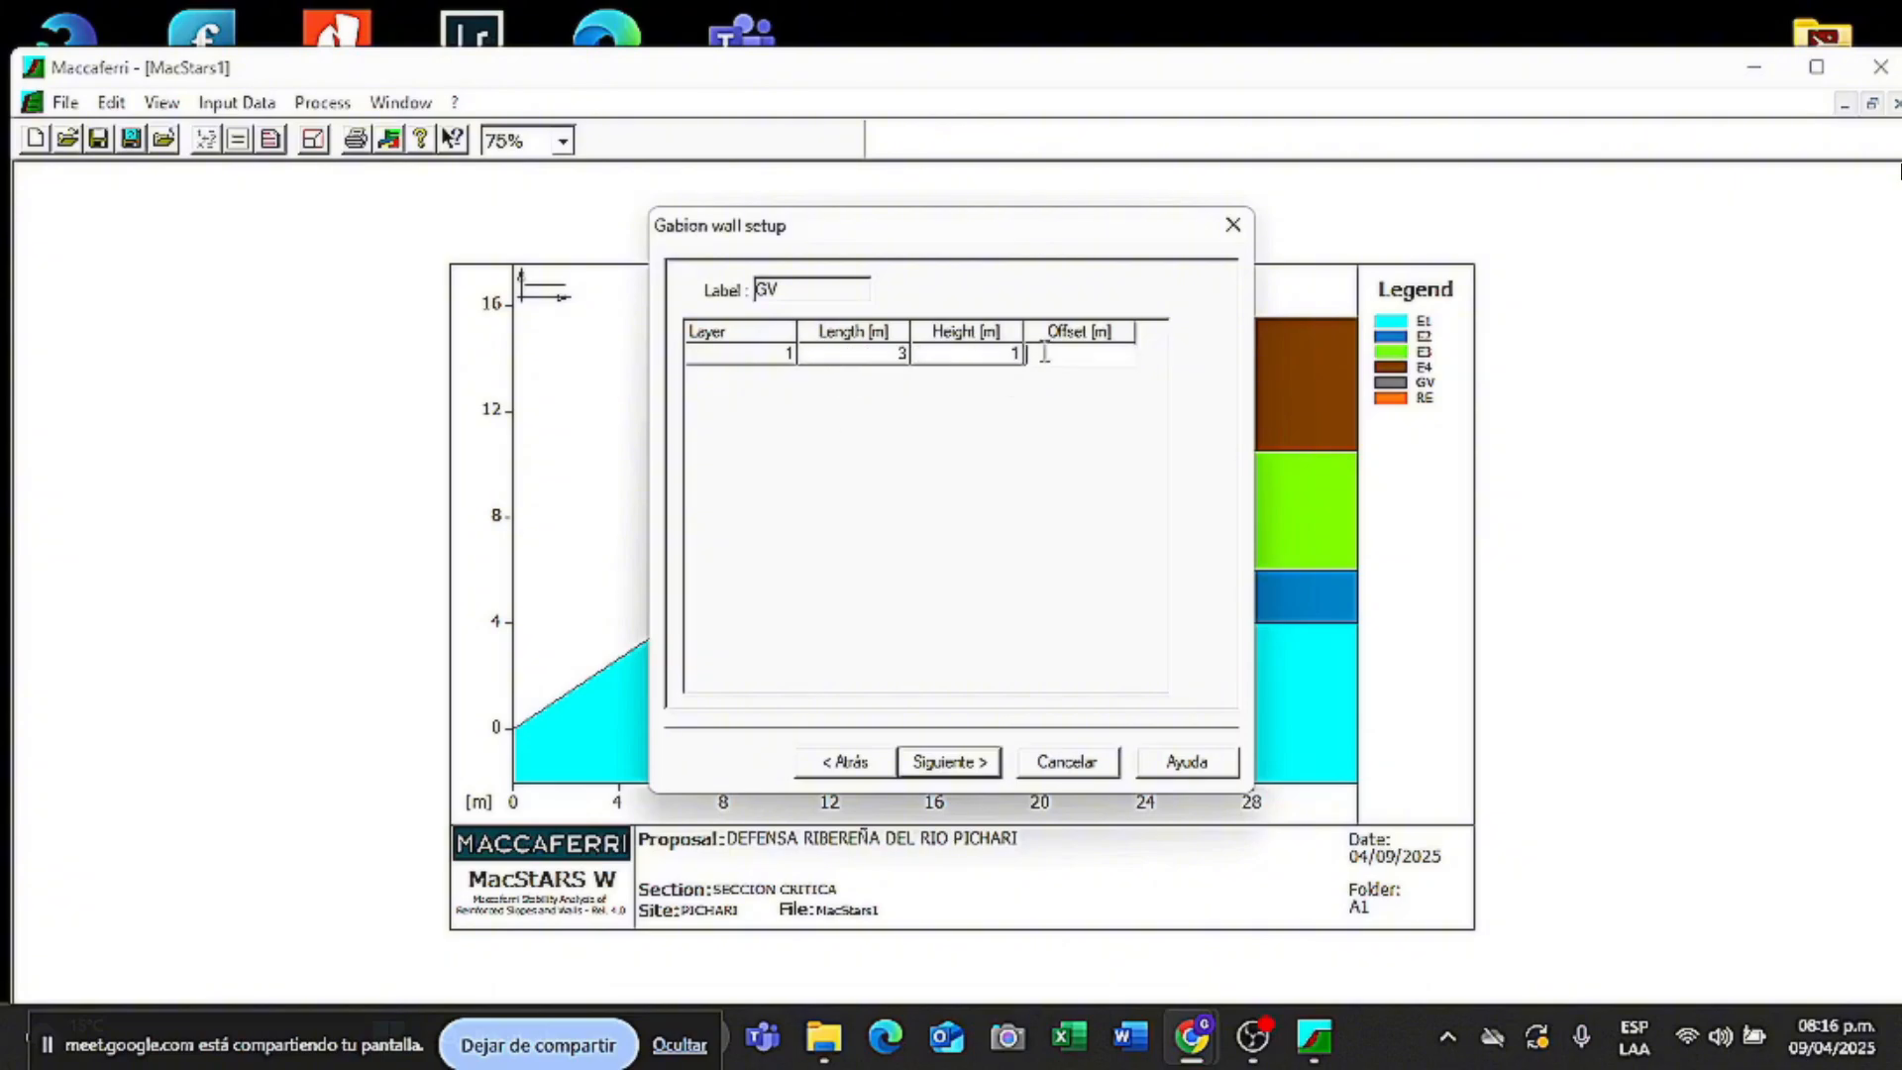
text(0)
key(Return)
text(2.5)
click(969, 375)
text(1)
click(1070, 374)
text(0.5)
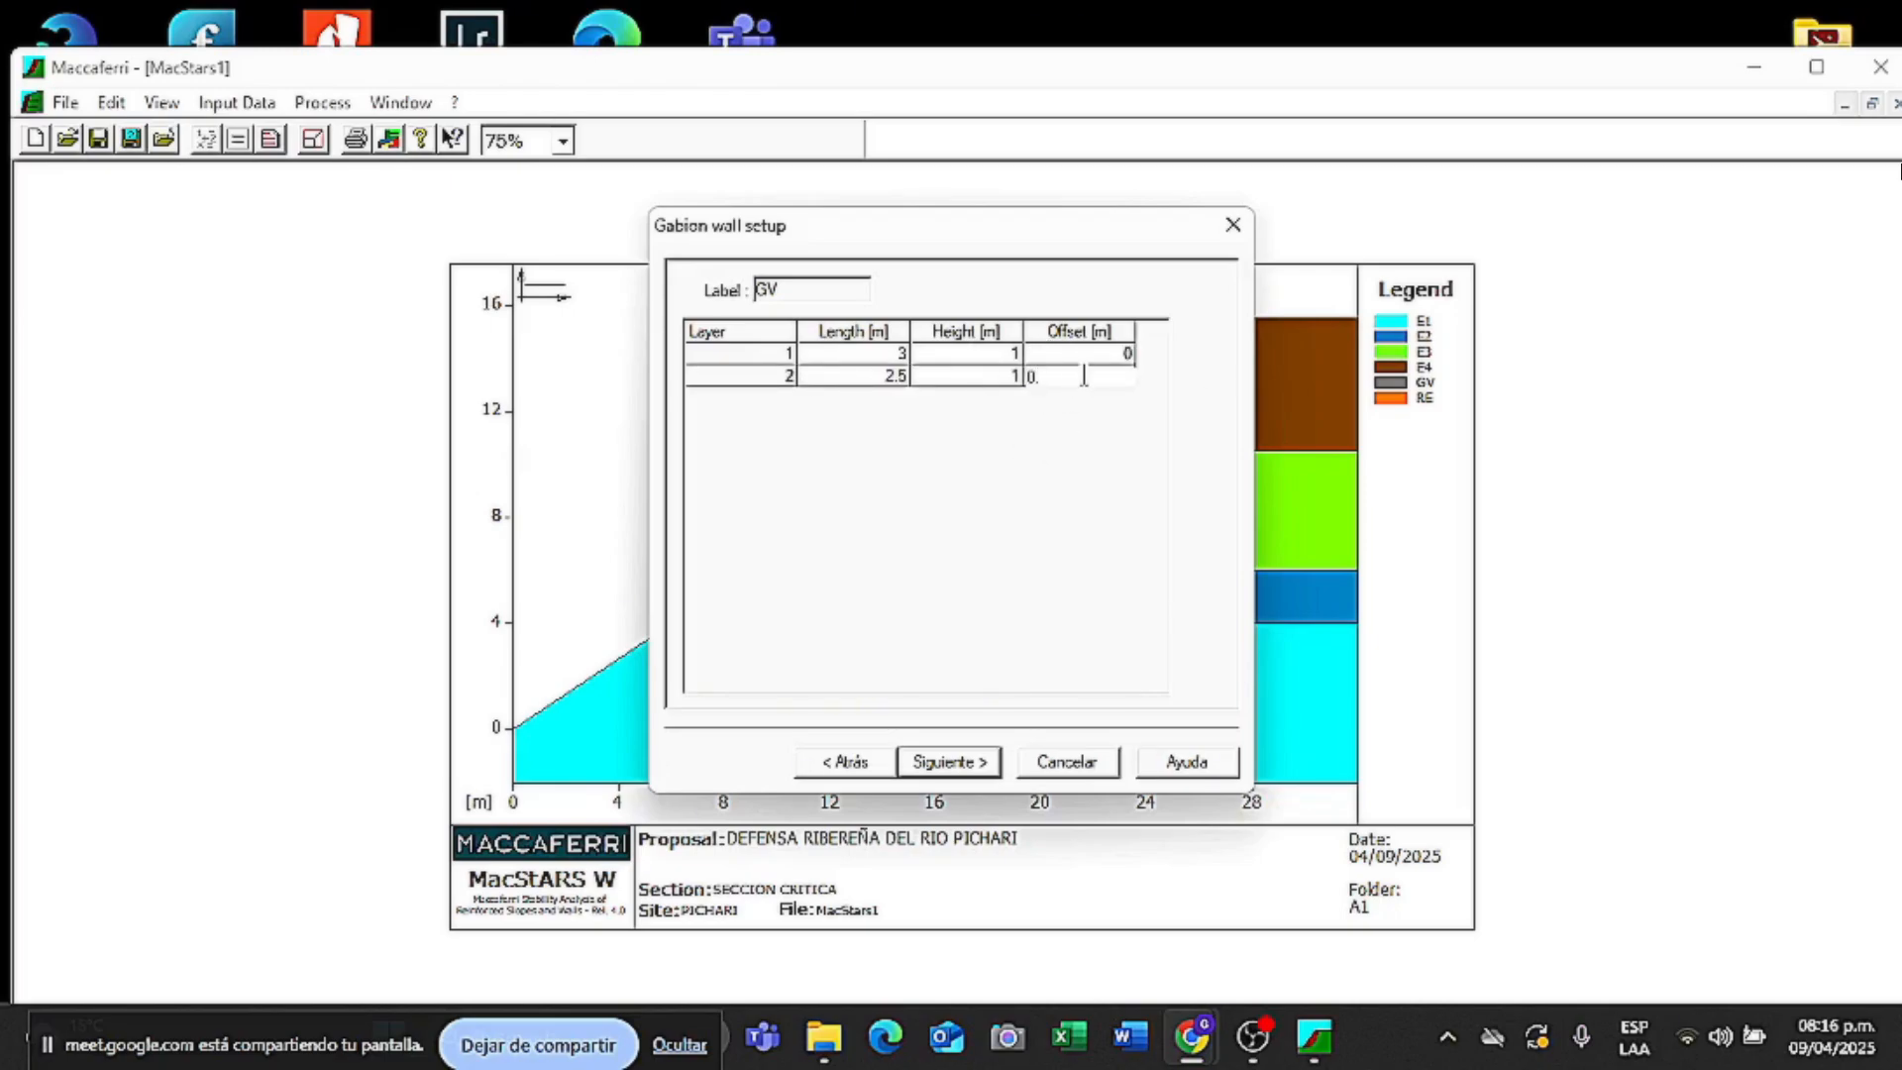
key(Return)
text(2)
click(967, 397)
text(1)
click(1069, 397)
- Add layers 4 and 5: 1.5 and 1 m long, 1 m high, offsets 1.5 and 2
text(1)
key(Return)
text(1.5)
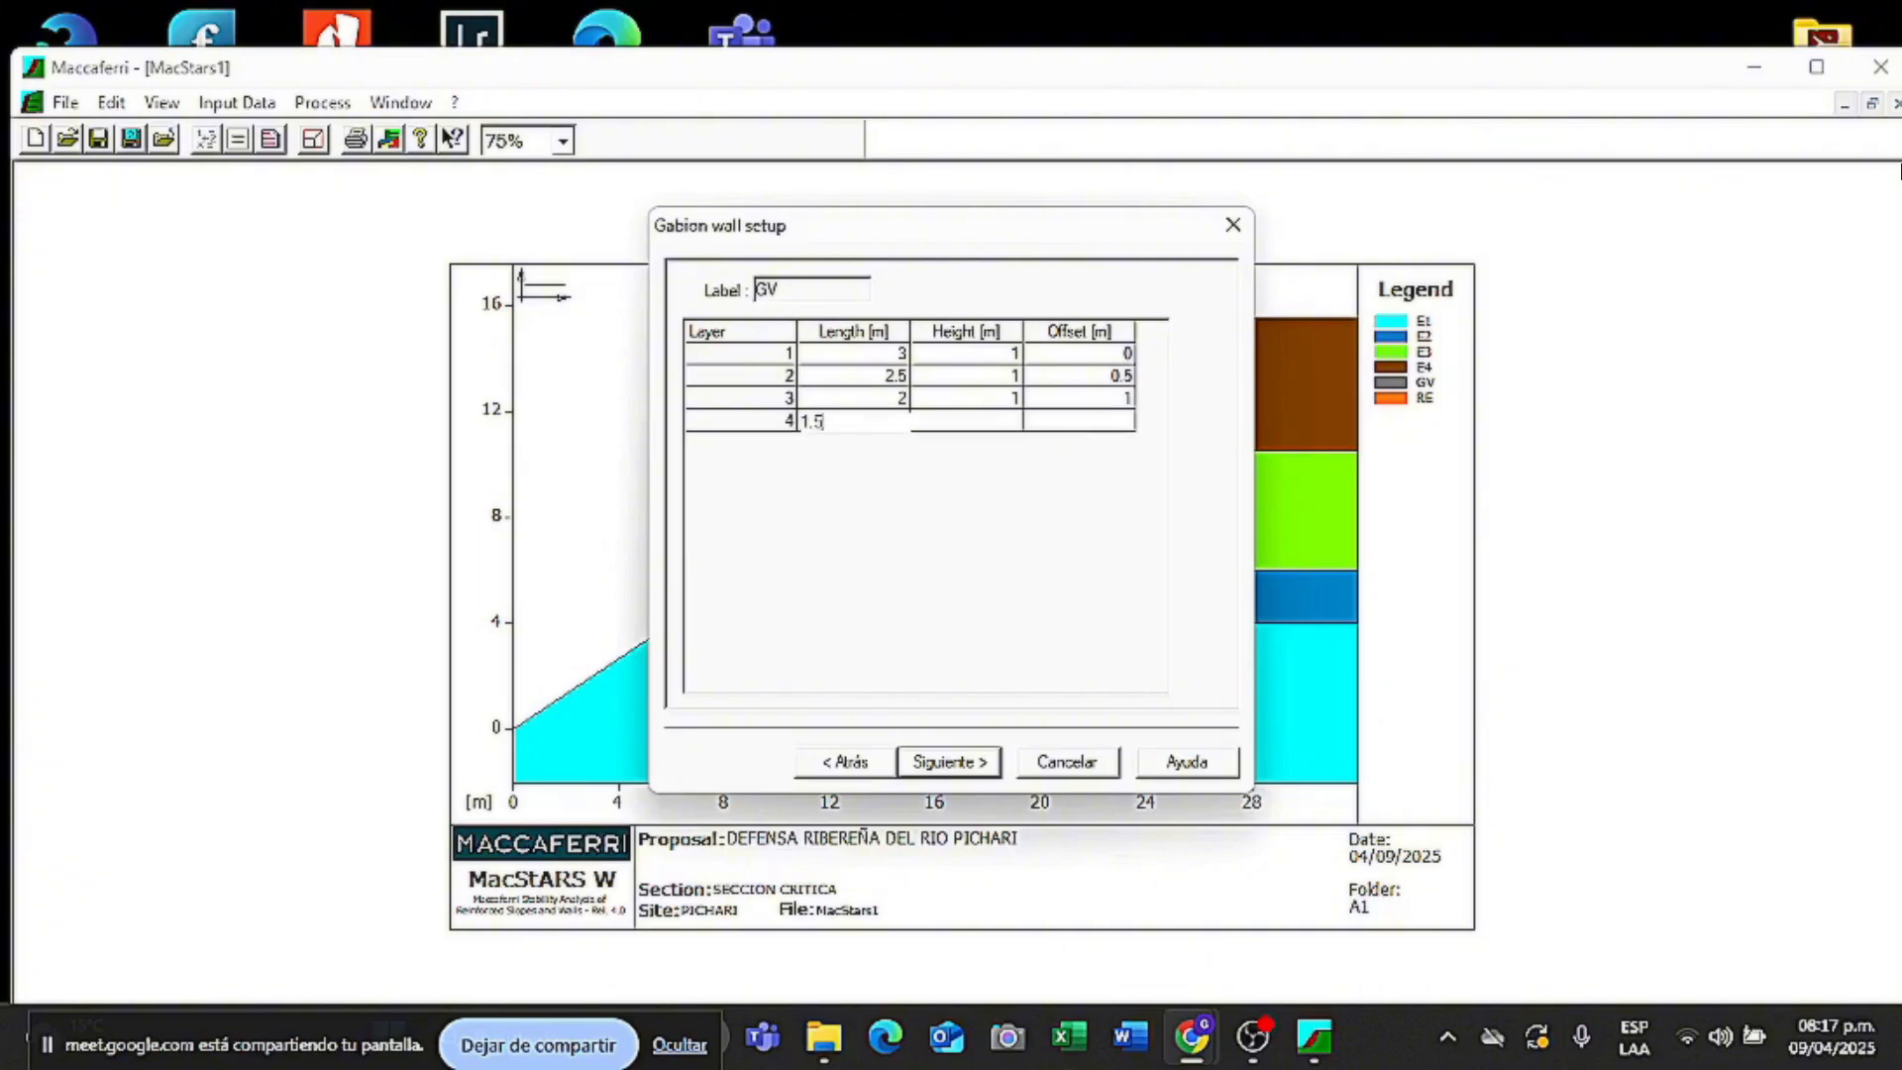
click(969, 420)
text(1)
click(1070, 420)
text(1.5)
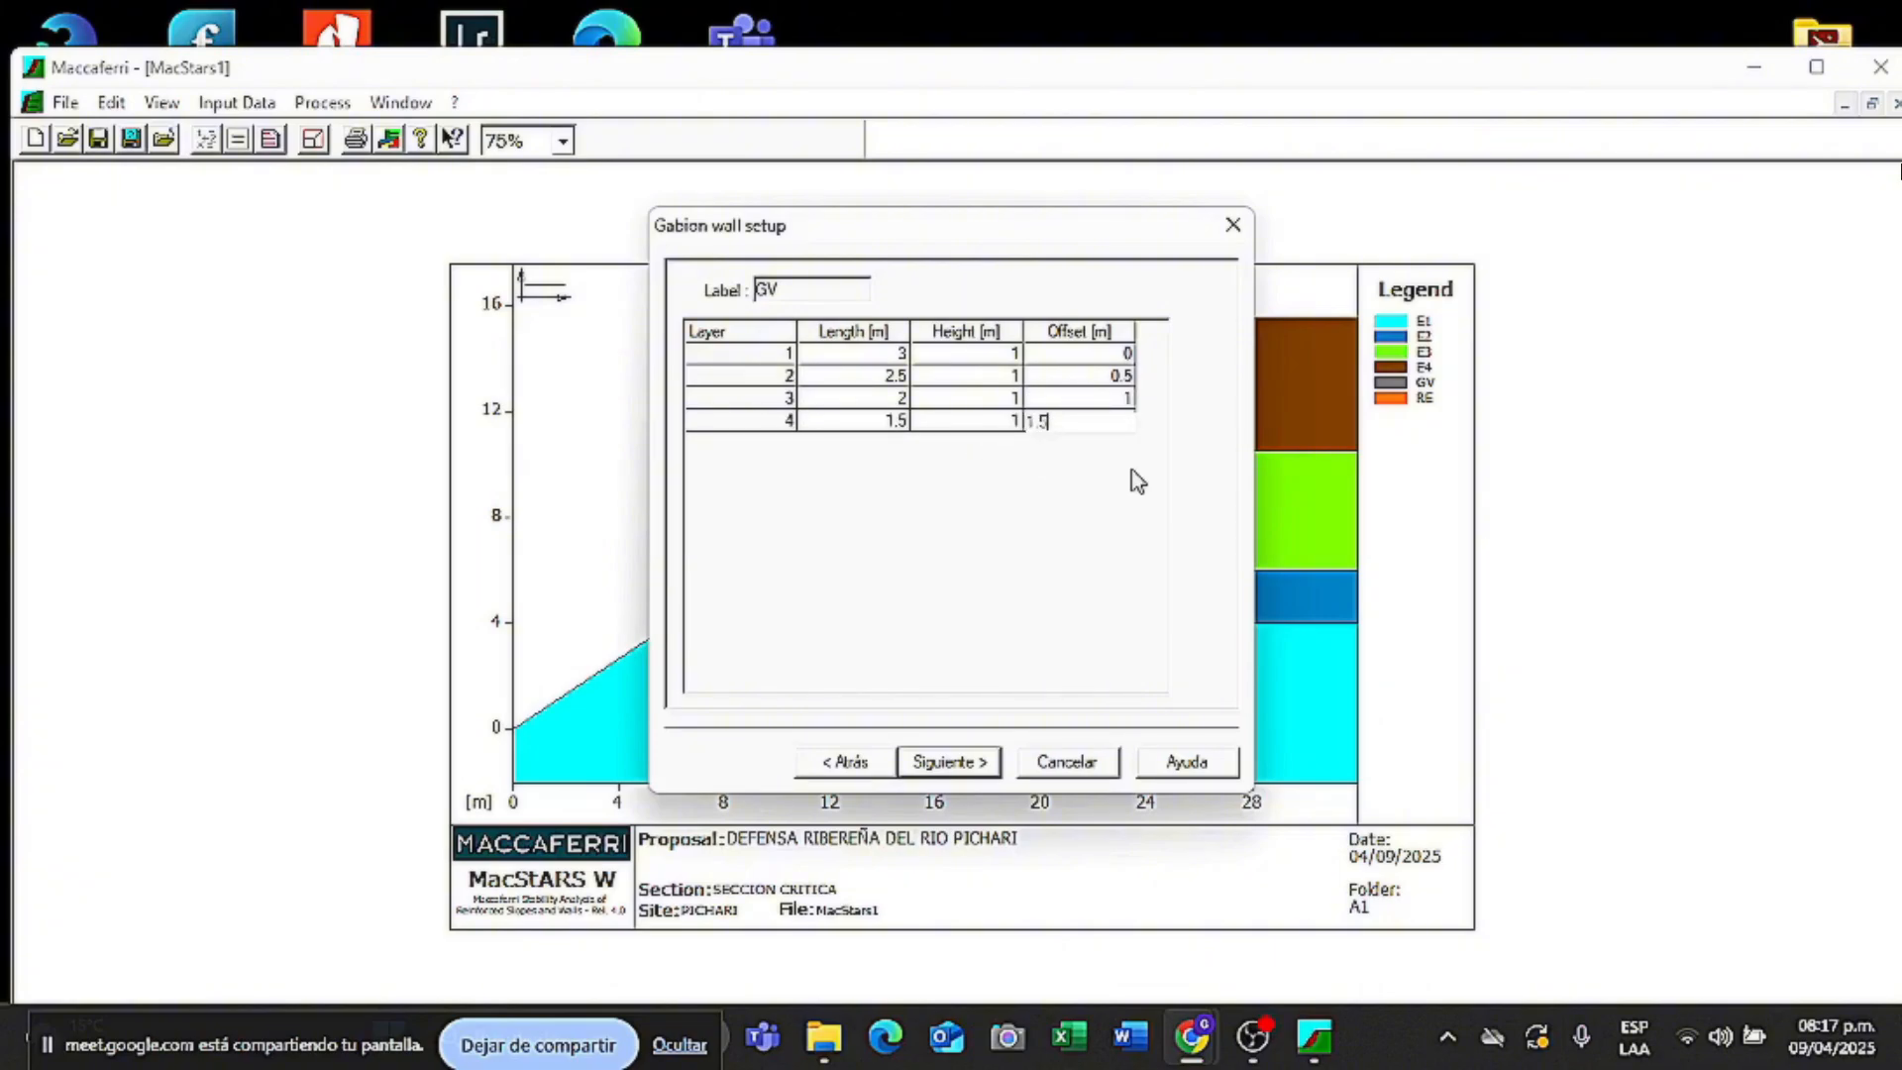
key(Return)
text(1)
click(990, 443)
text(1)
click(1070, 443)
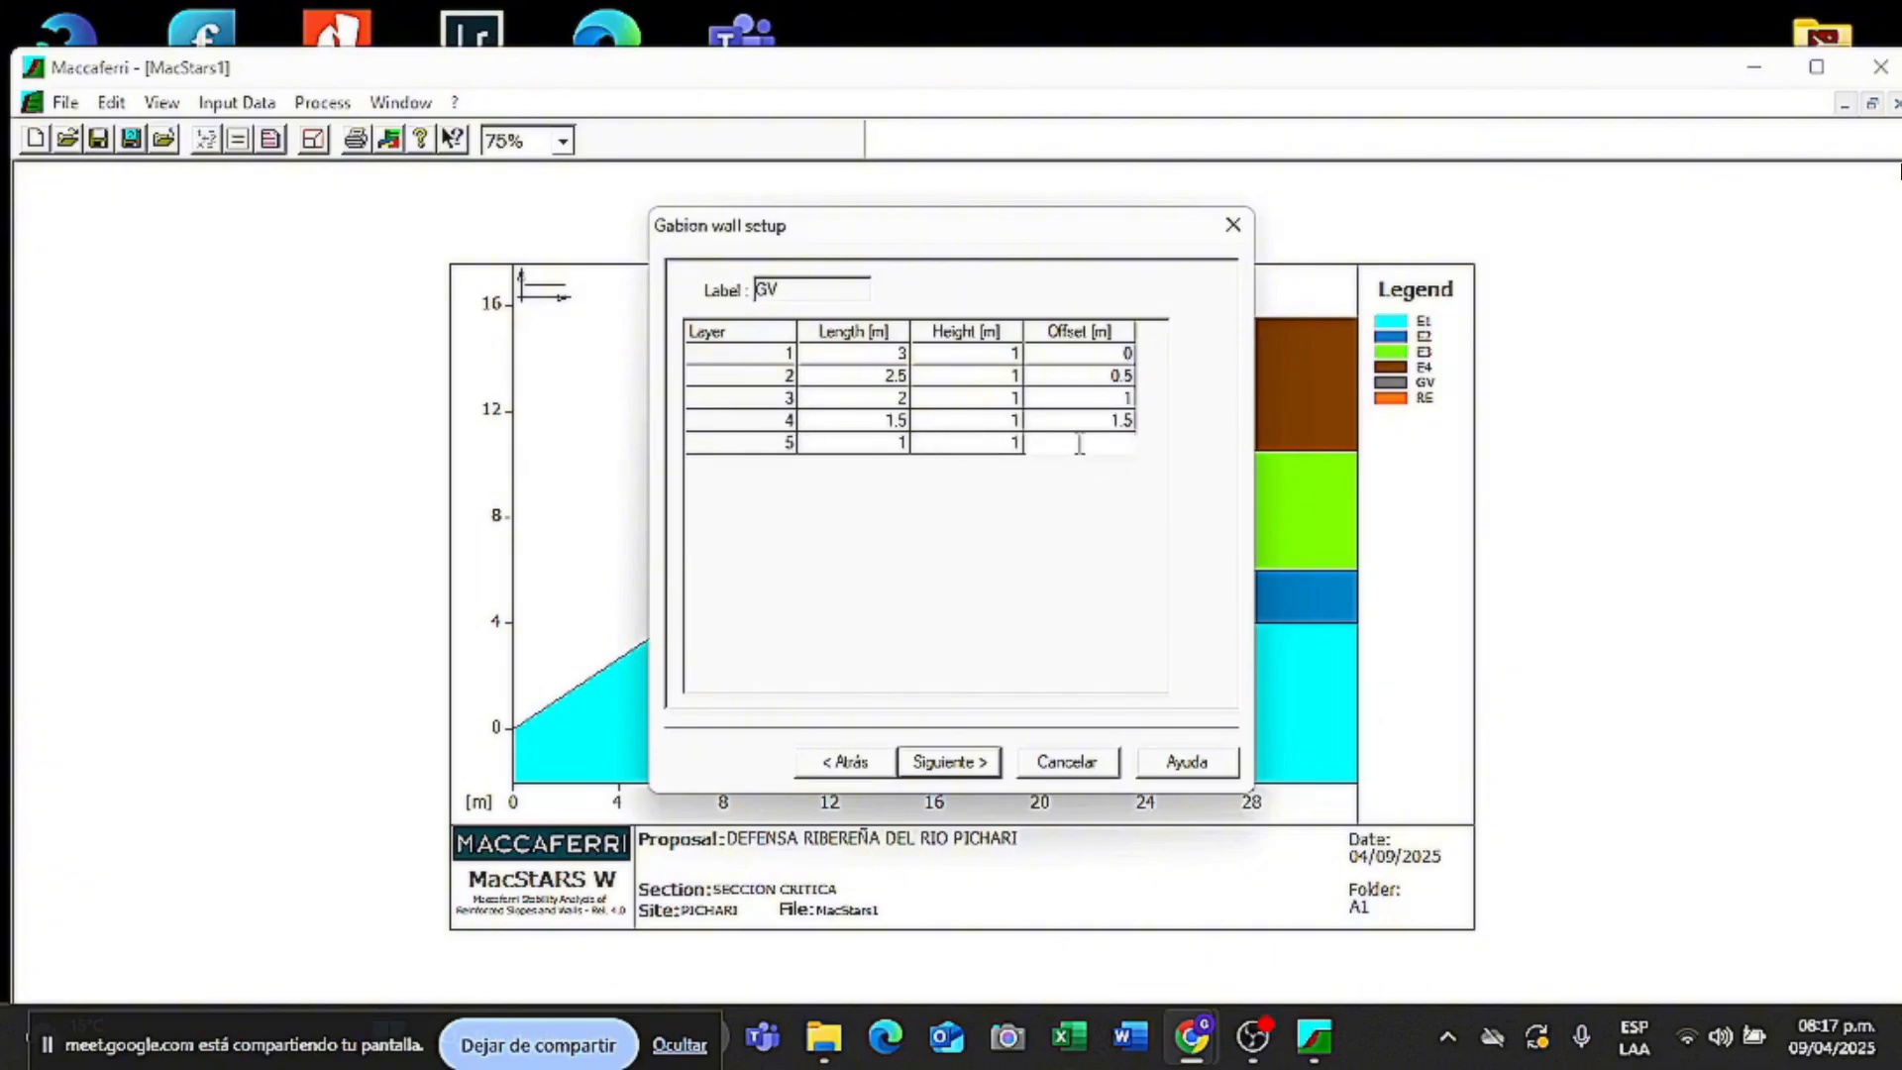
text(2)
click(953, 767)
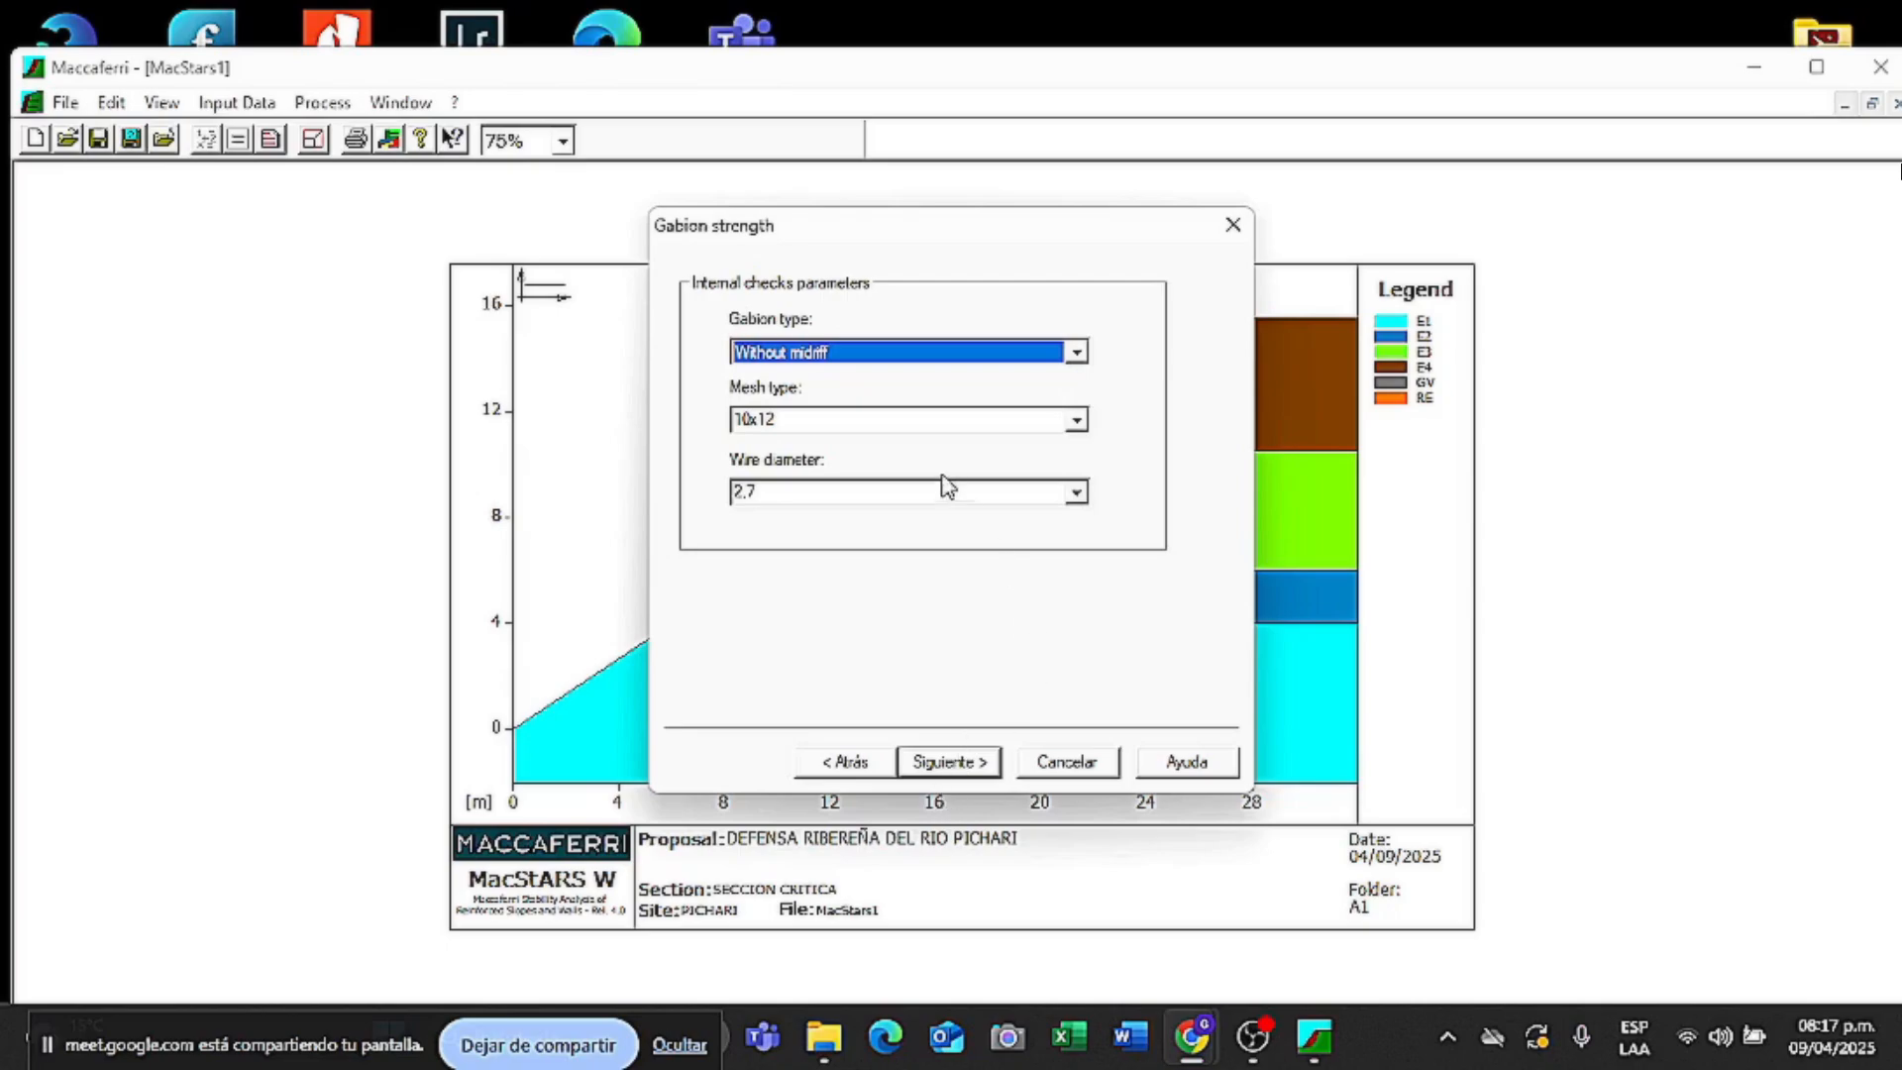
- Choose the 8x10 mesh with 2.7 wire diameter for gabion strength
click(1076, 419)
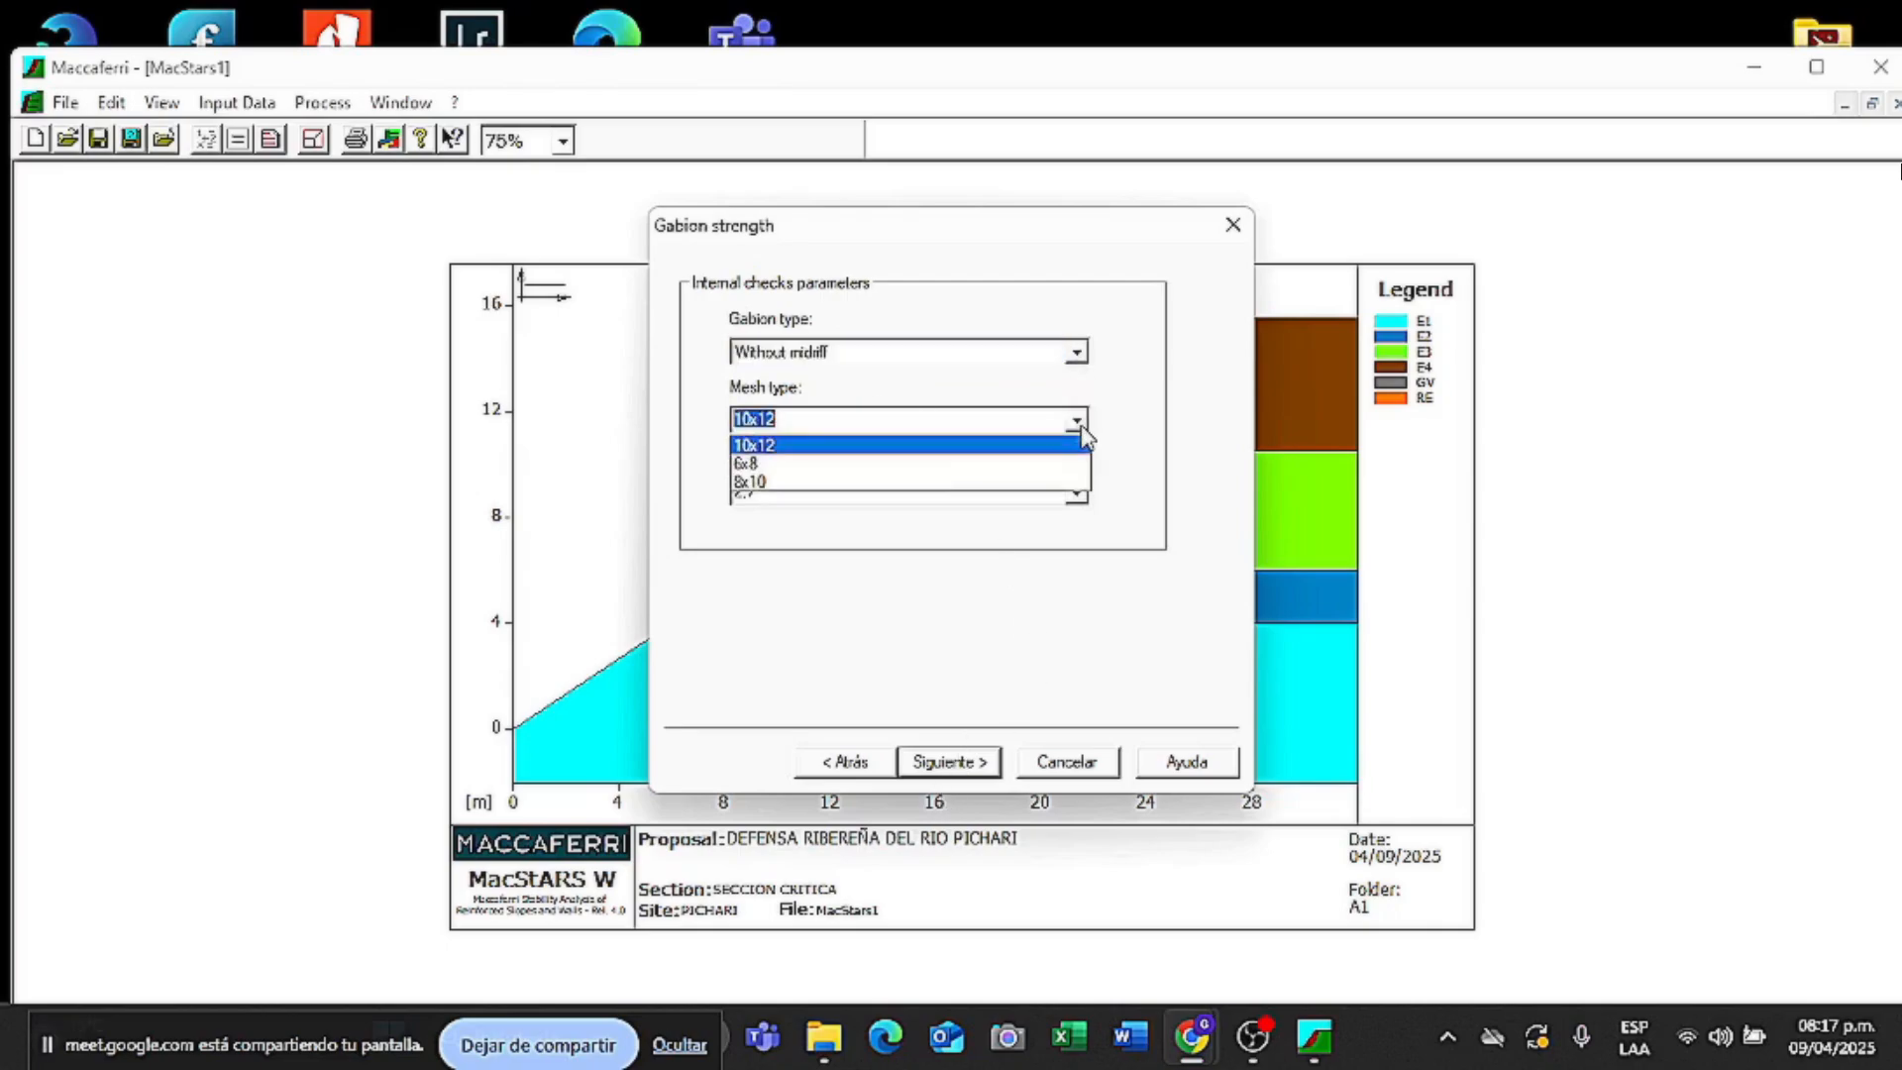
click(851, 464)
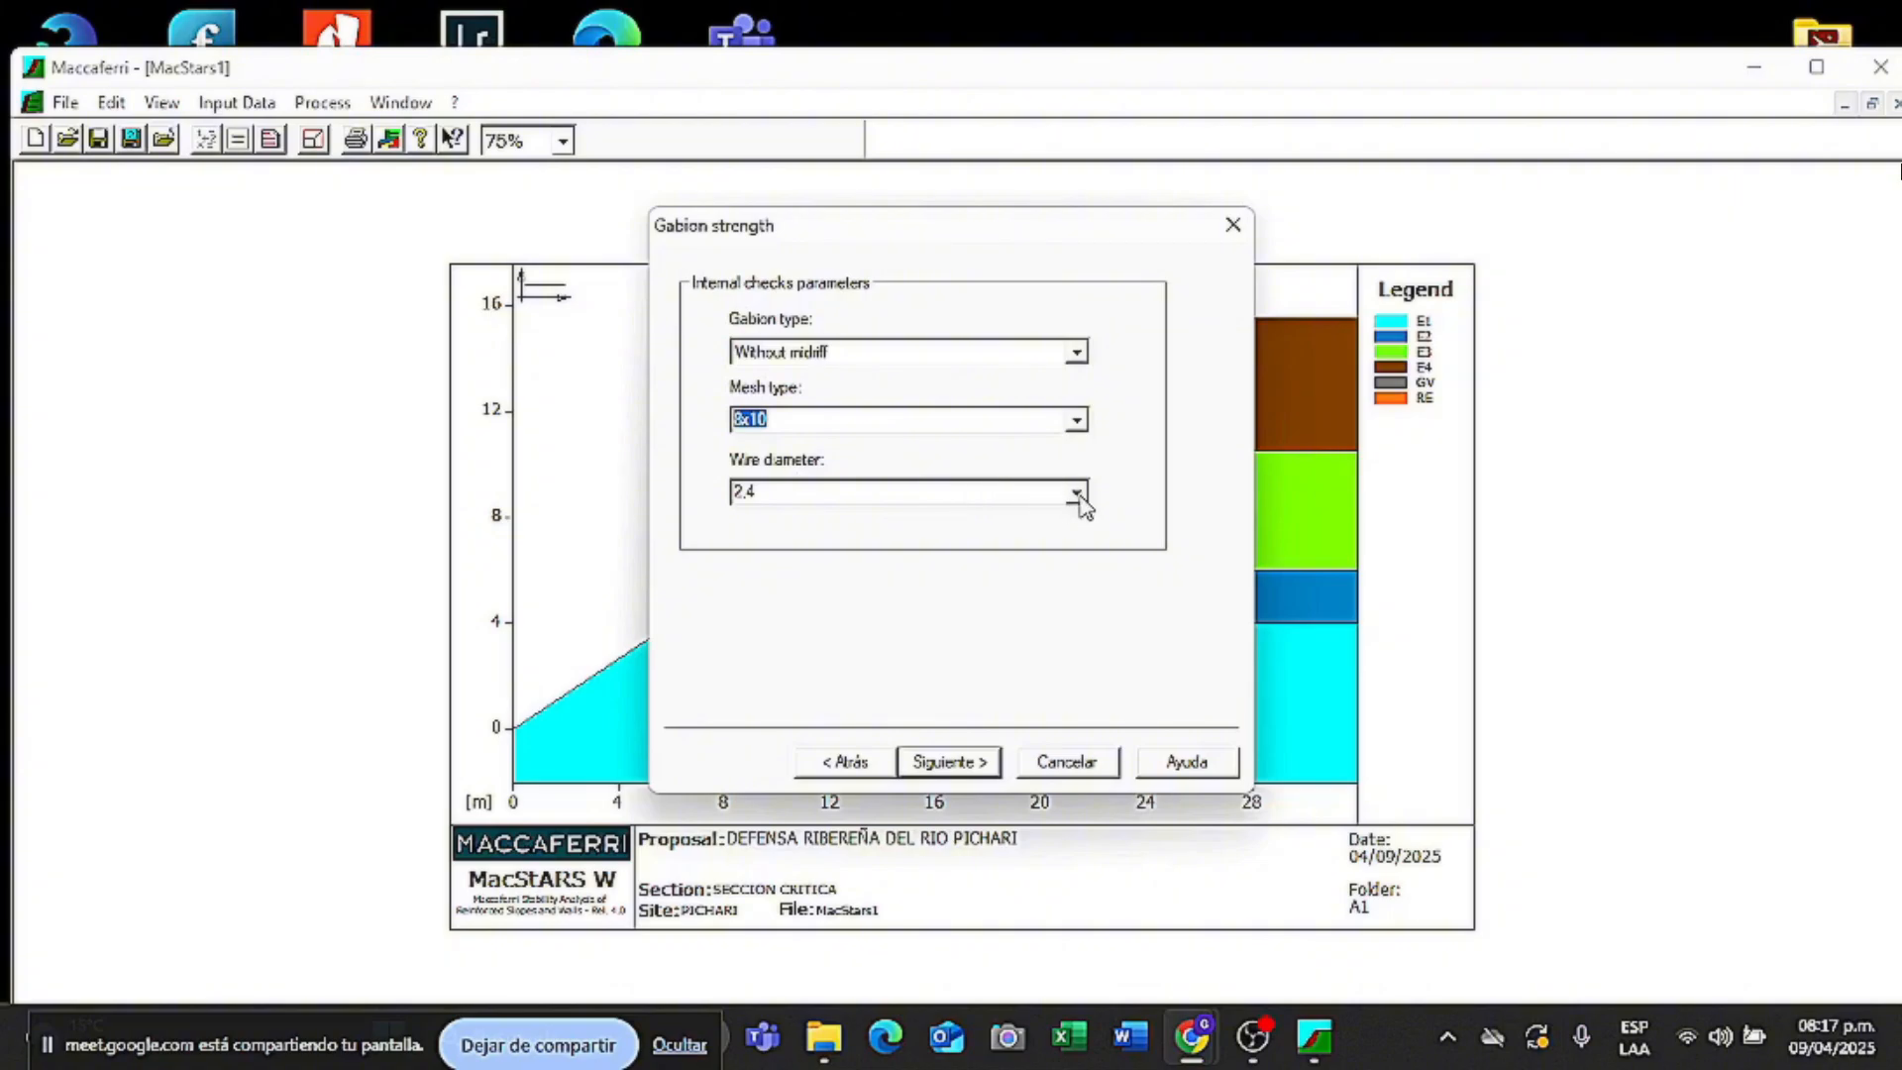
click(1076, 492)
click(865, 541)
click(938, 761)
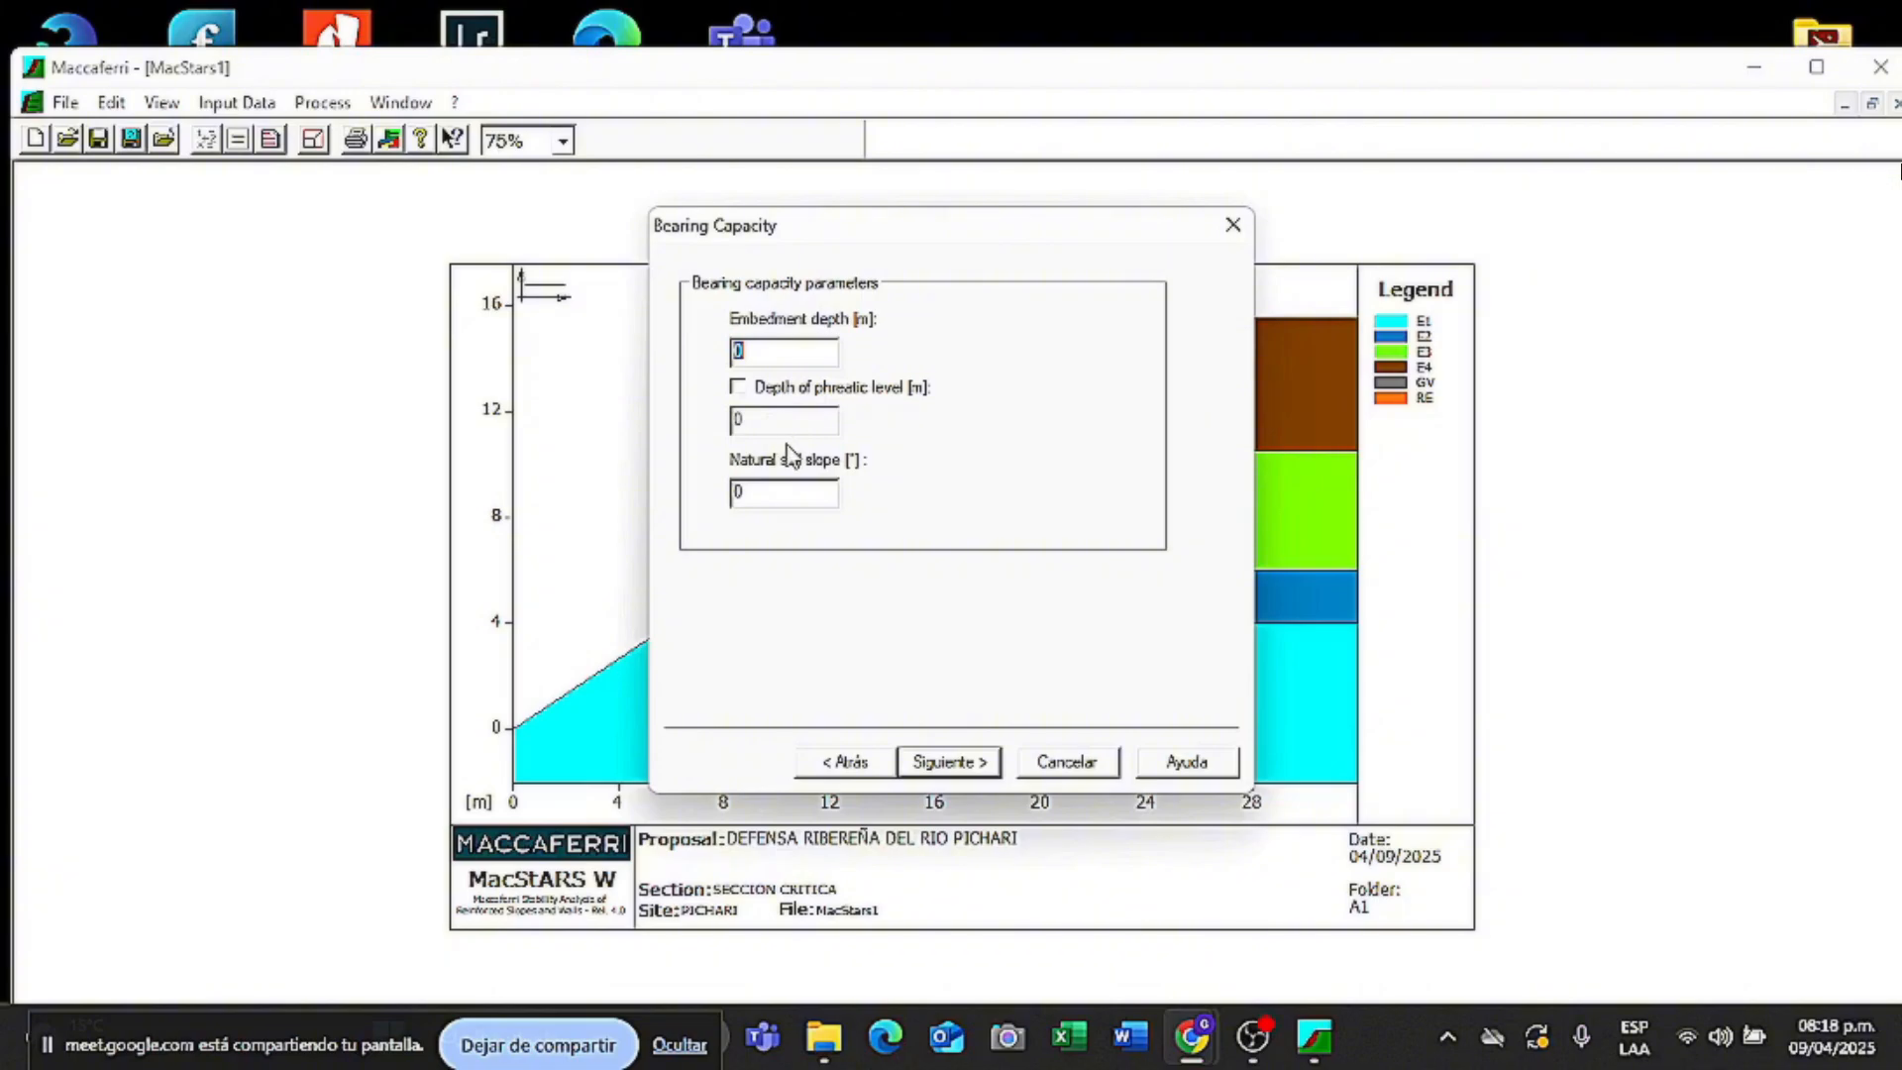
- Set 0.5 m embedment depth and 45° natural slope, then finish the wall setup
text(0.5)
double_click(767, 492)
text(45)
click(958, 761)
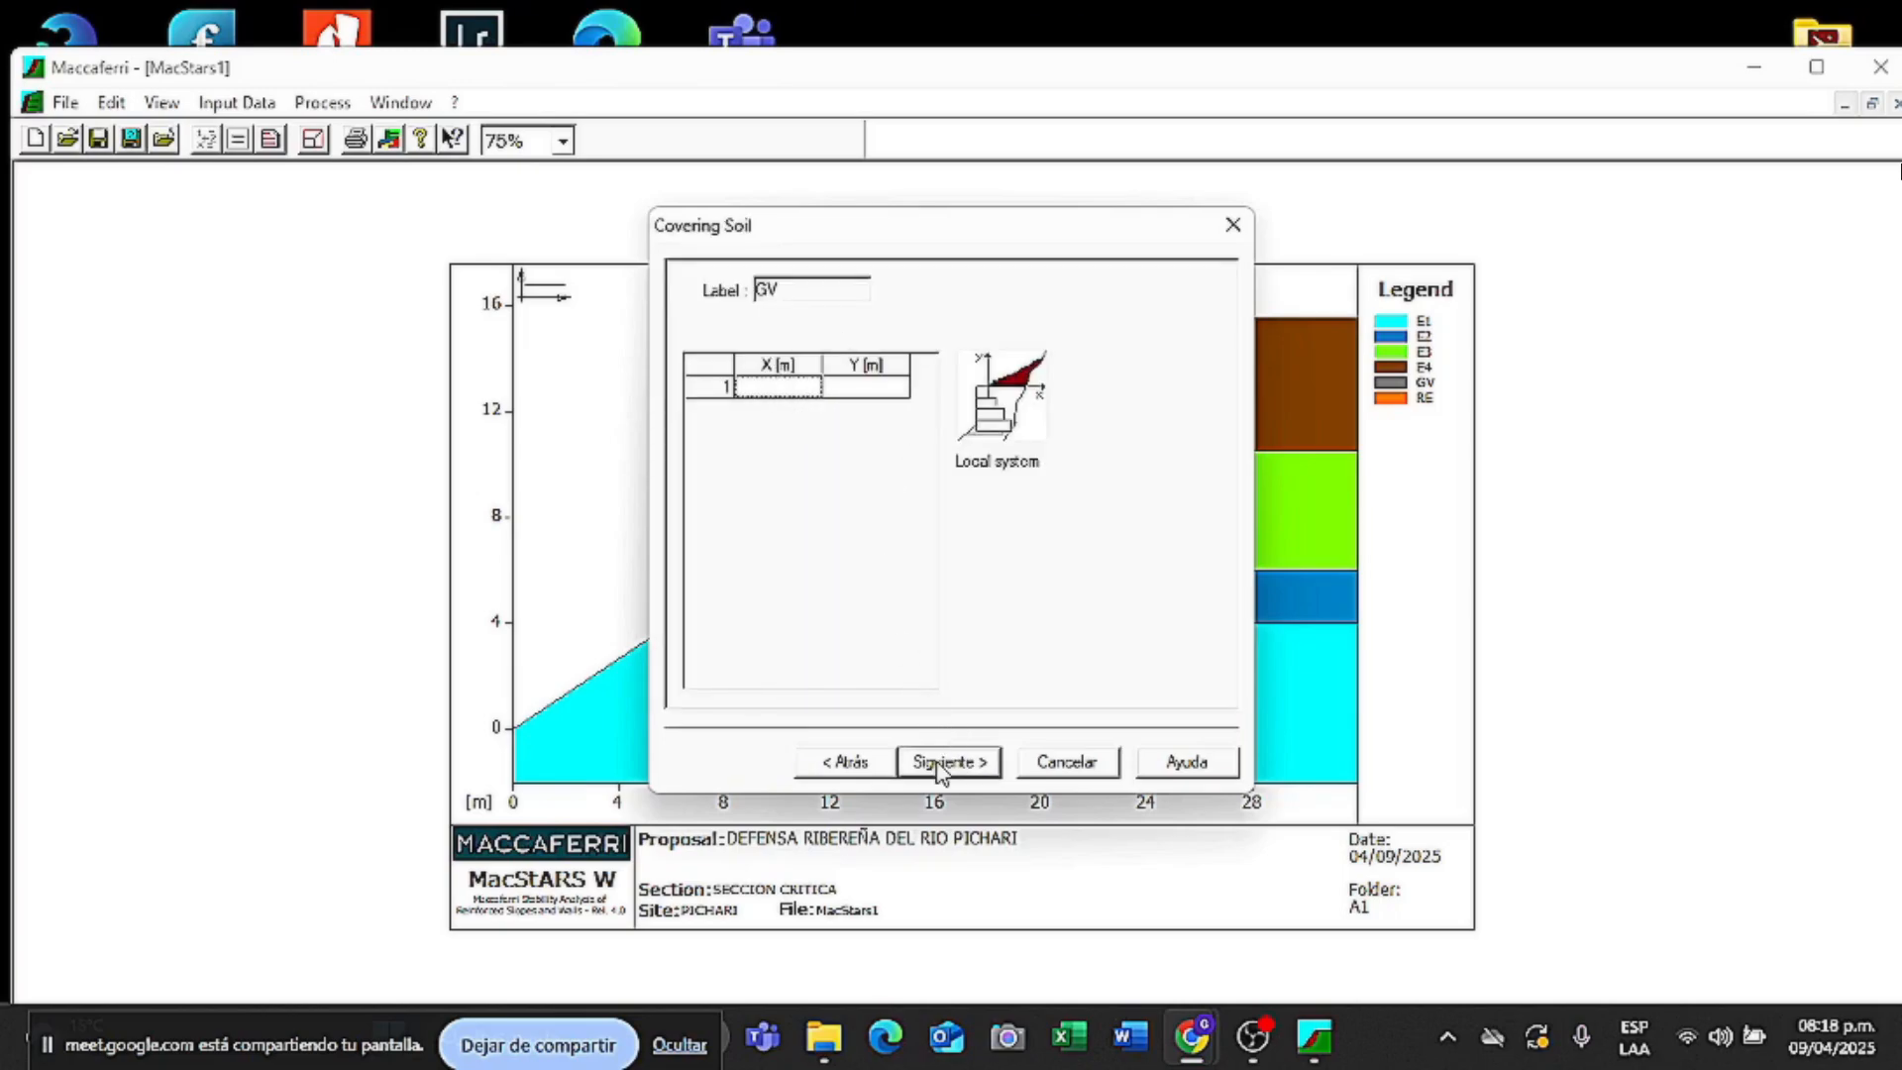
click(949, 763)
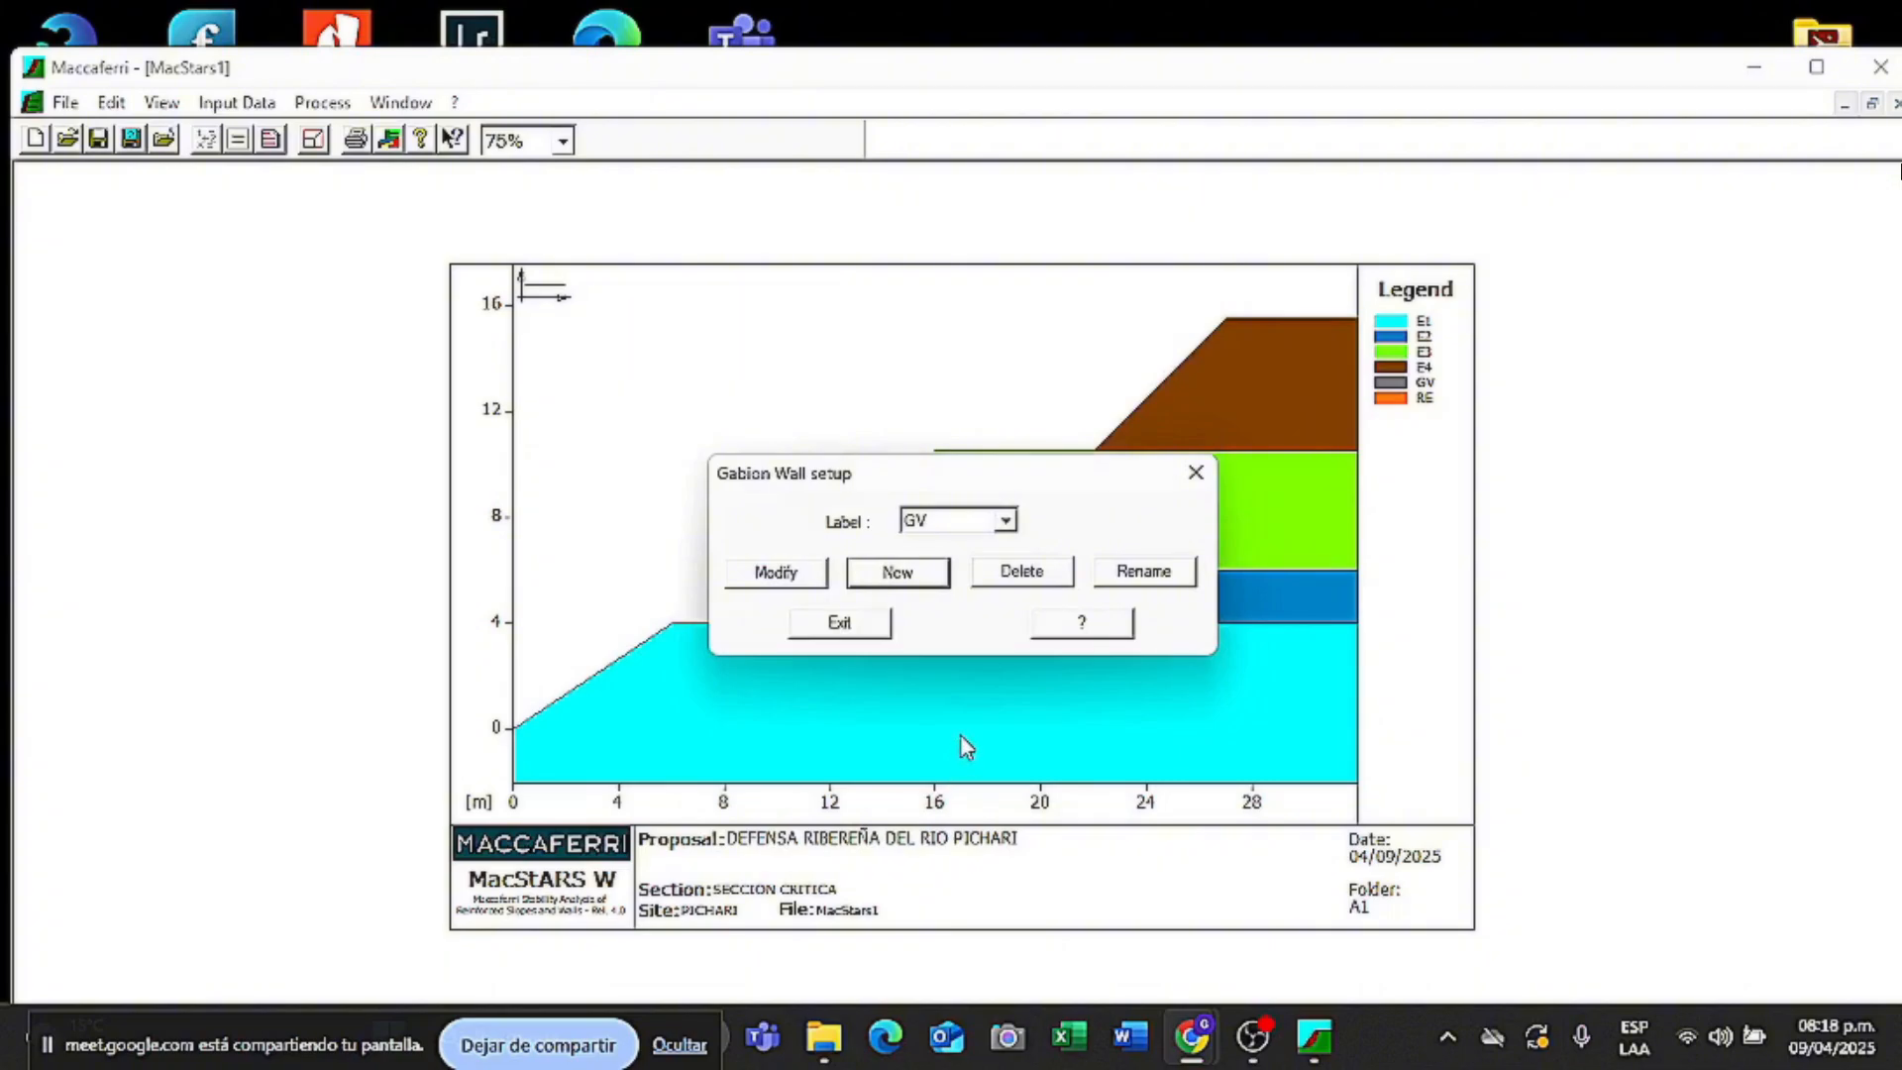
click(838, 622)
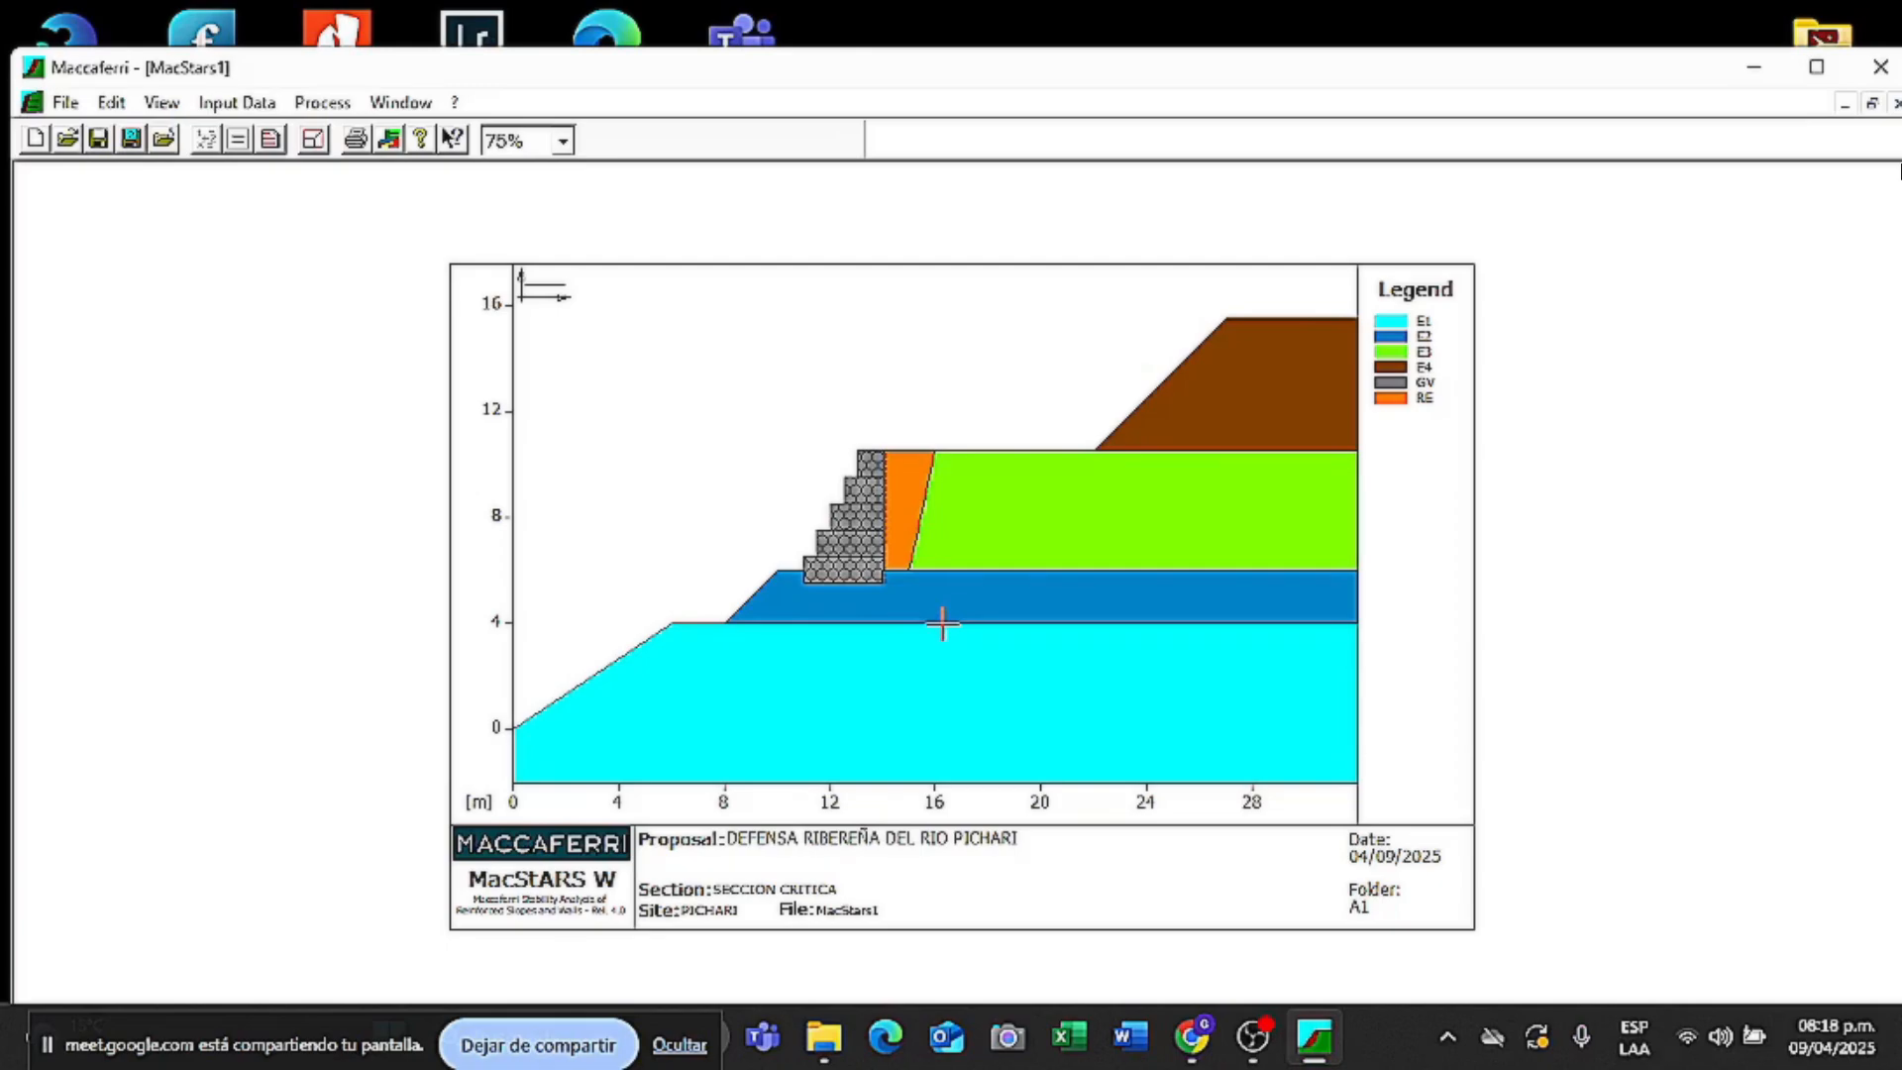
- Create a distributed load labelled SC with description SOBRE CARGA
click(242, 99)
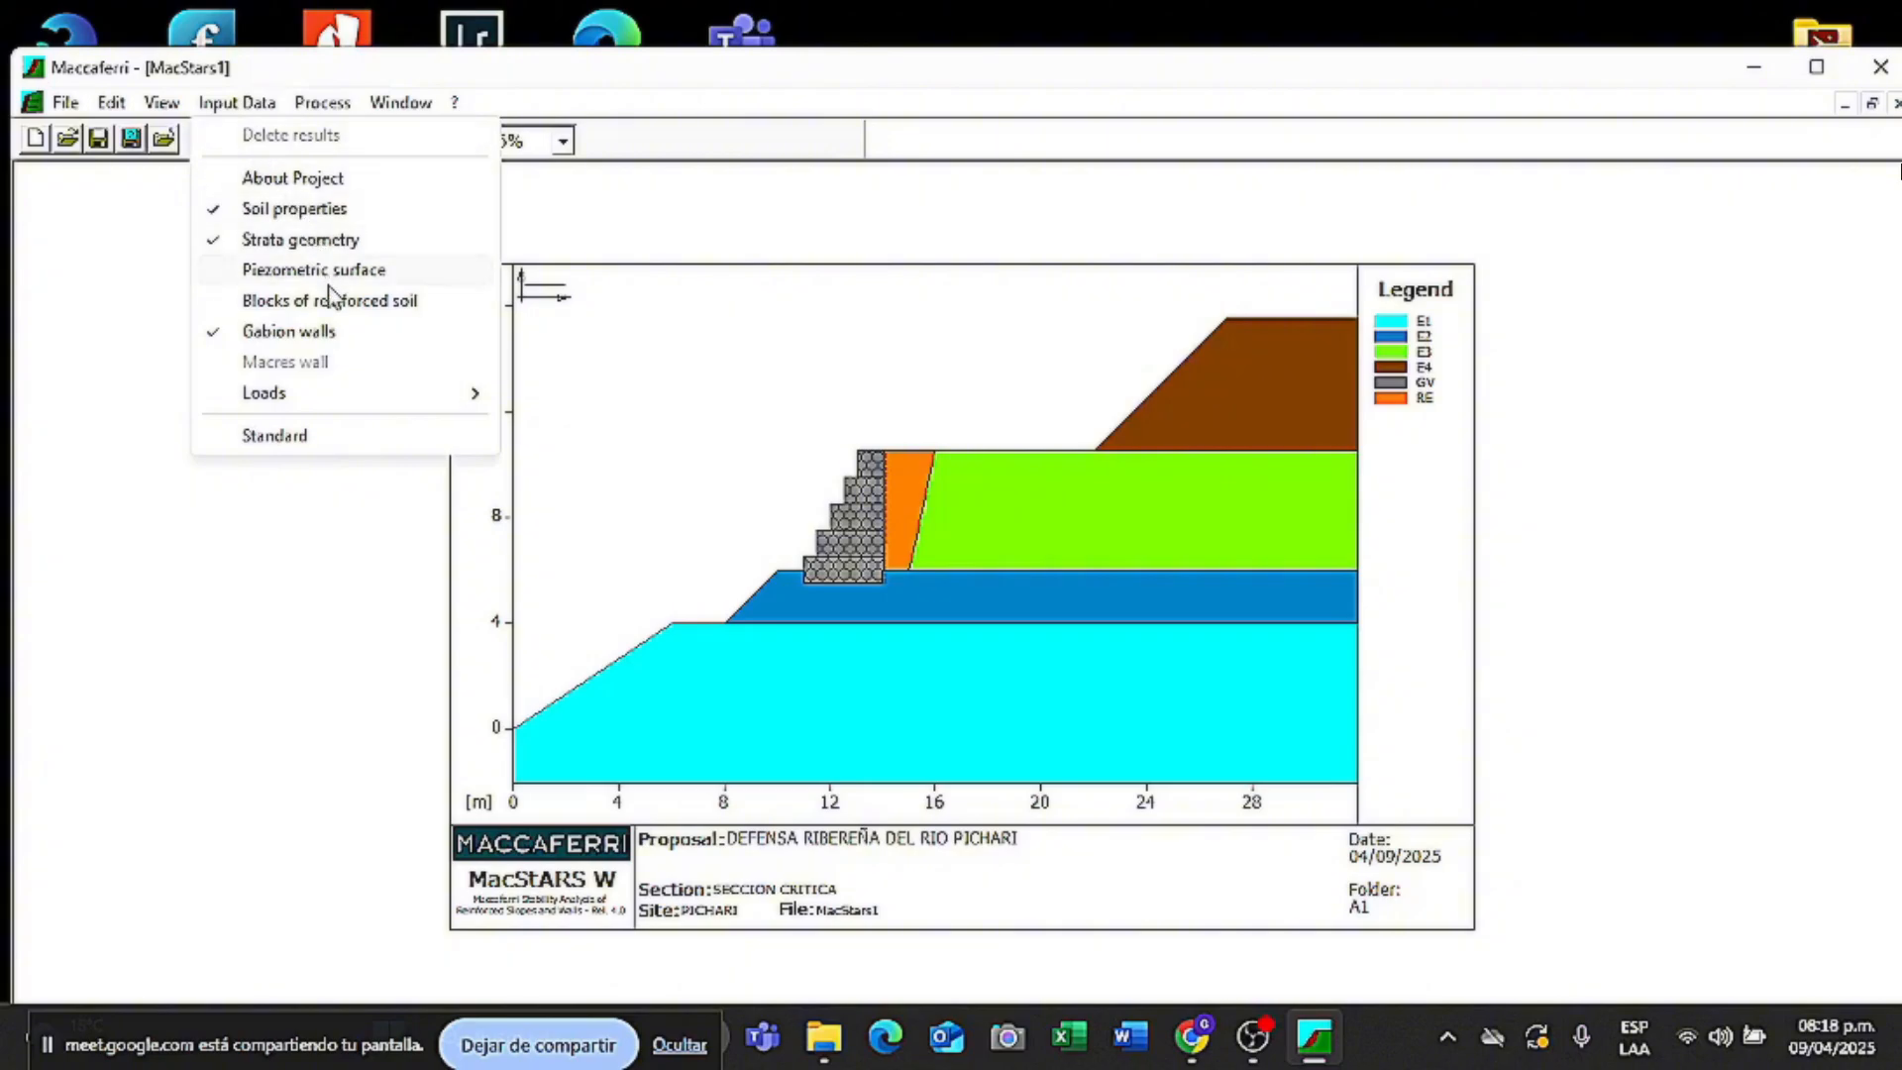
mouse_move(302, 396)
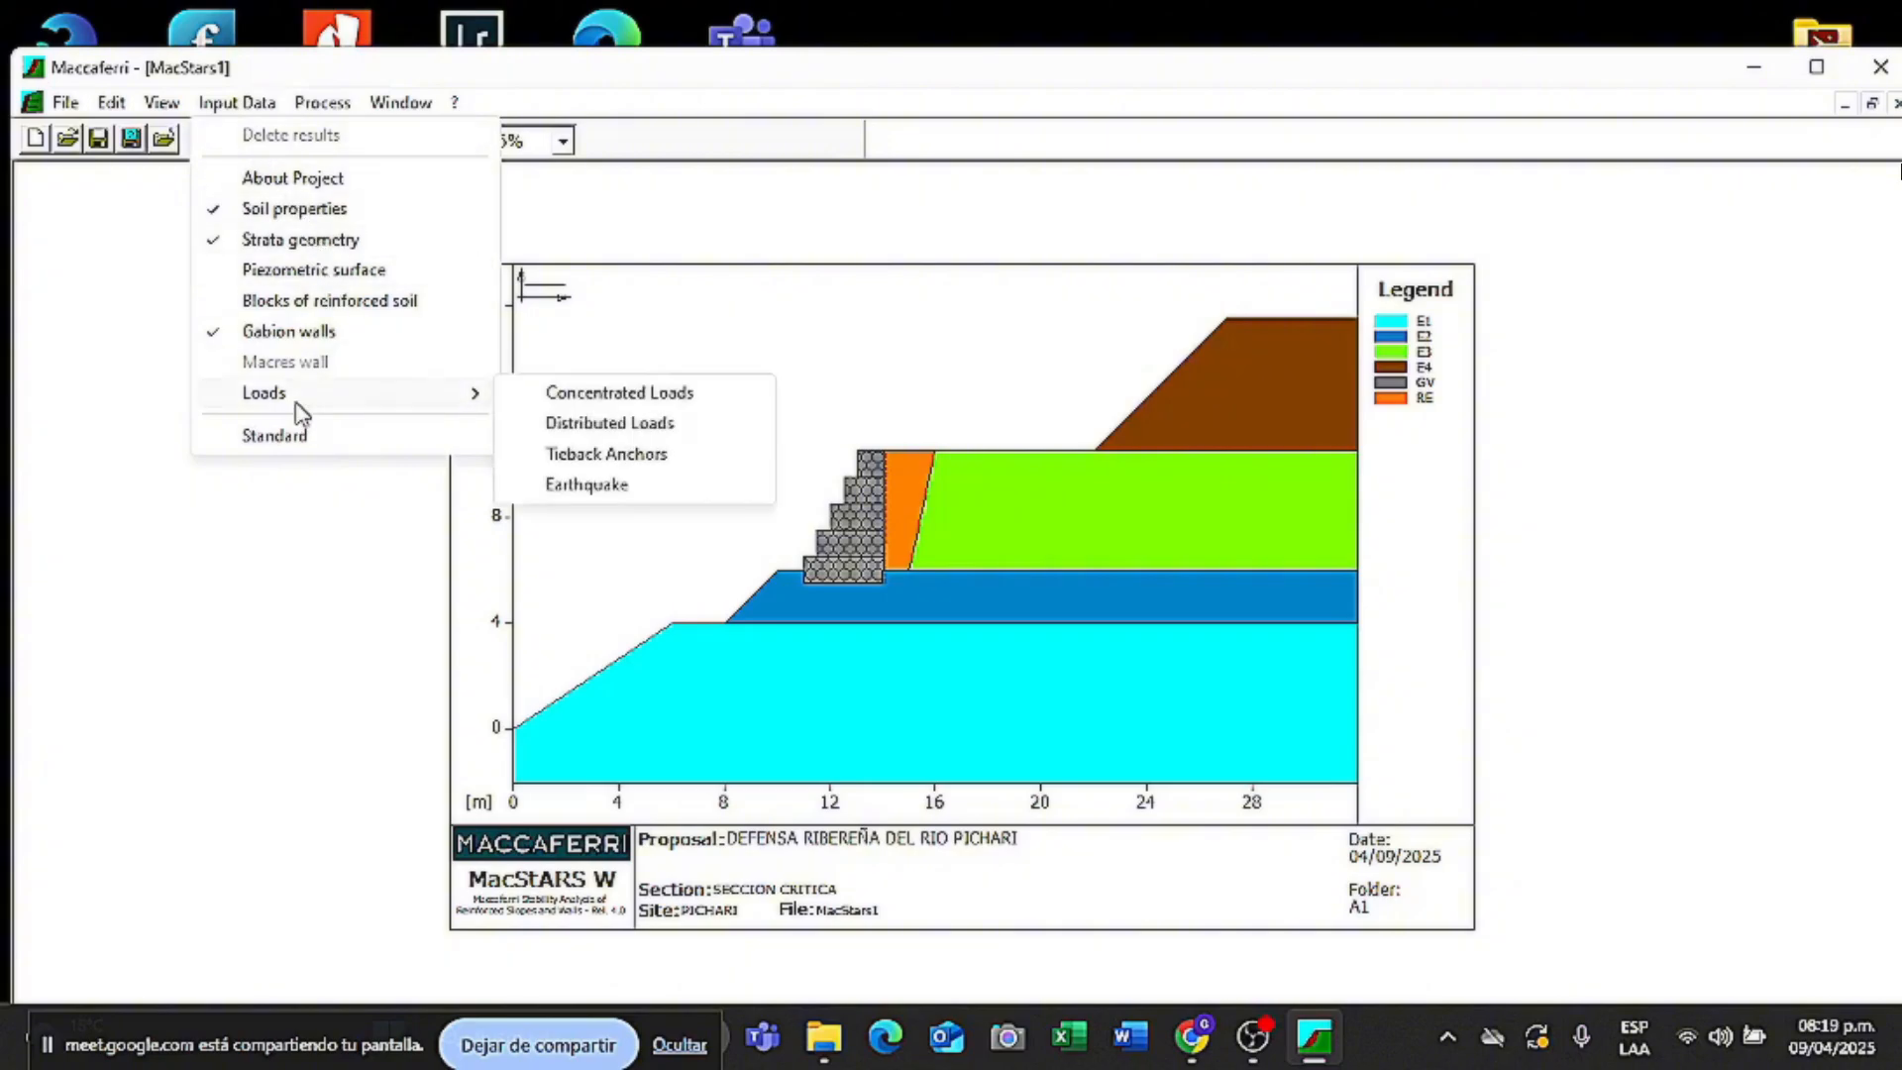
click(654, 428)
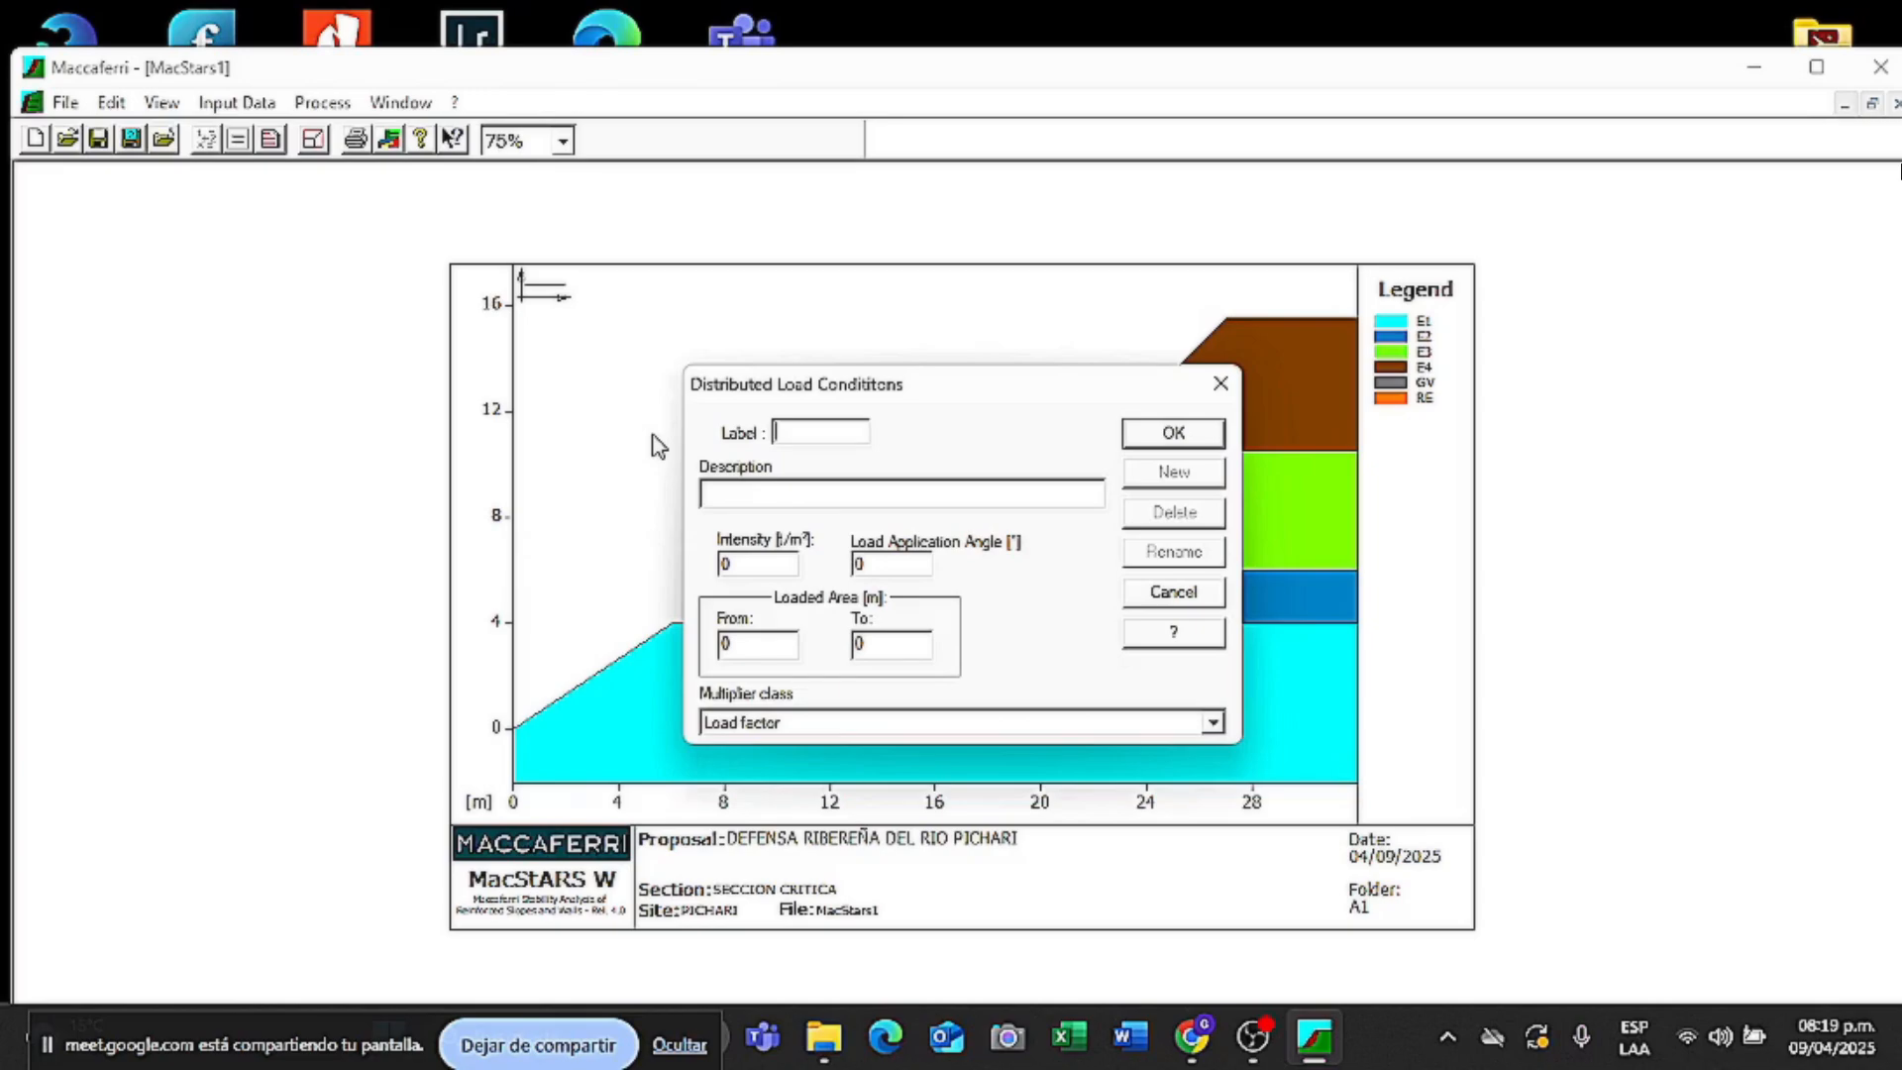
text(SC)
key(Tab)
text(SOBRE CARGA)
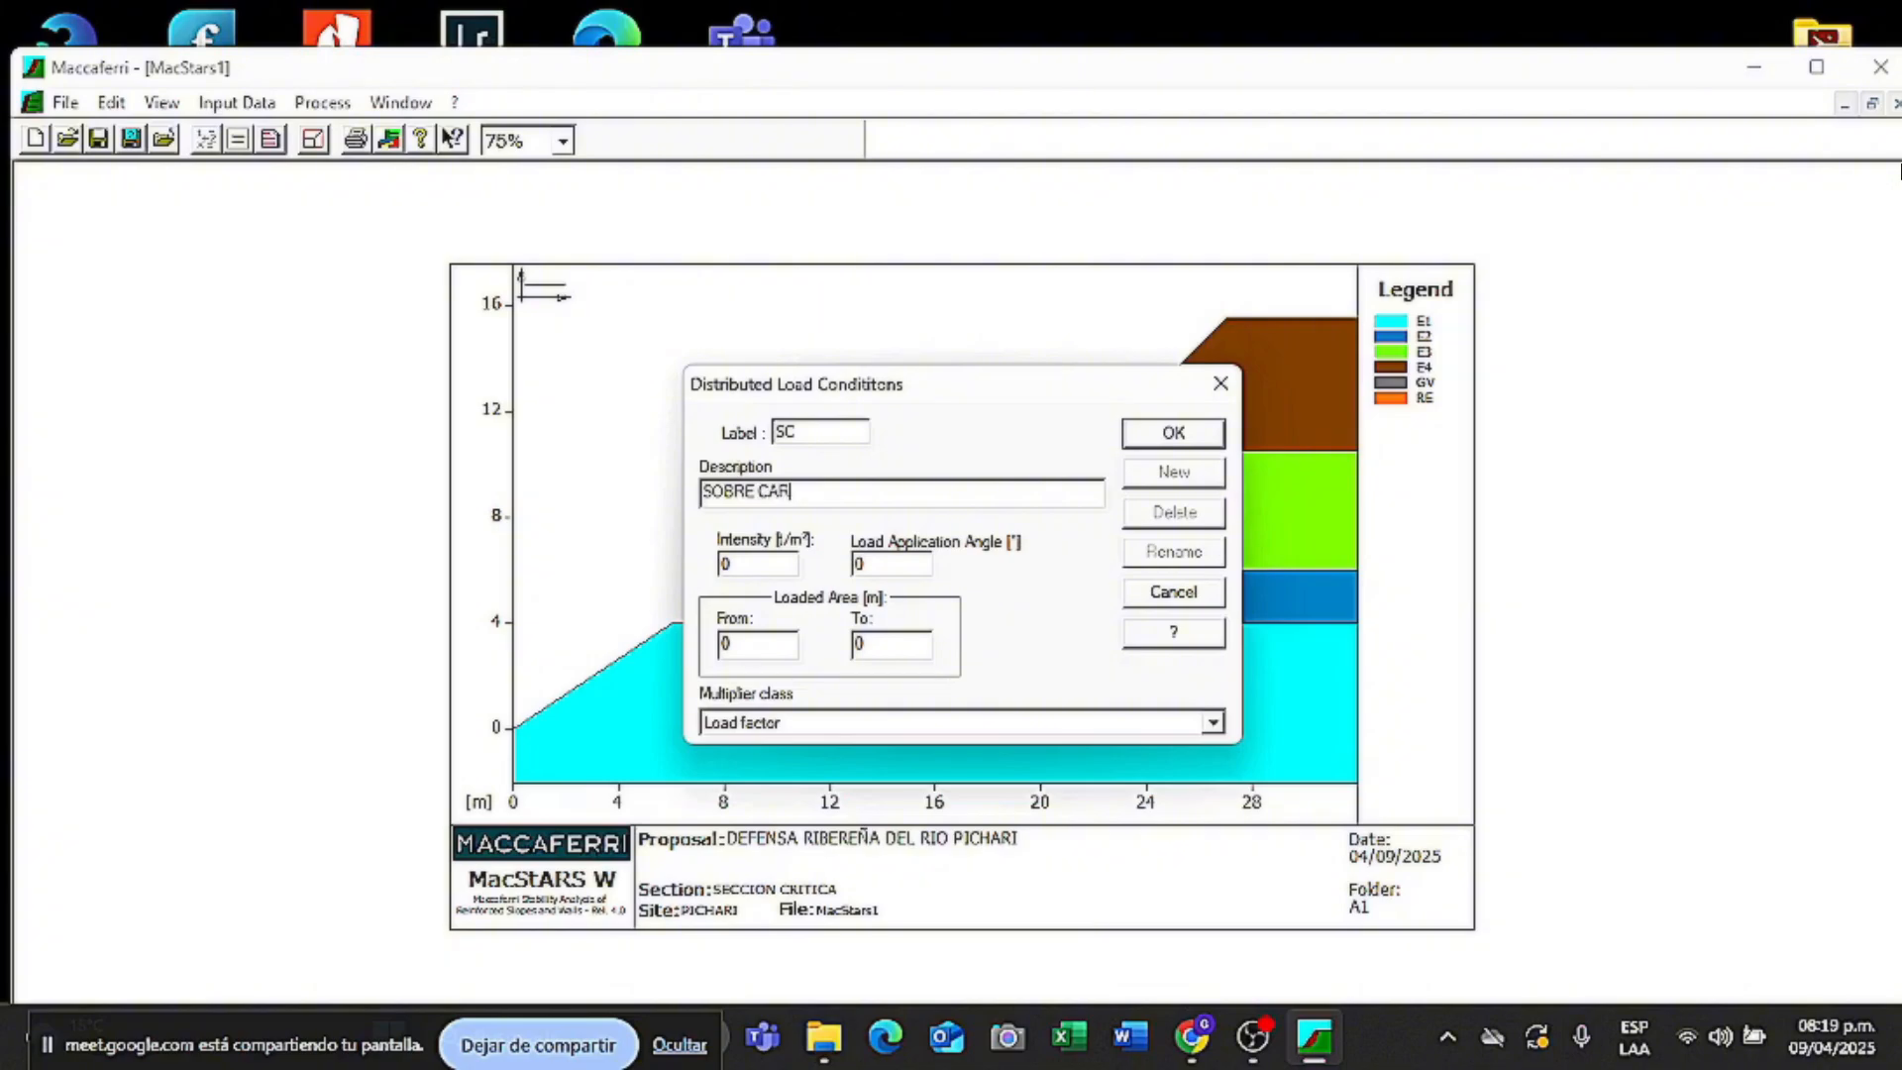
- Give the SC load intensity 2 from 15 to 22 m and apply it
double_click(788, 567)
text(2)
click(780, 644)
key(BackSpace)
text(15)
click(888, 644)
key(BackSpace)
text(22)
click(1209, 434)
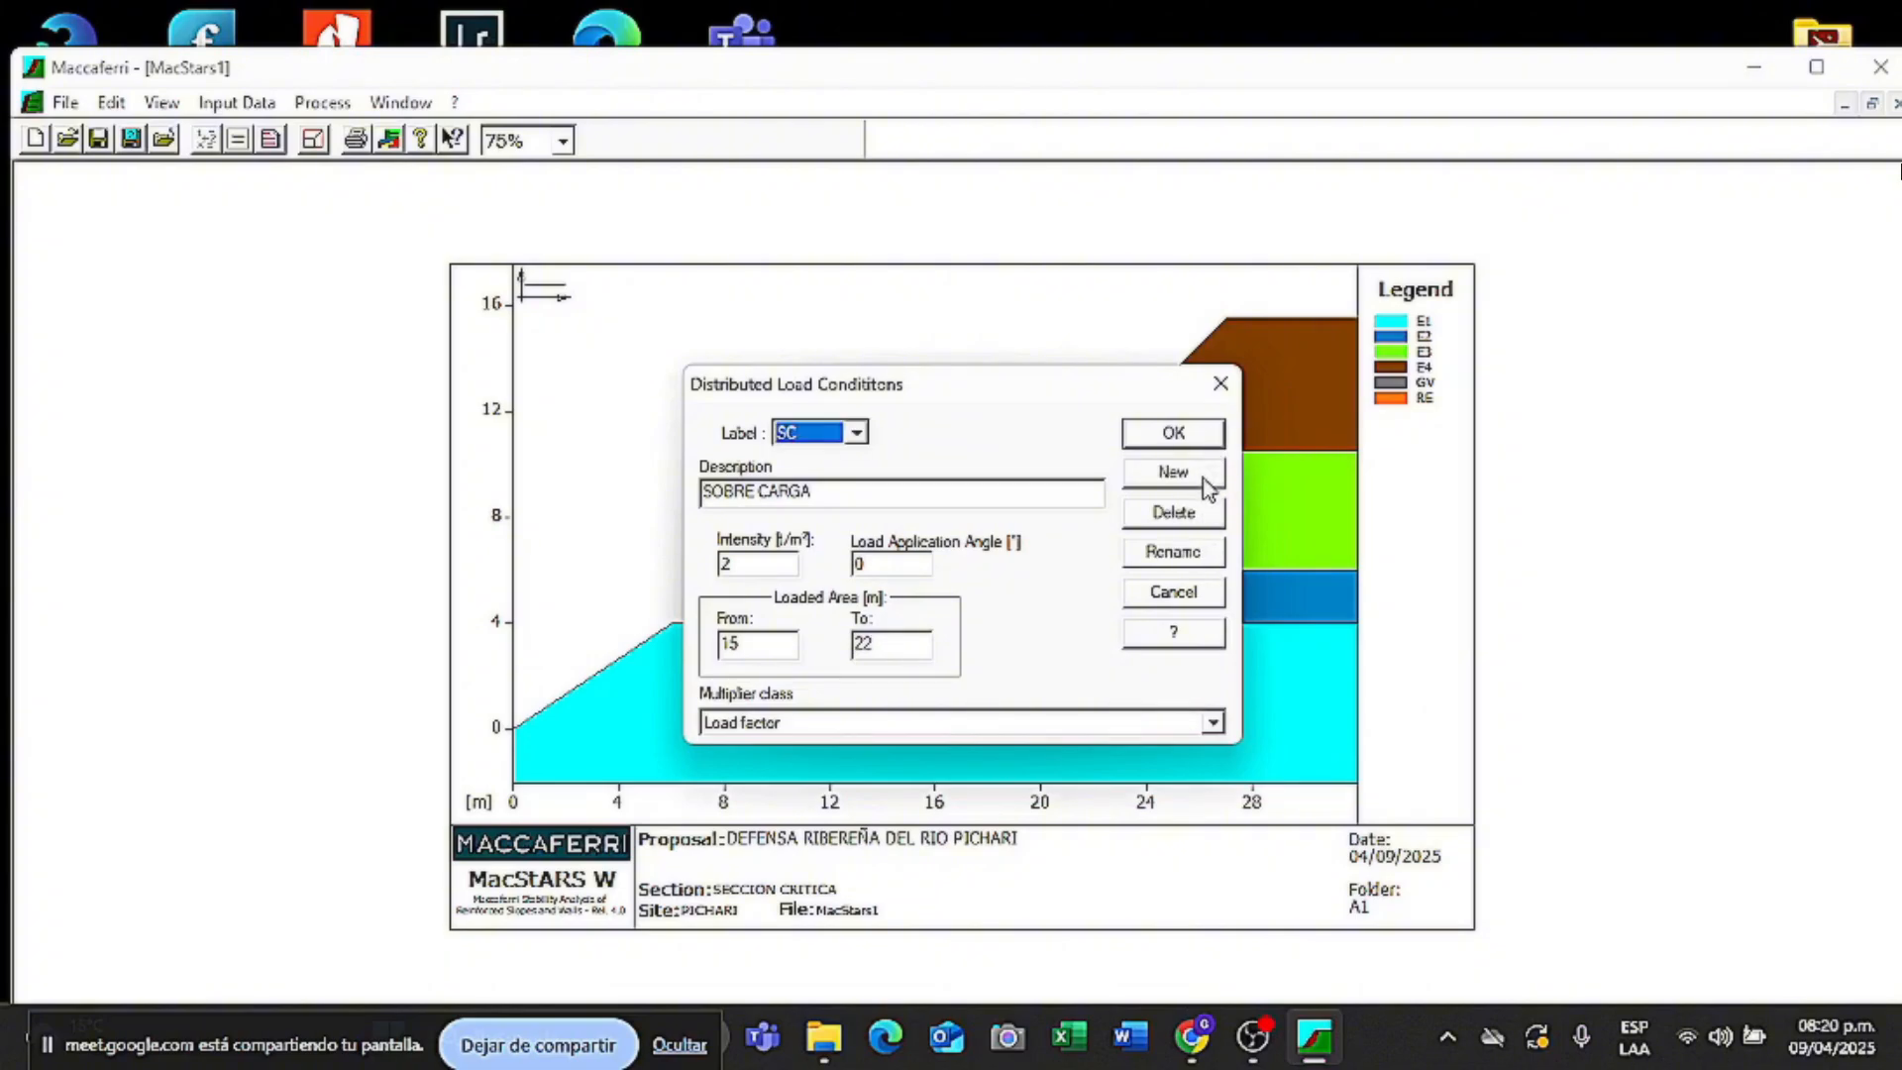
click(1193, 438)
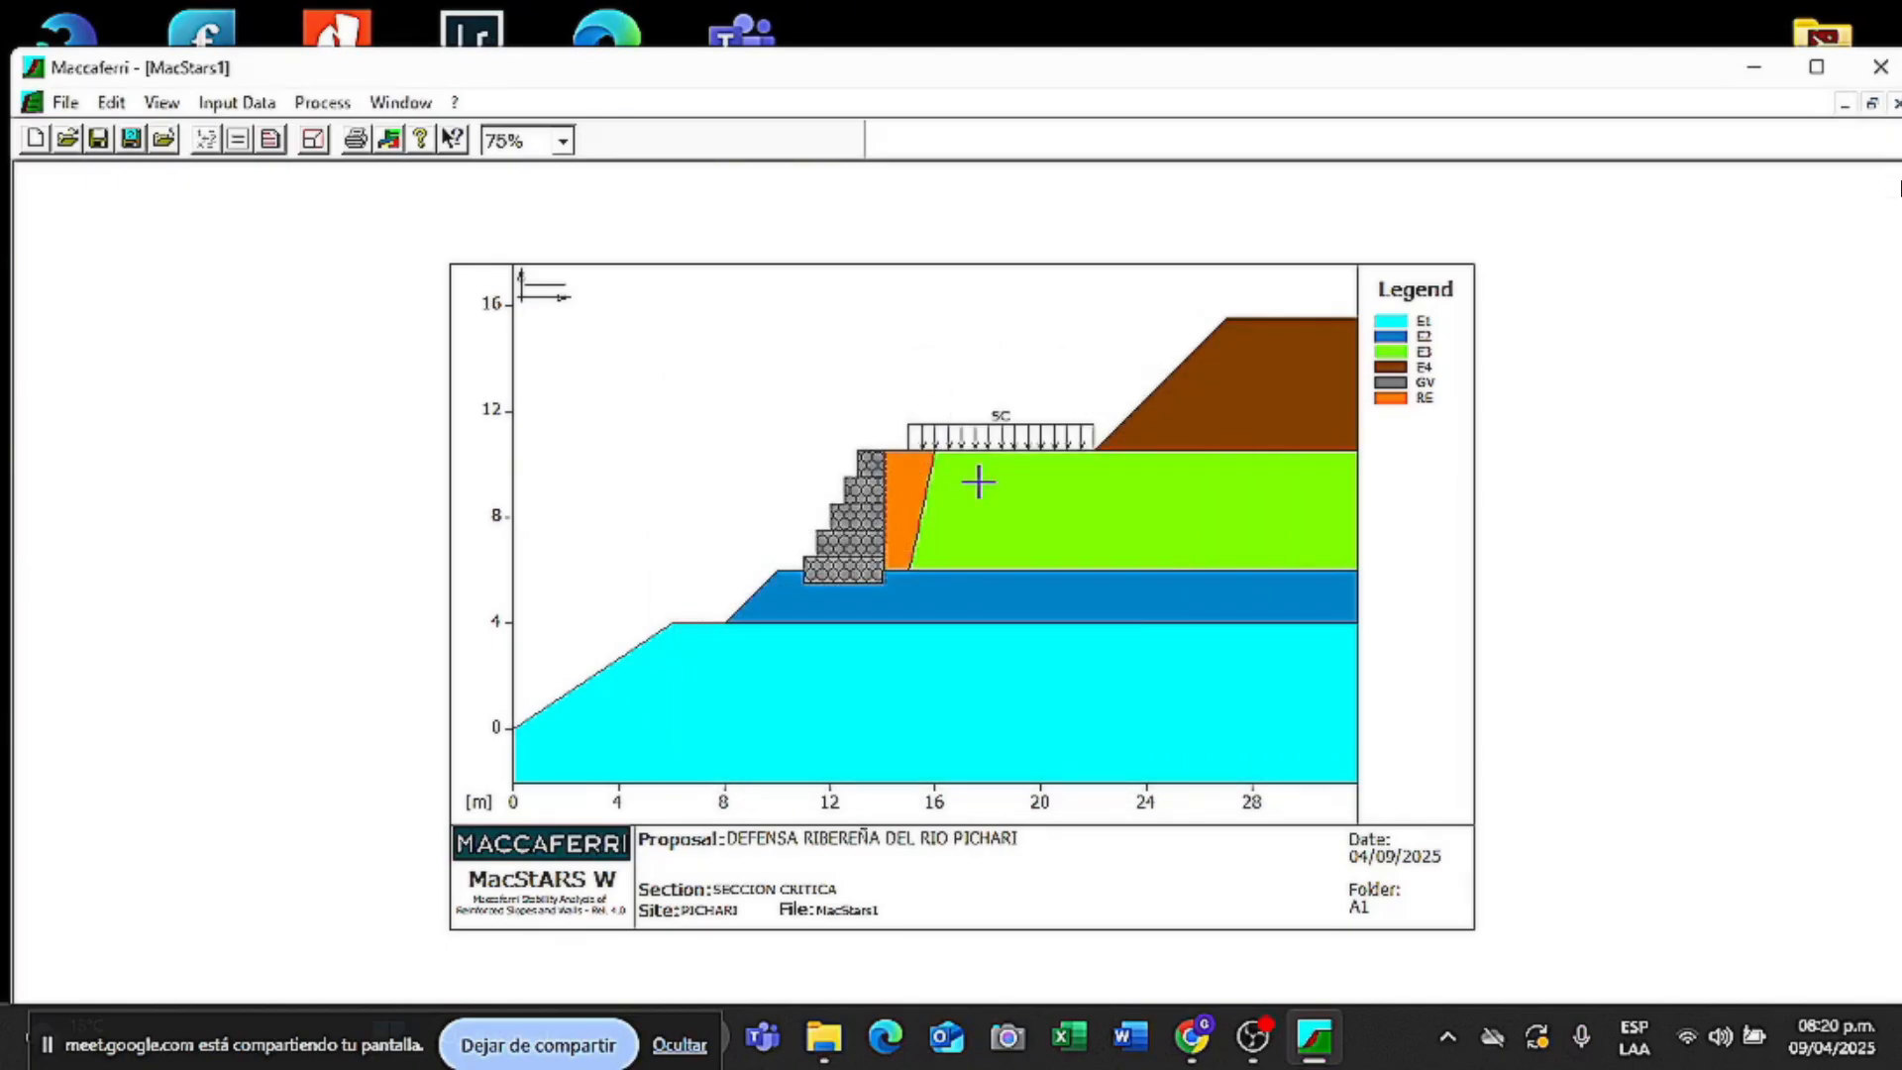
- Start a global stability analysis on the Stability combination with circular surfaces and Bishop method
click(323, 103)
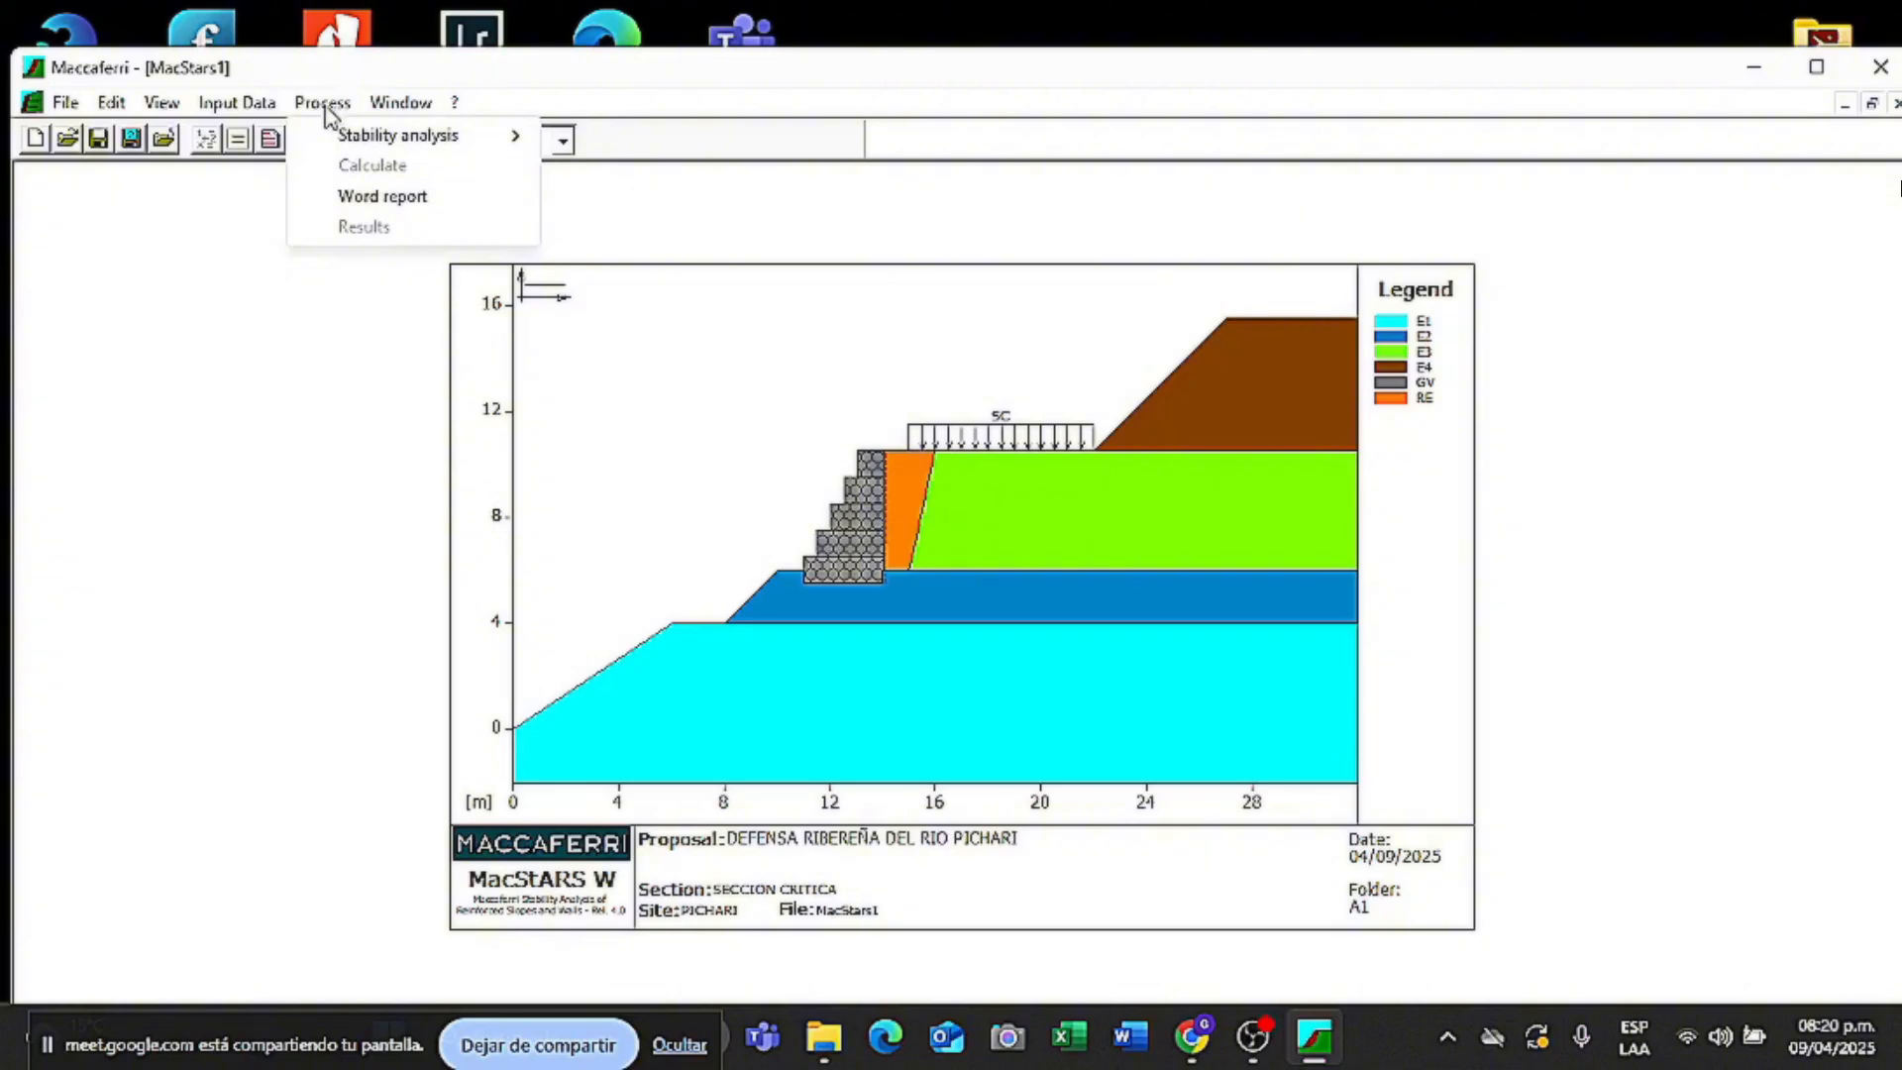
mouse_move(477, 144)
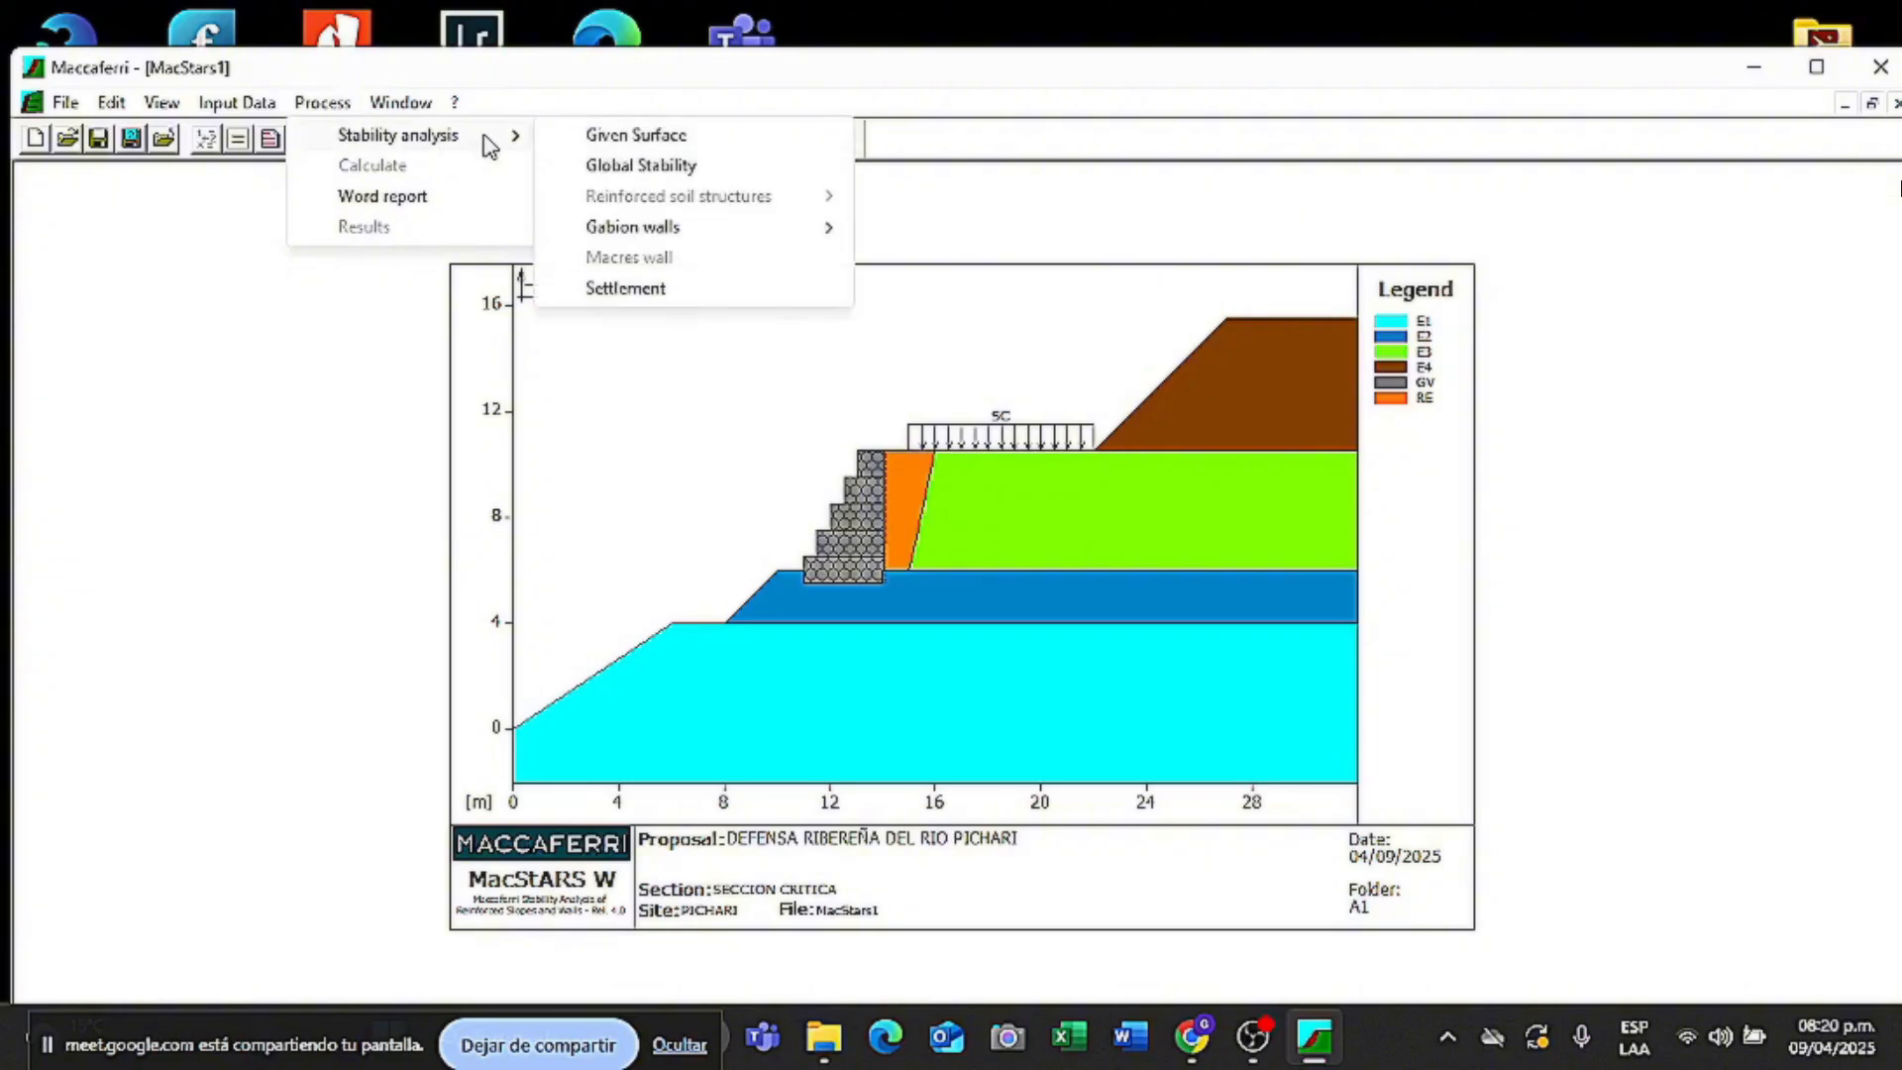
click(641, 166)
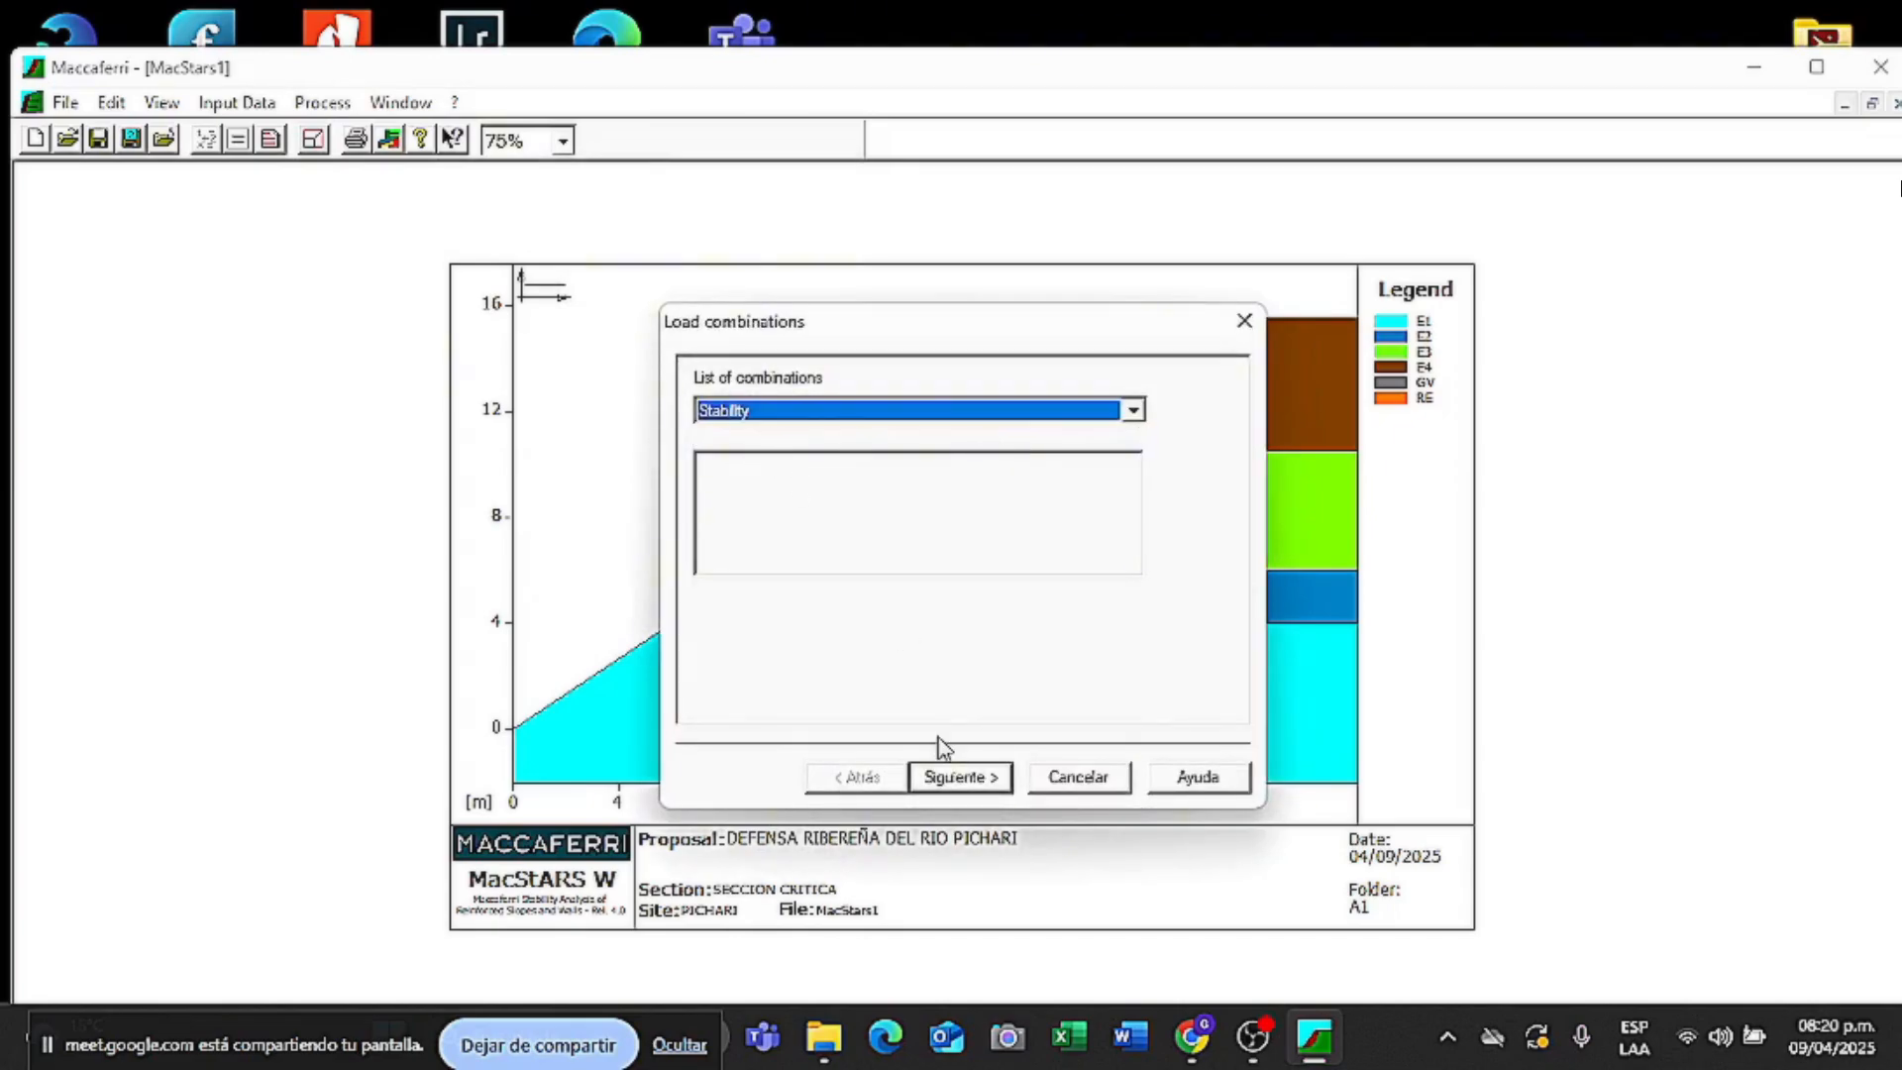
click(959, 776)
click(921, 480)
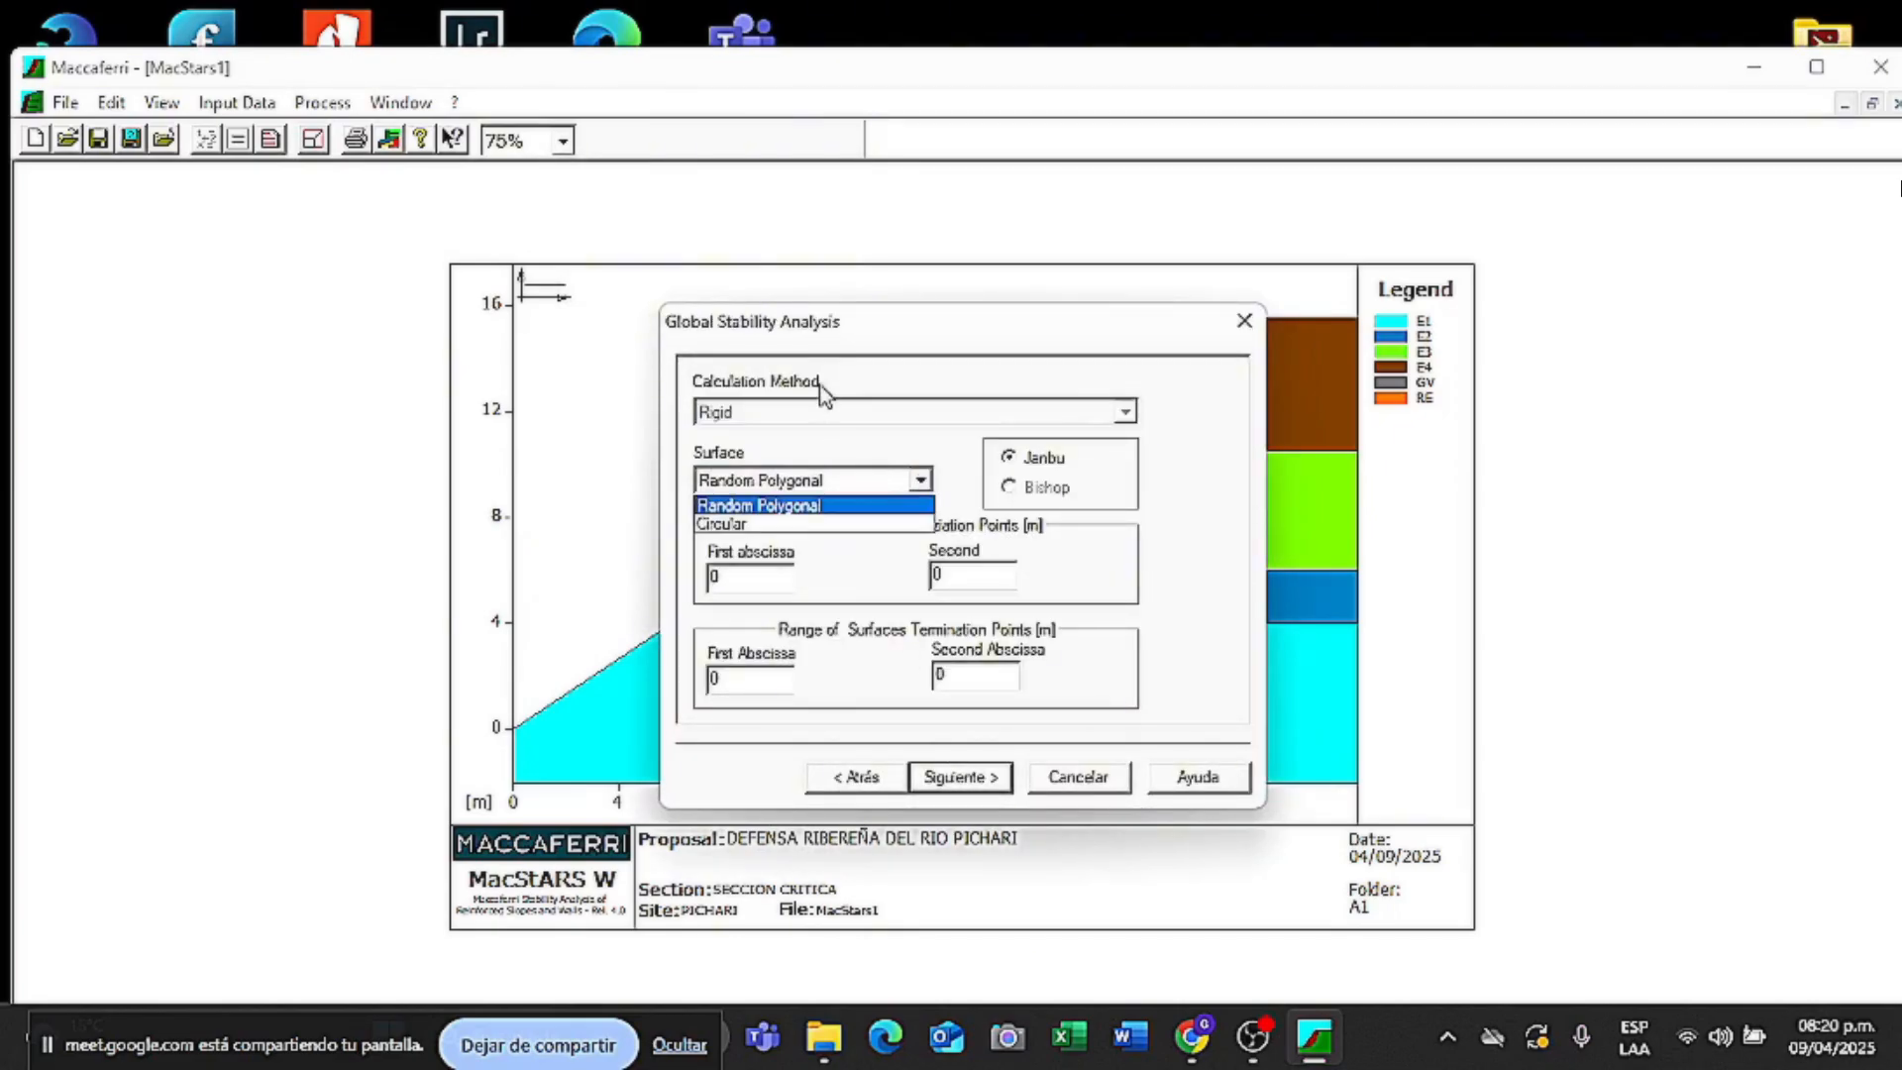
click(830, 528)
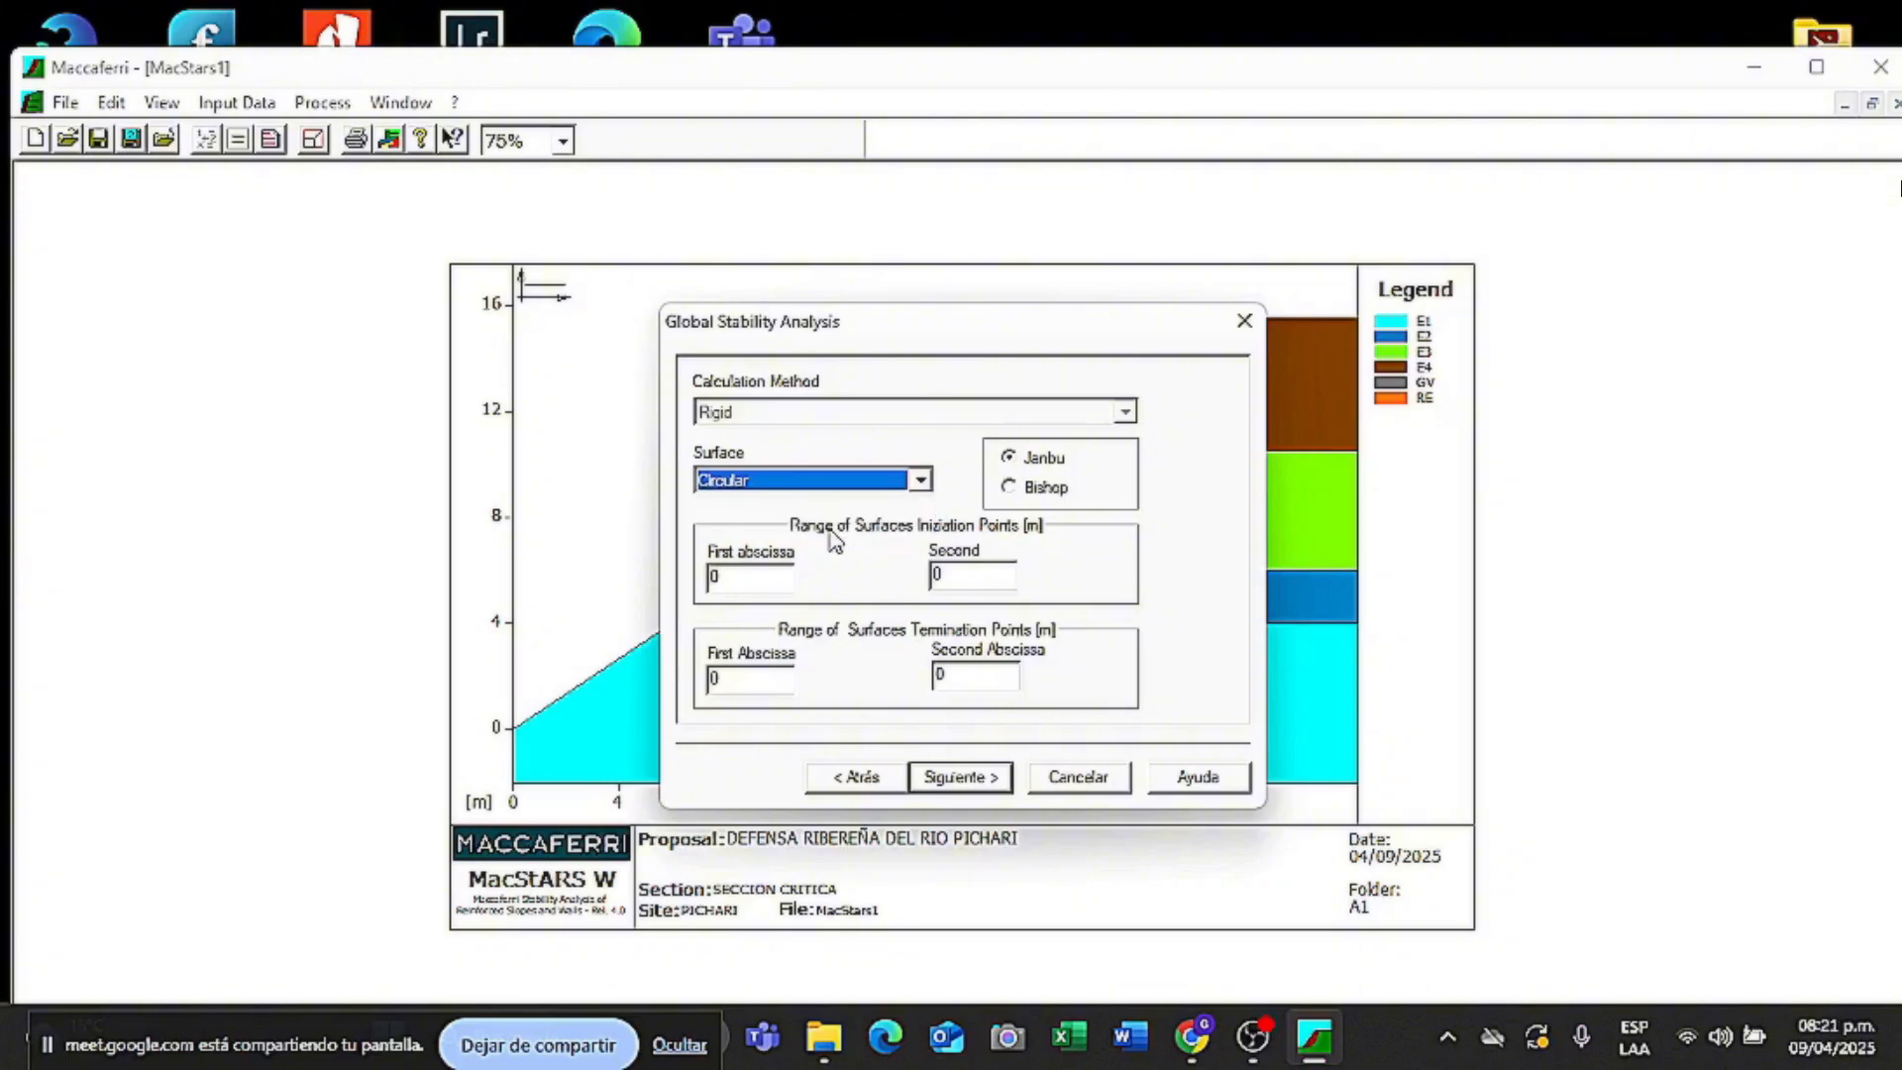
click(1009, 486)
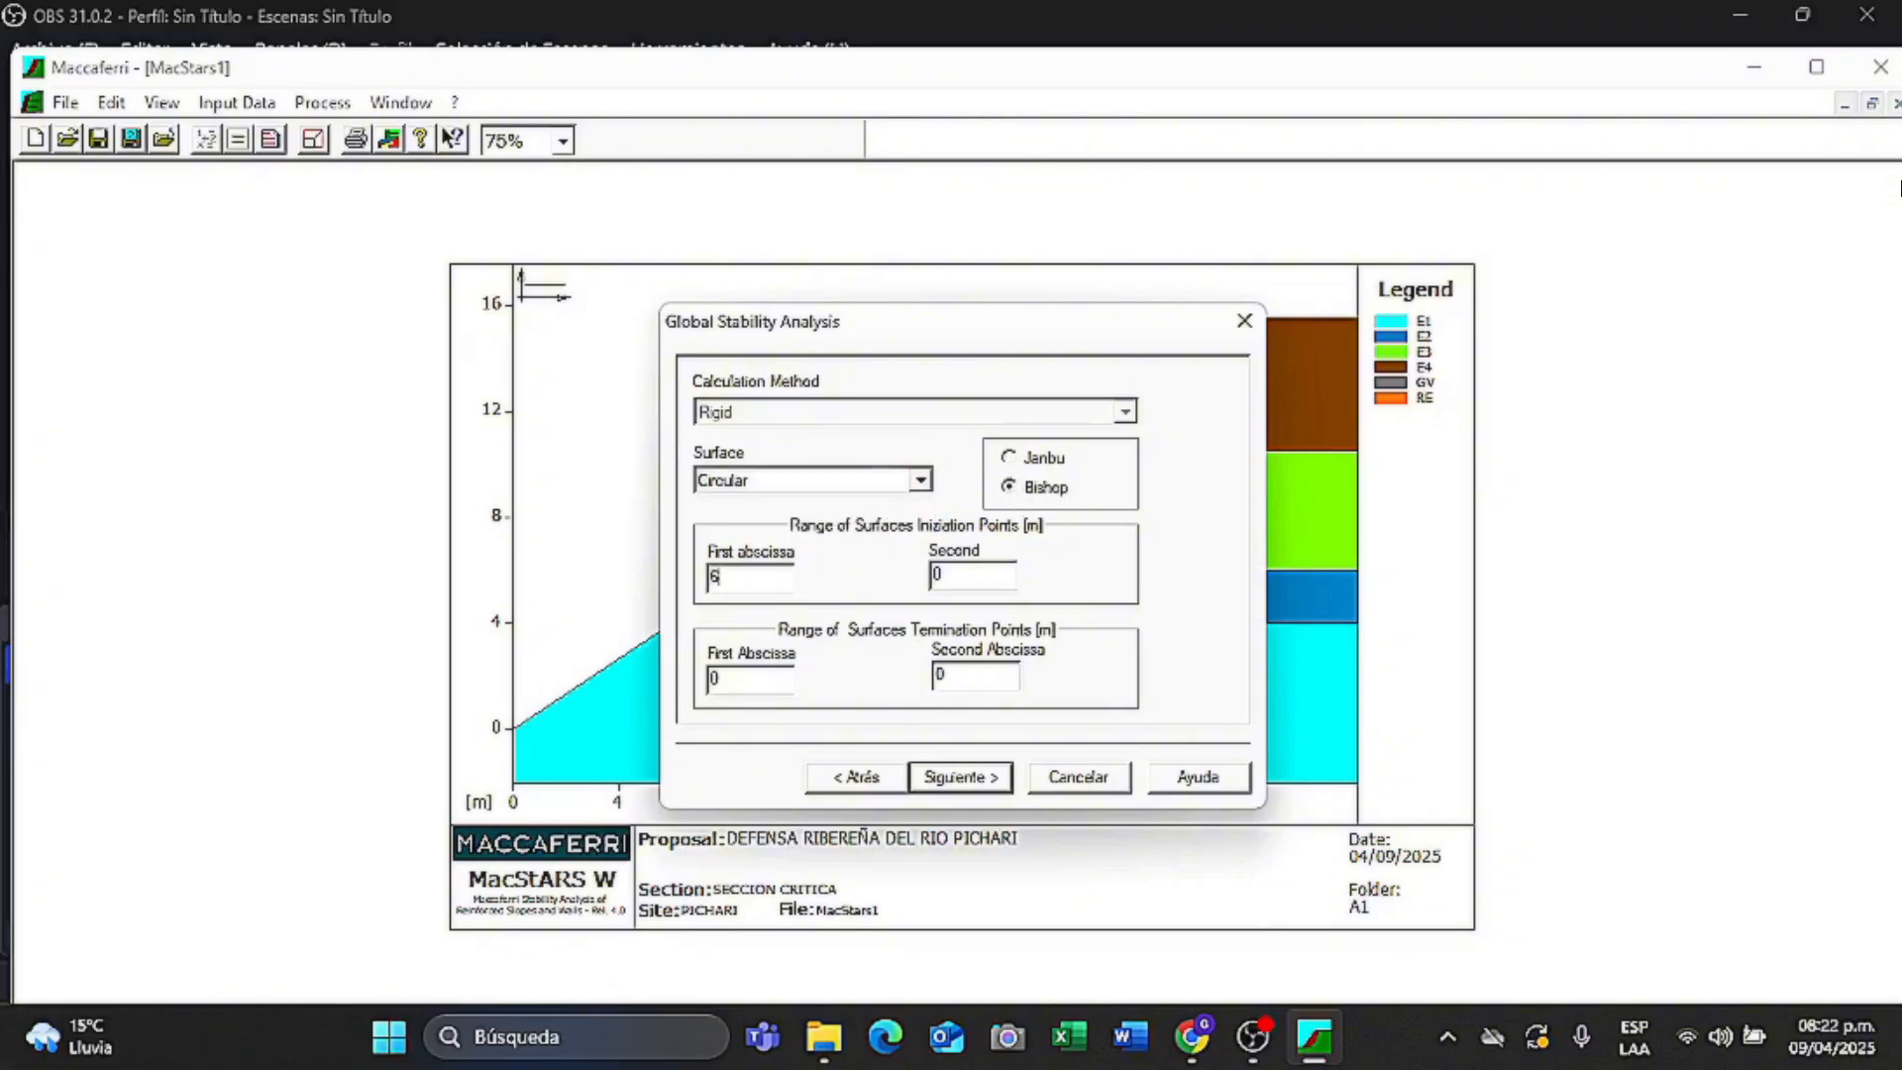
- Set surface initiation up to 11 m and termination from 16 to 28 m, then finish
double_click(969, 573)
text(11)
double_click(765, 681)
text(16)
double_click(1015, 681)
text(28)
click(981, 788)
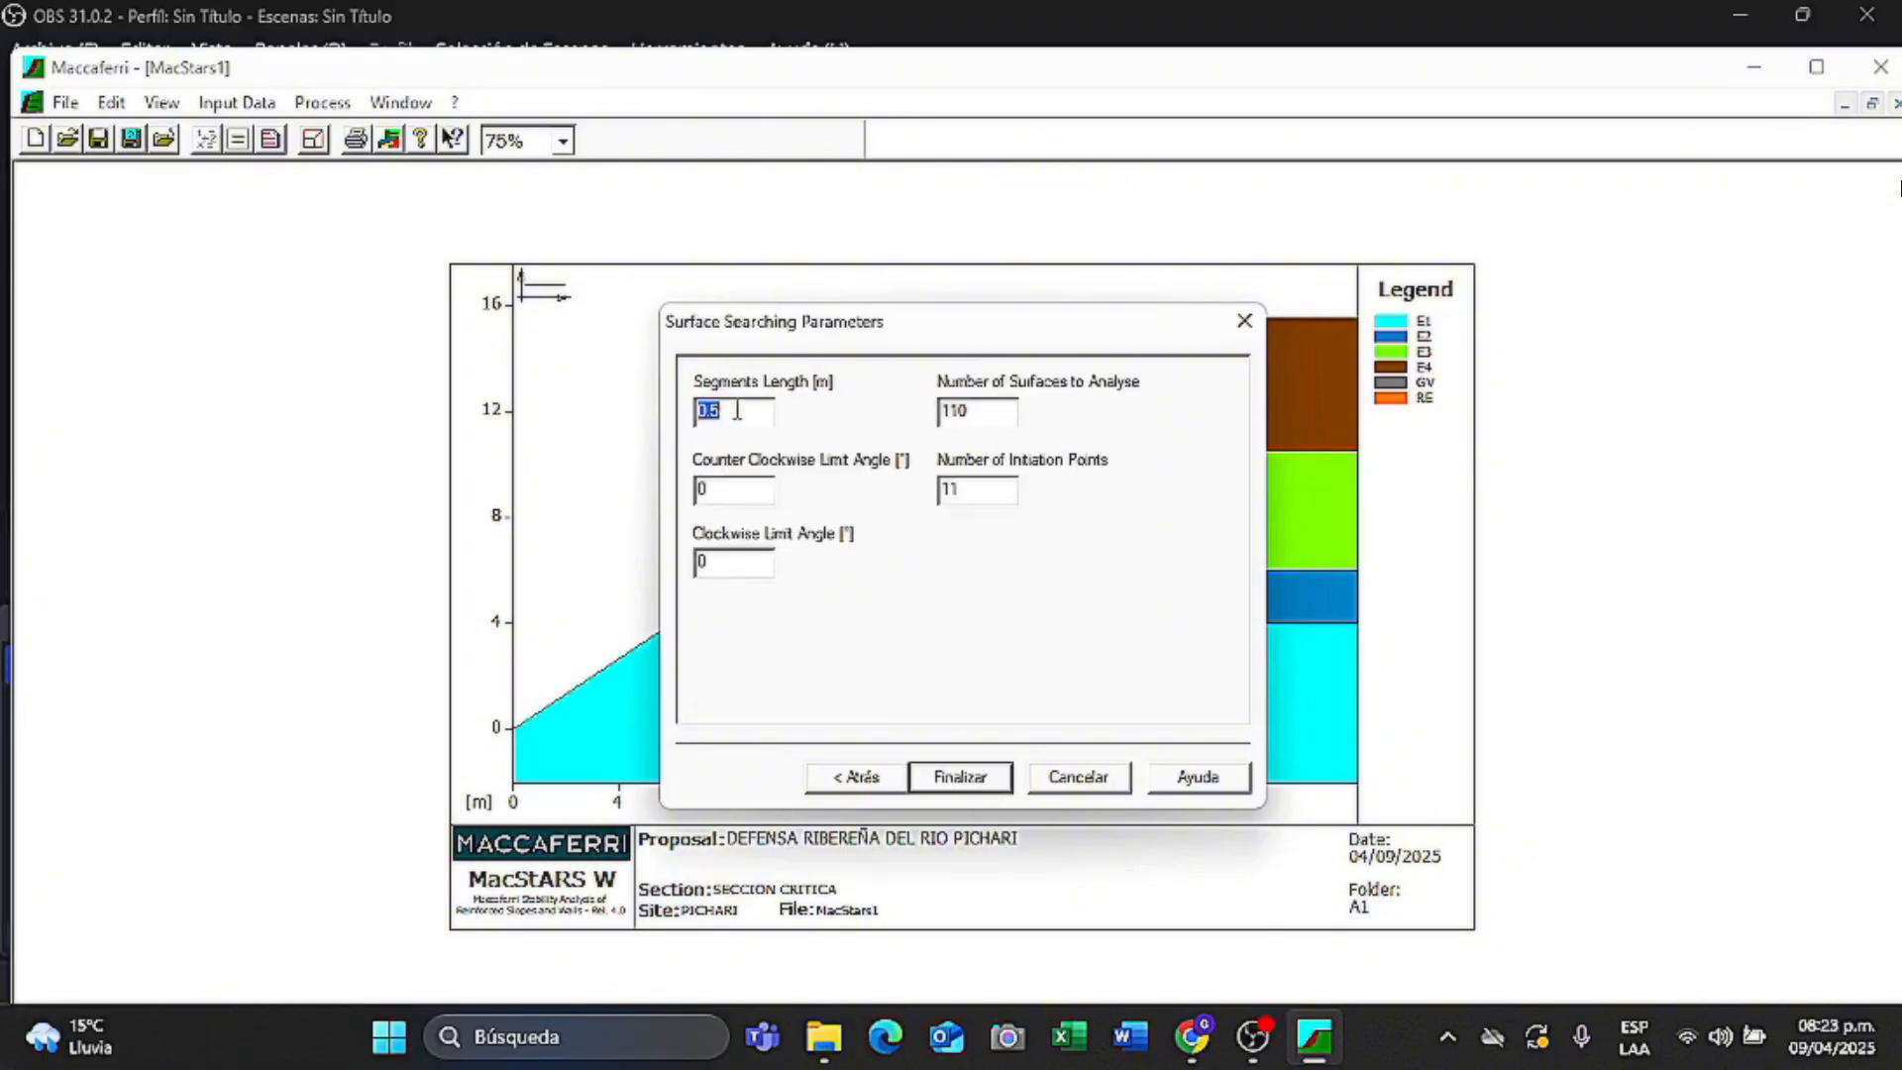
click(737, 409)
key(Tab)
key(Tab)
click(758, 492)
click(960, 778)
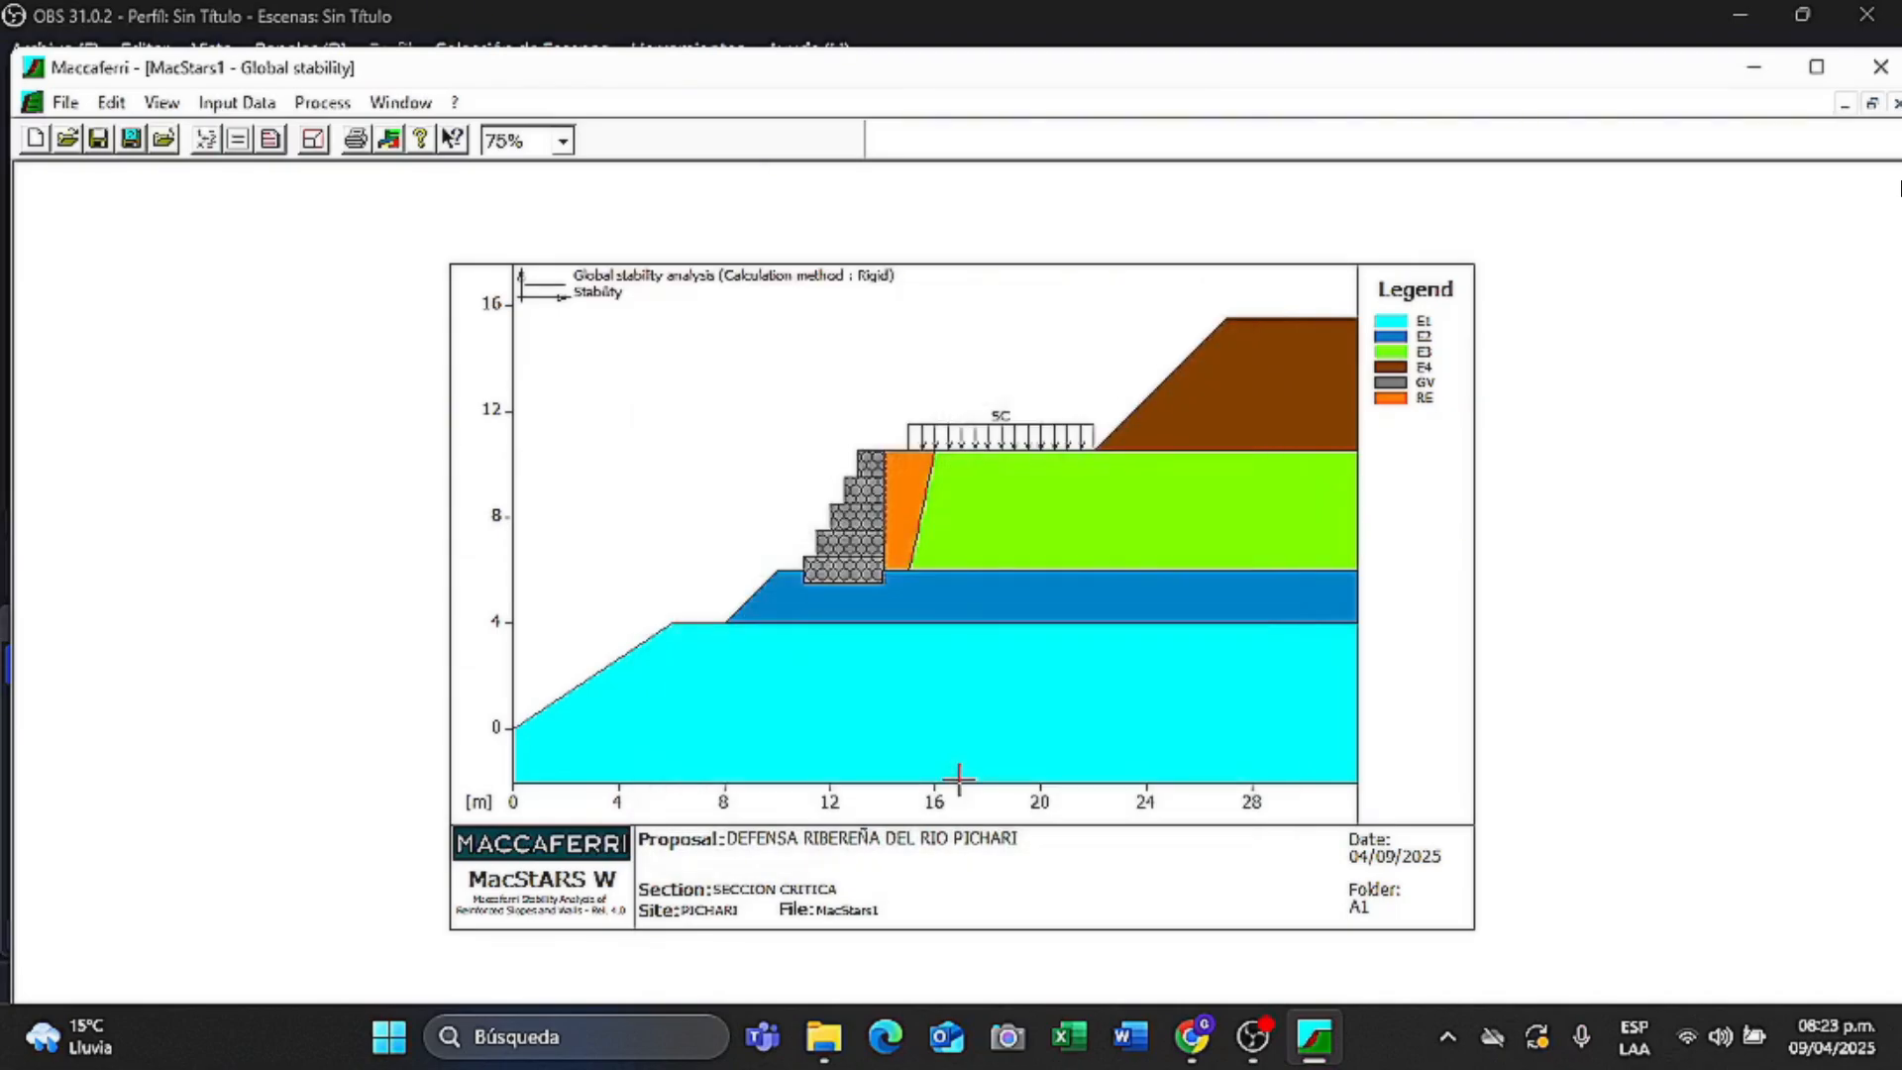
- Calculate global stability (SF = 1.527) and export the report to Word
click(207, 140)
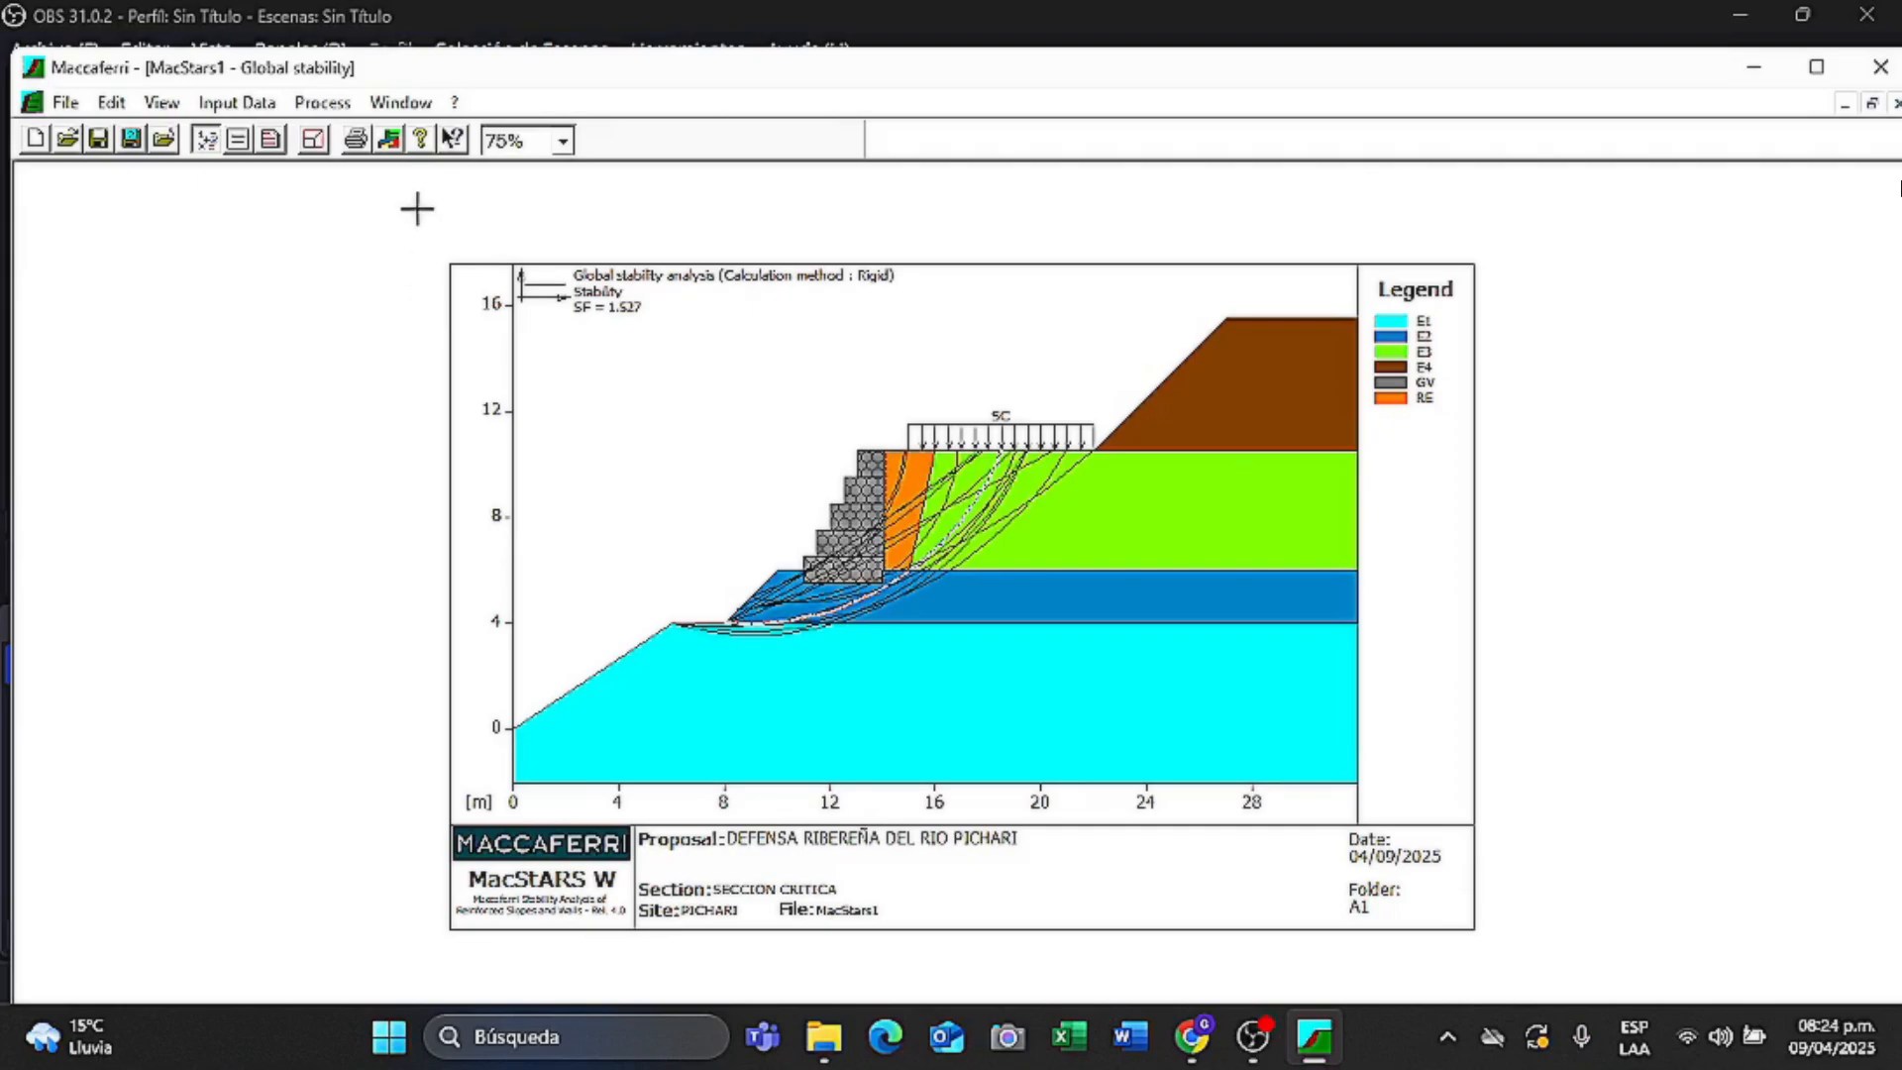
click(276, 143)
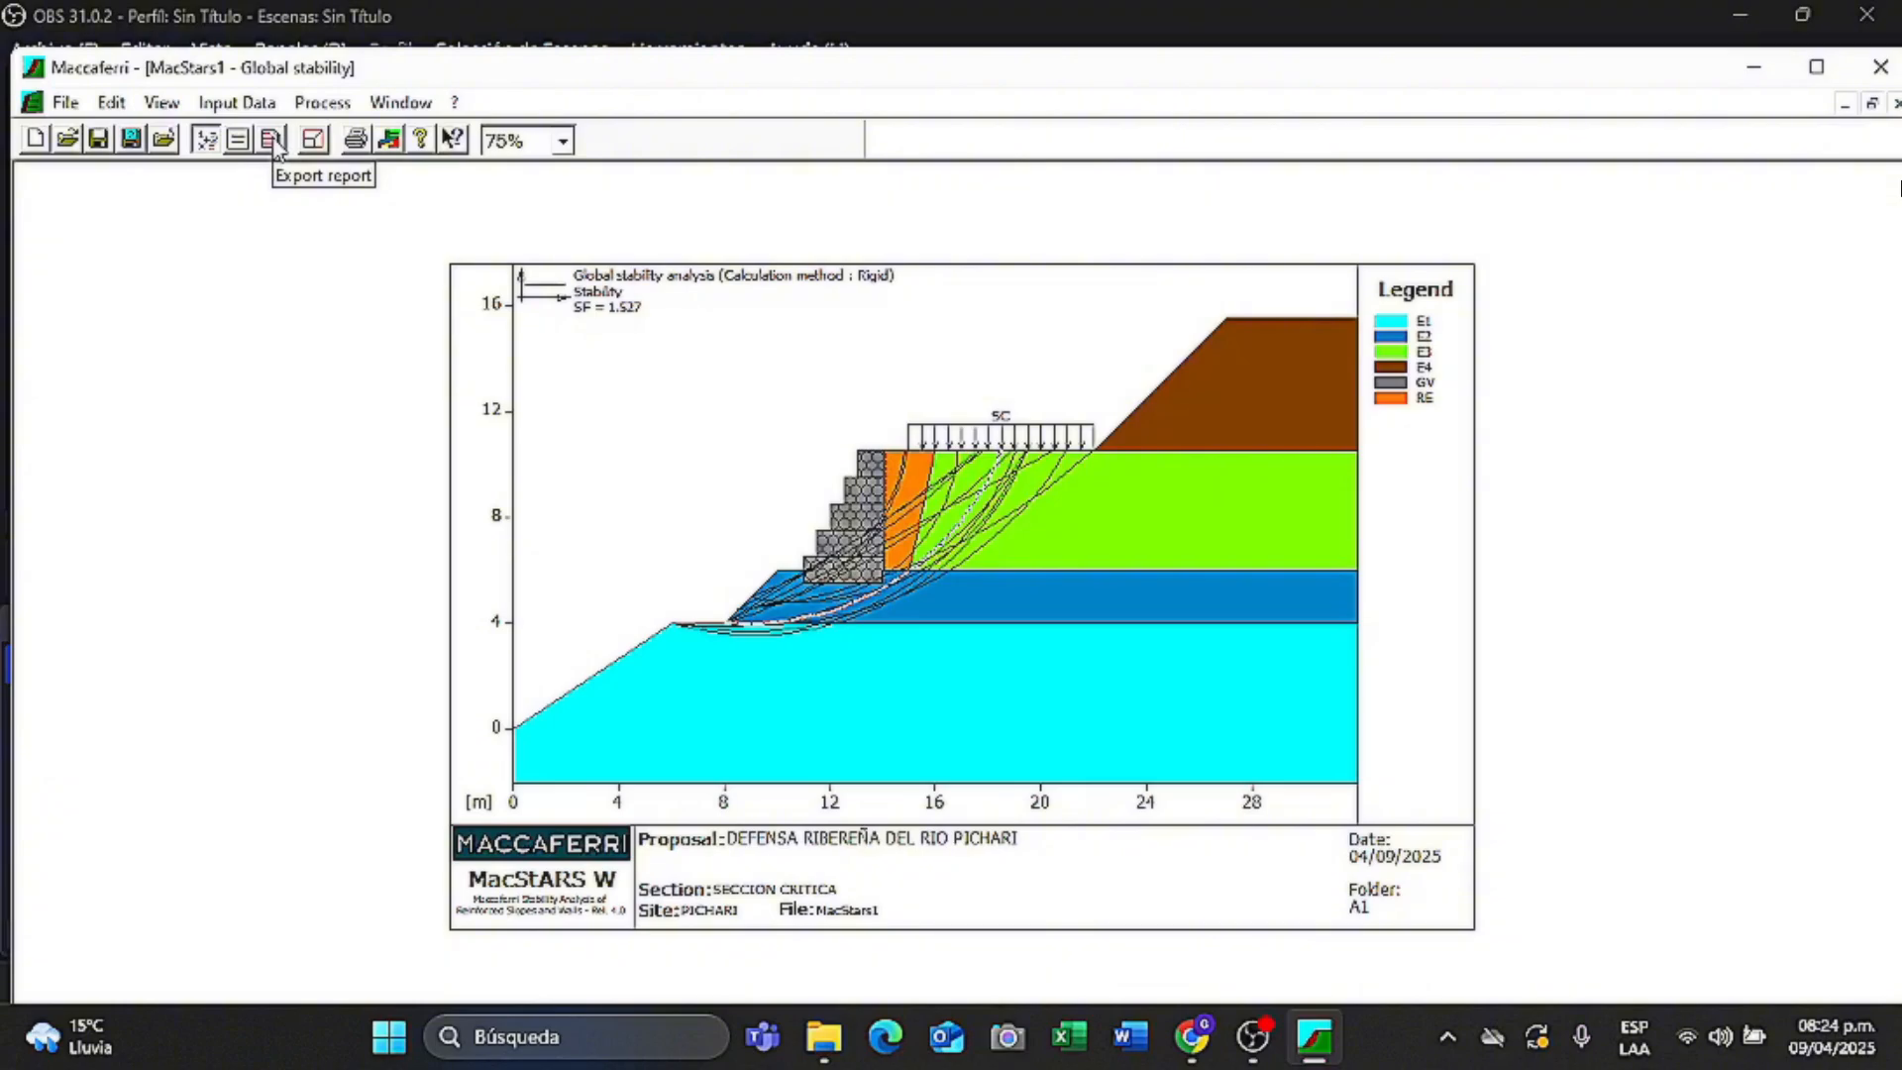
click(273, 140)
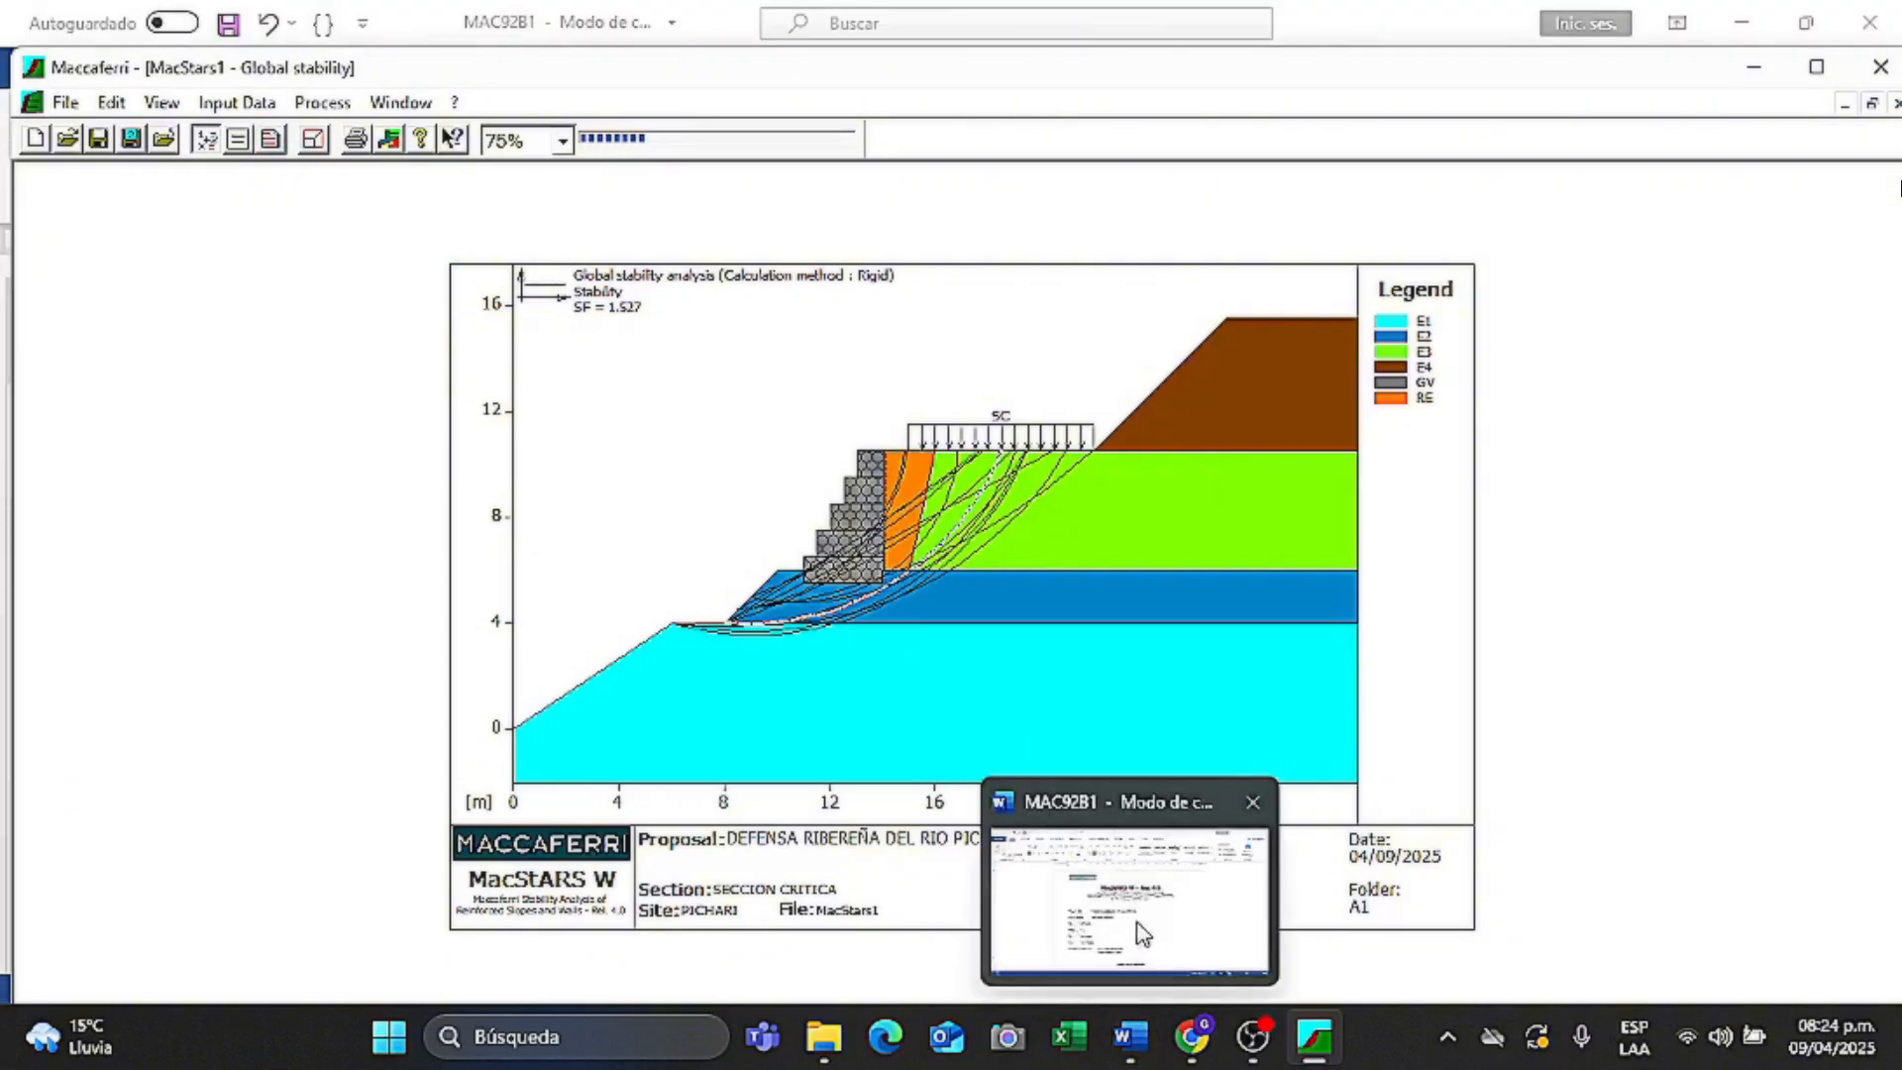
- Bring up the exported Word report and autoscroll through its pages
click(1139, 926)
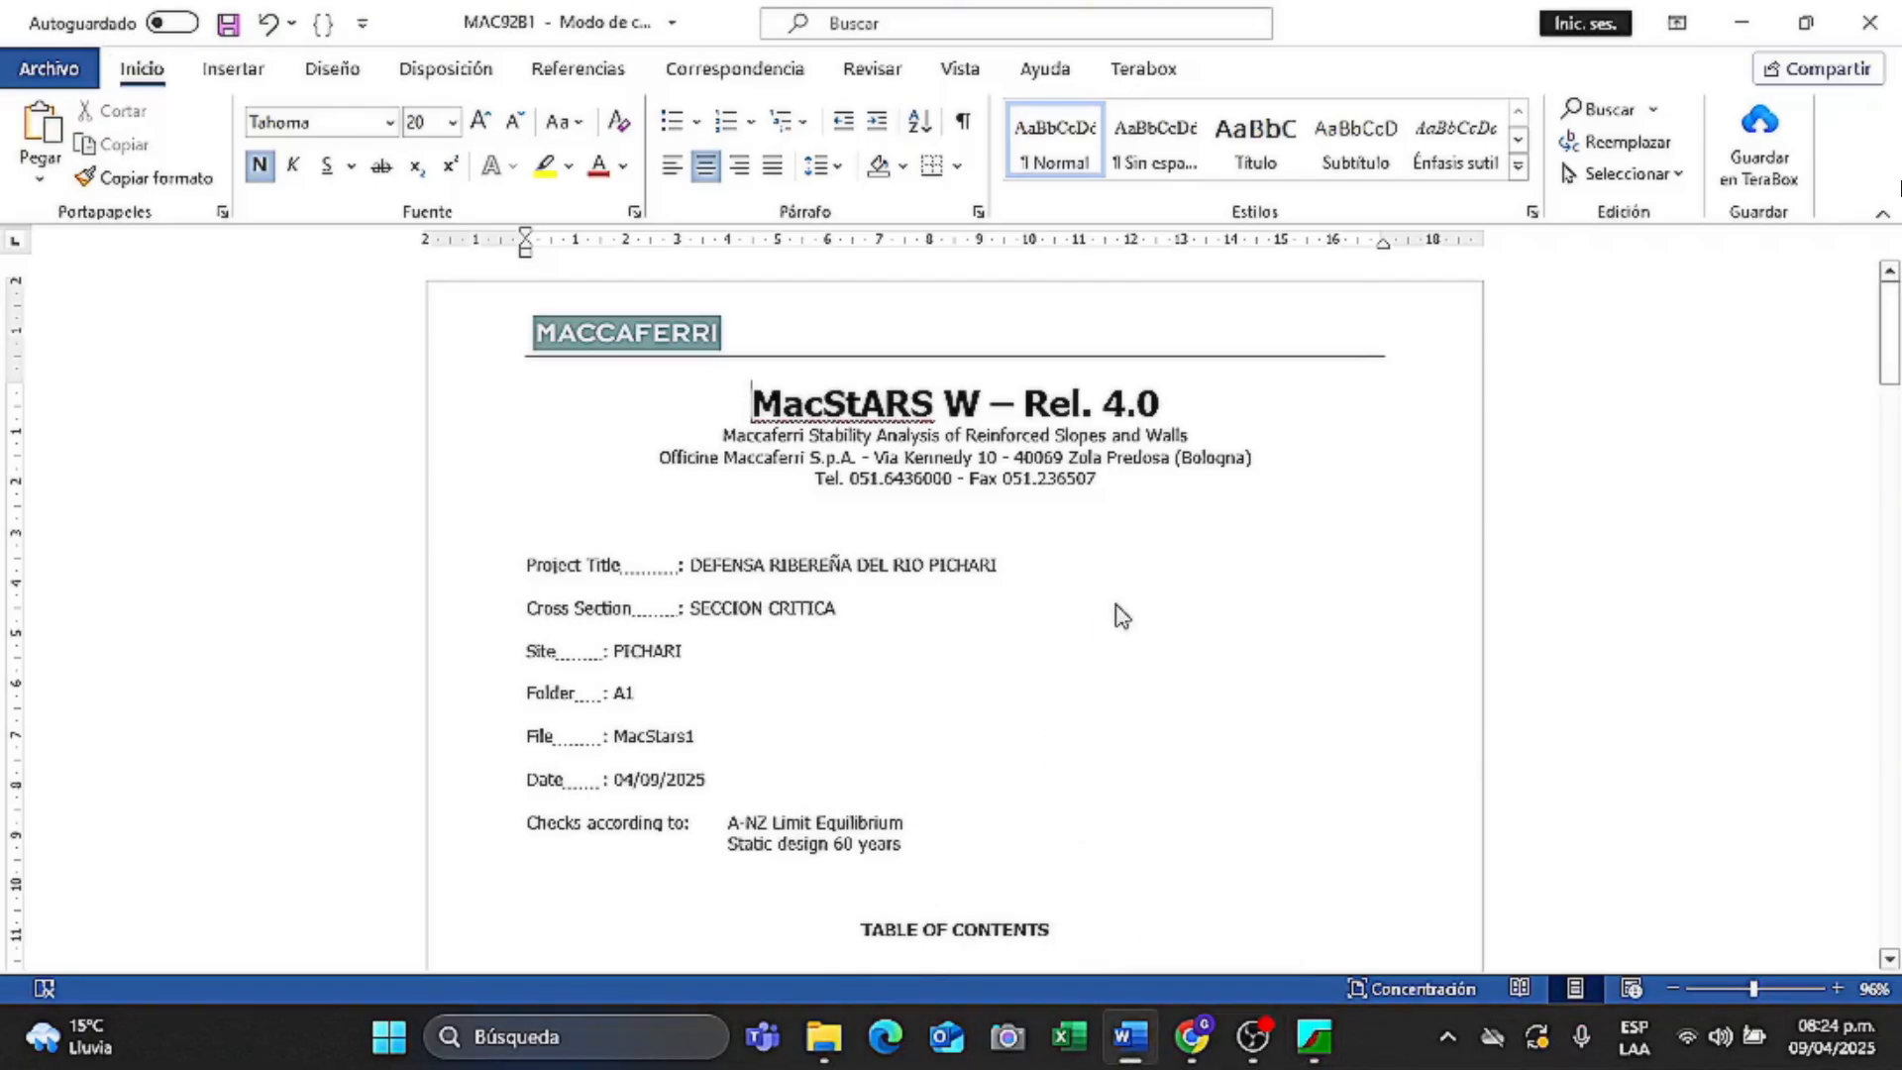
middle_click(1231, 507)
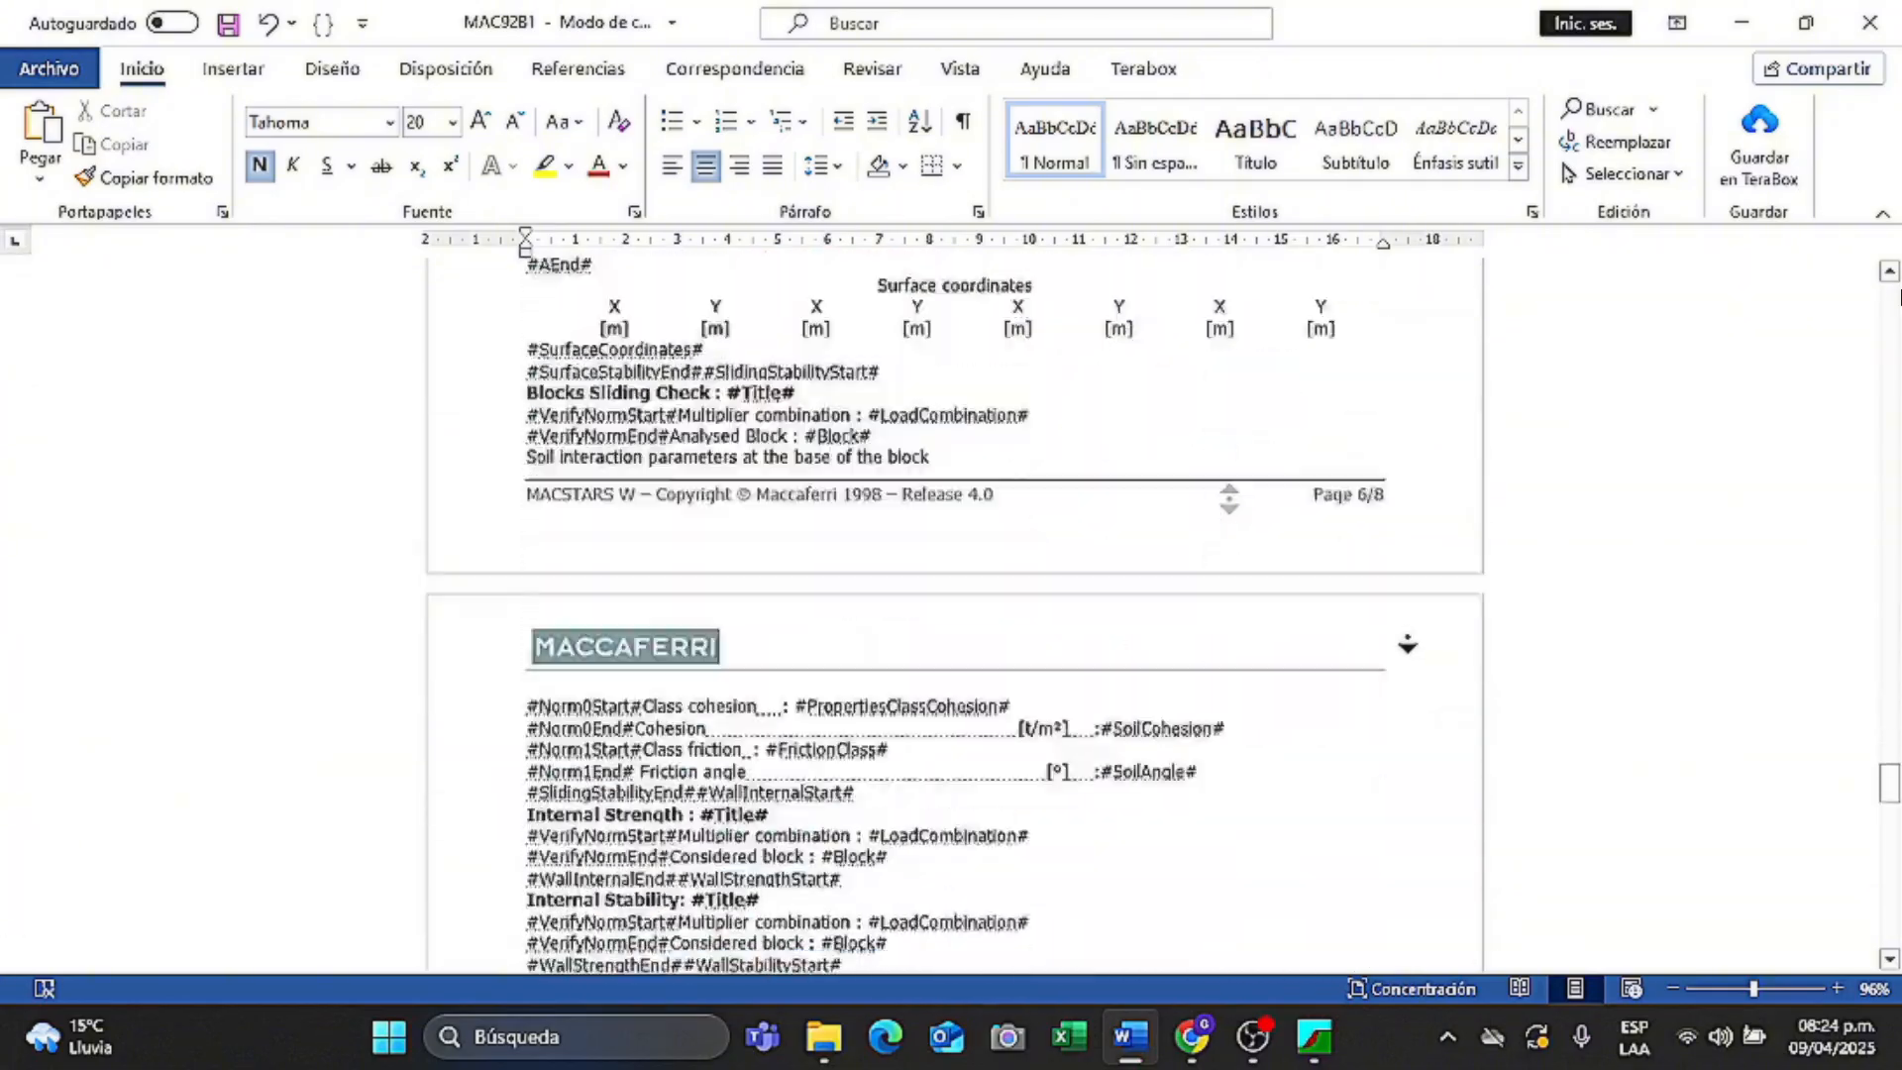
middle_click(1414, 673)
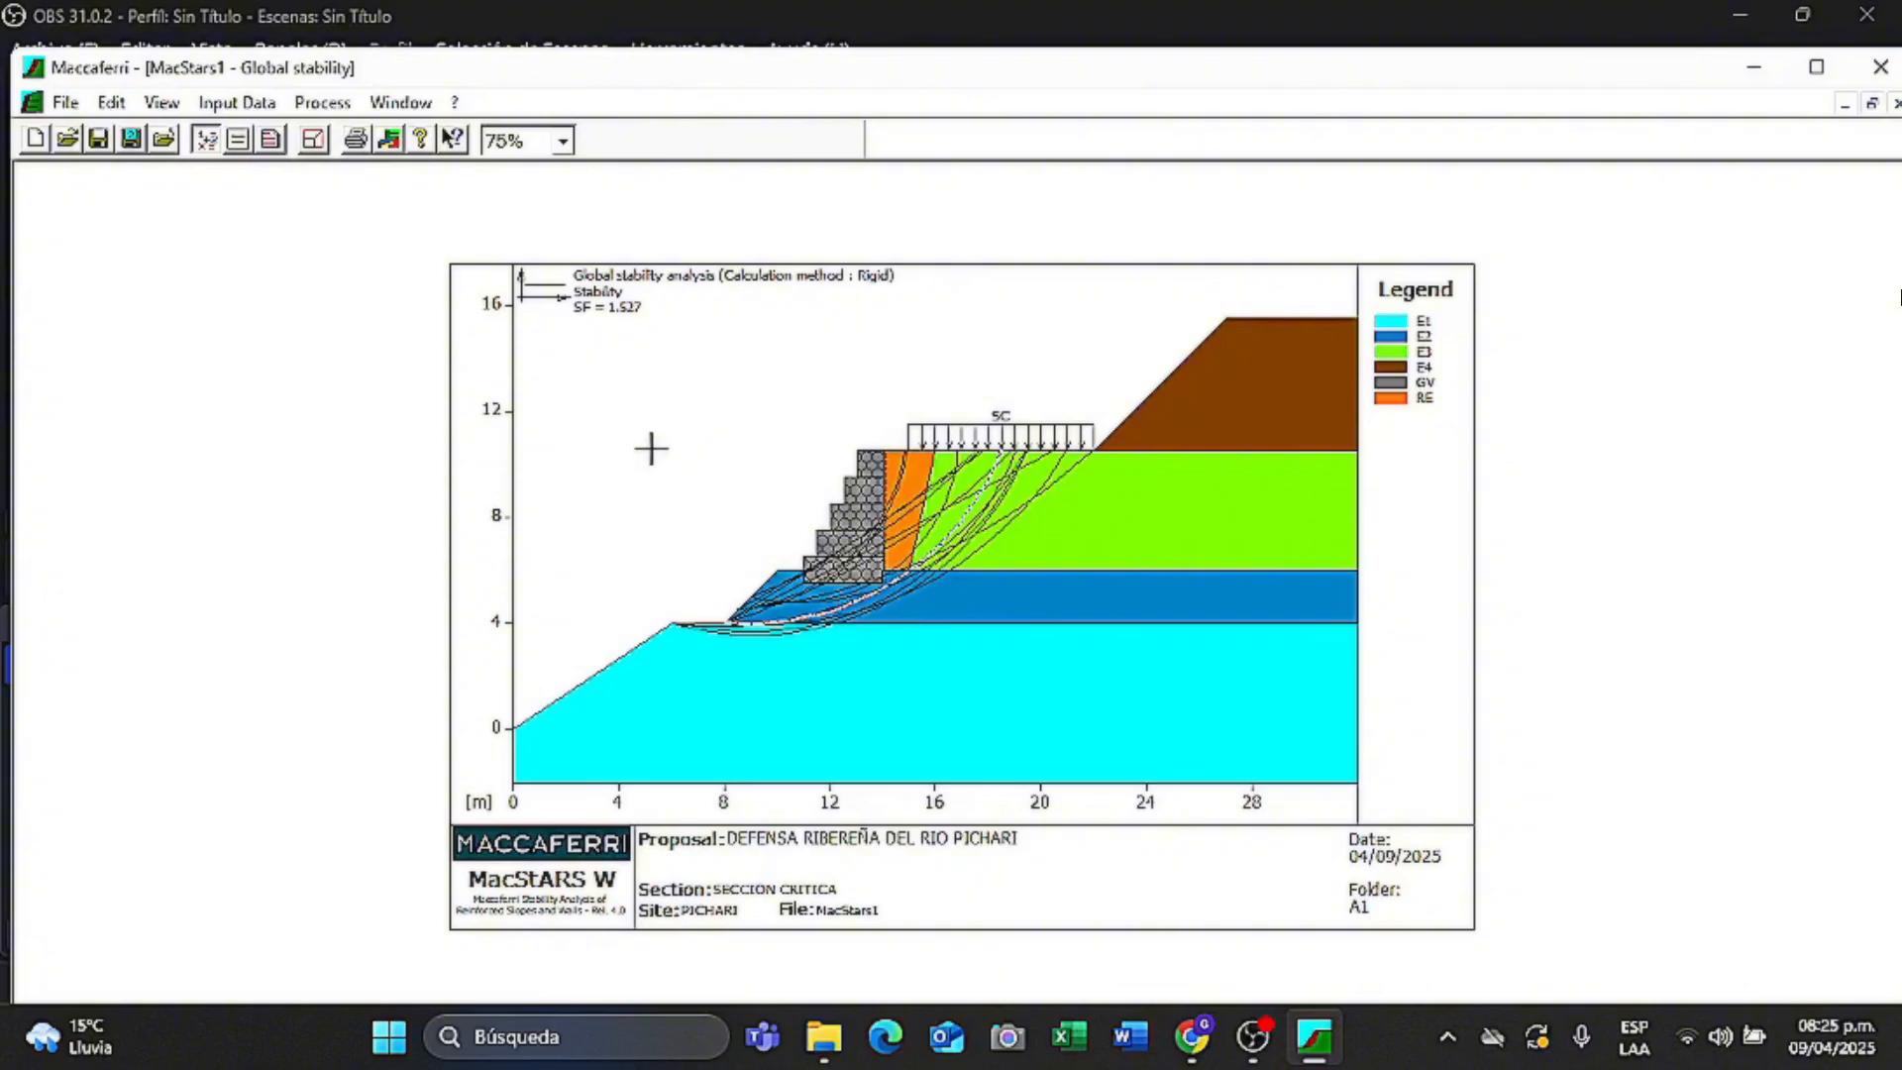
- In a second window, run the wall check on GV with the Wall combination
click(404, 103)
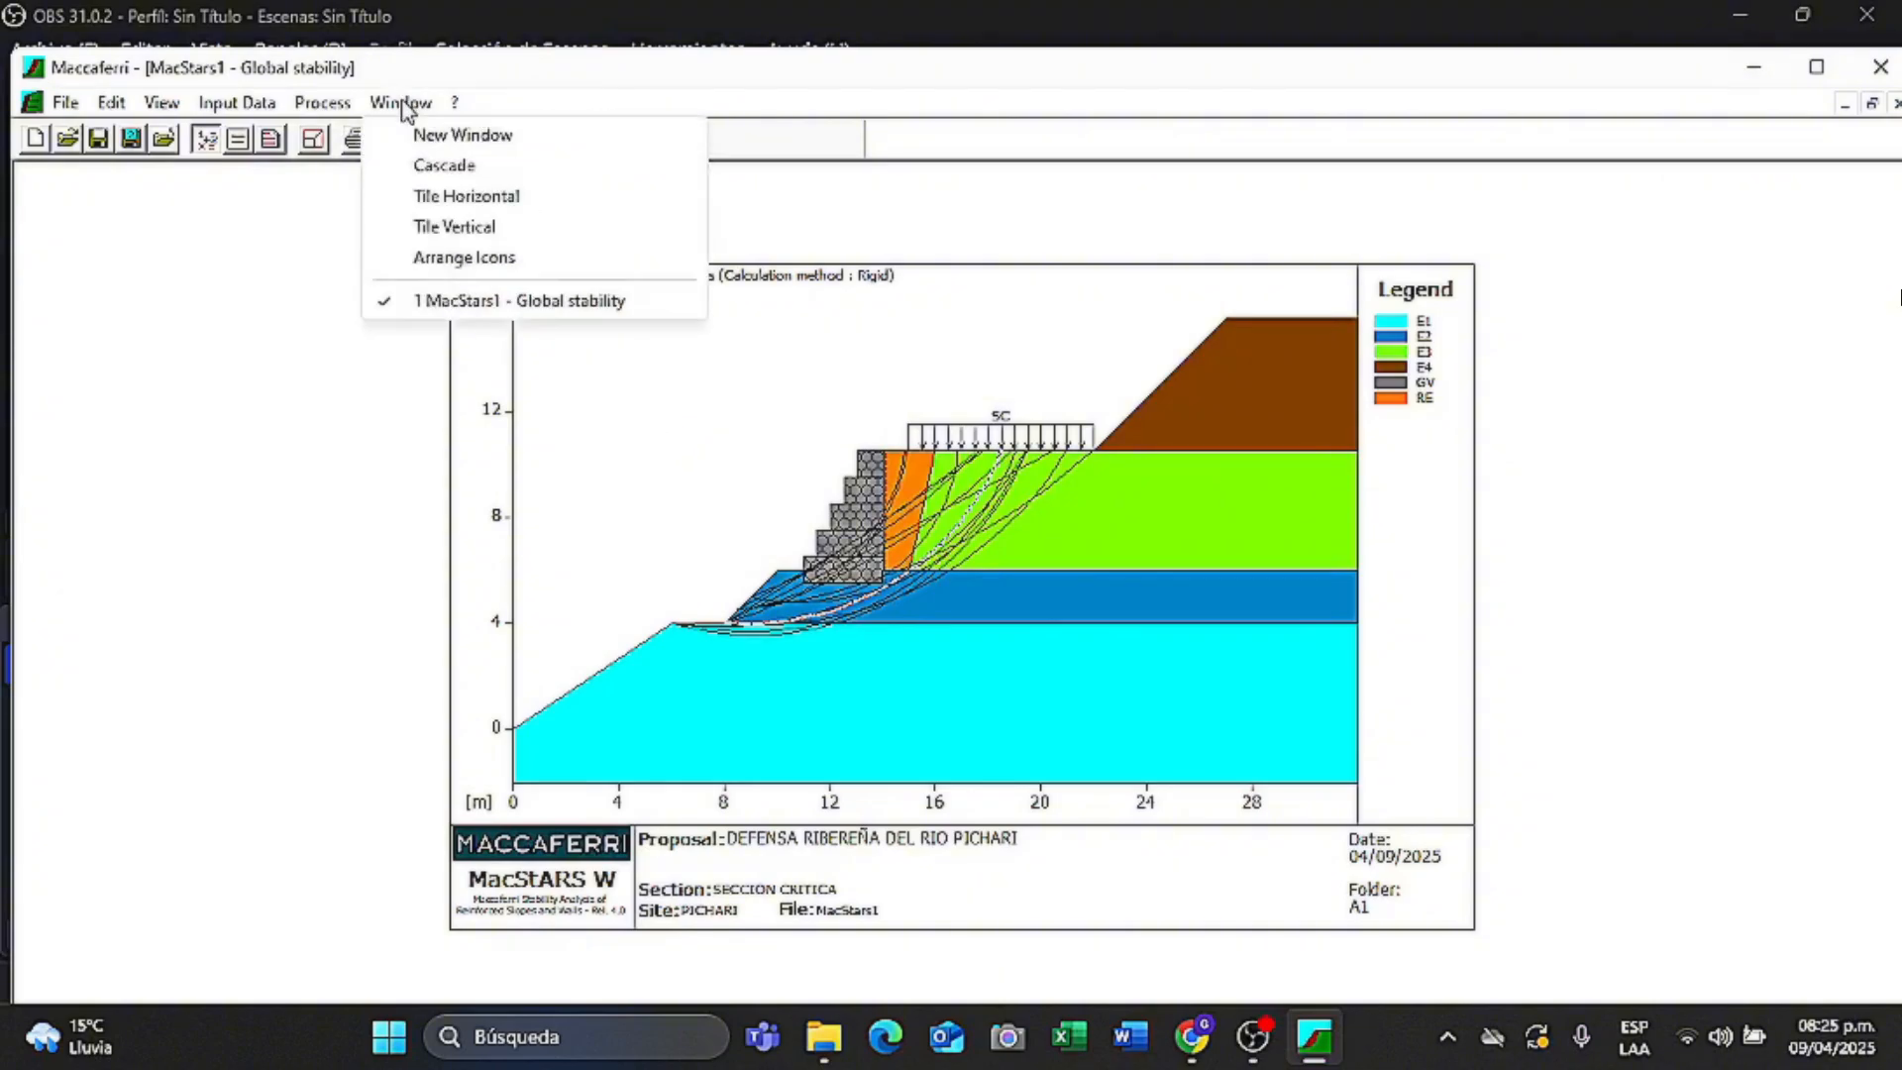
click(431, 135)
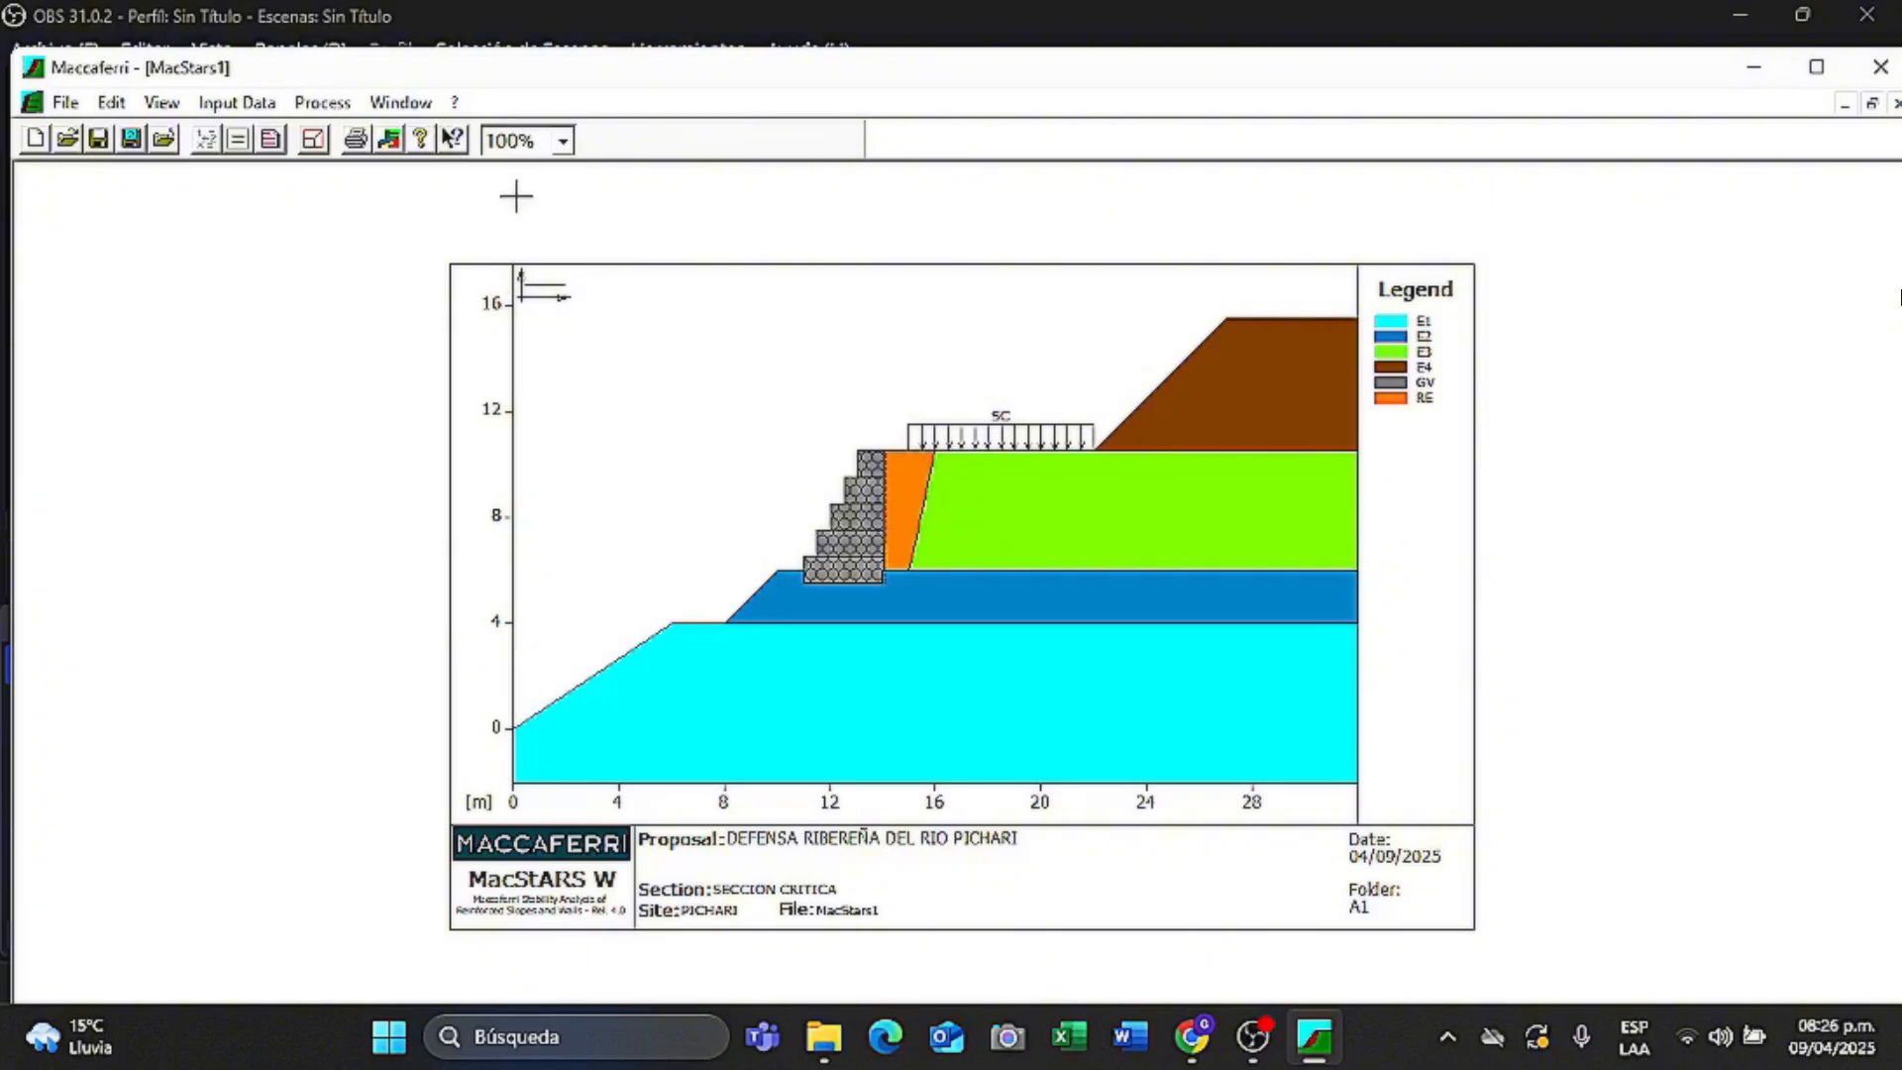
click(377, 107)
mouse_move(337, 105)
mouse_move(426, 136)
mouse_move(825, 237)
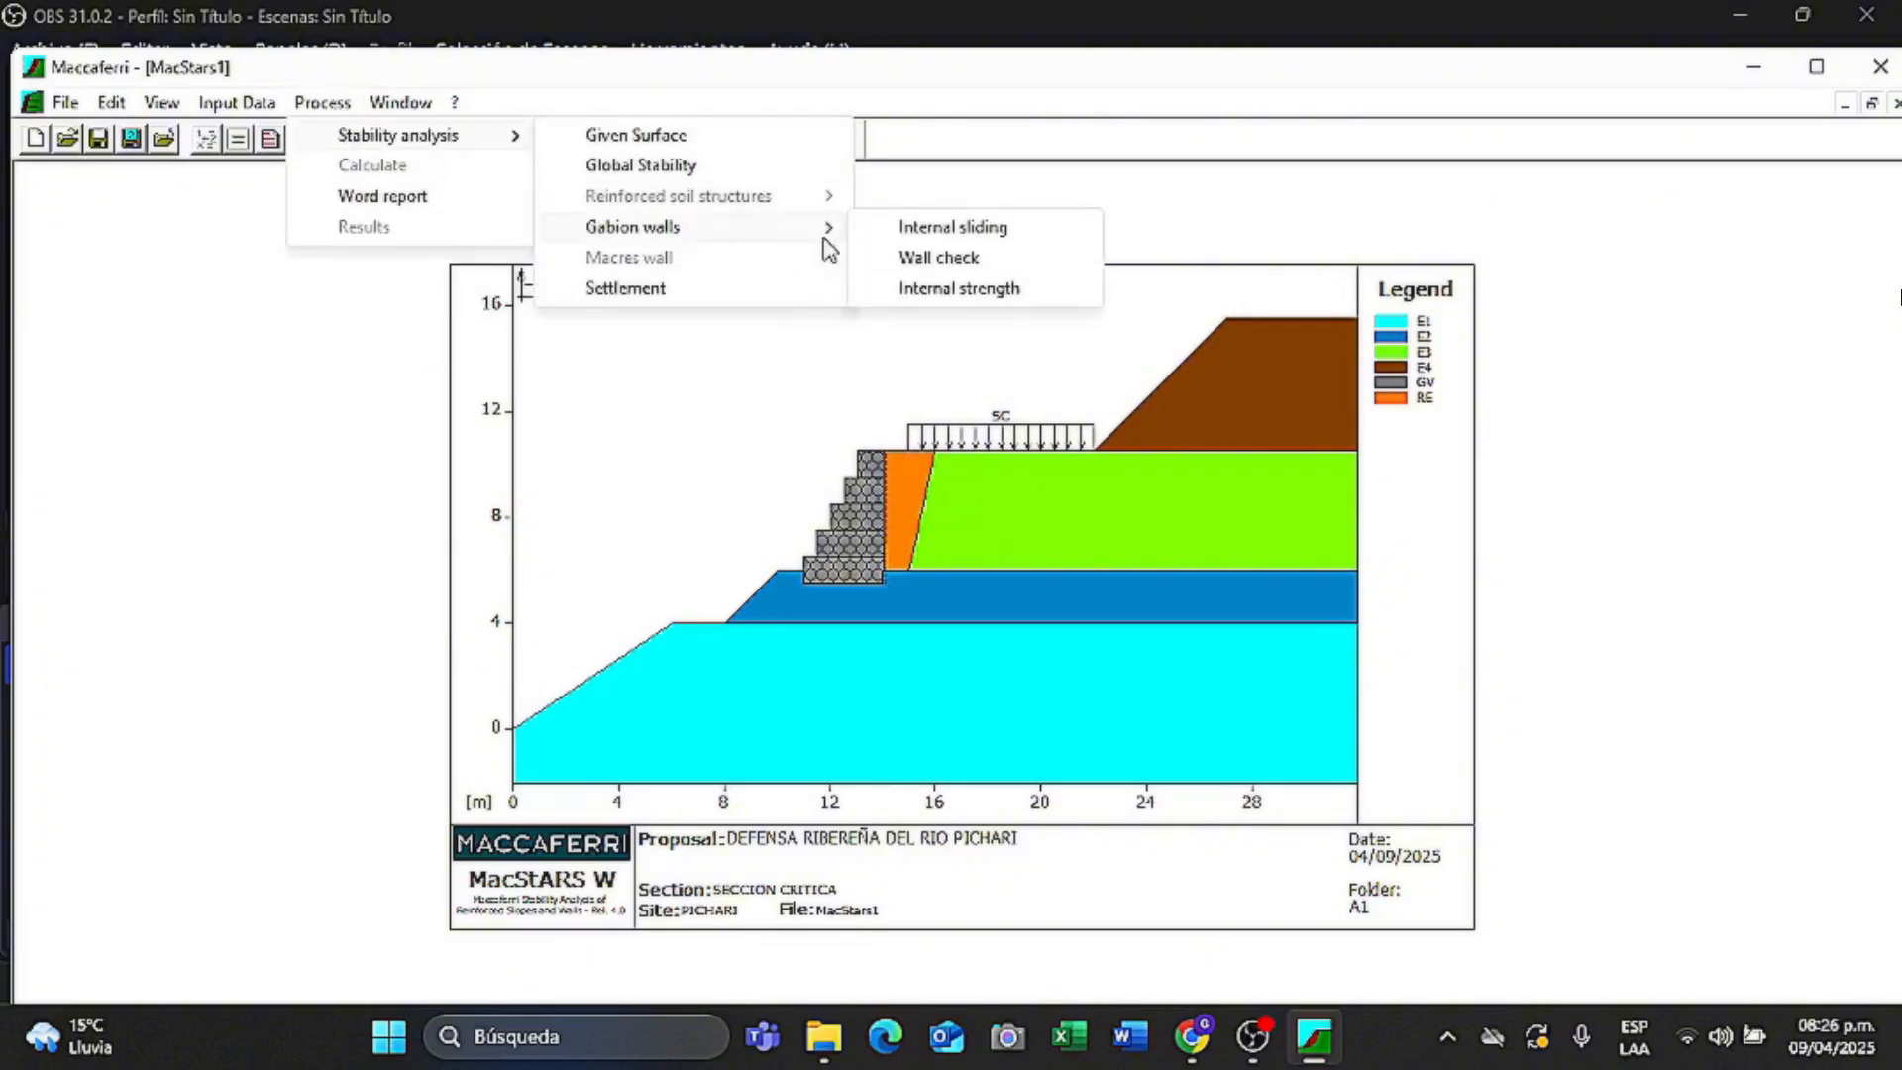
click(942, 256)
click(1117, 467)
click(970, 507)
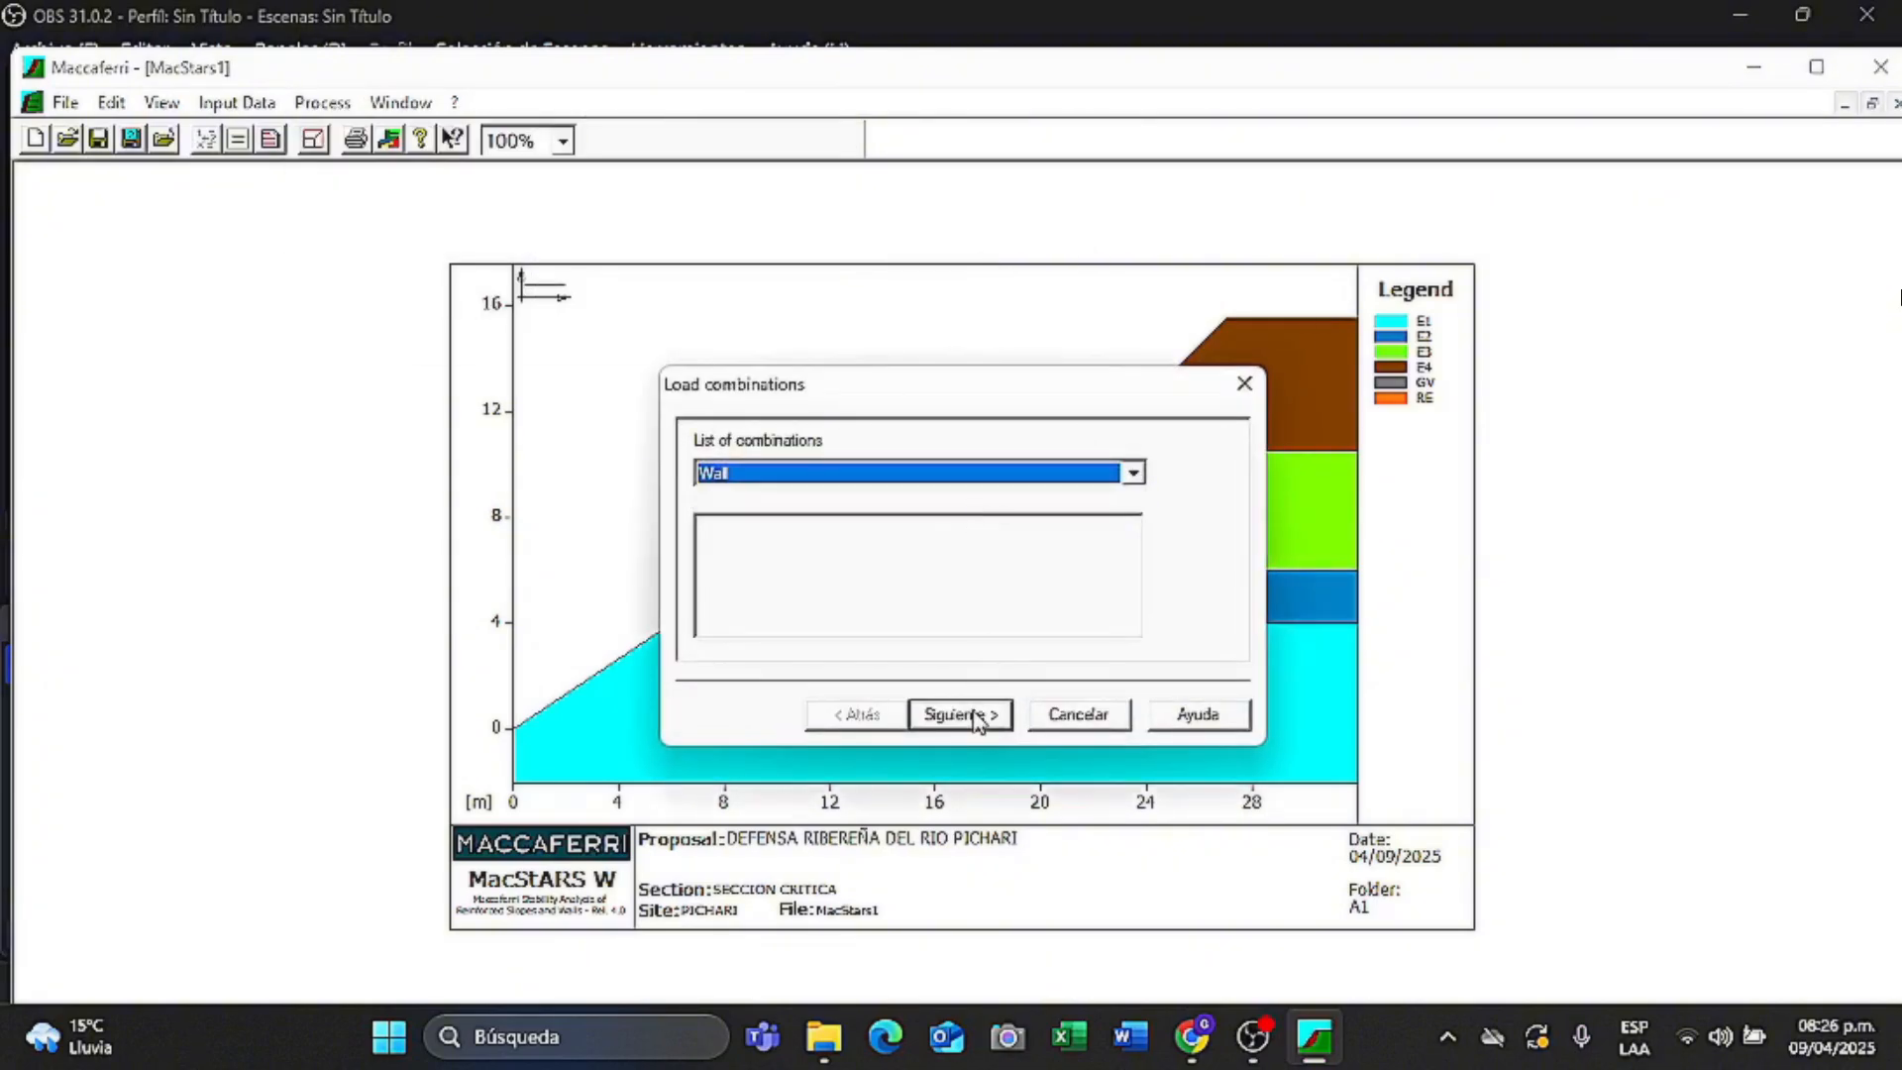
click(970, 711)
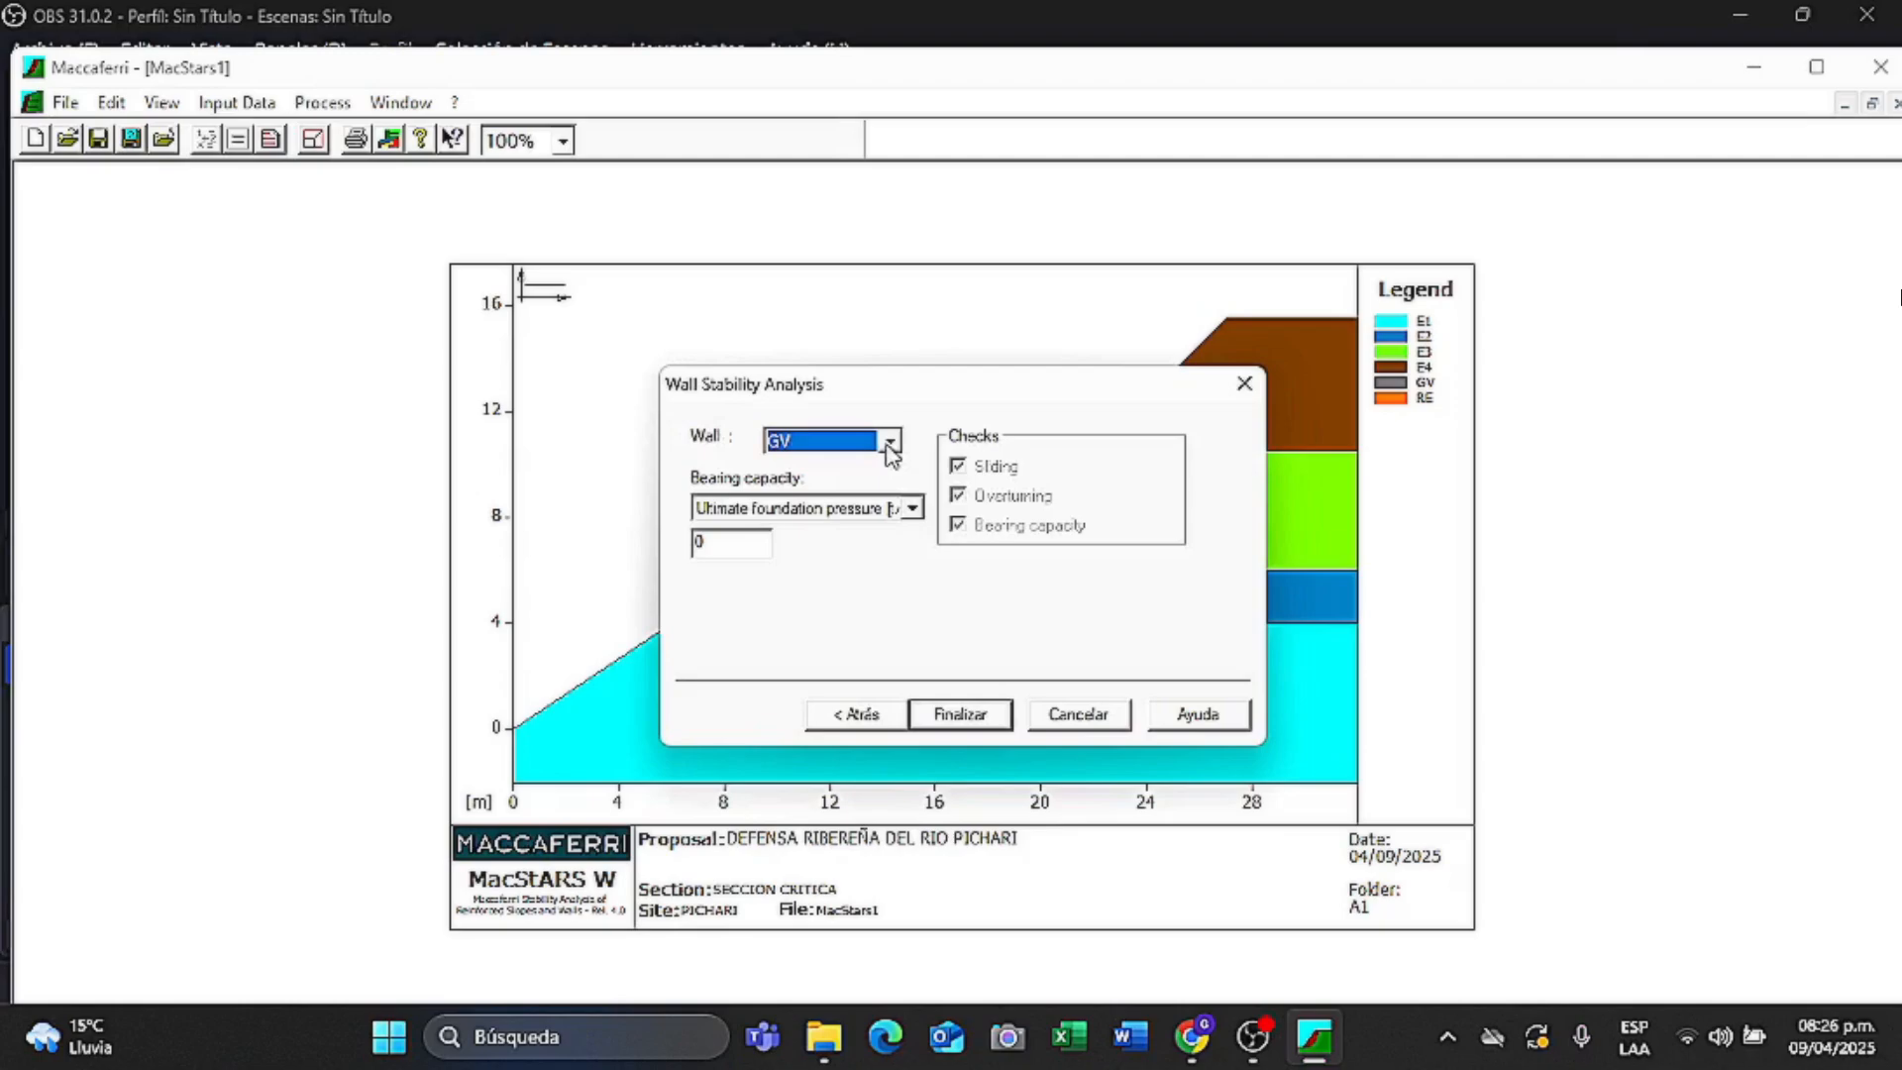
click(971, 715)
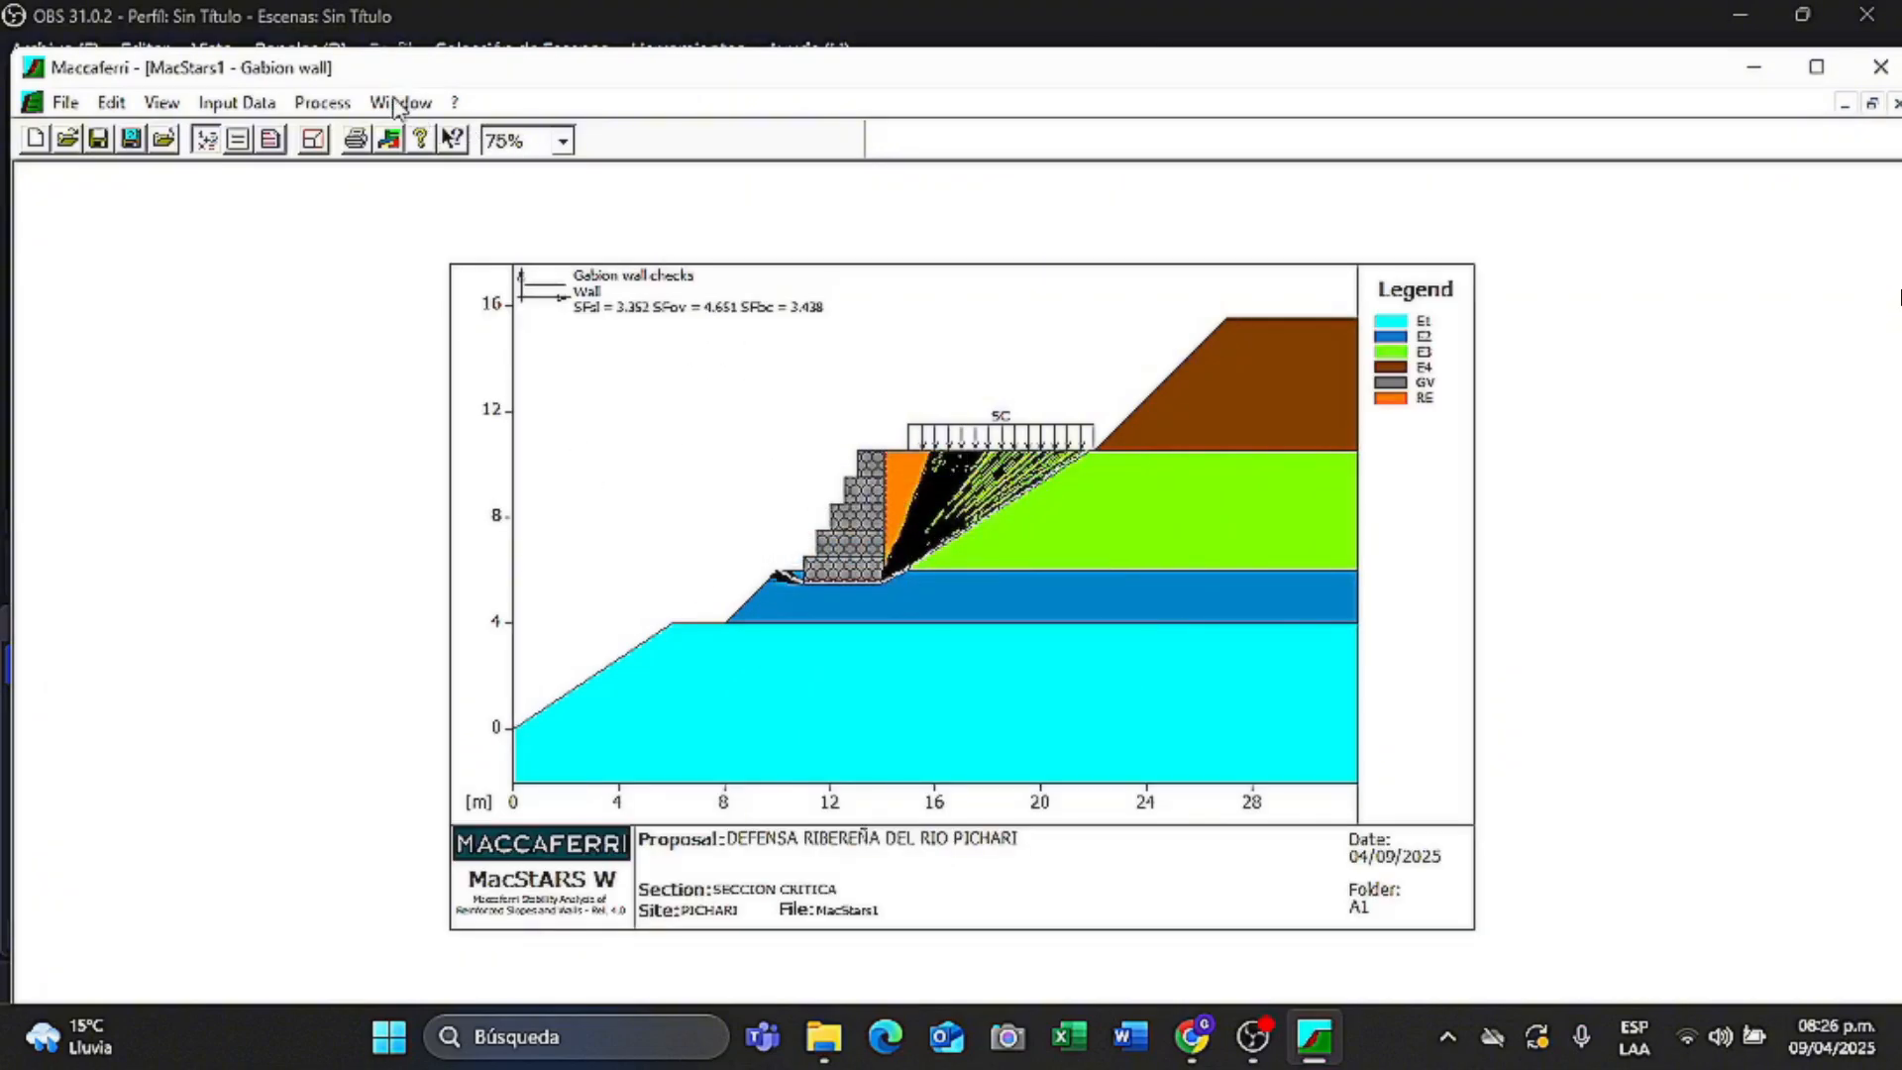
- In a new window, run the layer 1 internal sliding check with the Wall combination (SFsl 5.853)
click(397, 105)
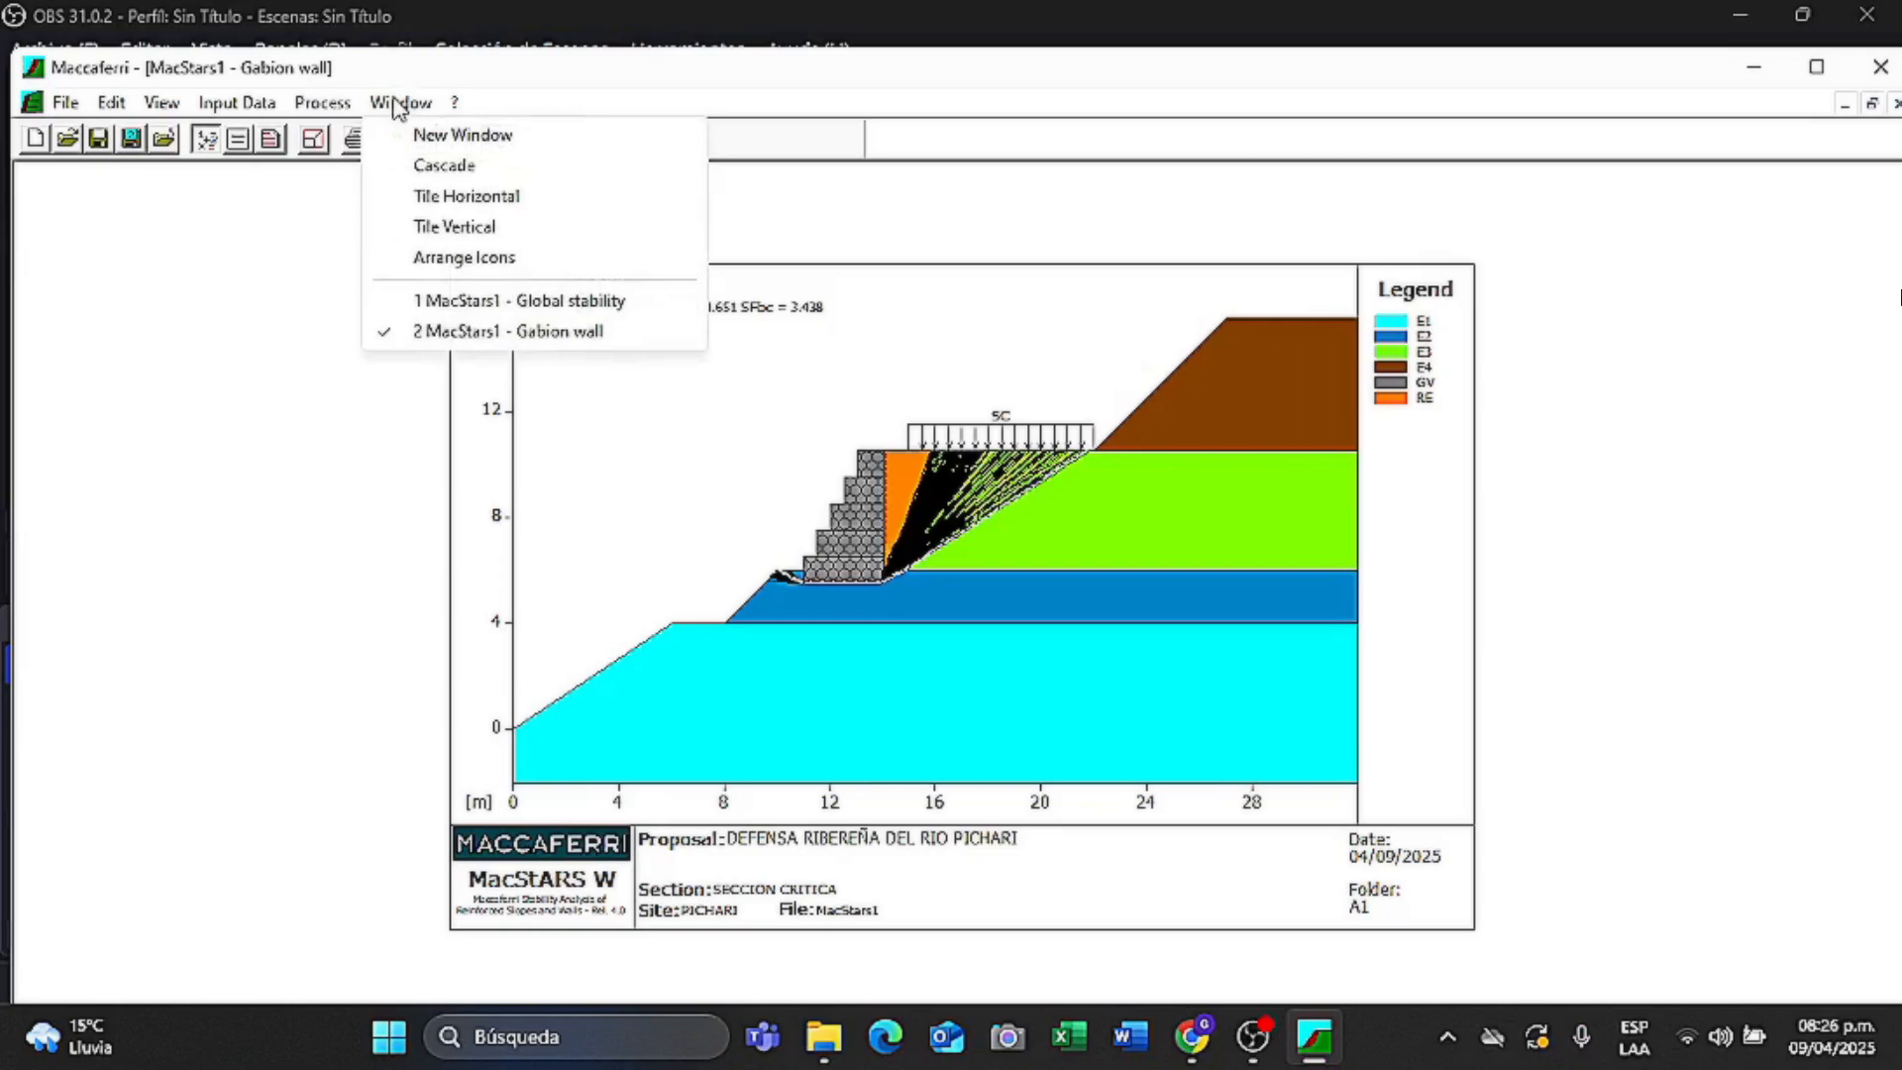
click(482, 136)
click(325, 103)
mouse_move(416, 134)
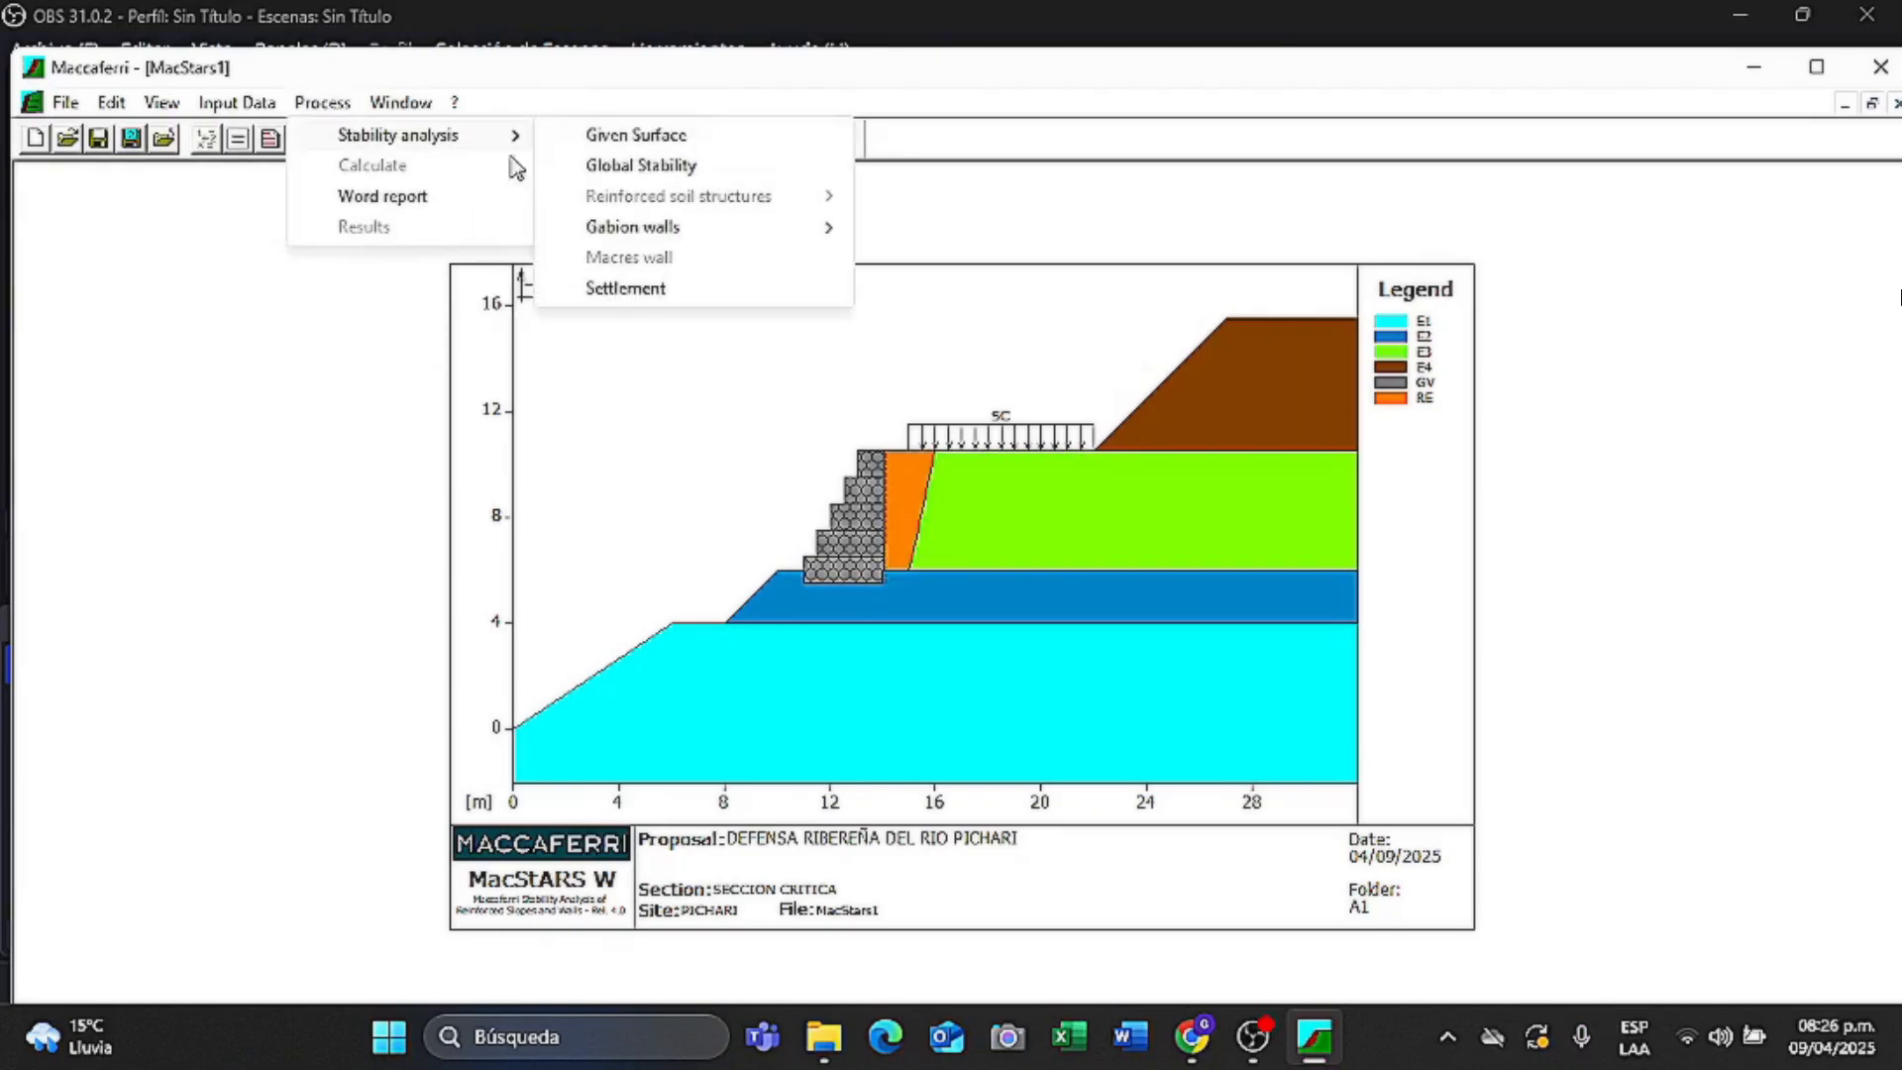
mouse_move(654, 227)
click(939, 233)
click(945, 463)
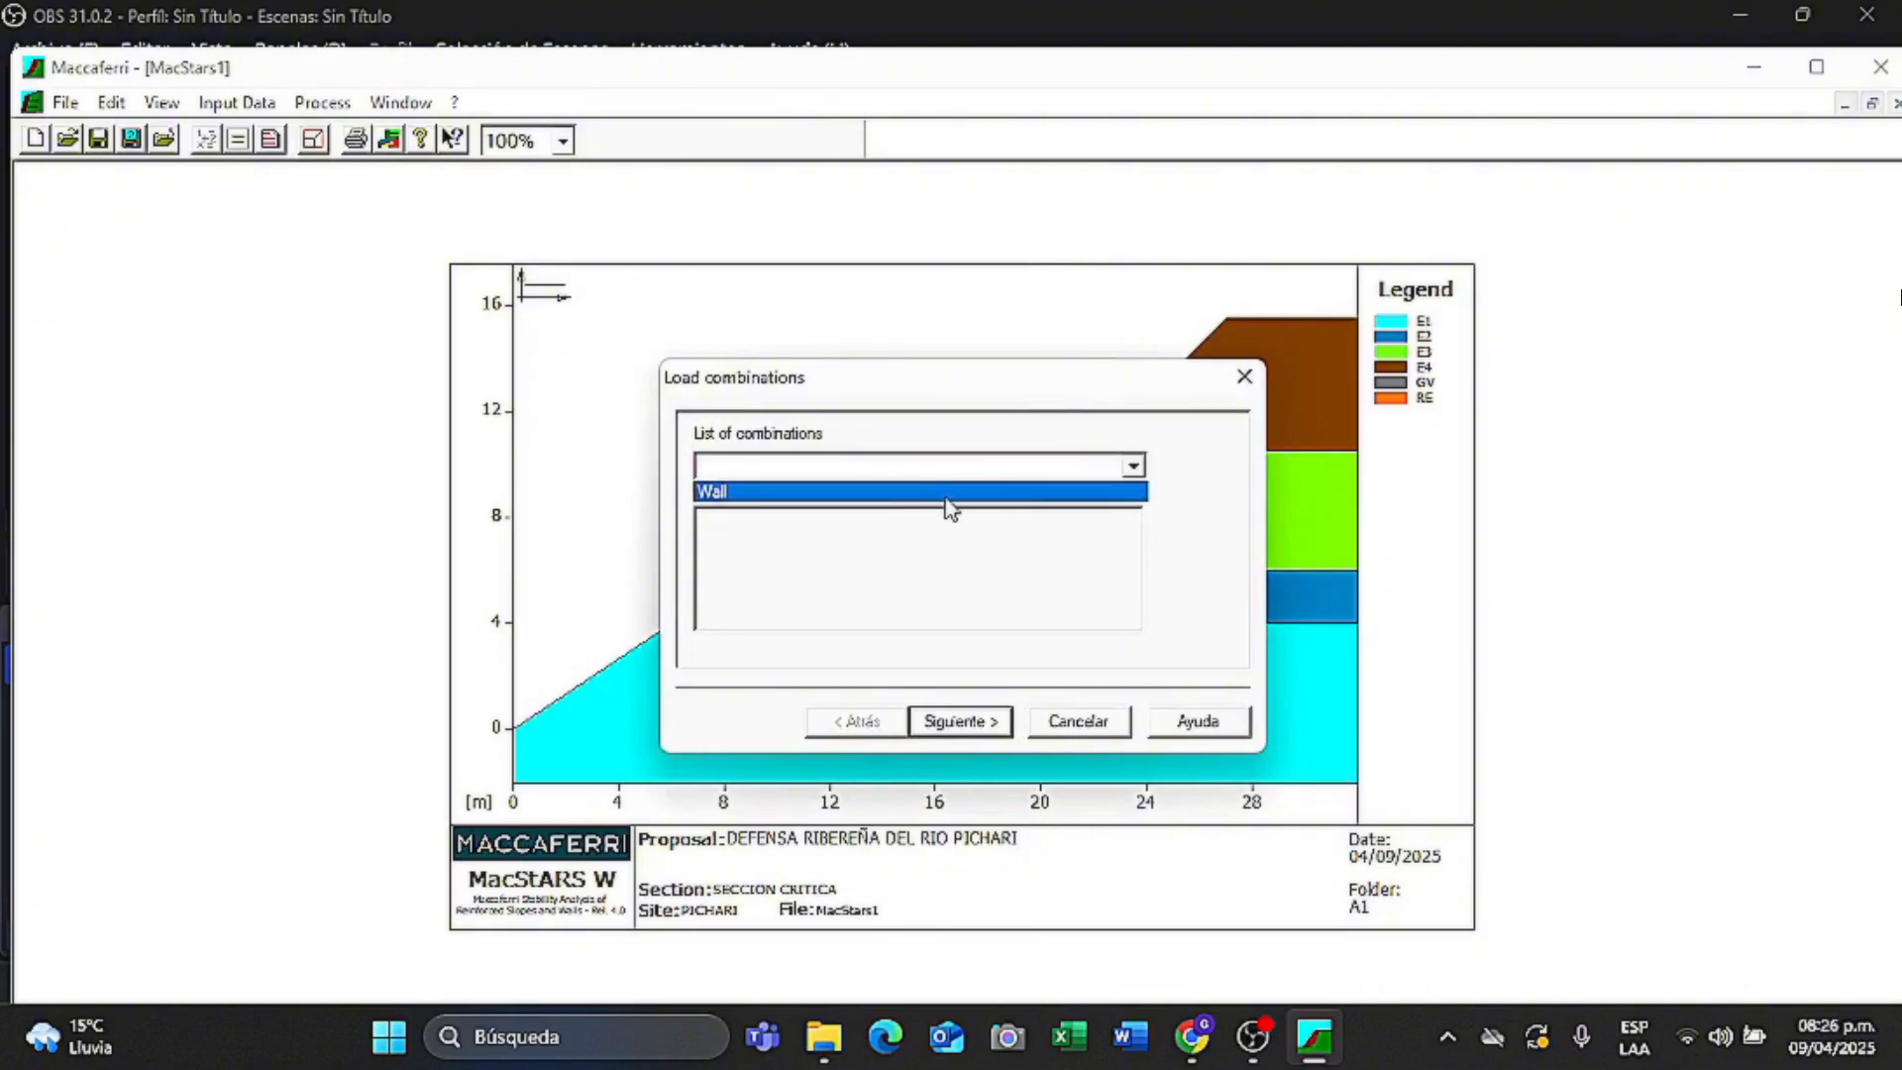
click(947, 488)
click(990, 731)
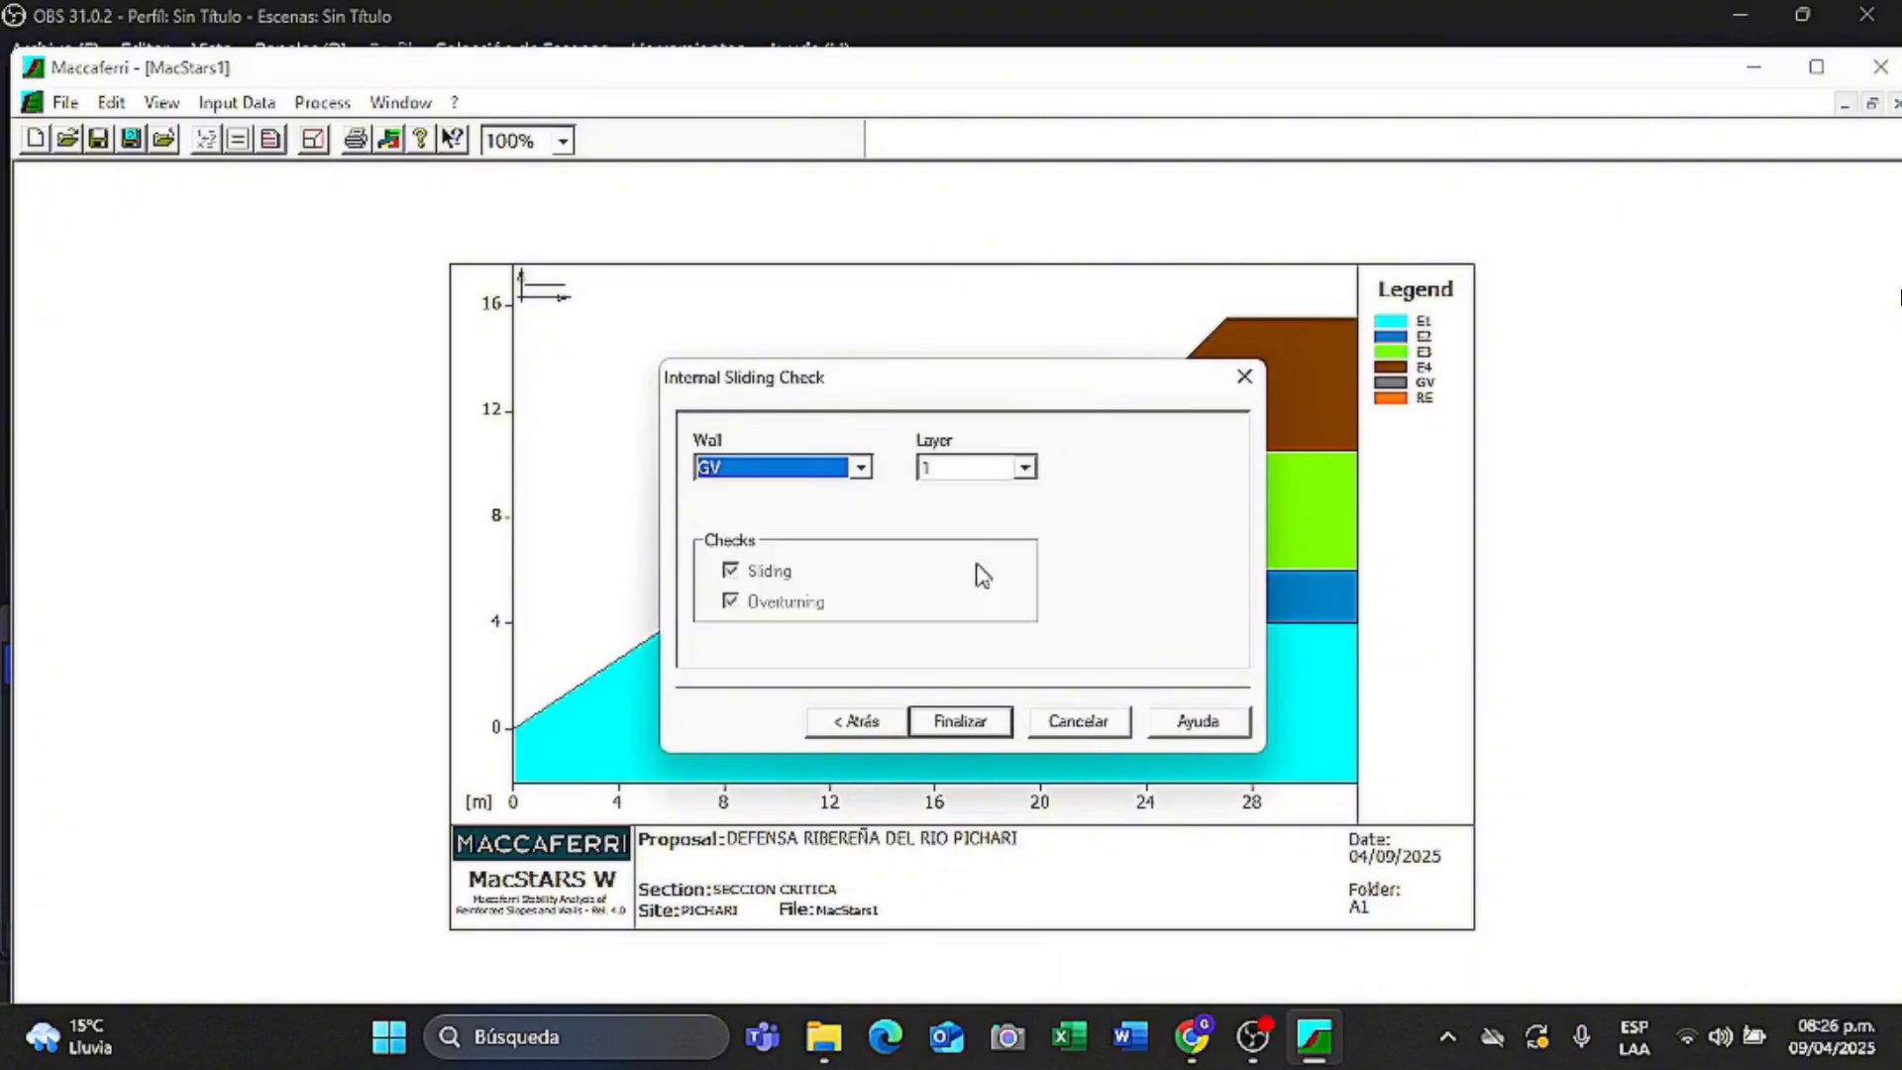
click(1023, 465)
click(976, 495)
click(961, 723)
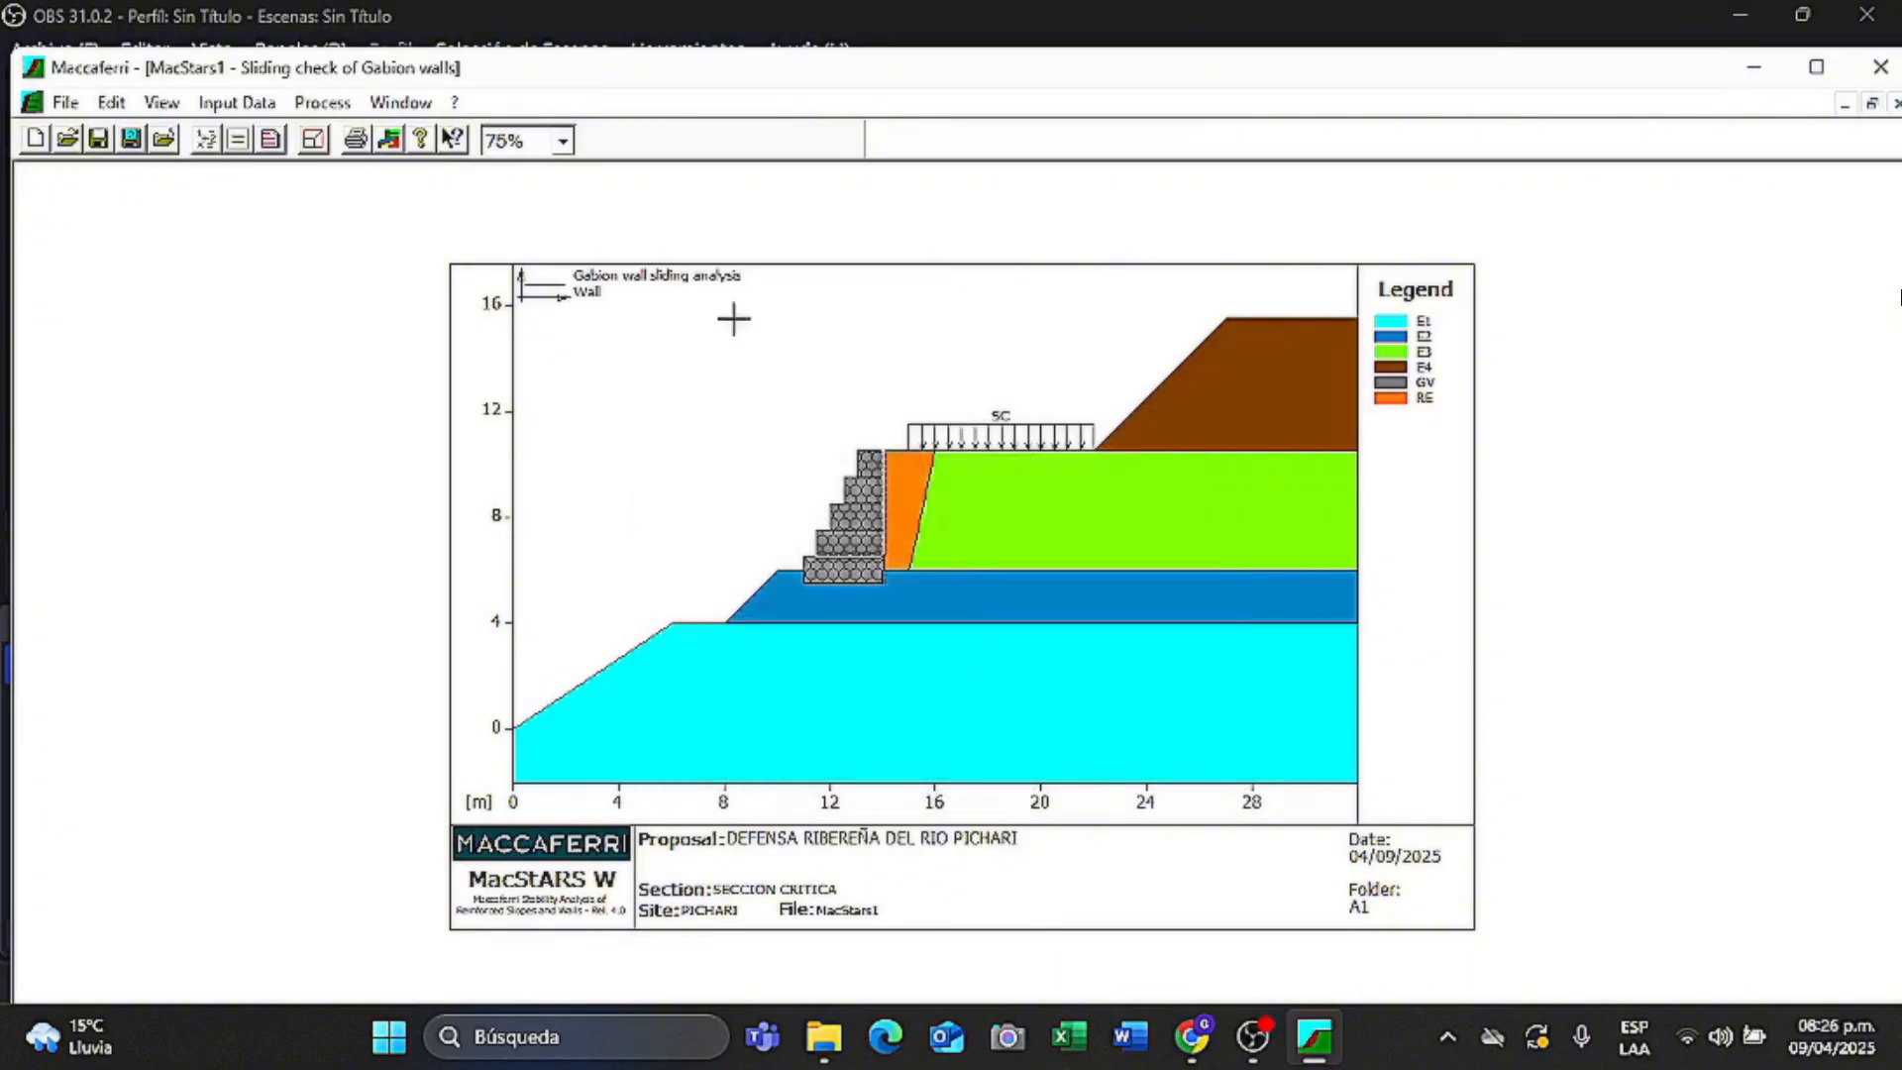
click(208, 149)
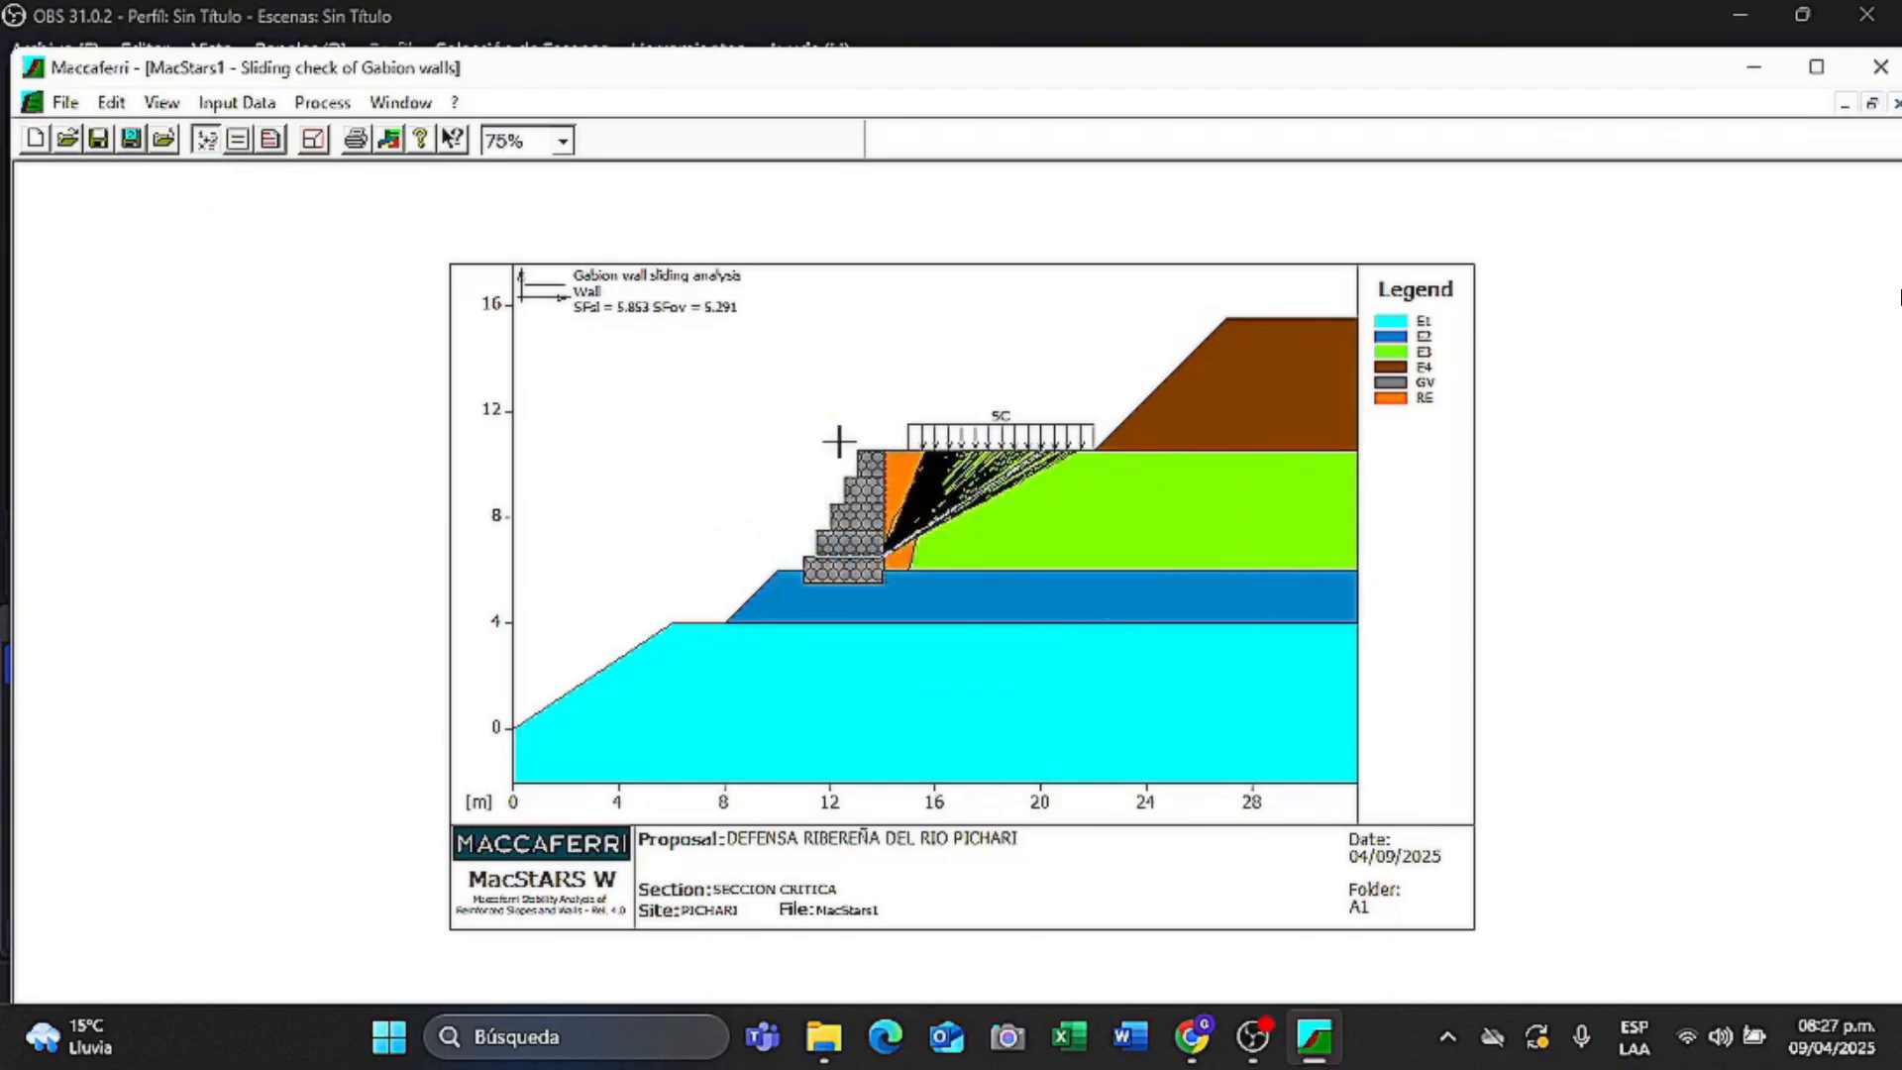
- Run the layer 2 internal sliding check (SFsl 8.868), then open a fresh section window
click(400, 102)
click(466, 342)
click(319, 103)
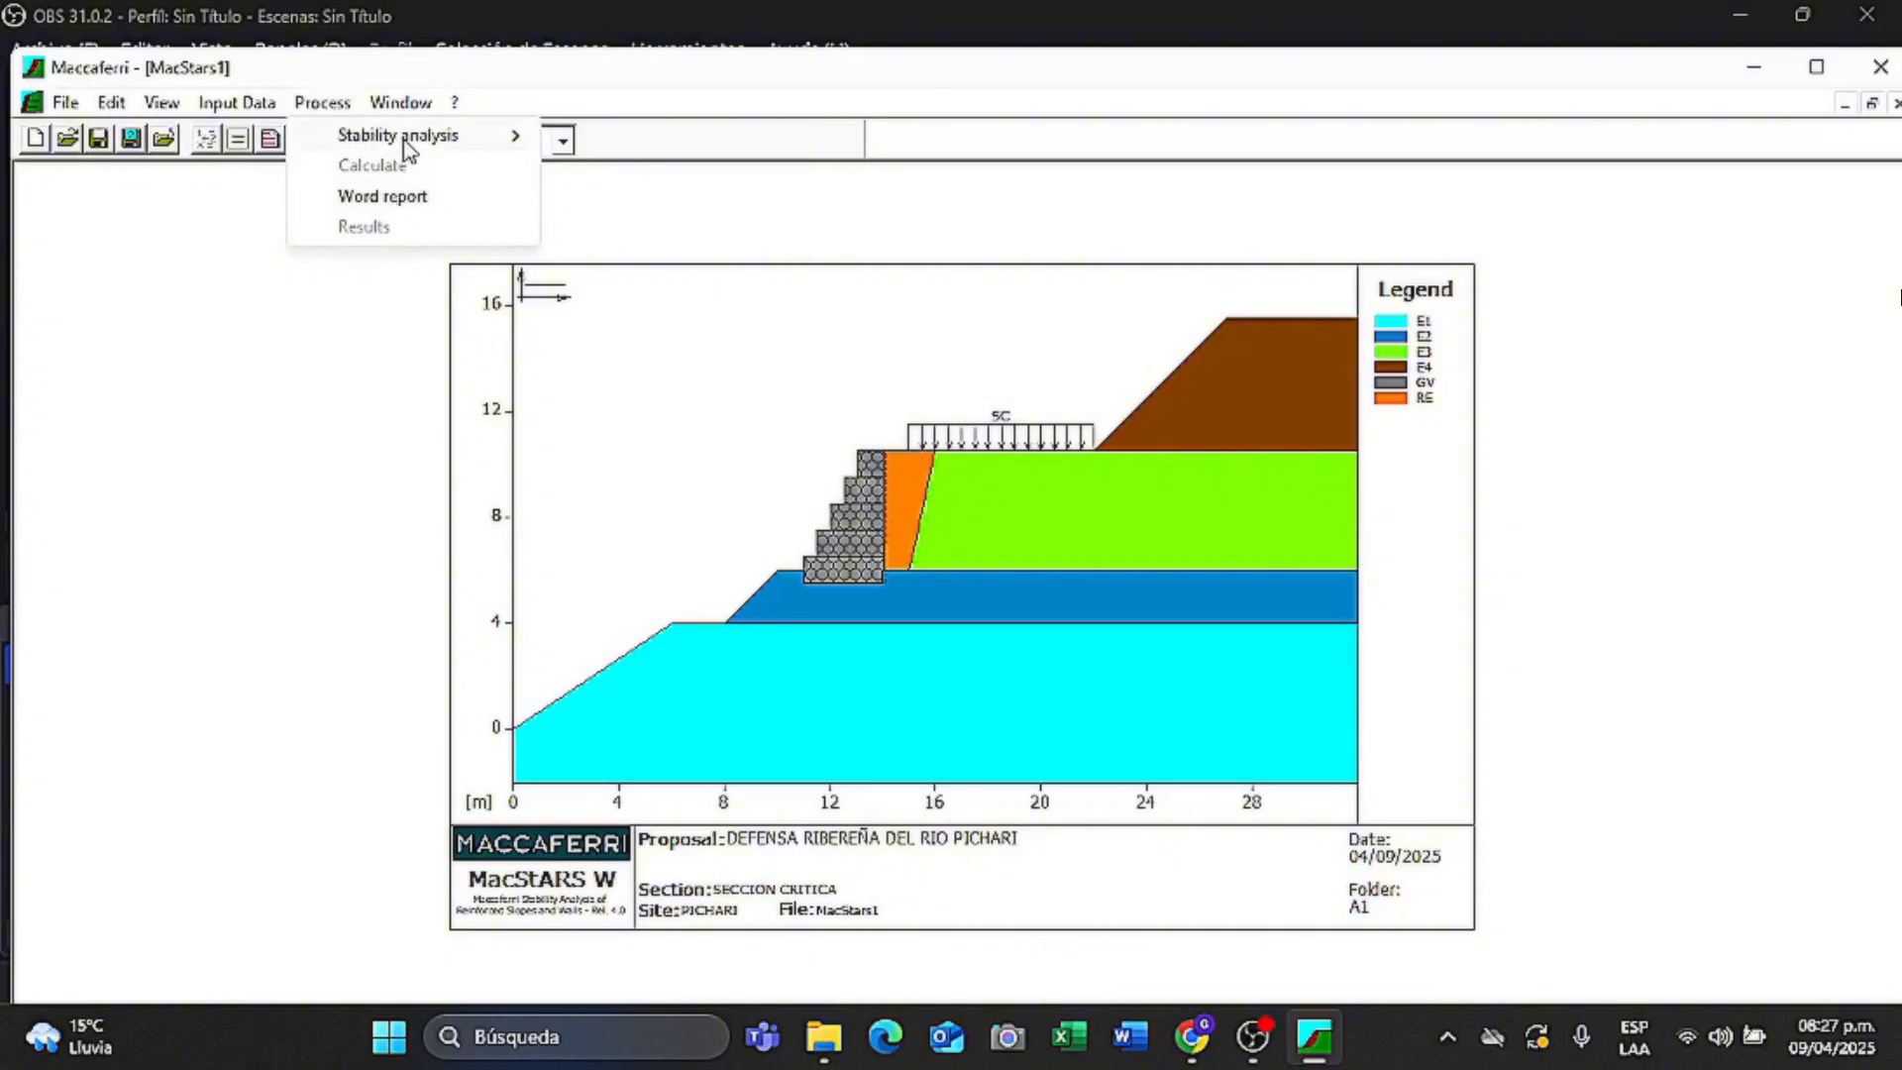
mouse_move(406, 144)
mouse_move(699, 226)
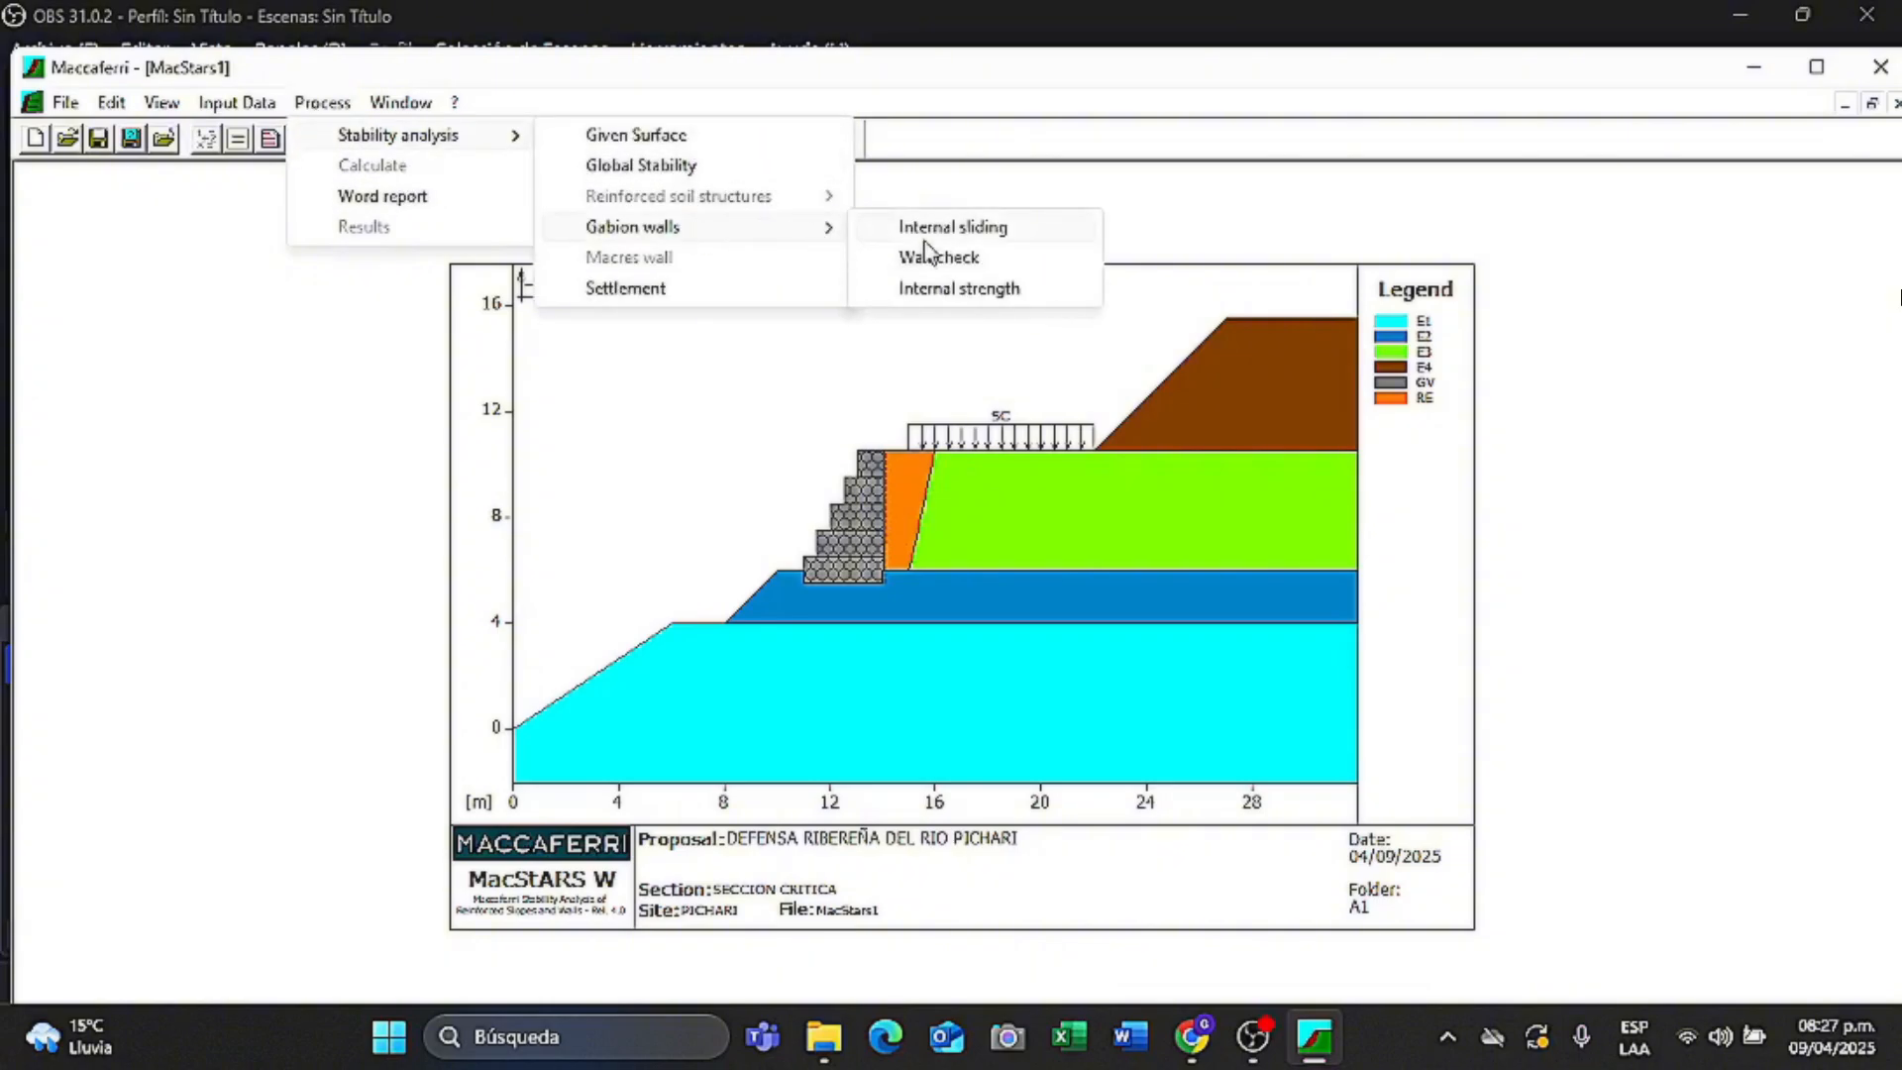
click(993, 229)
click(1130, 468)
click(923, 490)
click(984, 733)
click(1022, 468)
click(976, 506)
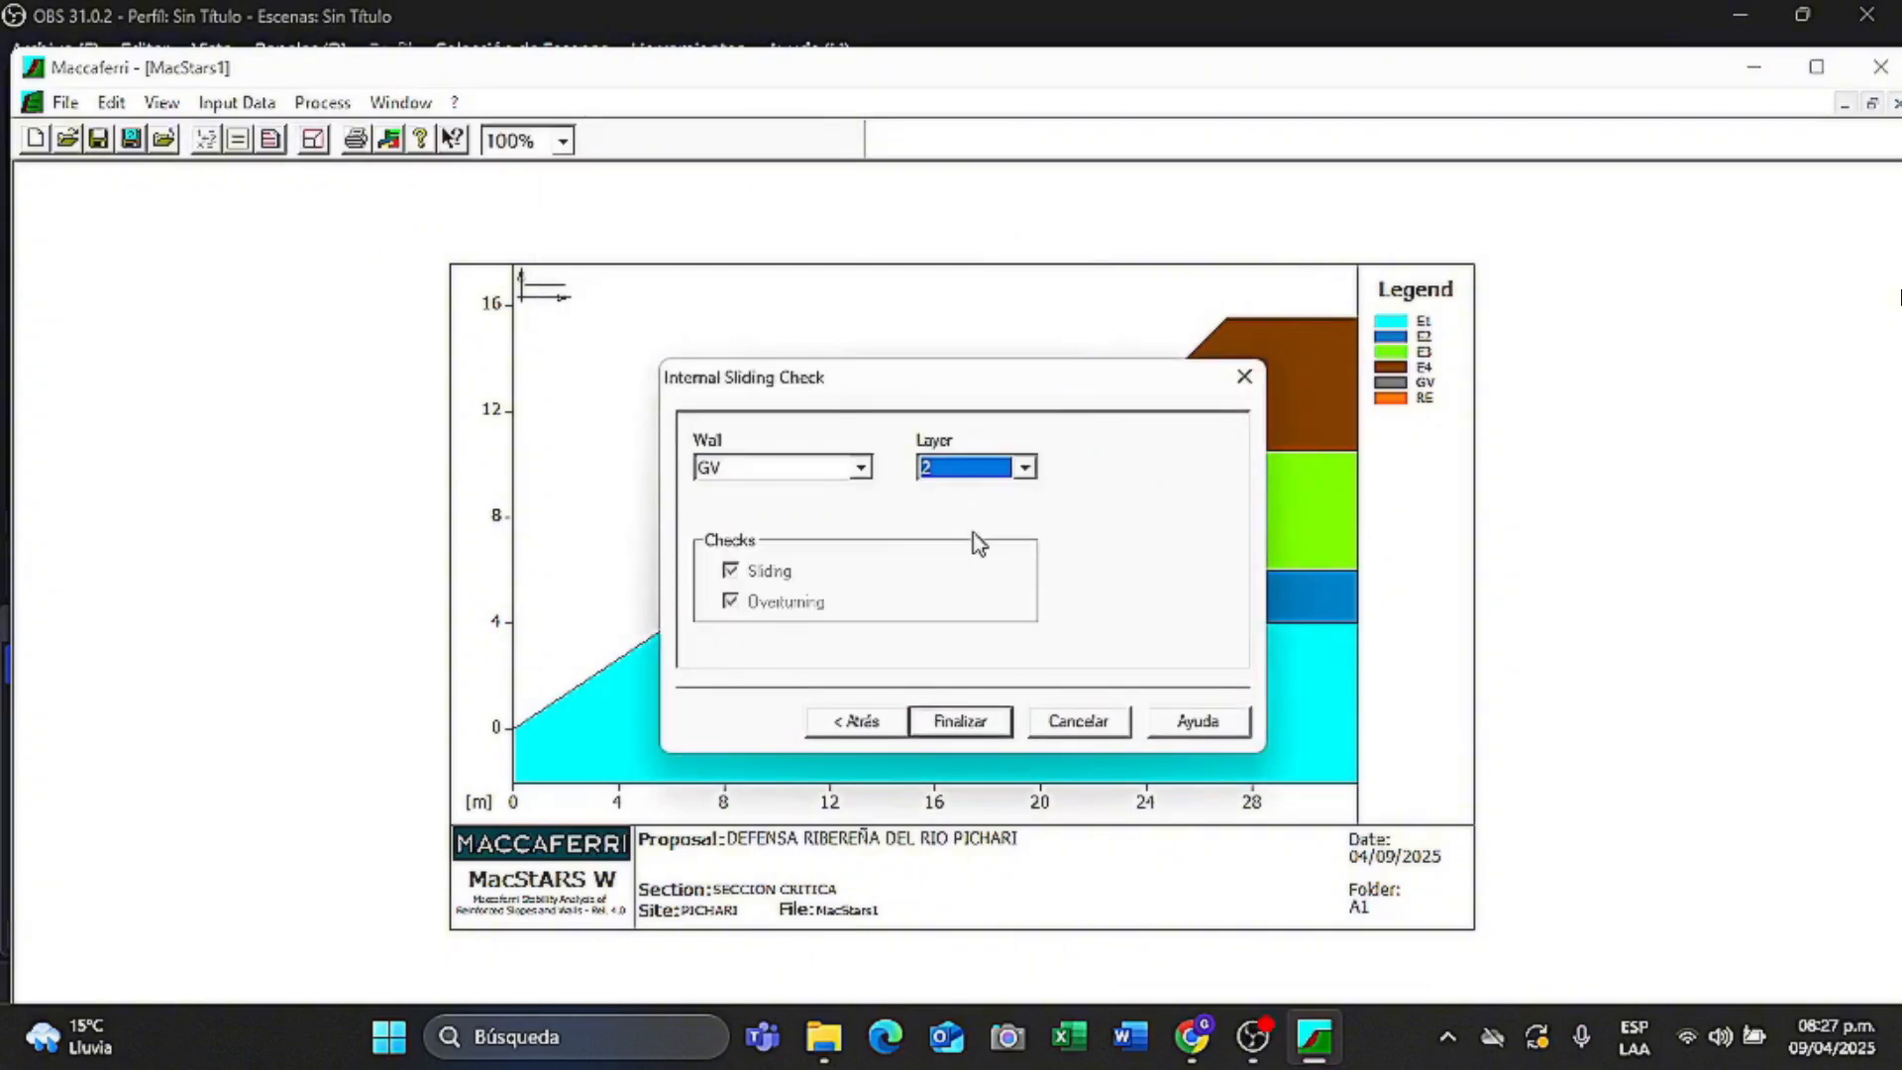
click(960, 720)
click(206, 140)
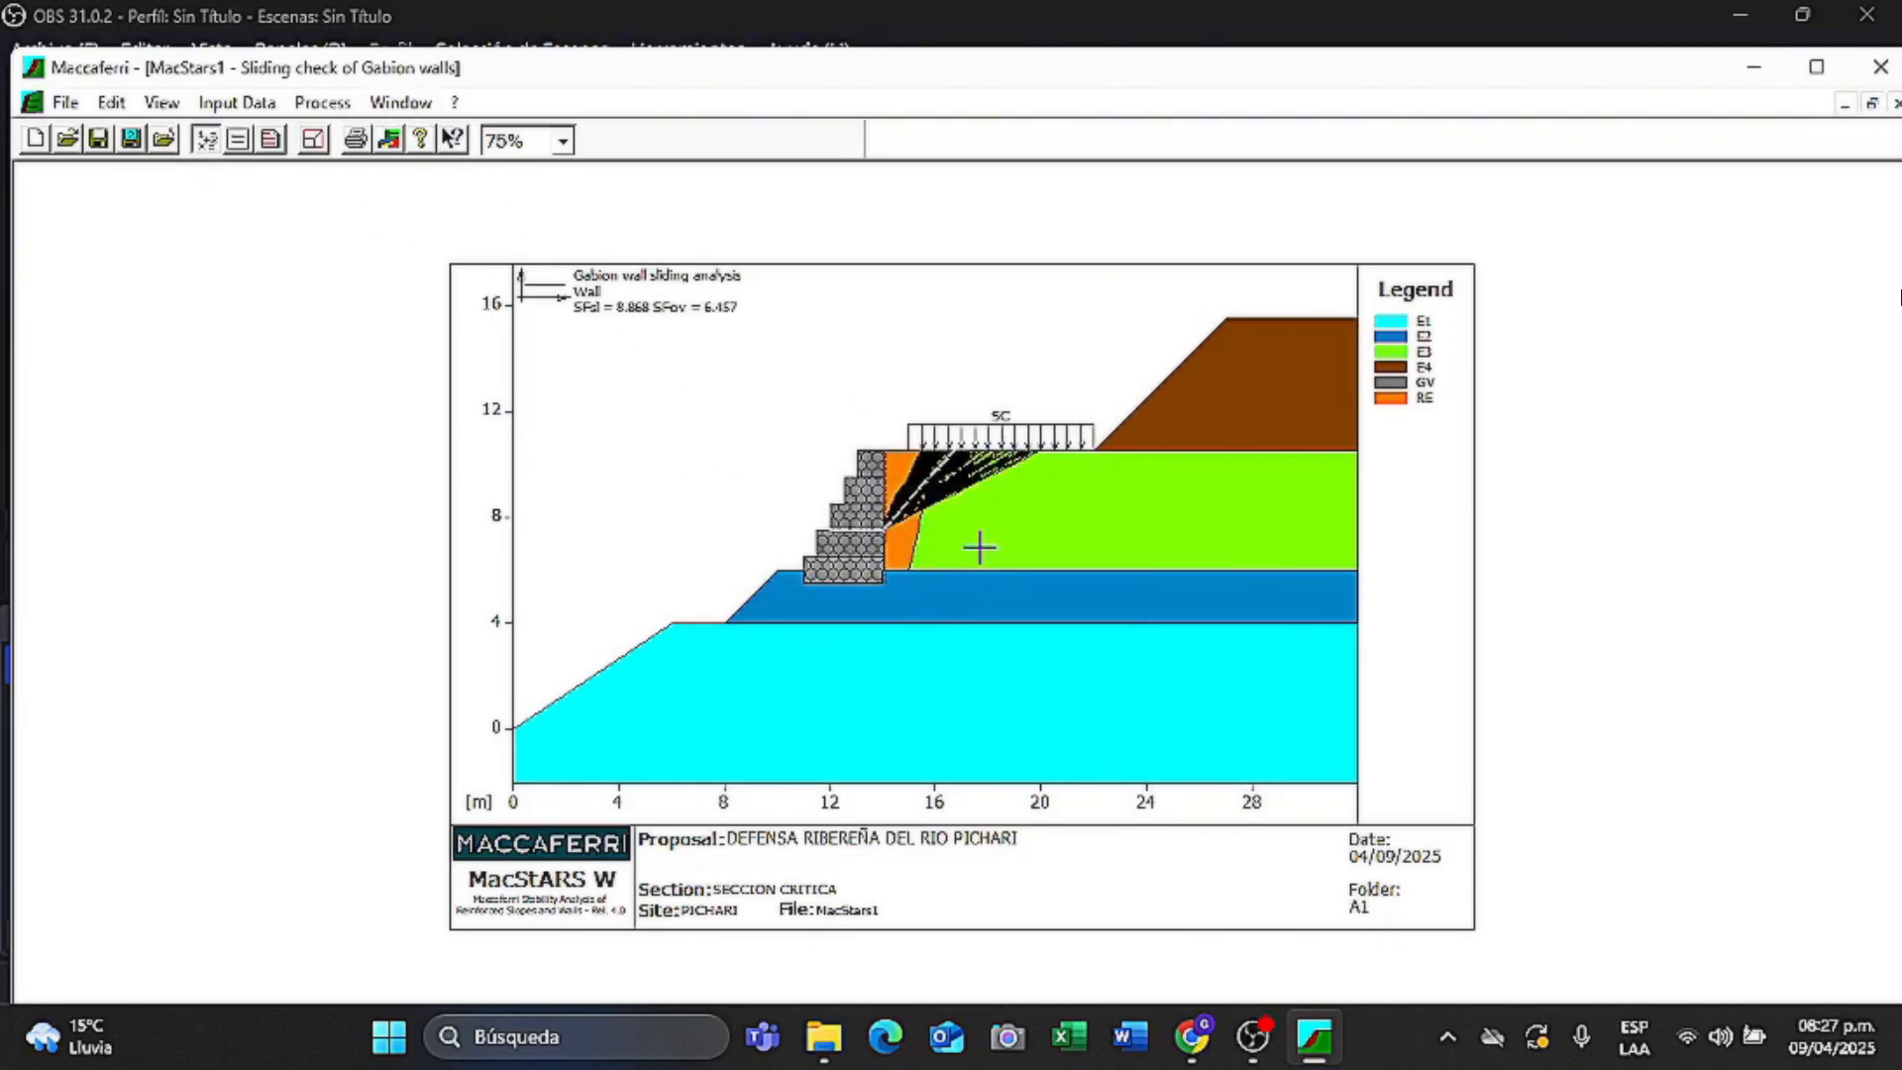
click(399, 103)
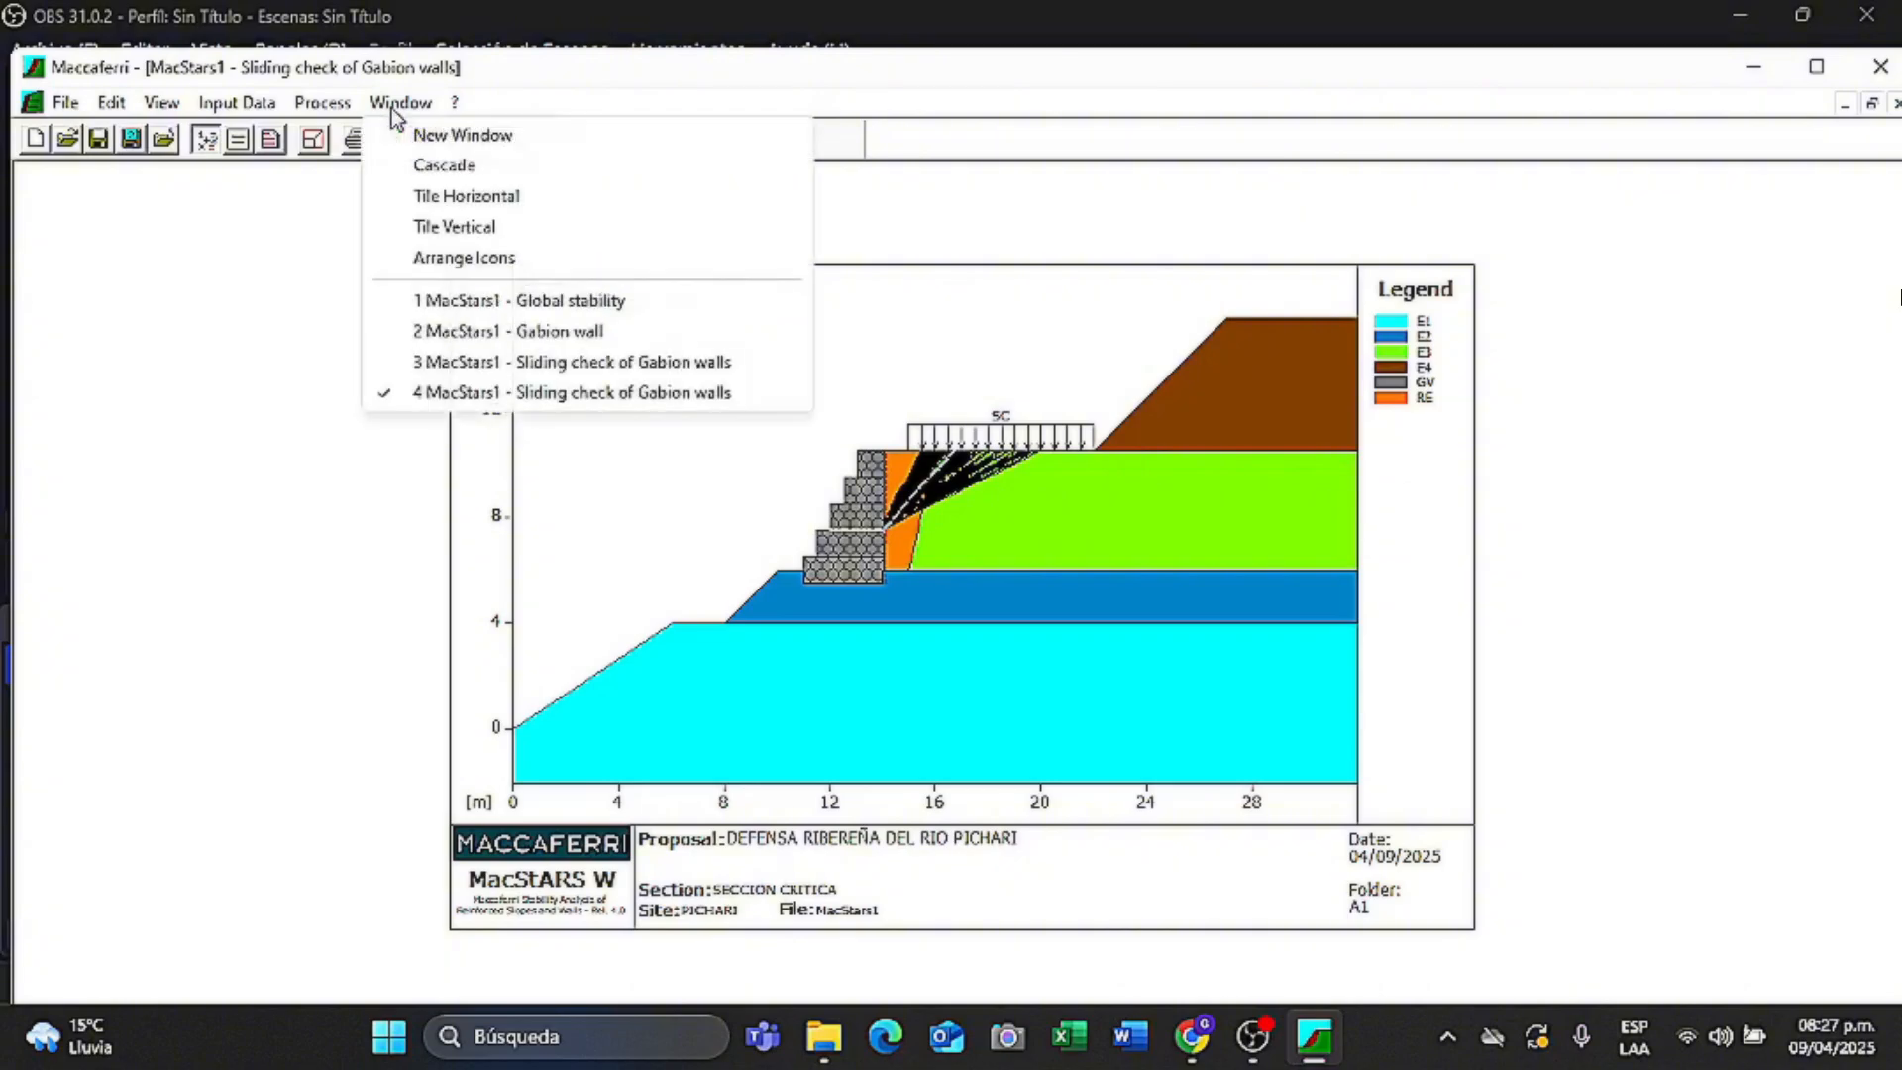
click(436, 136)
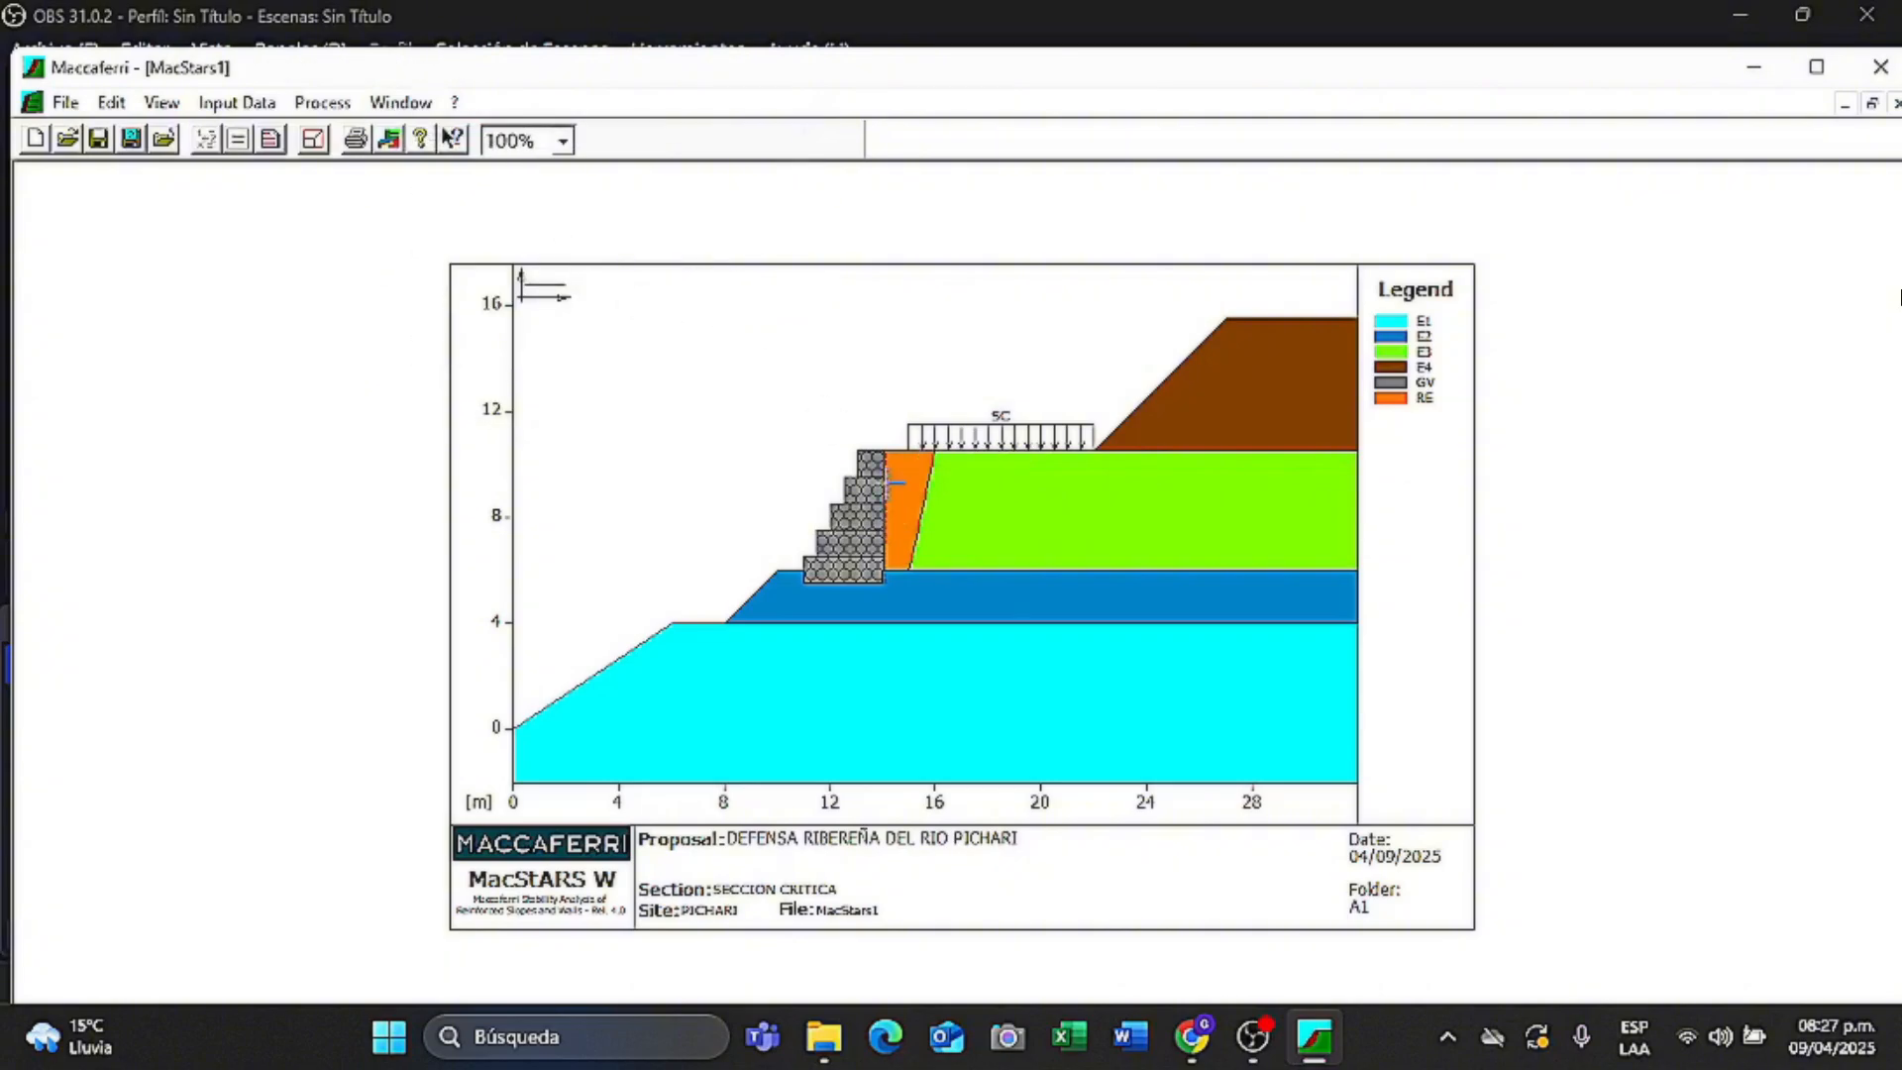
- Generate the Word report of all checks, scroll through it, and minimize Word
click(274, 142)
click(1130, 1036)
scroll(1040, 497, down, 3)
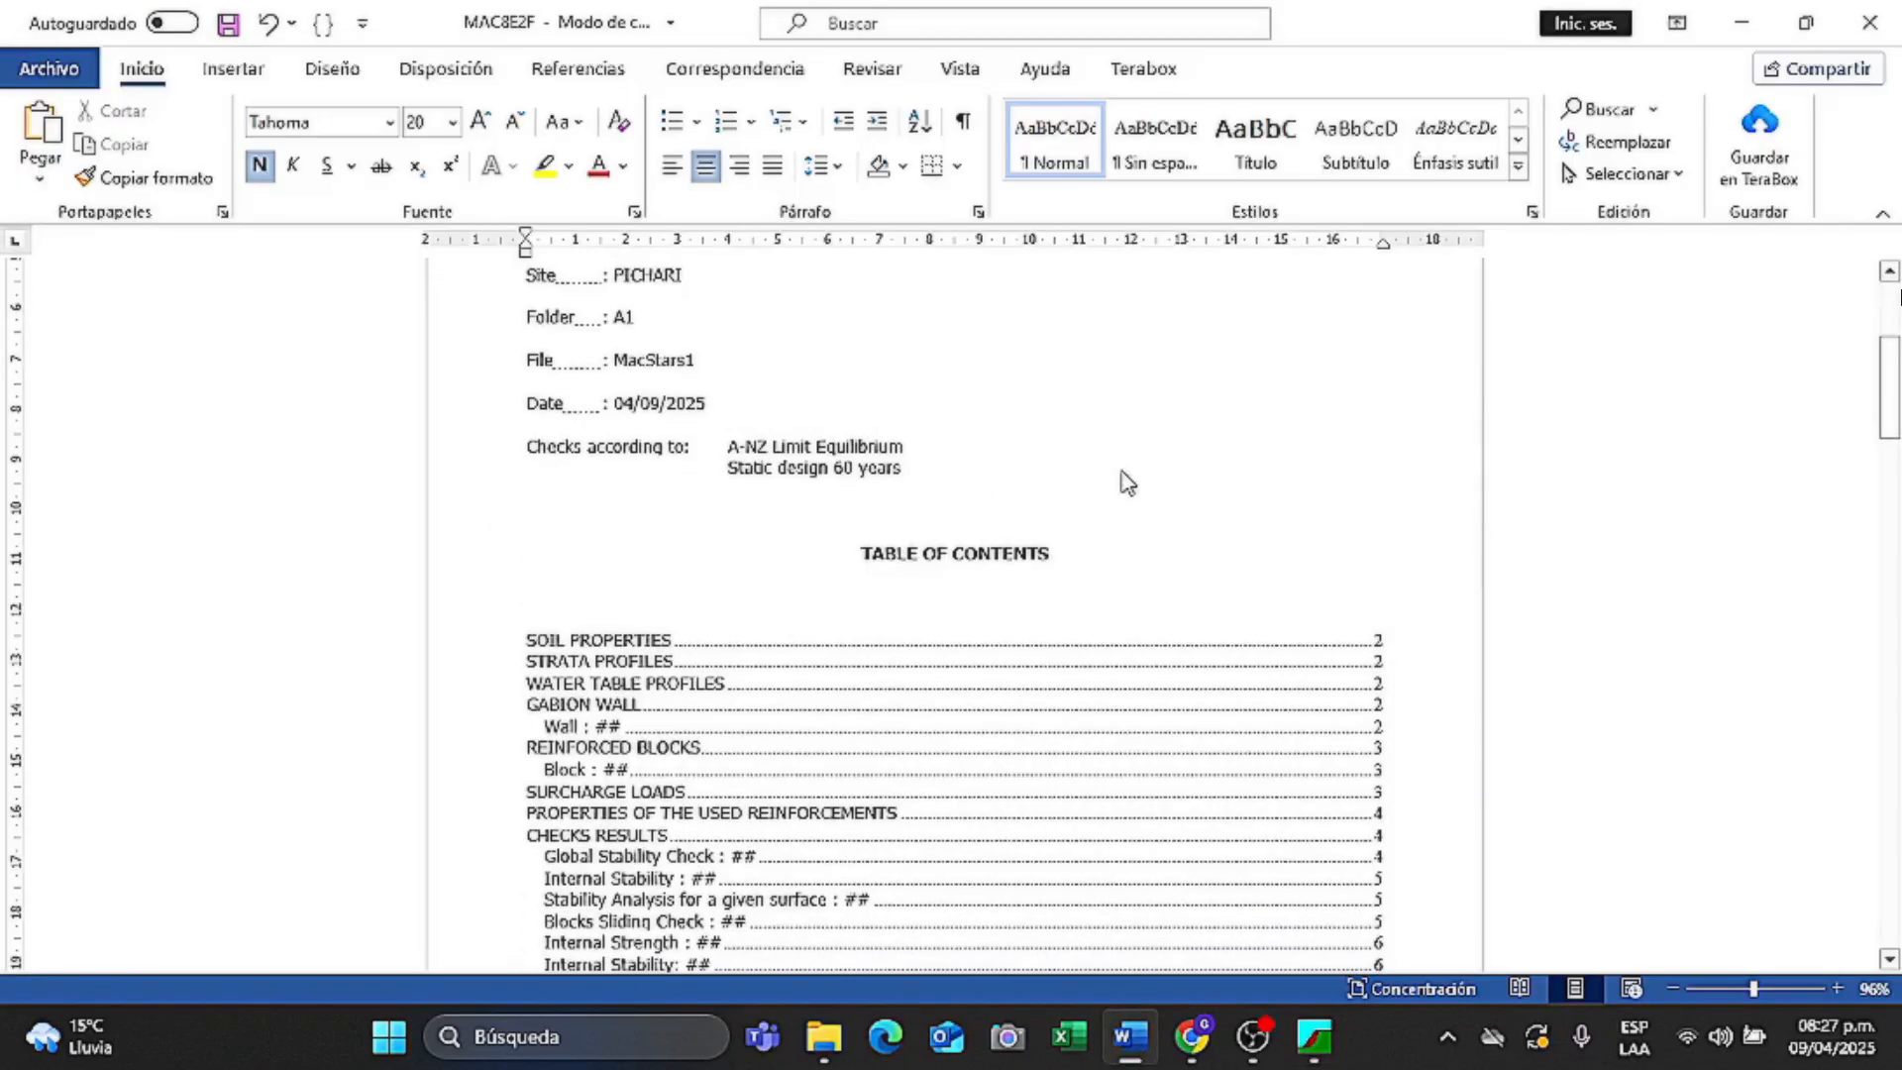
drag(1898, 393, 1893, 599)
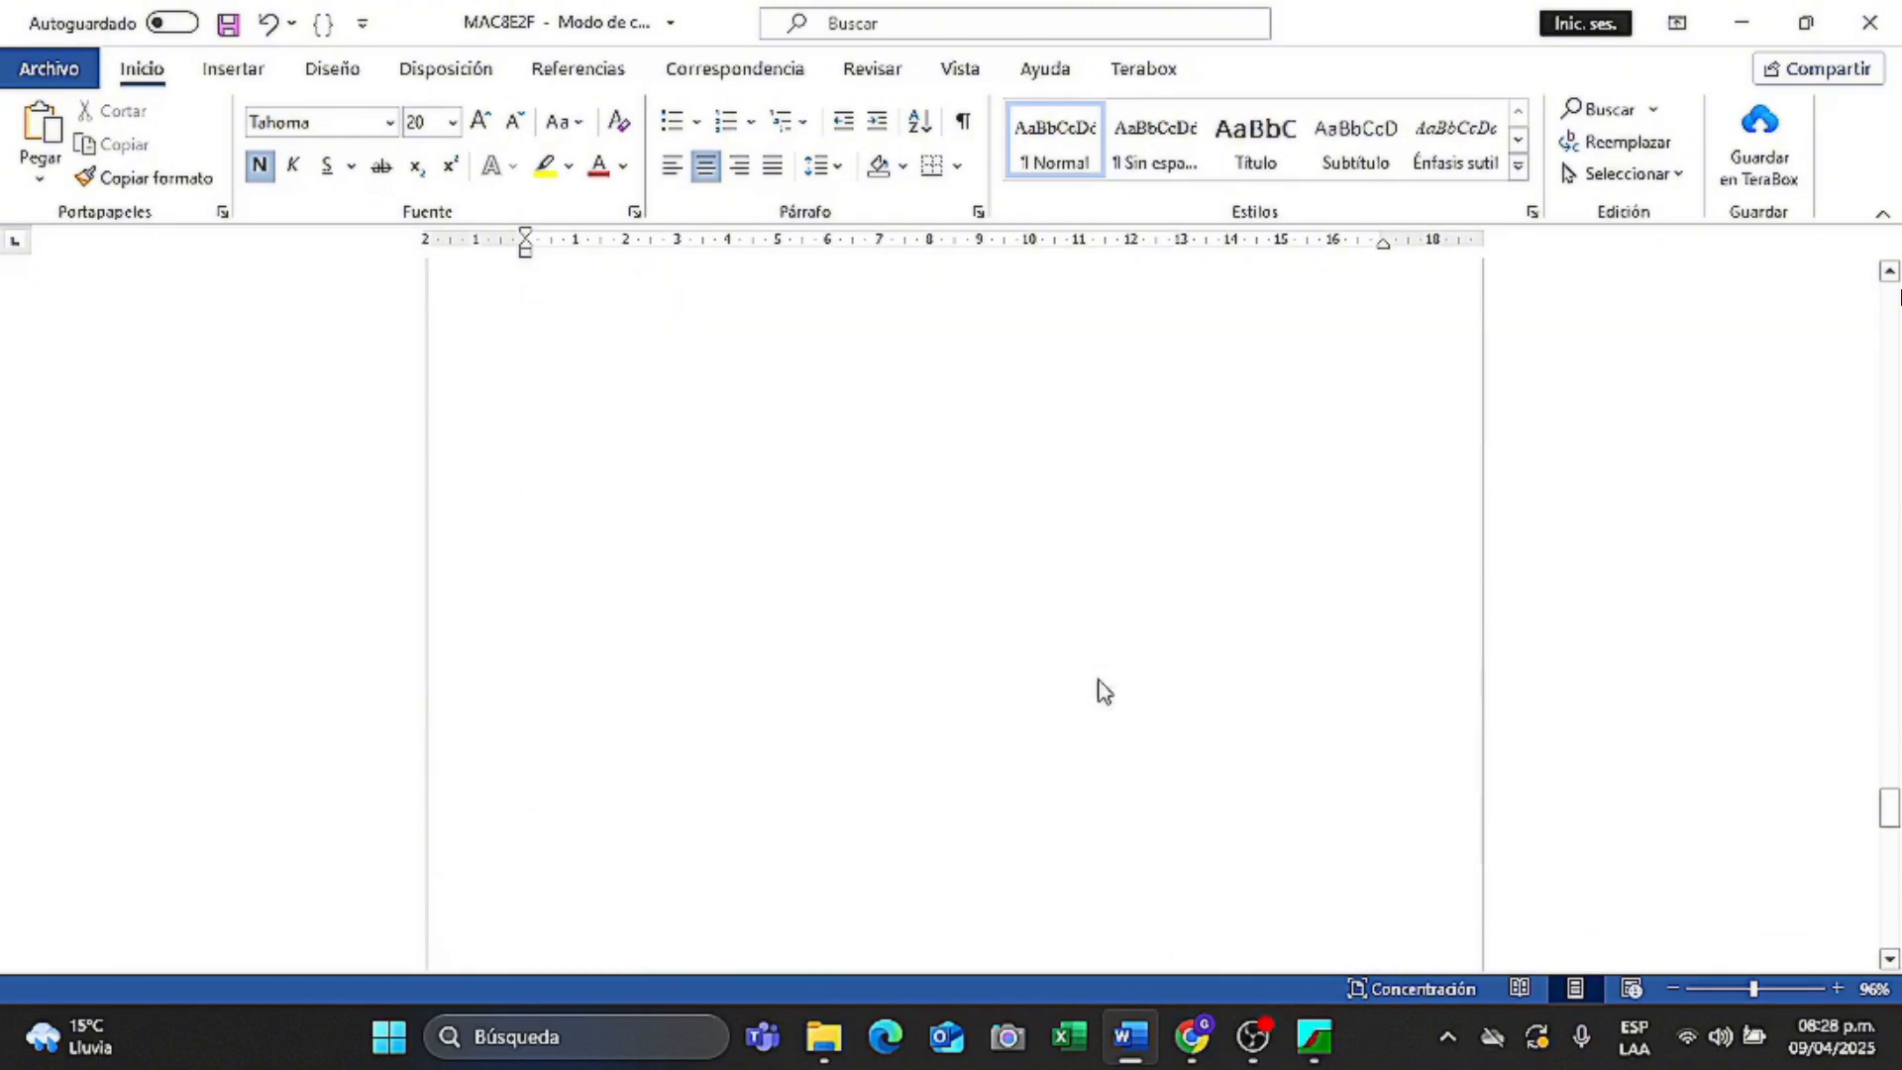
click(1130, 1036)
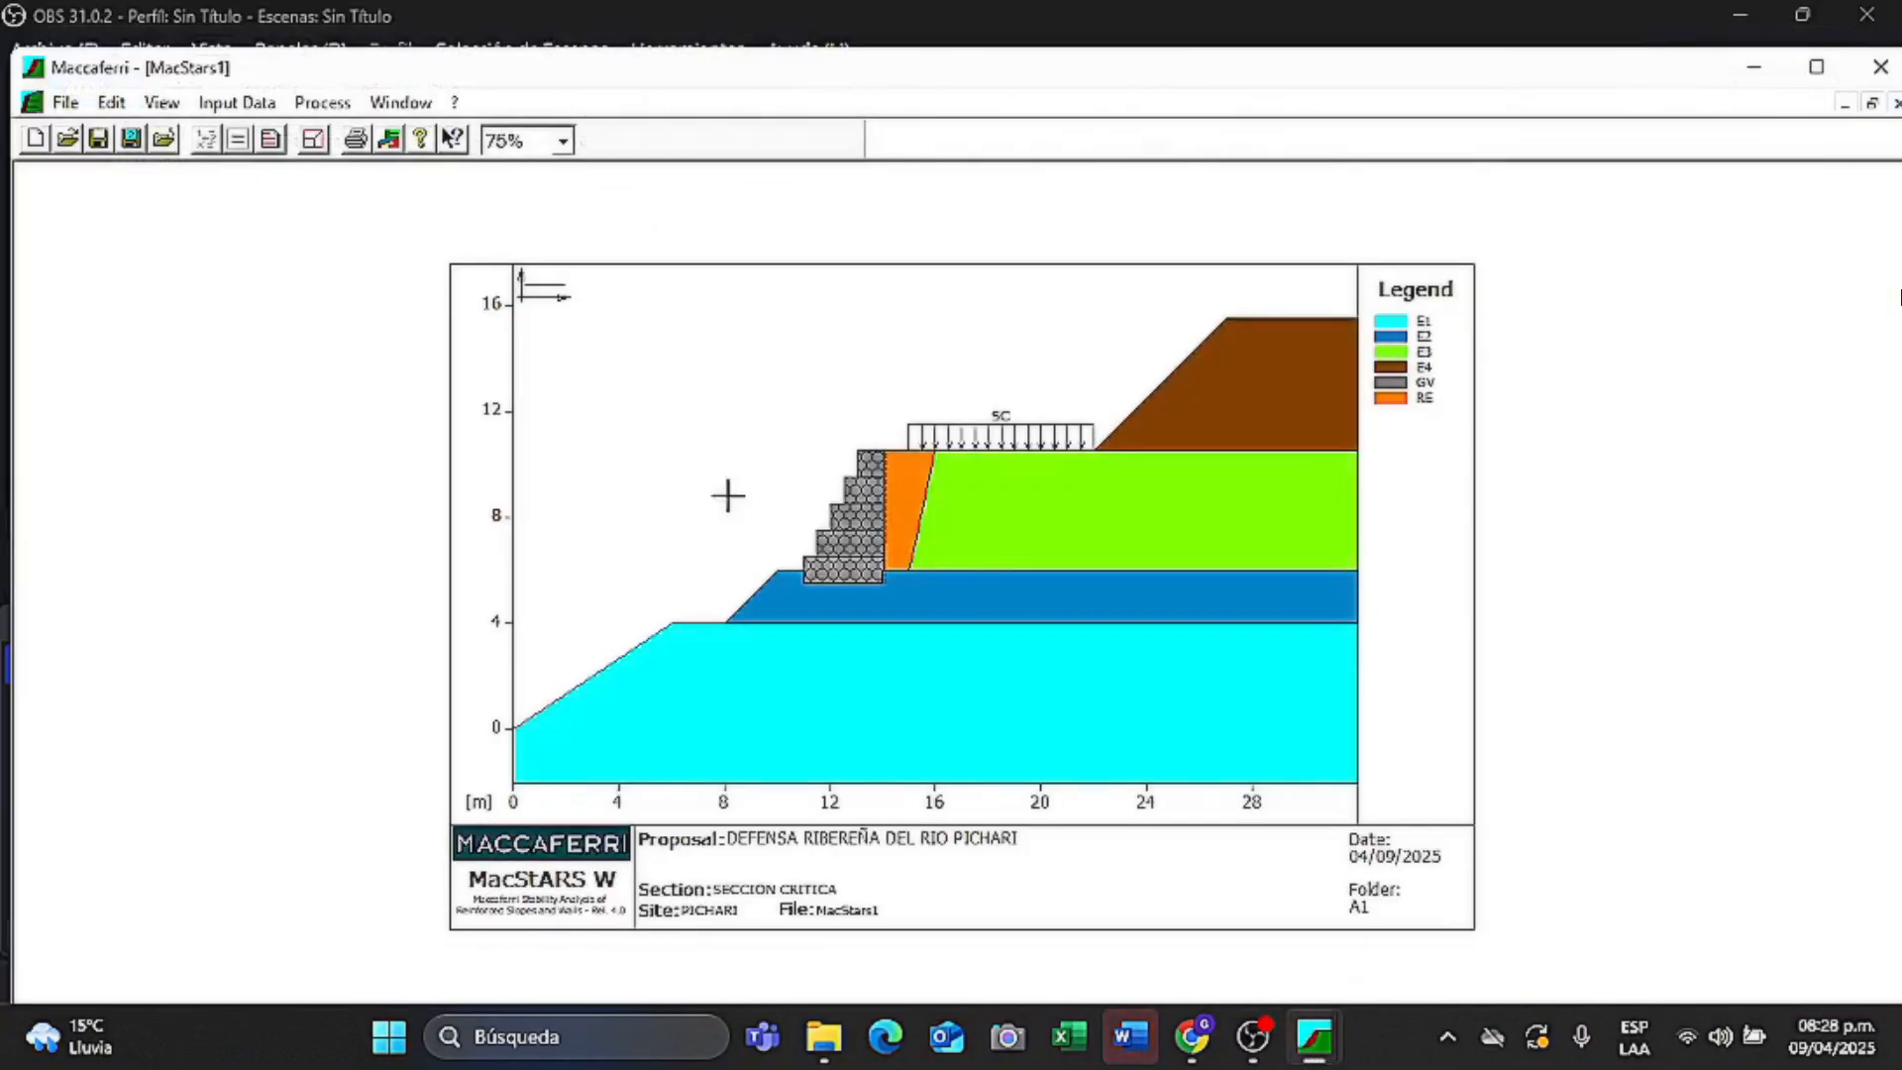
- Save the project as 'DEFENSA RIBEREÑA DEL RIO PICHARI' in Descargas, replacing MacStars1
click(98, 139)
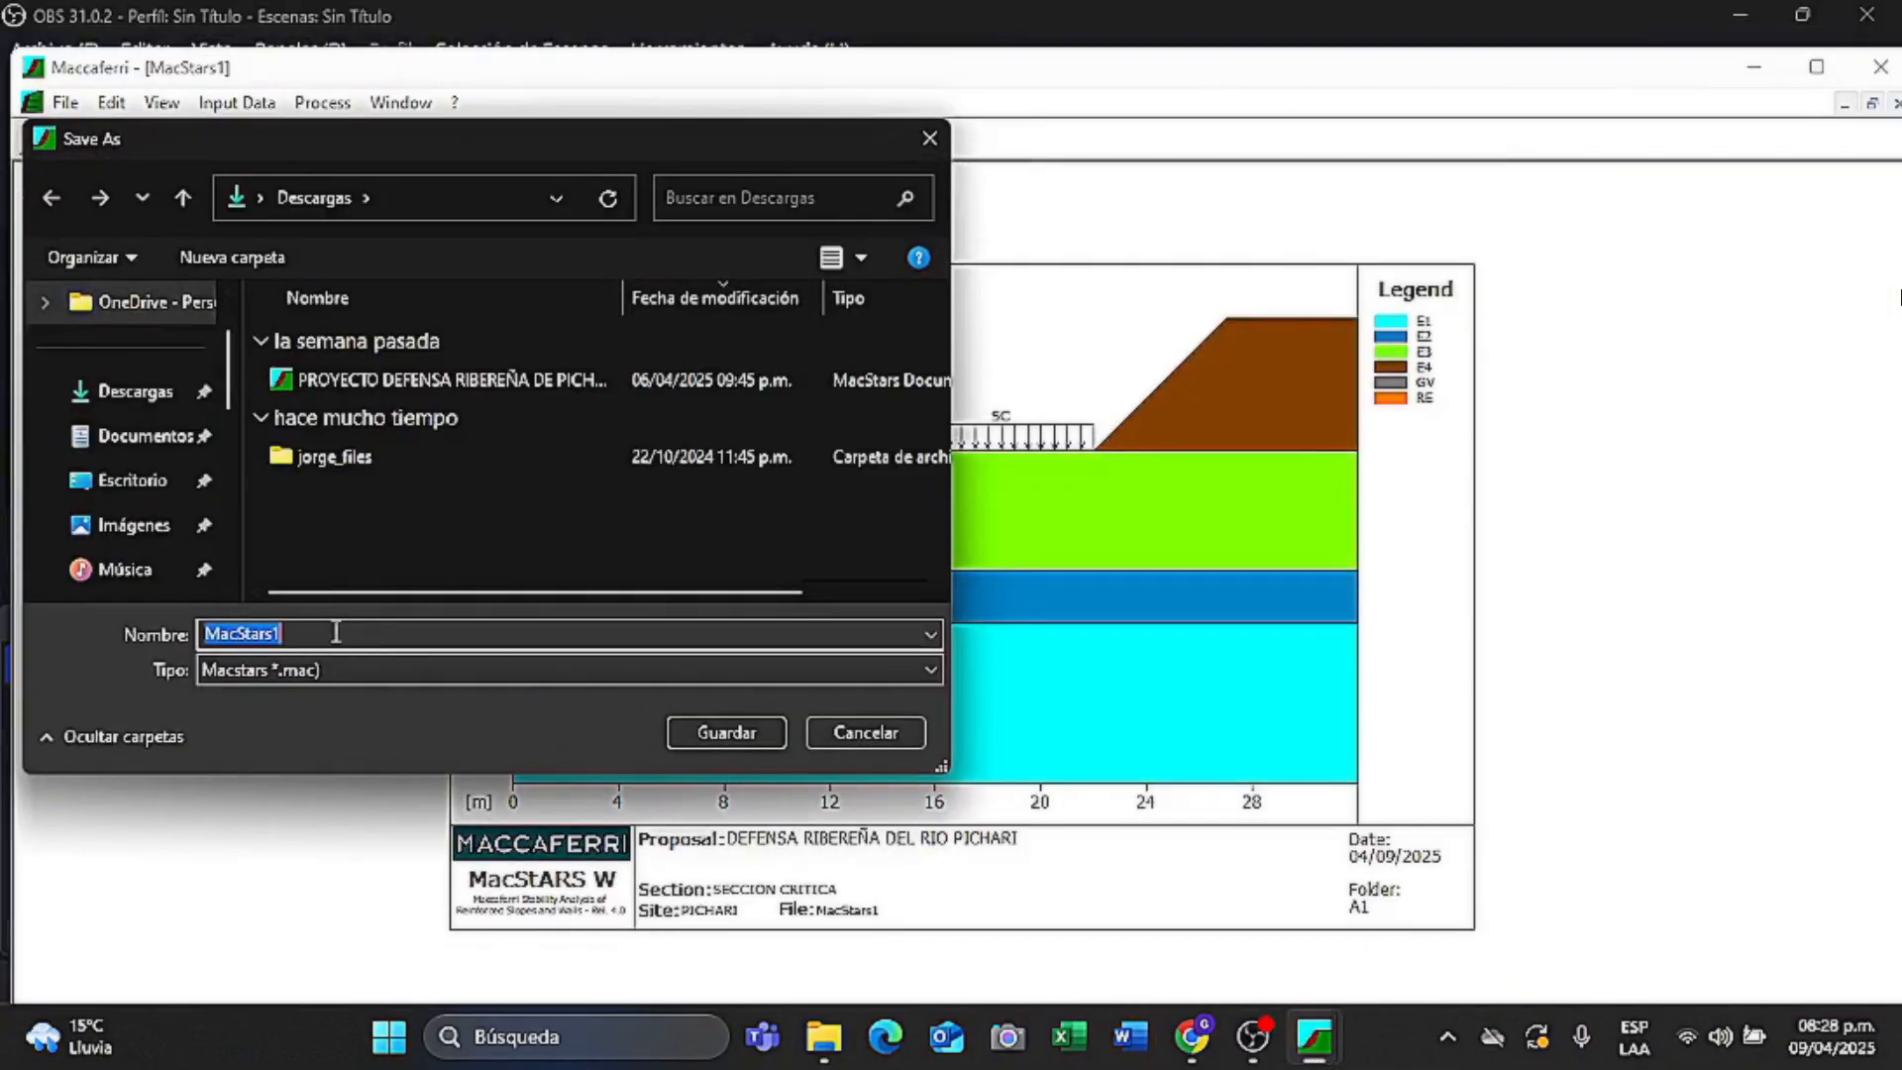
key(BackSpace)
text(DEFENSA RIBEREÑA DEL RIO PICHARI)
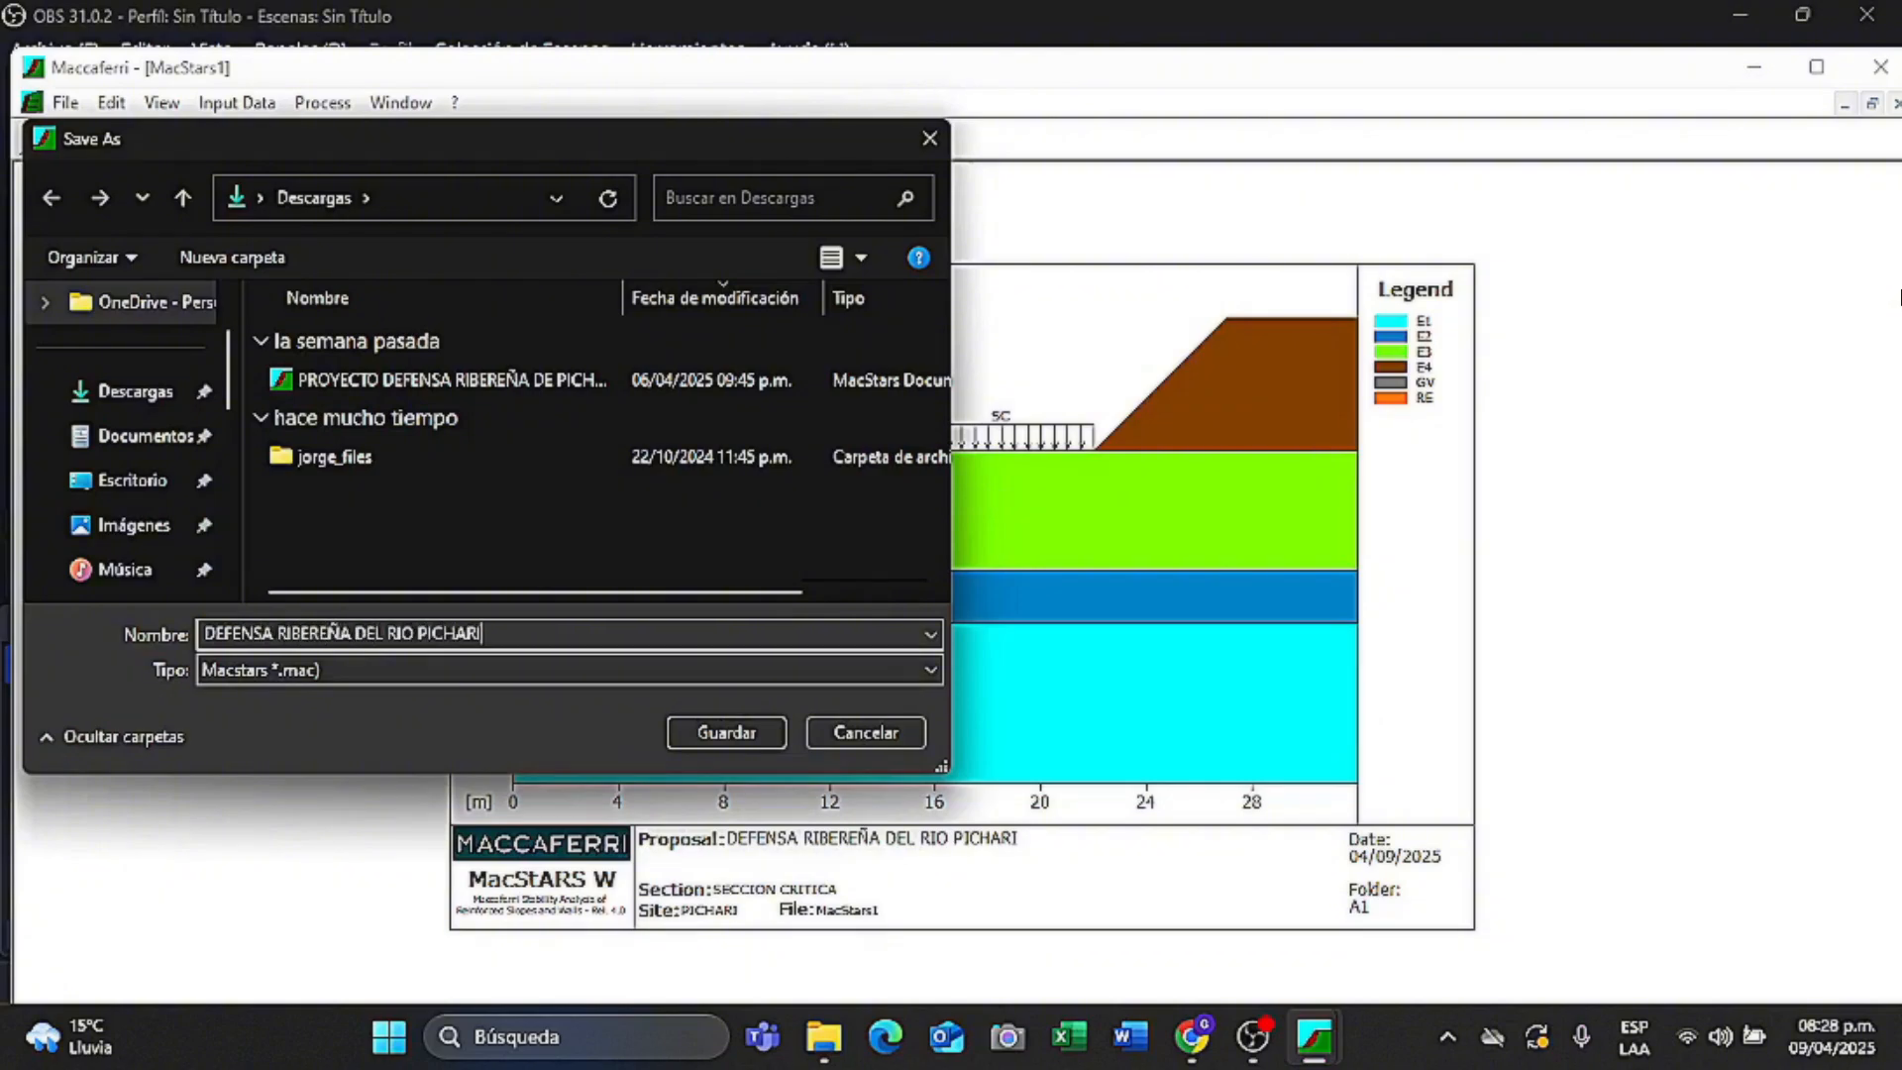
click(743, 727)
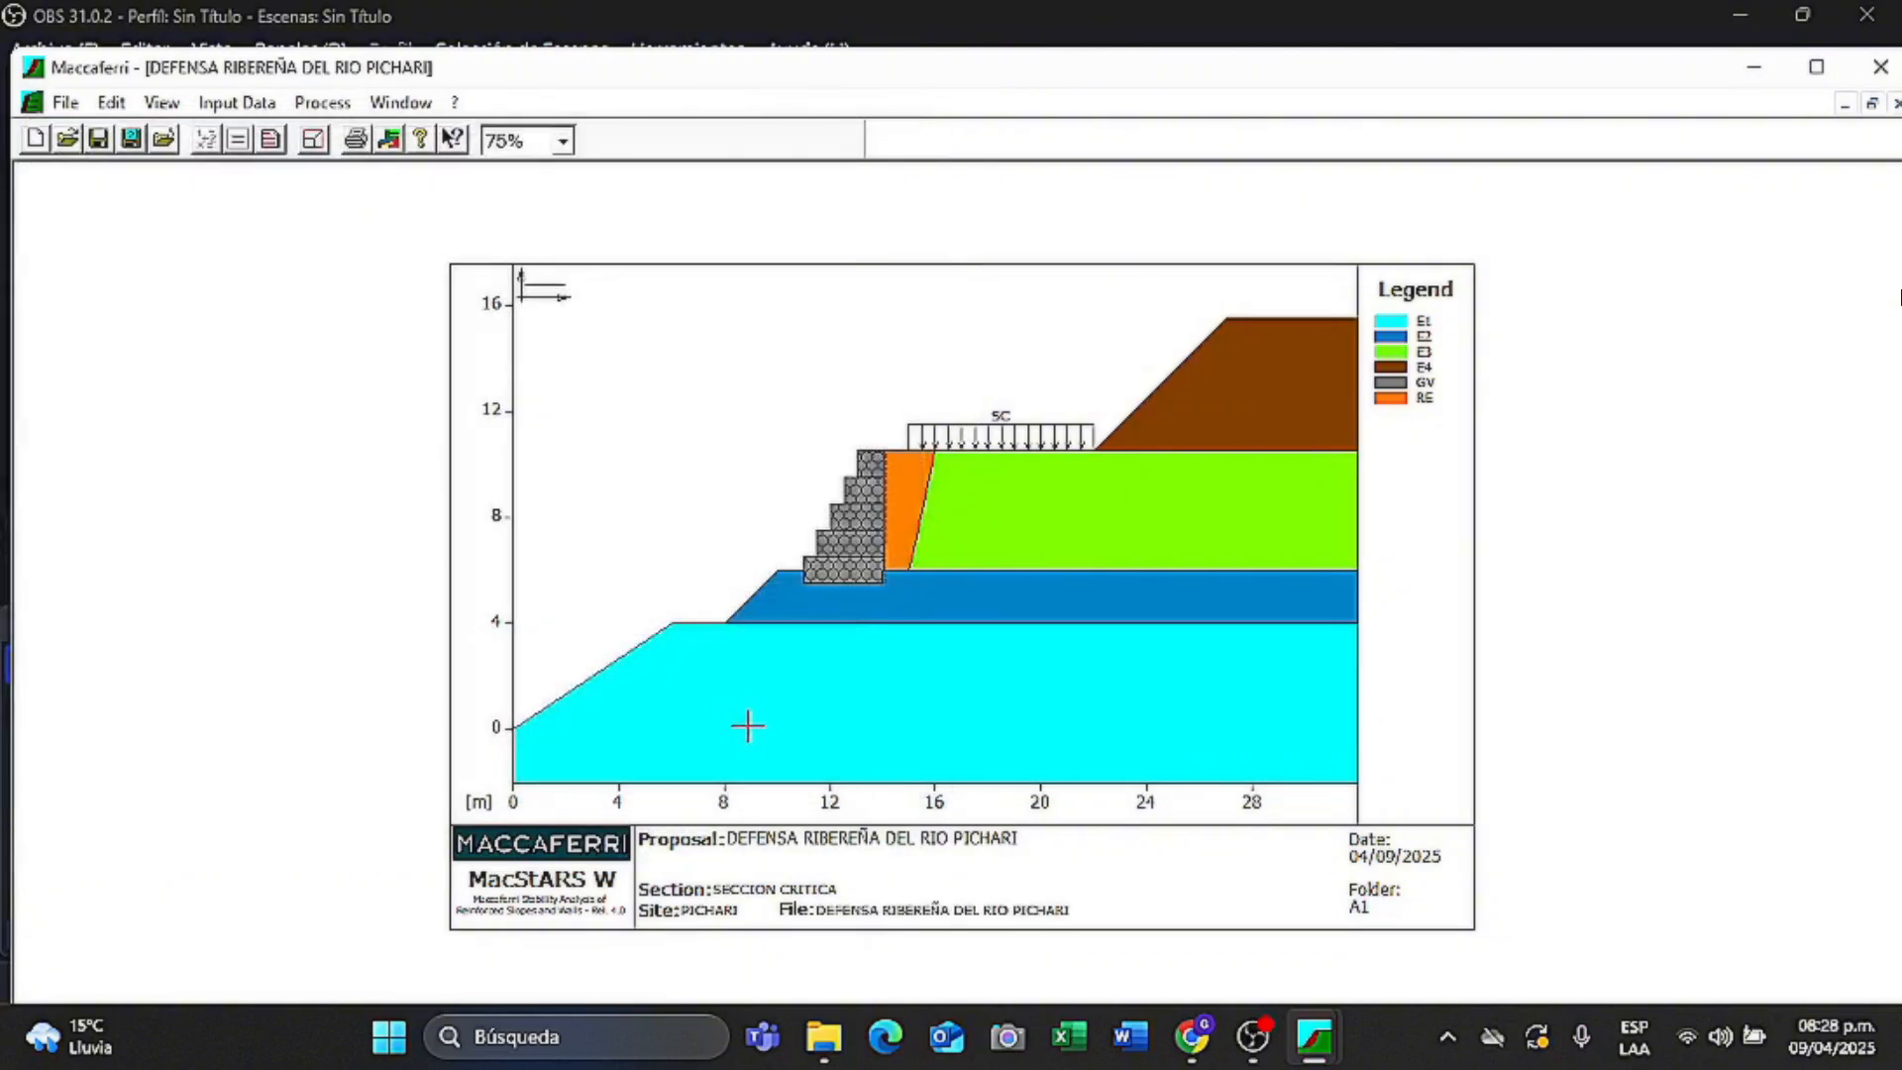